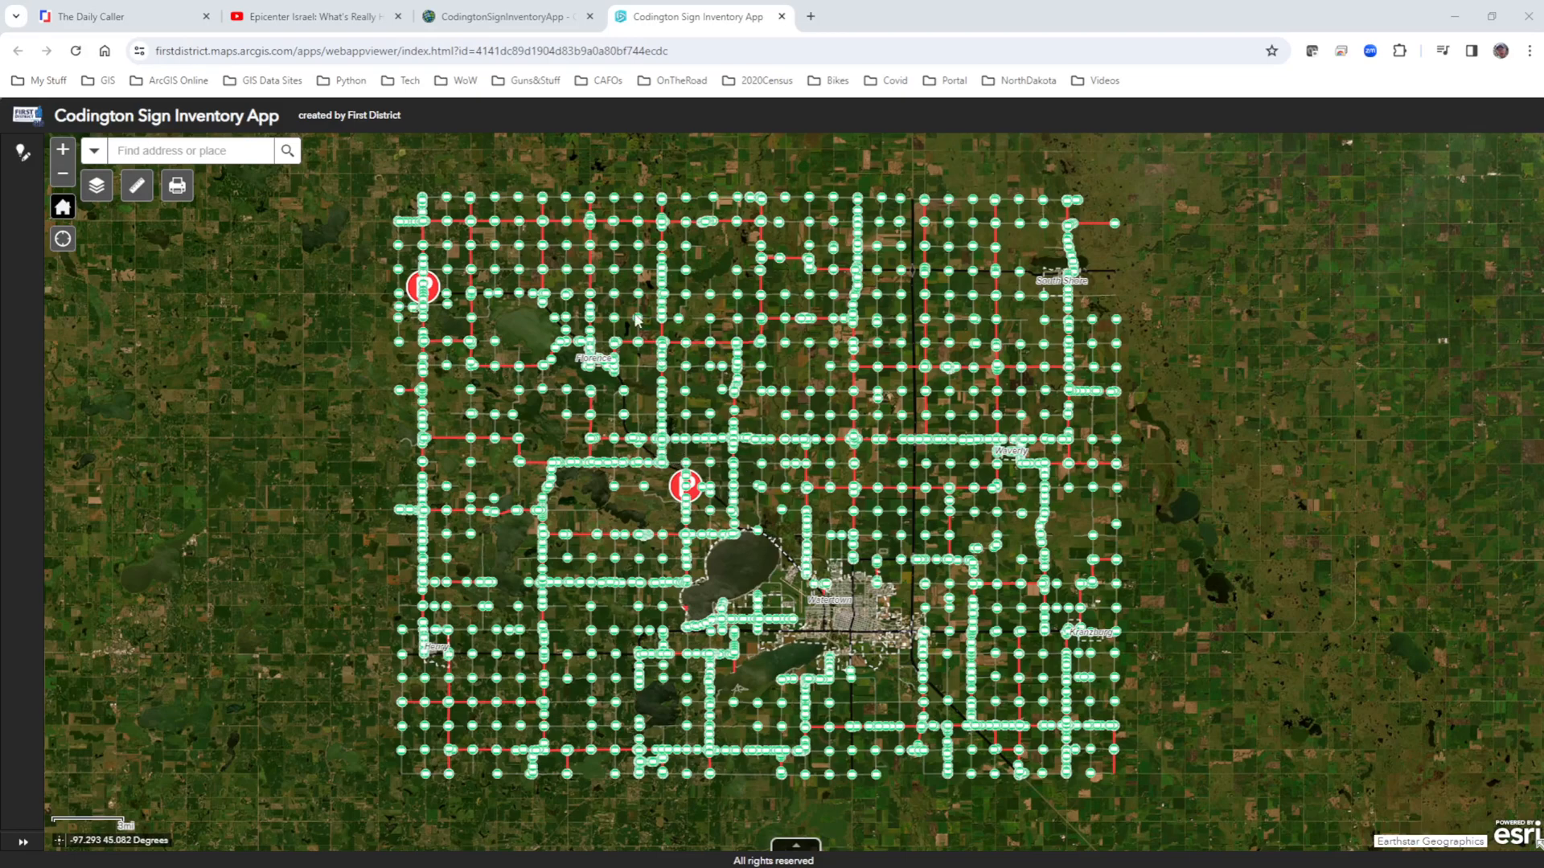
Open the layer list and expand the legends of the CodingtonRoads and CodingtonBaseData - CodingtonRoads layers.
{"action": "left_click", "coordinate": [99, 189]}
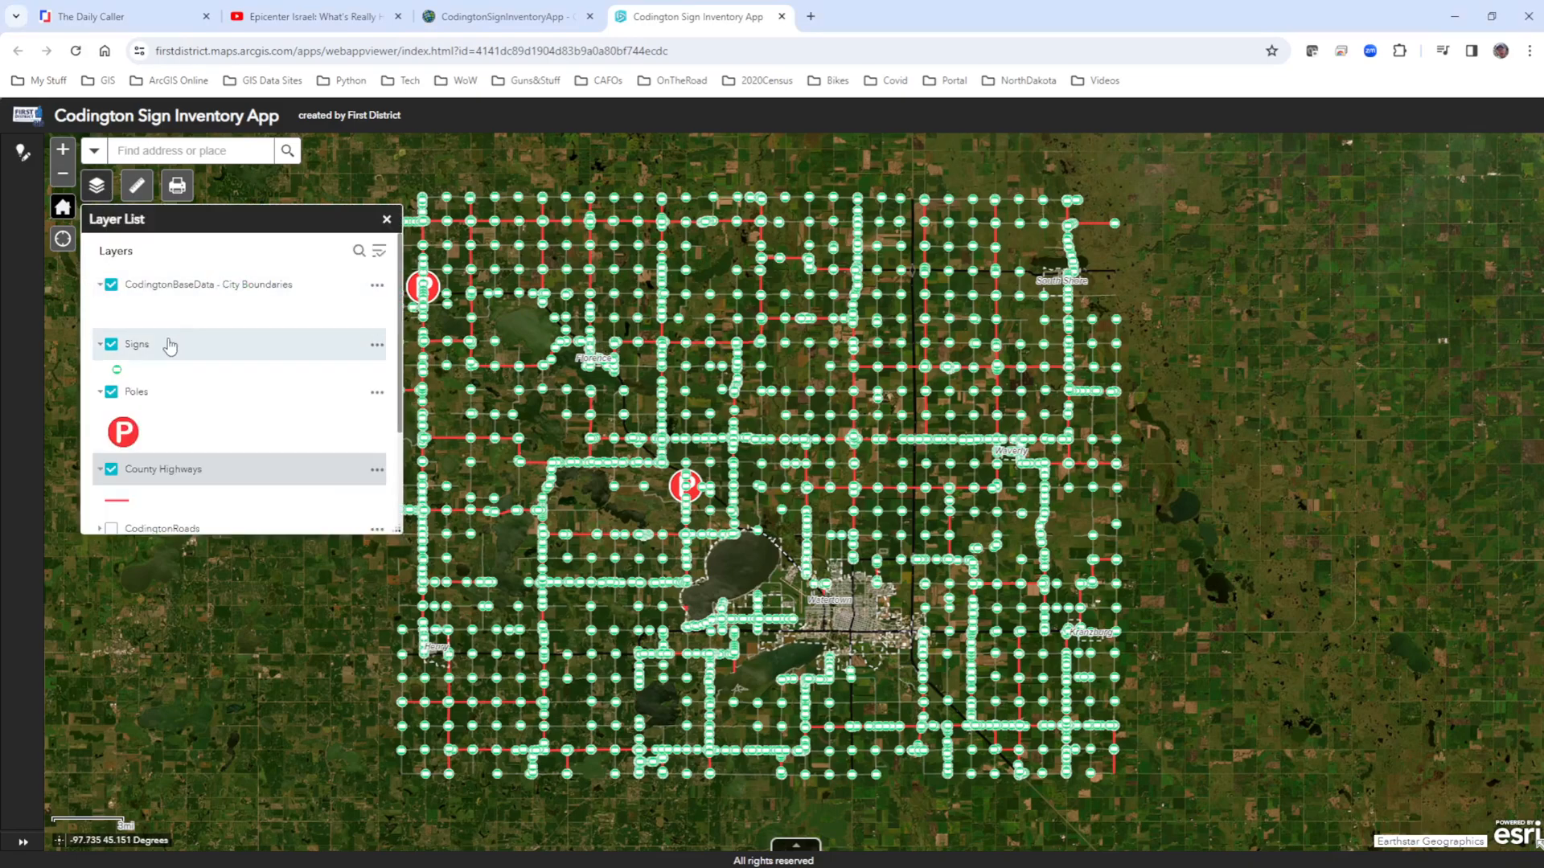
{"action": "scroll", "coordinate": [197, 346], "scroll_direction": "down", "scroll_amount": 2}
{"action": "scroll", "coordinate": [199, 358], "scroll_direction": "down", "scroll_amount": 1}
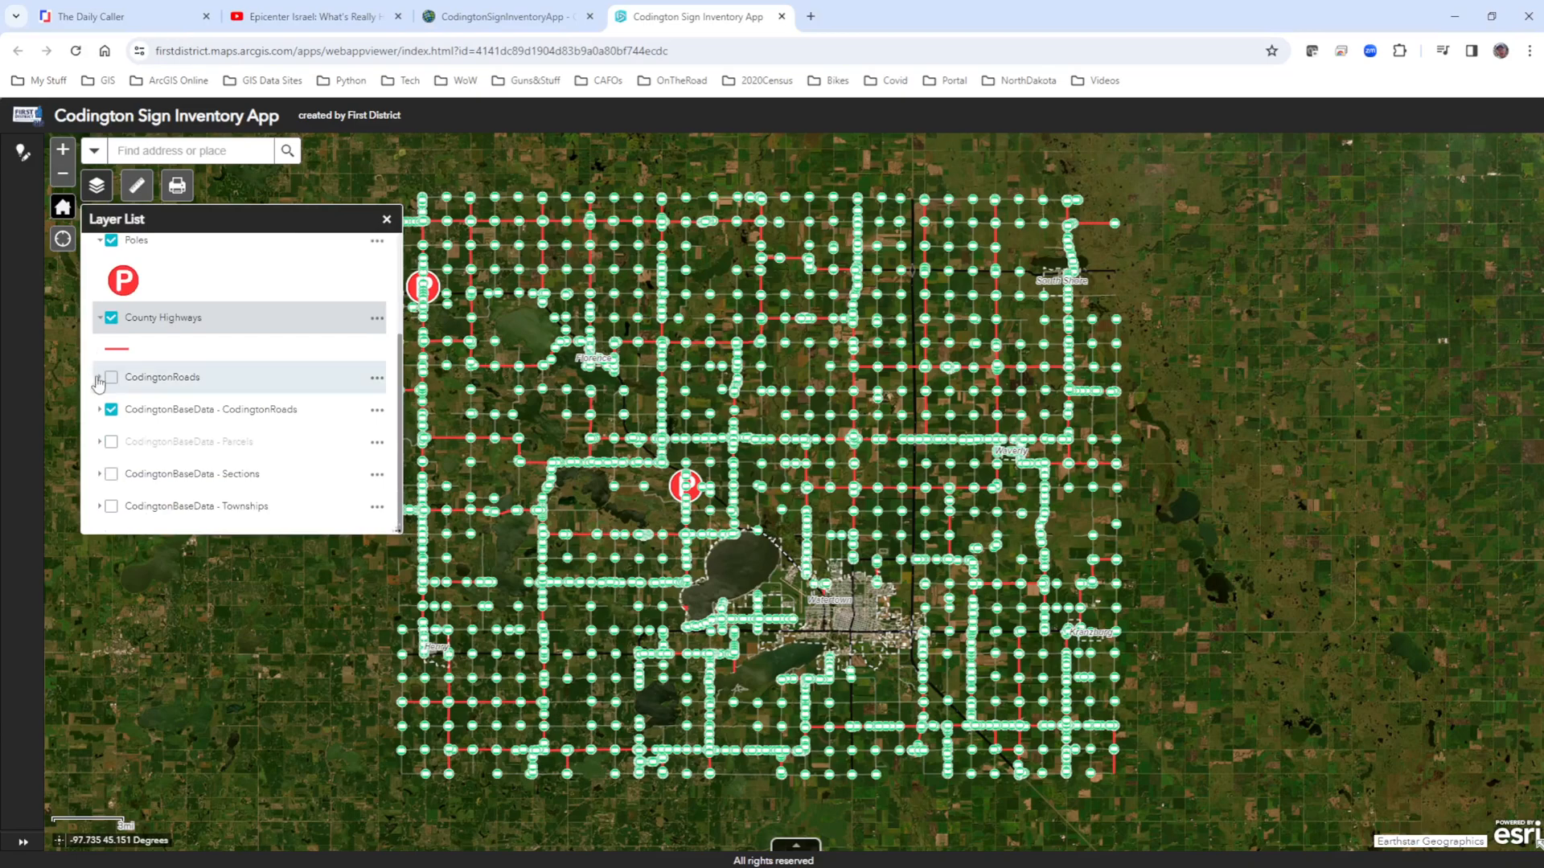
{"action": "left_click", "coordinate": [98, 377]}
{"action": "scroll", "coordinate": [258, 401], "scroll_direction": "down", "scroll_amount": 2}
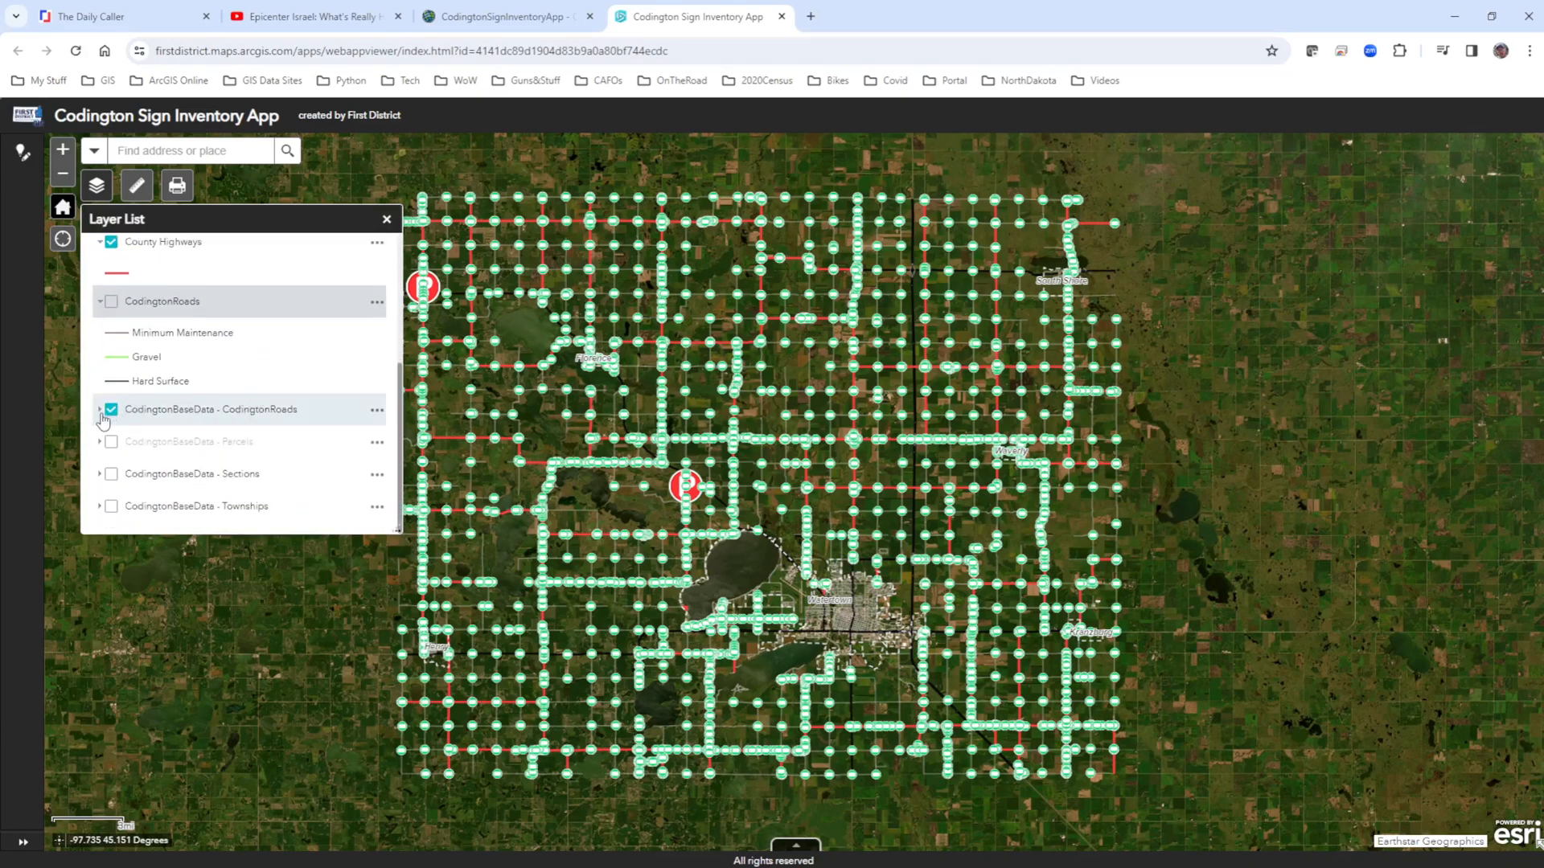
{"action": "left_click", "coordinate": [213, 406]}
{"action": "scroll", "coordinate": [213, 406], "scroll_direction": "down", "scroll_amount": 1}
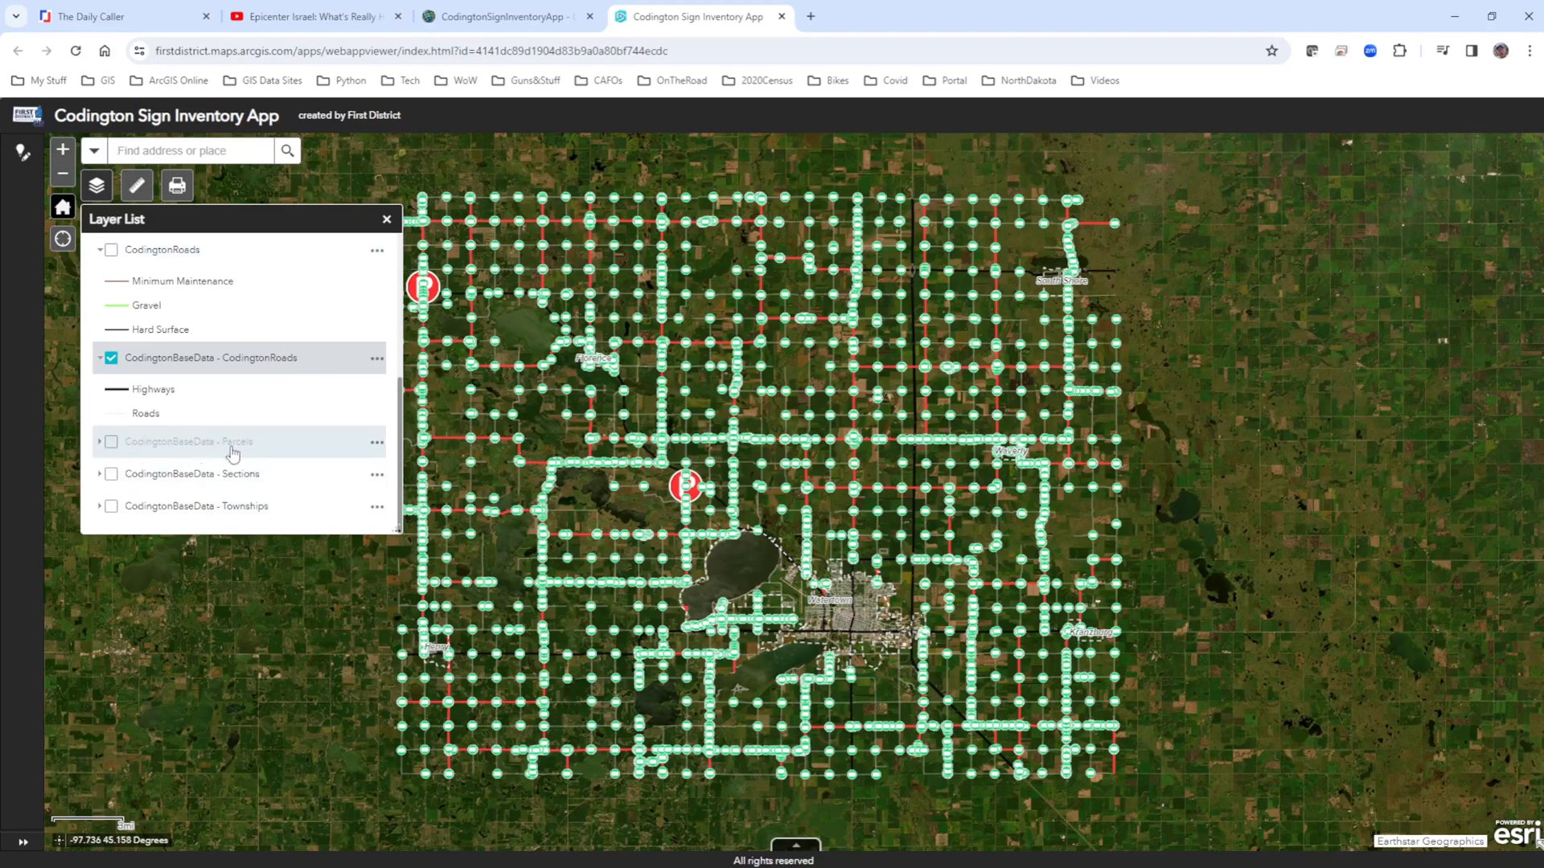
Turn on the CodingtonBaseData - Parcels layer to inspect parcels up close, turn it off again, and close the layer list.
{"action": "left_click", "coordinate": [111, 442]}
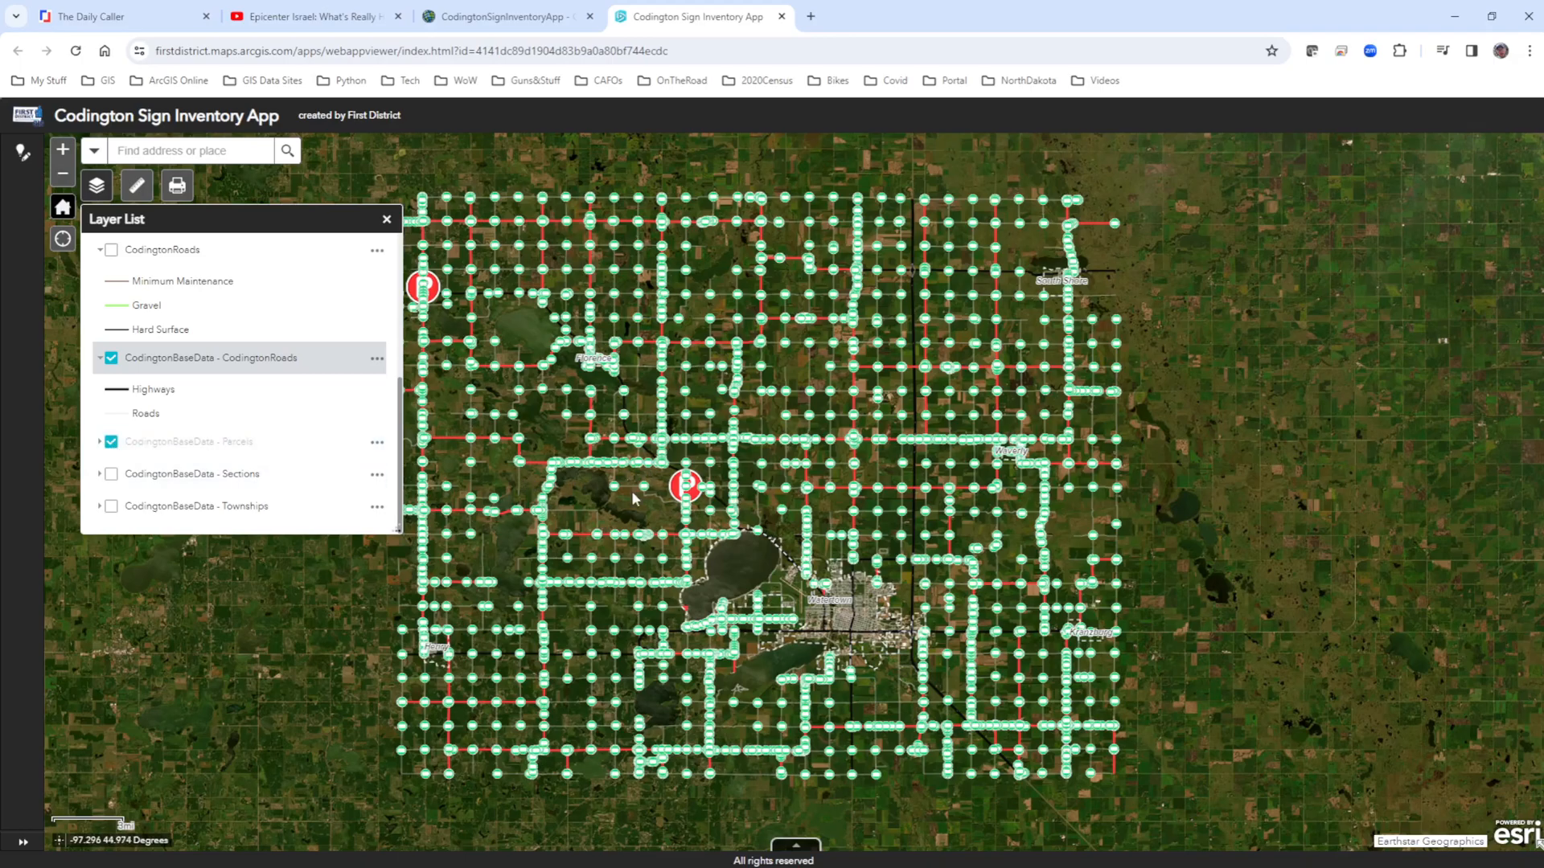
{"action": "scroll", "coordinate": [639, 495], "scroll_direction": "up", "scroll_amount": 3}
{"action": "scroll", "coordinate": [642, 499], "scroll_direction": "up", "scroll_amount": 2}
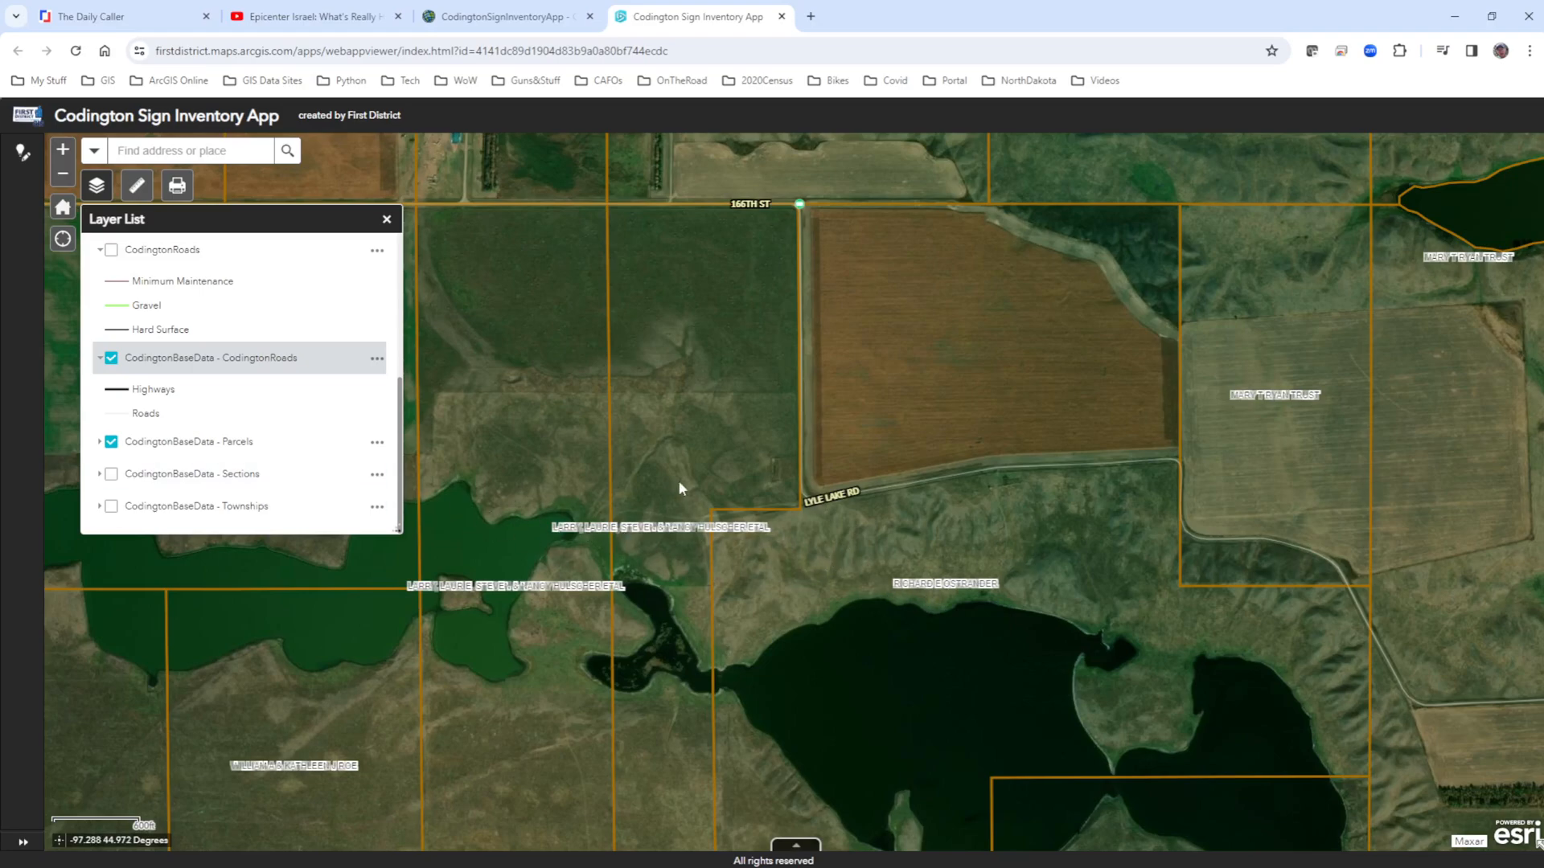
{"action": "scroll", "coordinate": [679, 488], "scroll_direction": "down", "scroll_amount": 2}
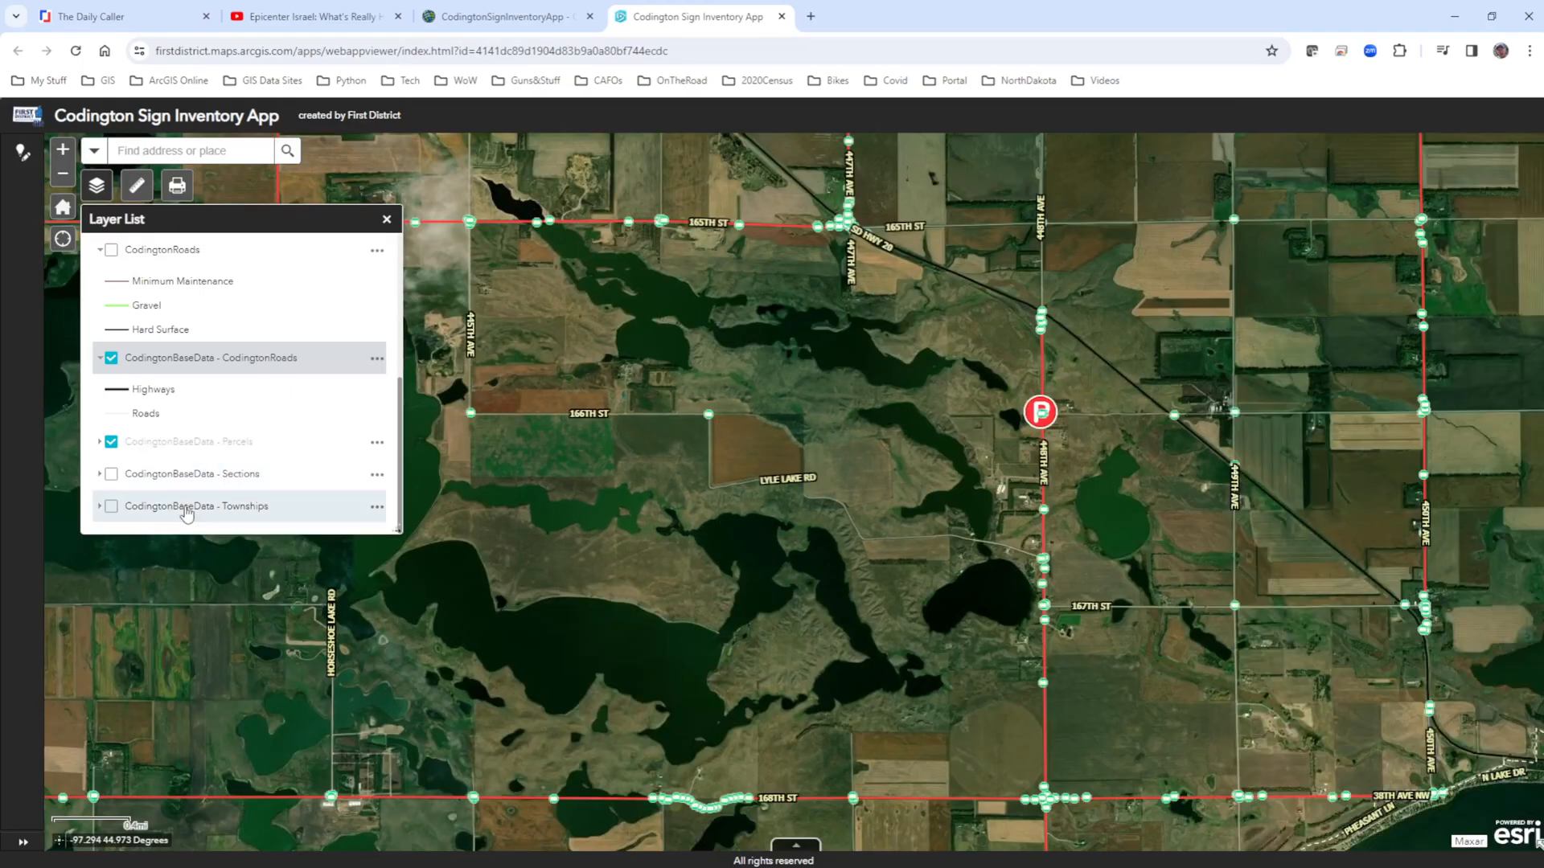
{"action": "left_click", "coordinate": [112, 442]}
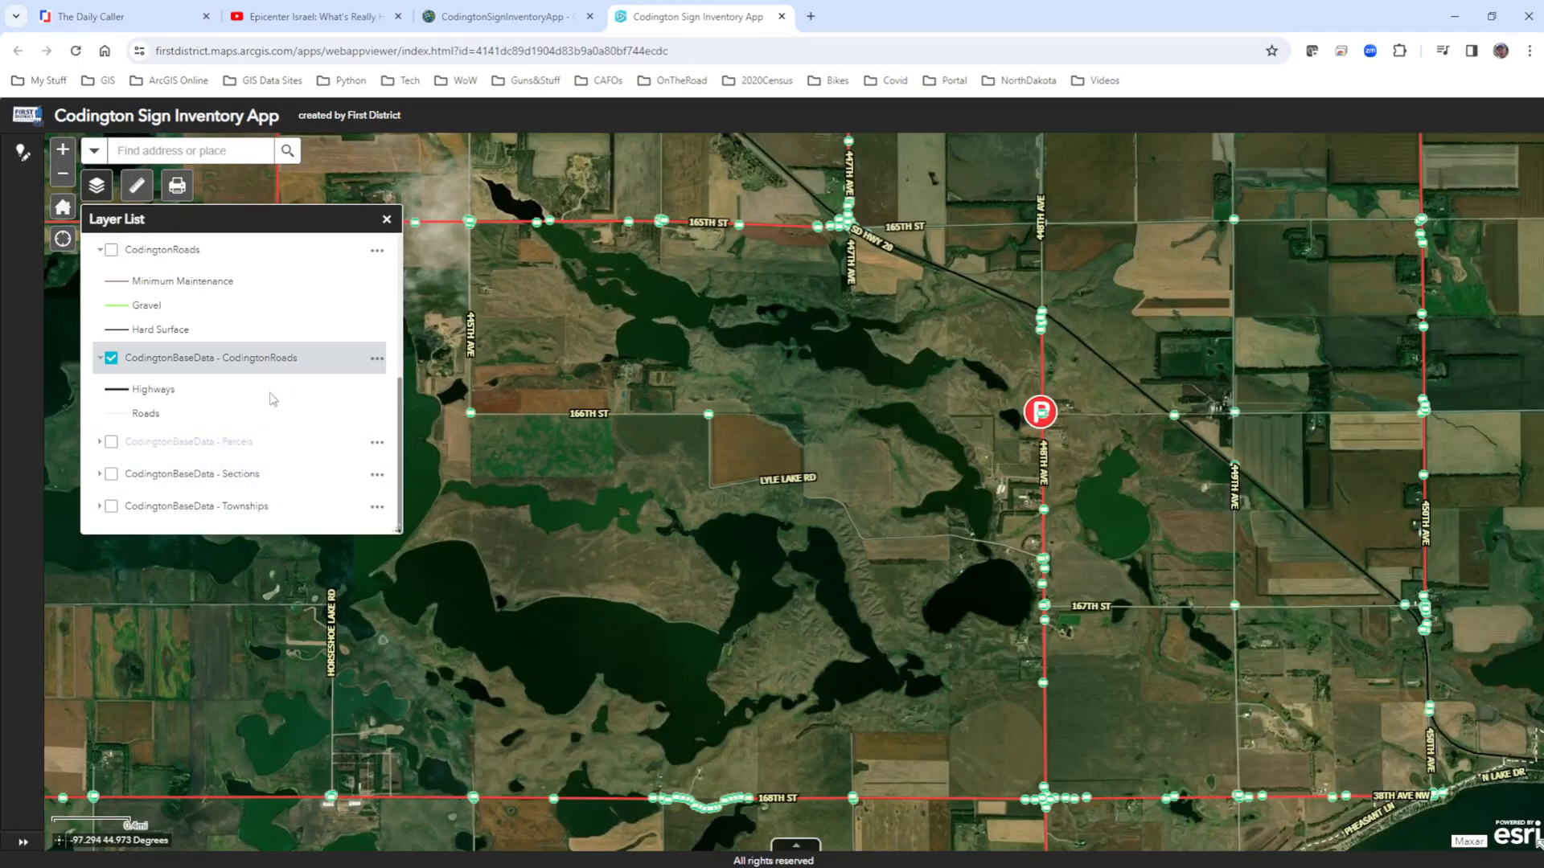
{"action": "left_click", "coordinate": [387, 219]}
Open the details of the sign at 161st St and 451st Ave and review its attributes.
{"action": "scroll", "coordinate": [514, 394], "scroll_direction": "down", "scroll_amount": 2}
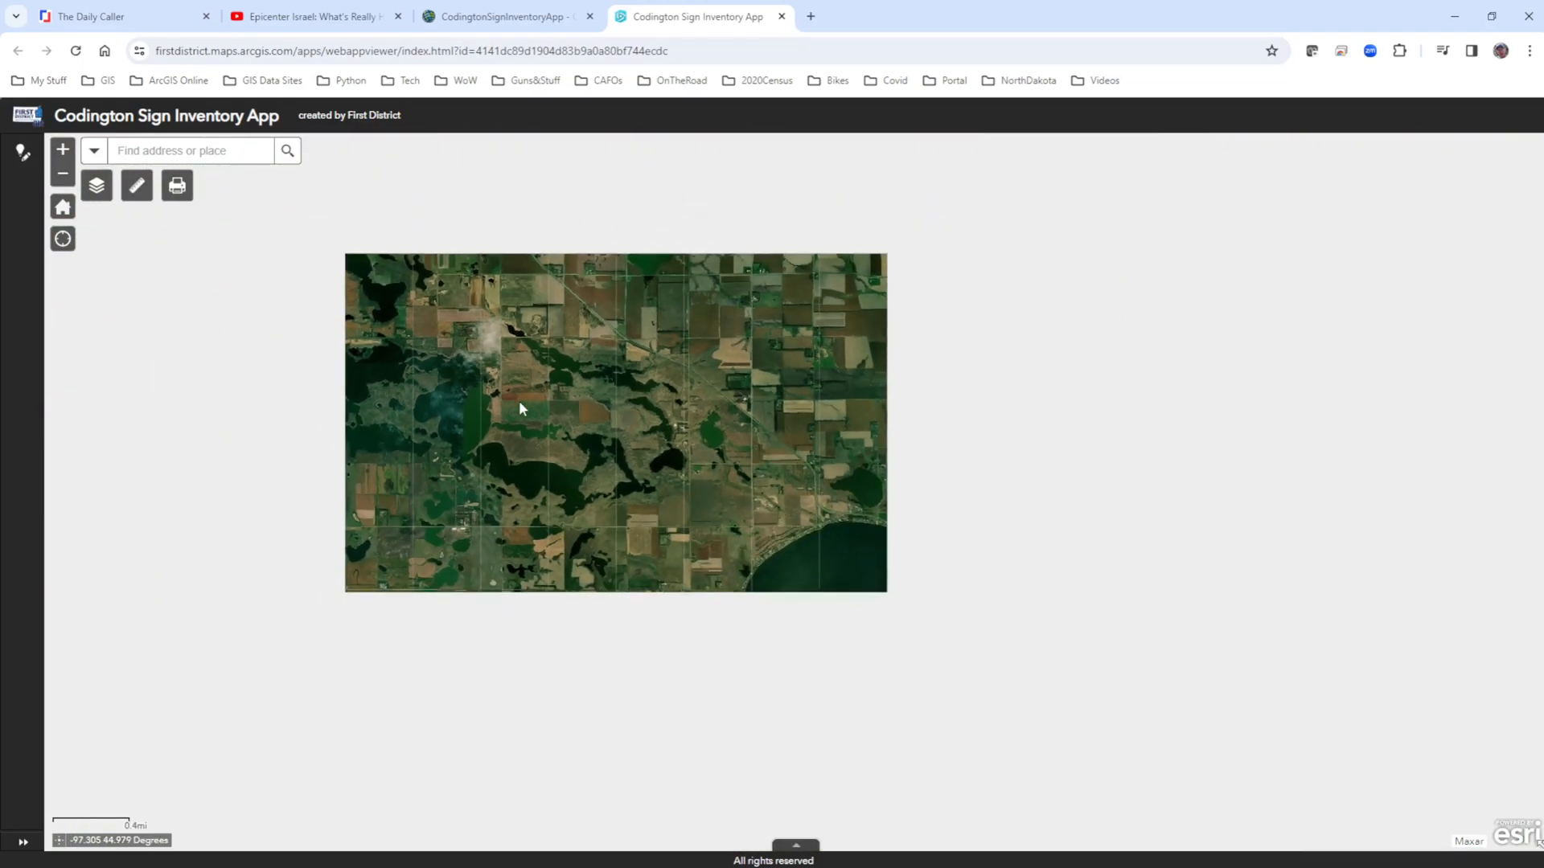
{"action": "scroll", "coordinate": [514, 397], "scroll_direction": "down", "scroll_amount": 2}
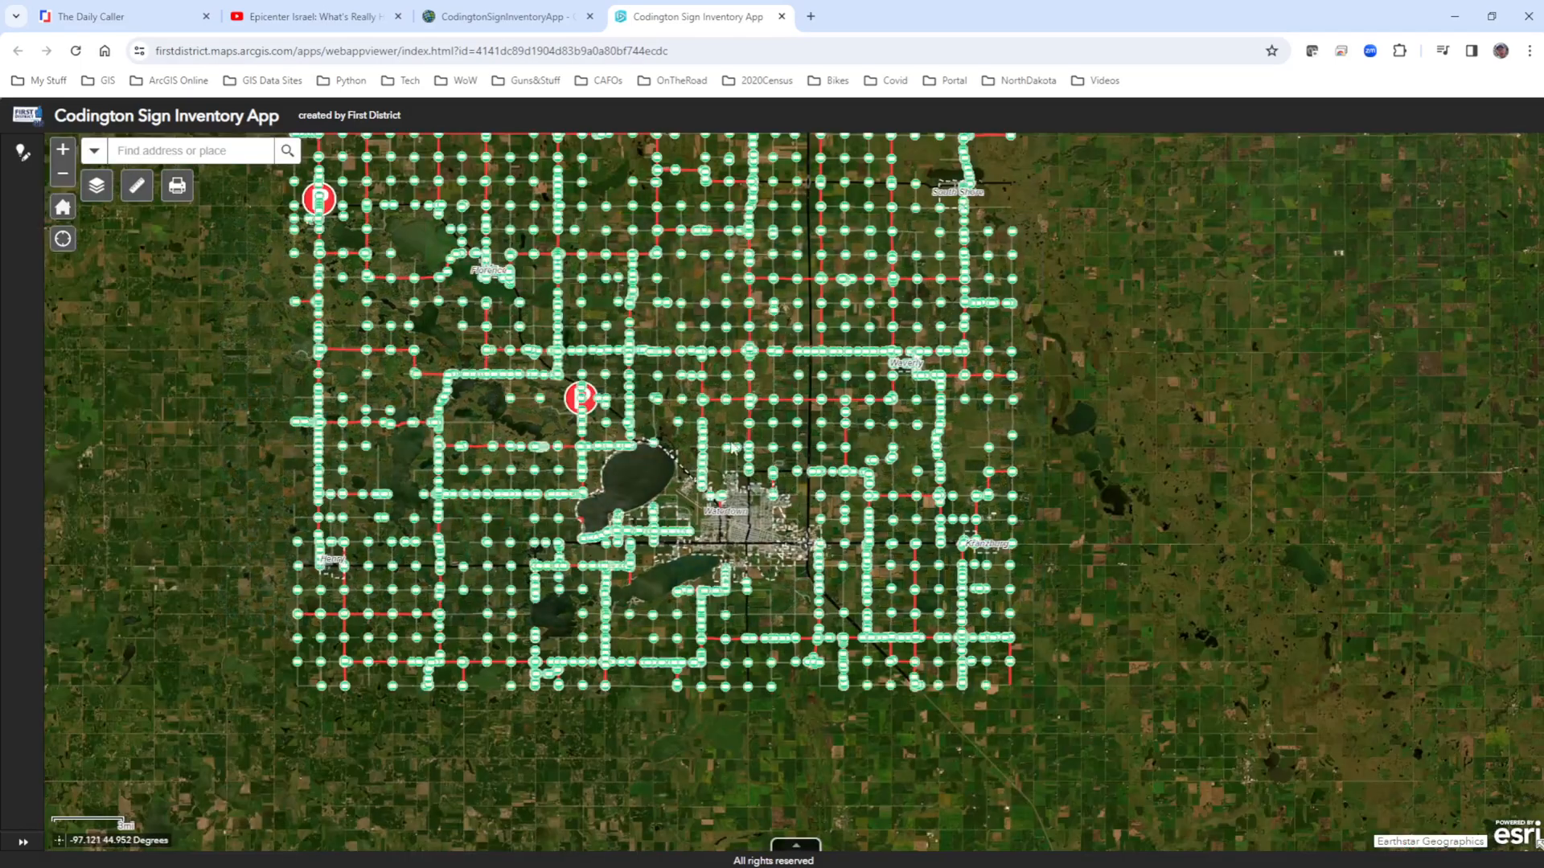
{"action": "left_click_drag", "start_coordinate": [796, 285], "coordinate": [675, 395]}
{"action": "left_click_drag", "start_coordinate": [603, 453], "coordinate": [731, 510]}
{"action": "scroll", "coordinate": [689, 431], "scroll_direction": "up", "scroll_amount": 4}
{"action": "scroll", "coordinate": [690, 445], "scroll_direction": "down", "scroll_amount": 5}
{"action": "scroll", "coordinate": [691, 445], "scroll_direction": "up", "scroll_amount": 2}
{"action": "scroll", "coordinate": [691, 442], "scroll_direction": "up", "scroll_amount": 2}
{"action": "scroll", "coordinate": [543, 468], "scroll_direction": "up", "scroll_amount": 2}
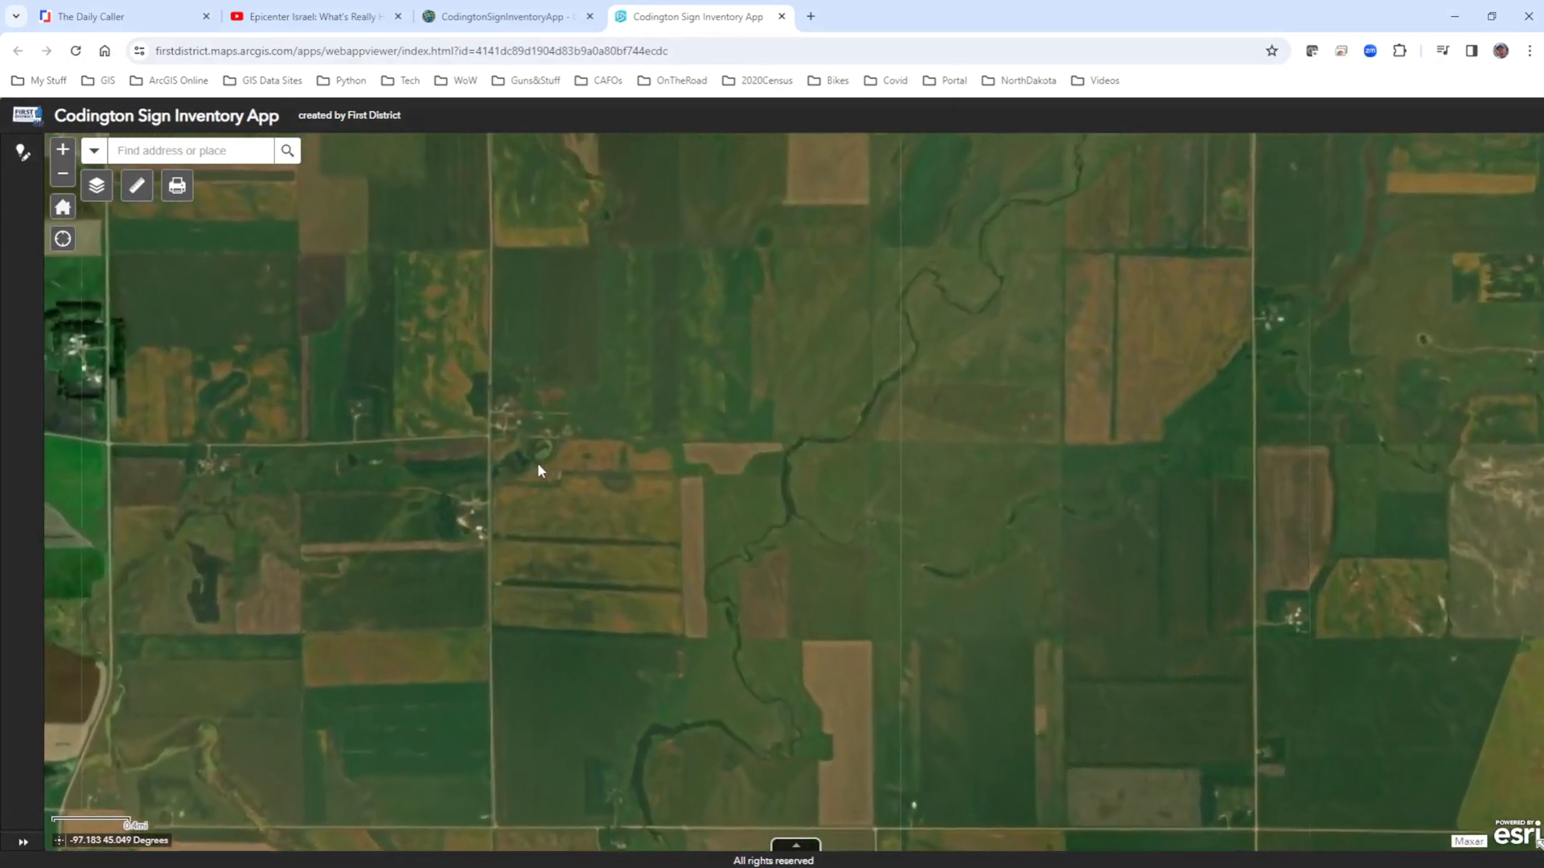
{"action": "left_click", "coordinate": [488, 435]}
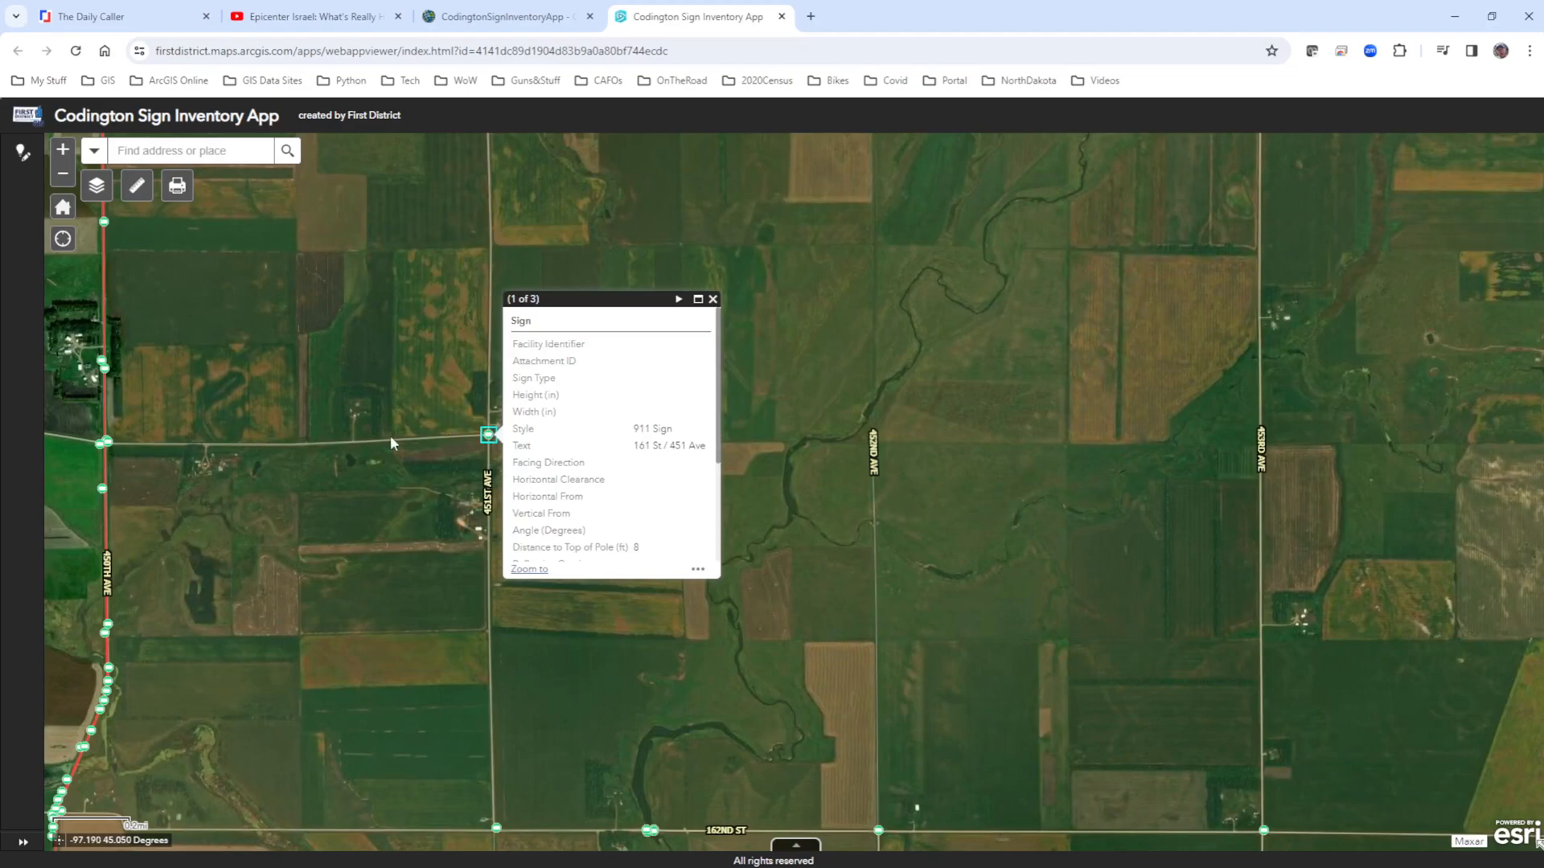
{"action": "scroll", "coordinate": [390, 436], "scroll_direction": "up", "scroll_amount": 1}
{"action": "scroll", "coordinate": [577, 451], "scroll_direction": "up", "scroll_amount": 1}
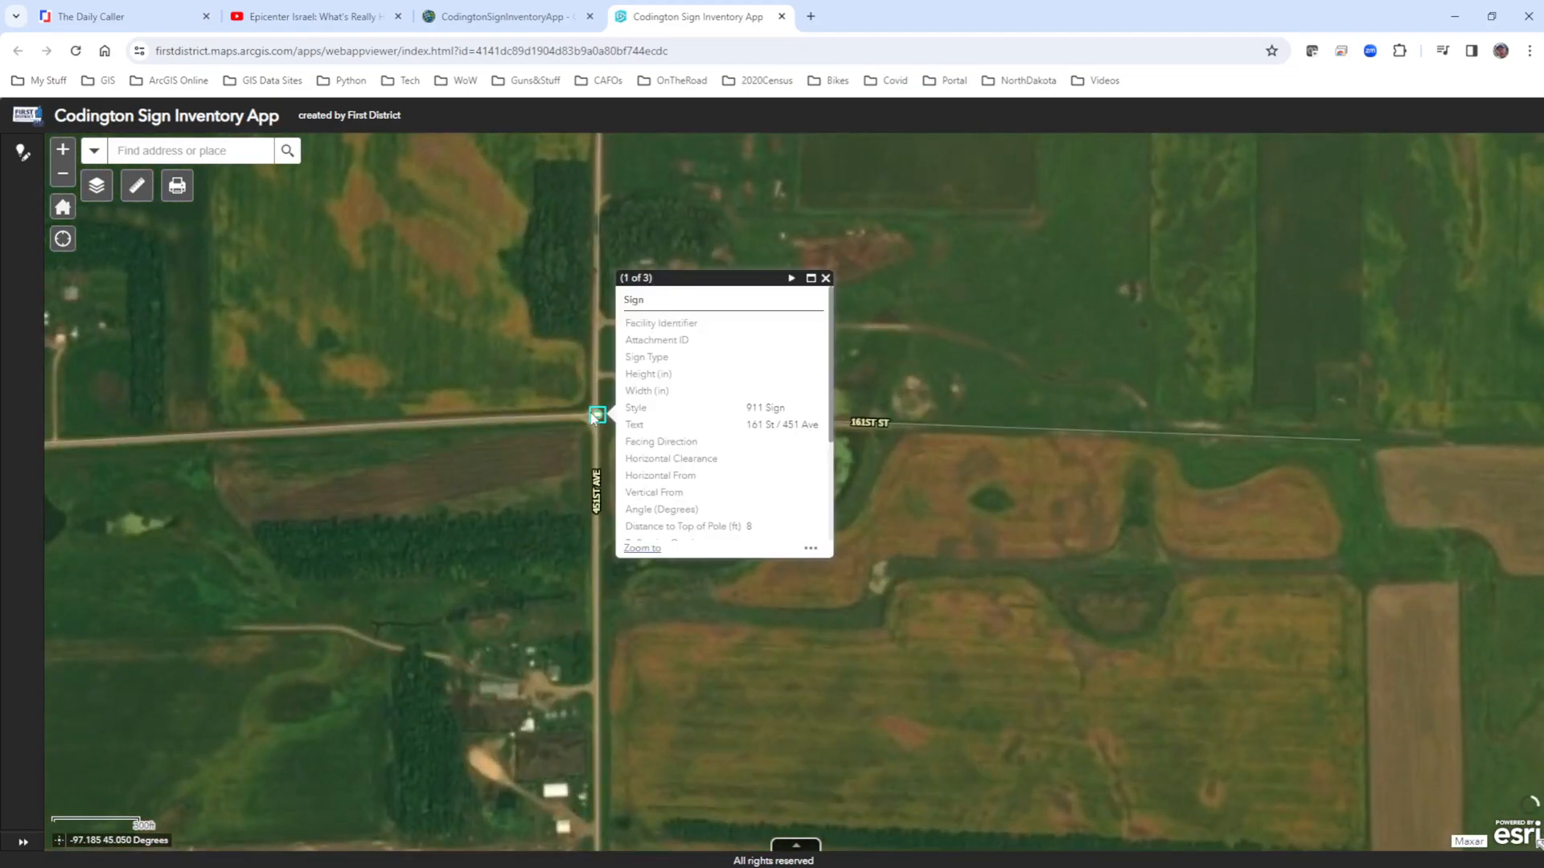
{"action": "scroll", "coordinate": [696, 440], "scroll_direction": "down", "scroll_amount": 2}
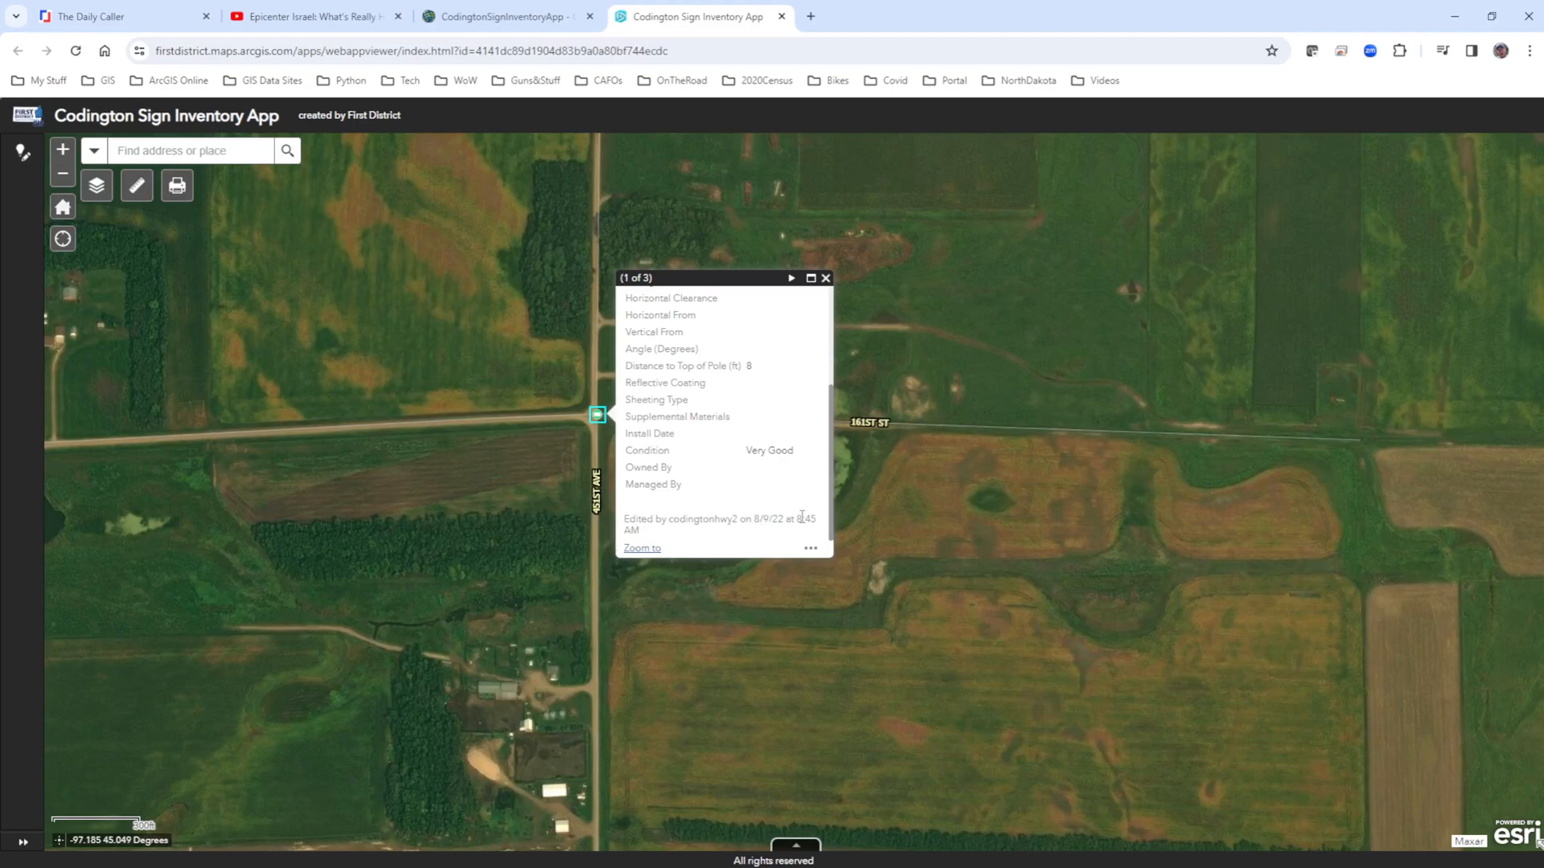
Open the 161 St / 451 Ave sign in the Smart Editor and review its editable fields and attachments.
{"action": "left_click", "coordinate": [811, 549]}
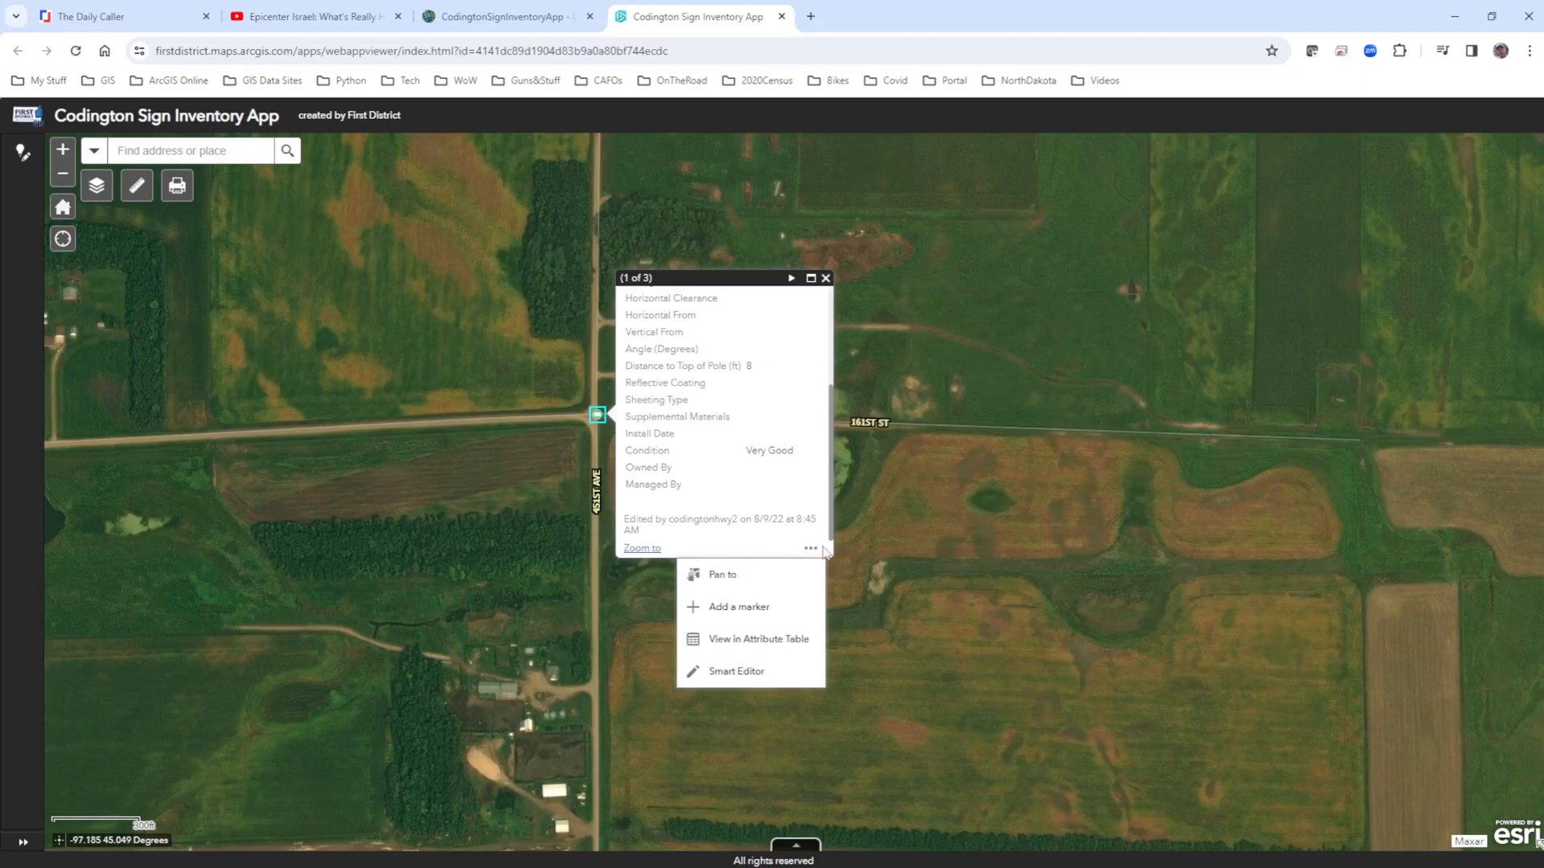
{"action": "left_click", "coordinate": [722, 675]}
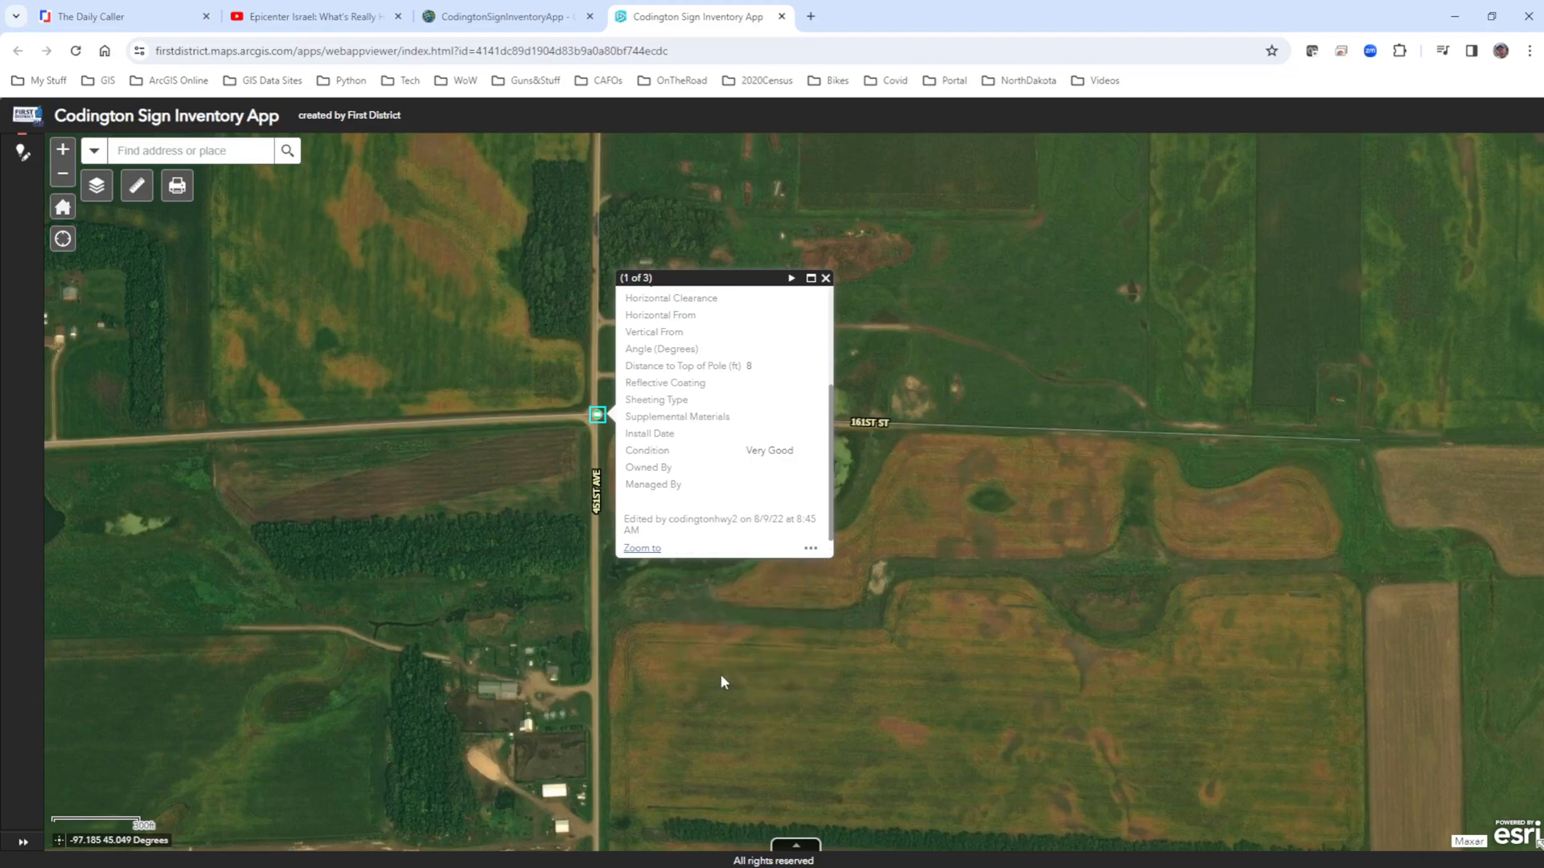
{"action": "left_click", "coordinate": [23, 155]}
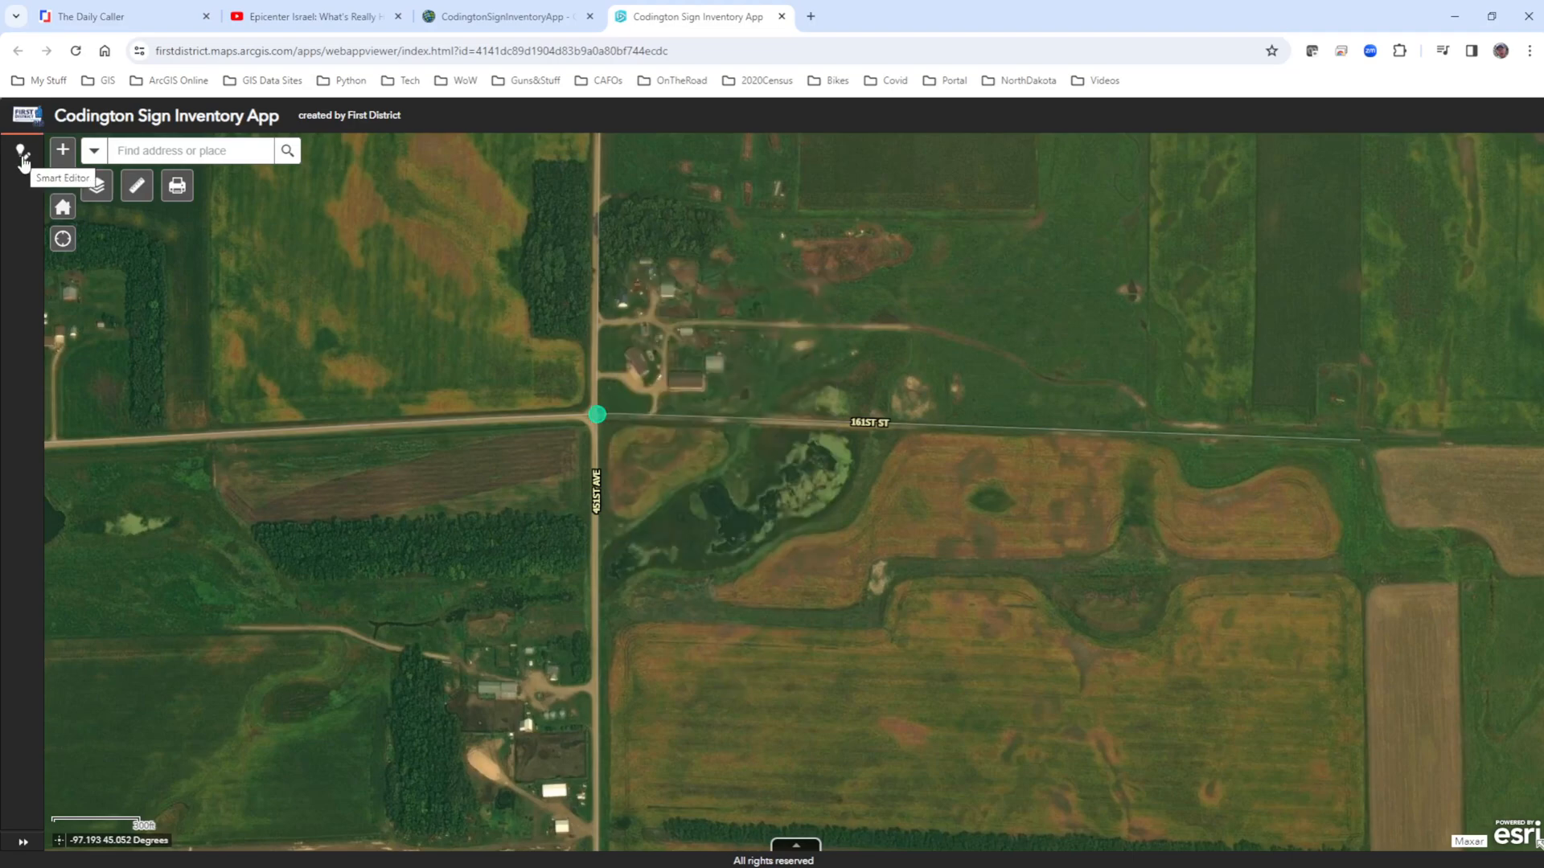
{"action": "left_click", "coordinate": [24, 163]}
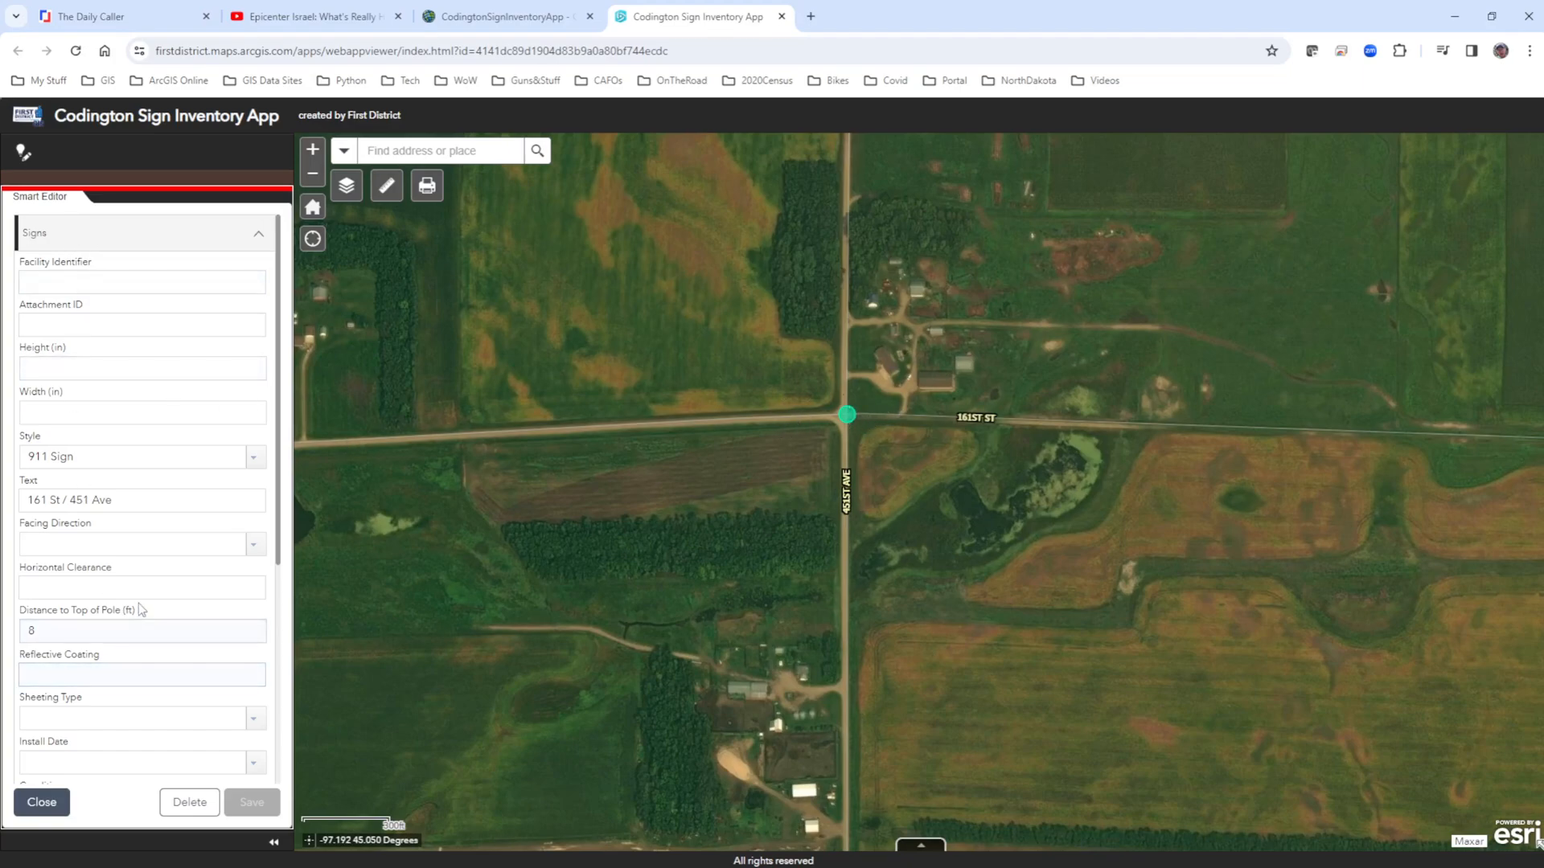
{"action": "scroll", "coordinate": [142, 609], "scroll_direction": "down", "scroll_amount": 5}
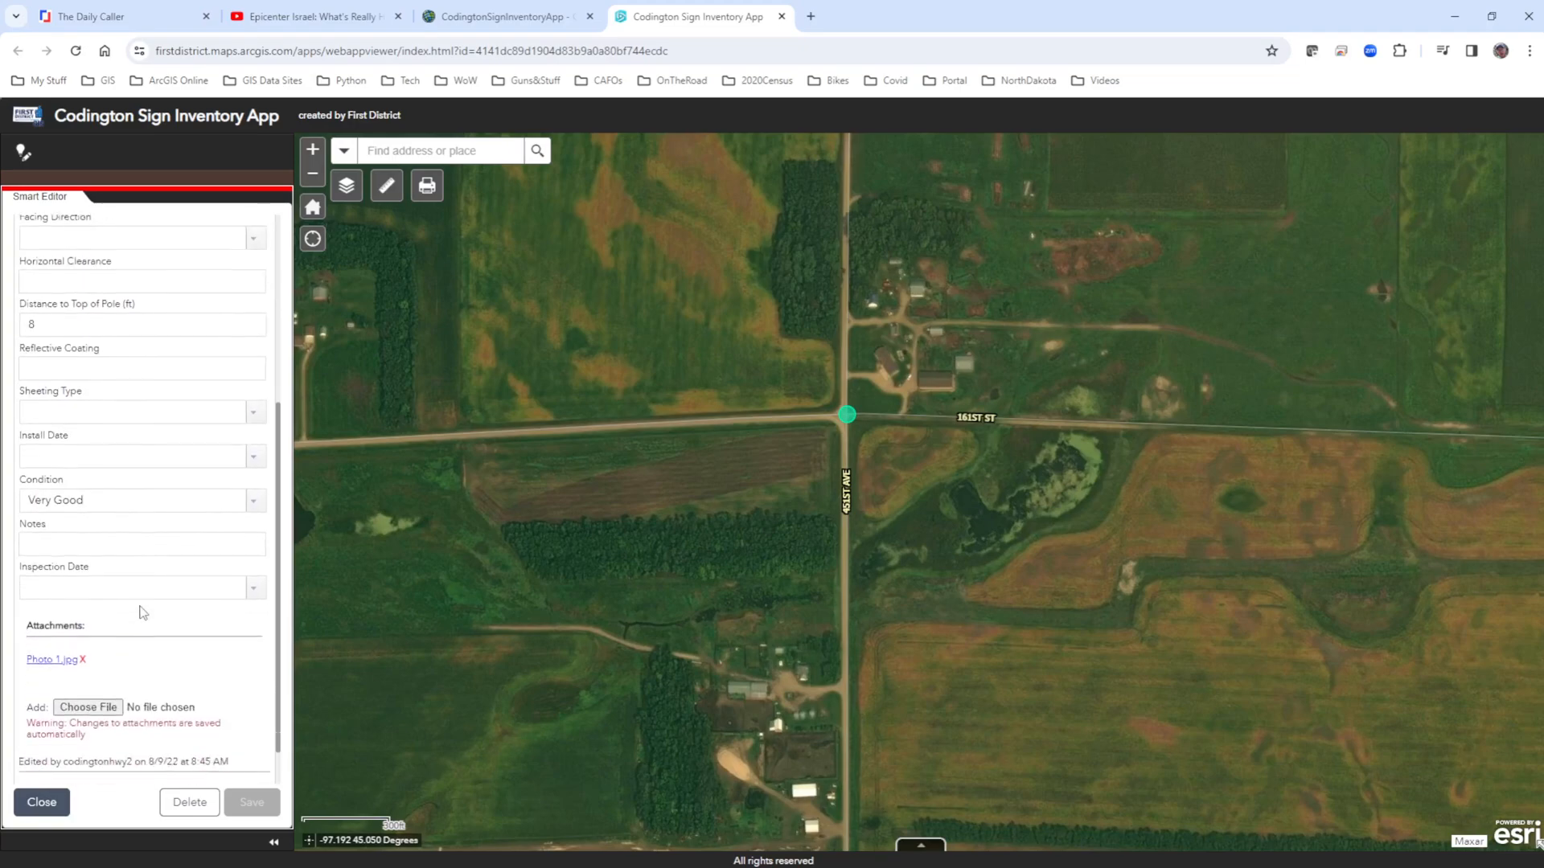
Enable geometry editing for the sign and move its point to the northeast corner of the intersection.
{"action": "scroll", "coordinate": [855, 413], "scroll_direction": "up", "scroll_amount": 4}
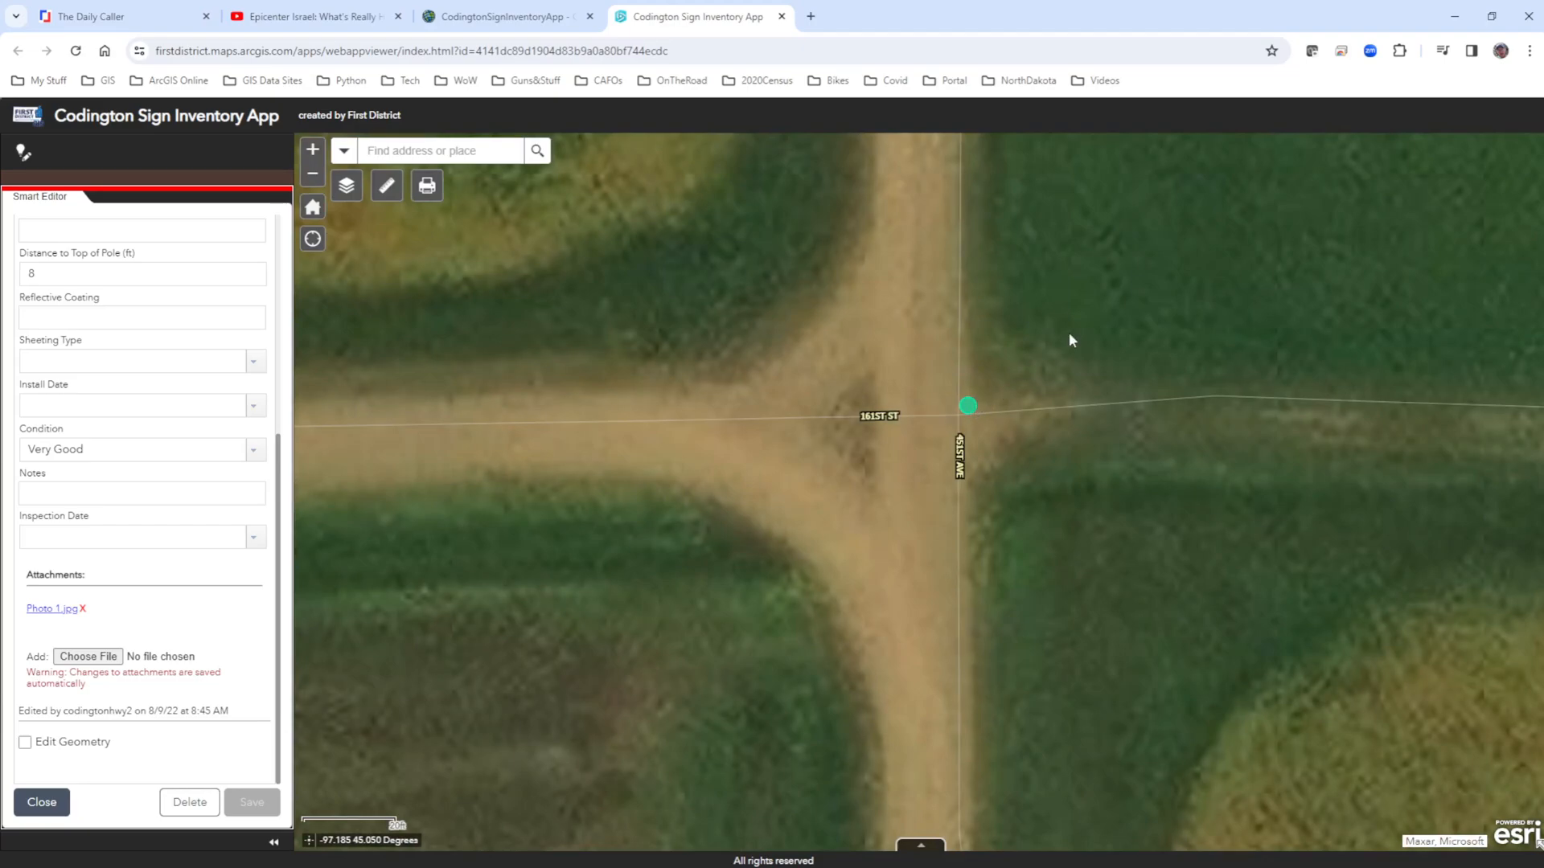
{"action": "left_click", "coordinate": [25, 742]}
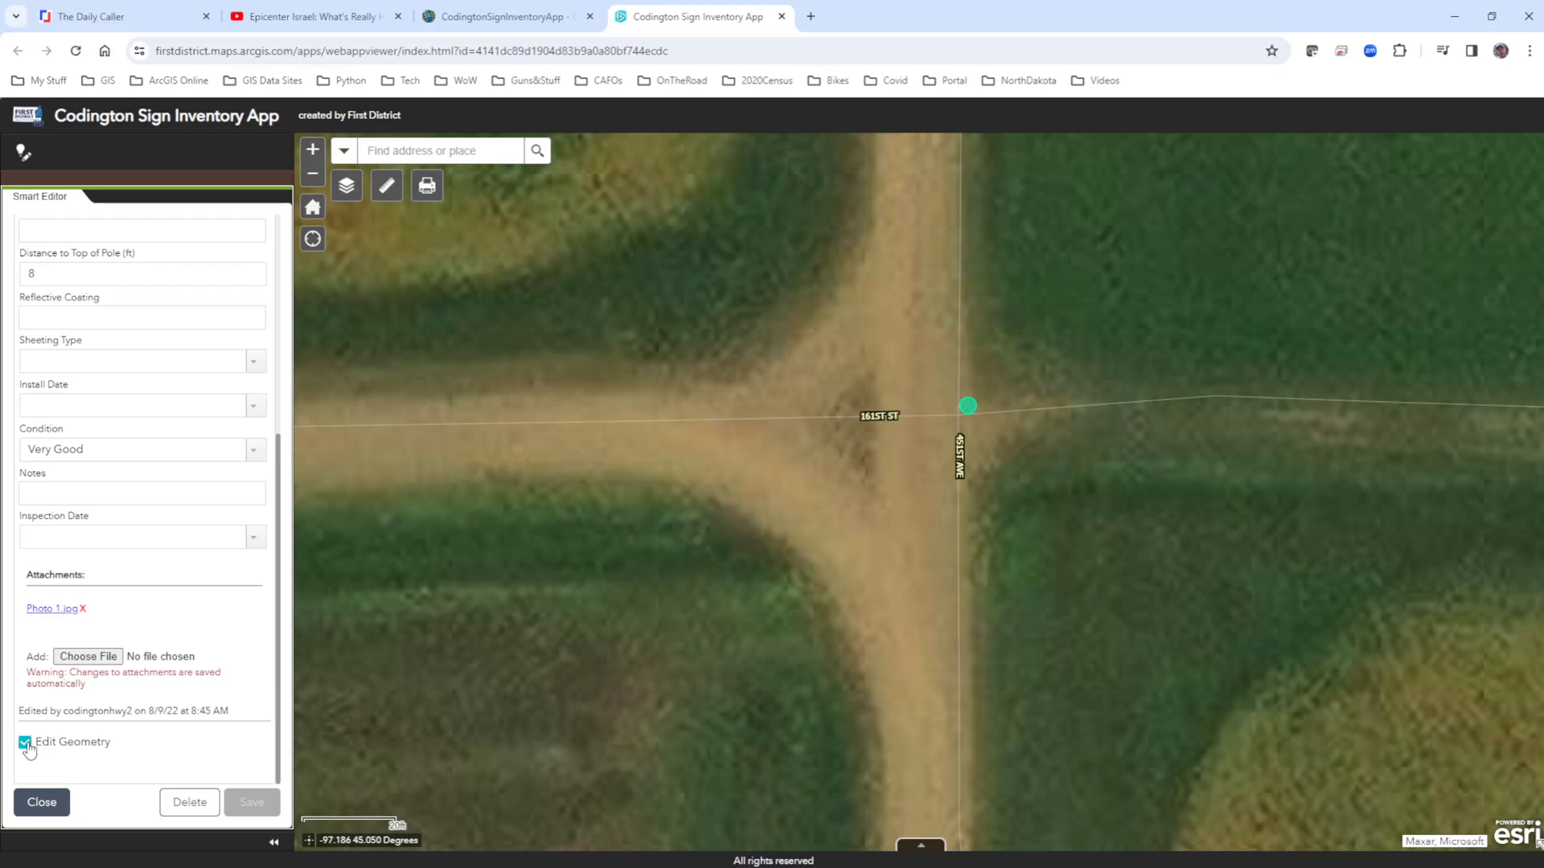
{"action": "left_click_drag", "start_coordinate": [969, 406], "coordinate": [1020, 364]}
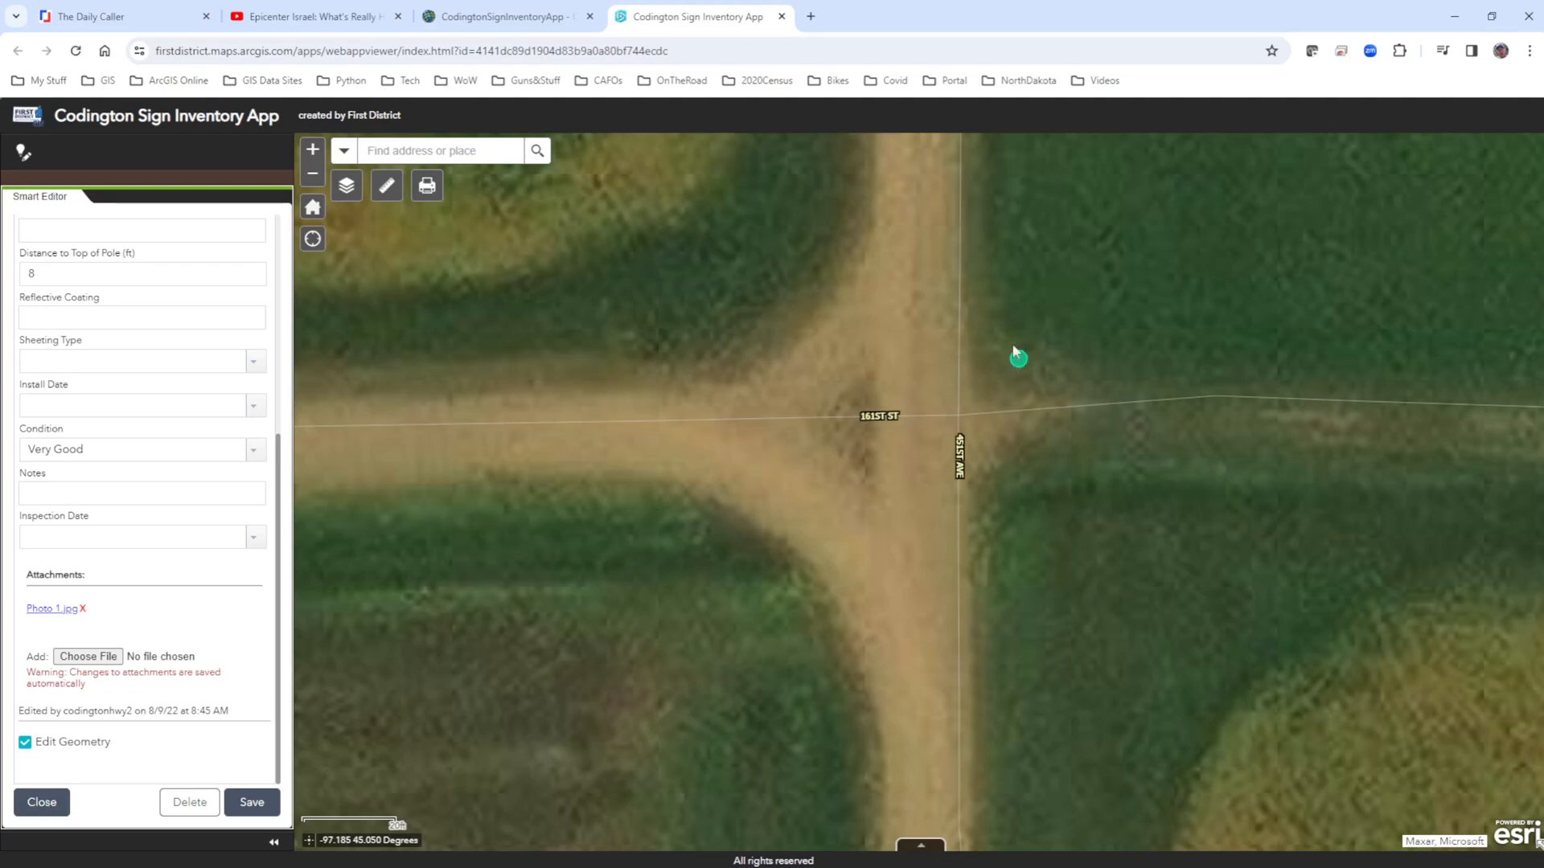
View the sign's attached Photo 1.jpg, return to the inventory app, and close the sign's form without saving.
{"action": "scroll", "coordinate": [113, 533], "scroll_direction": "up", "scroll_amount": 5}
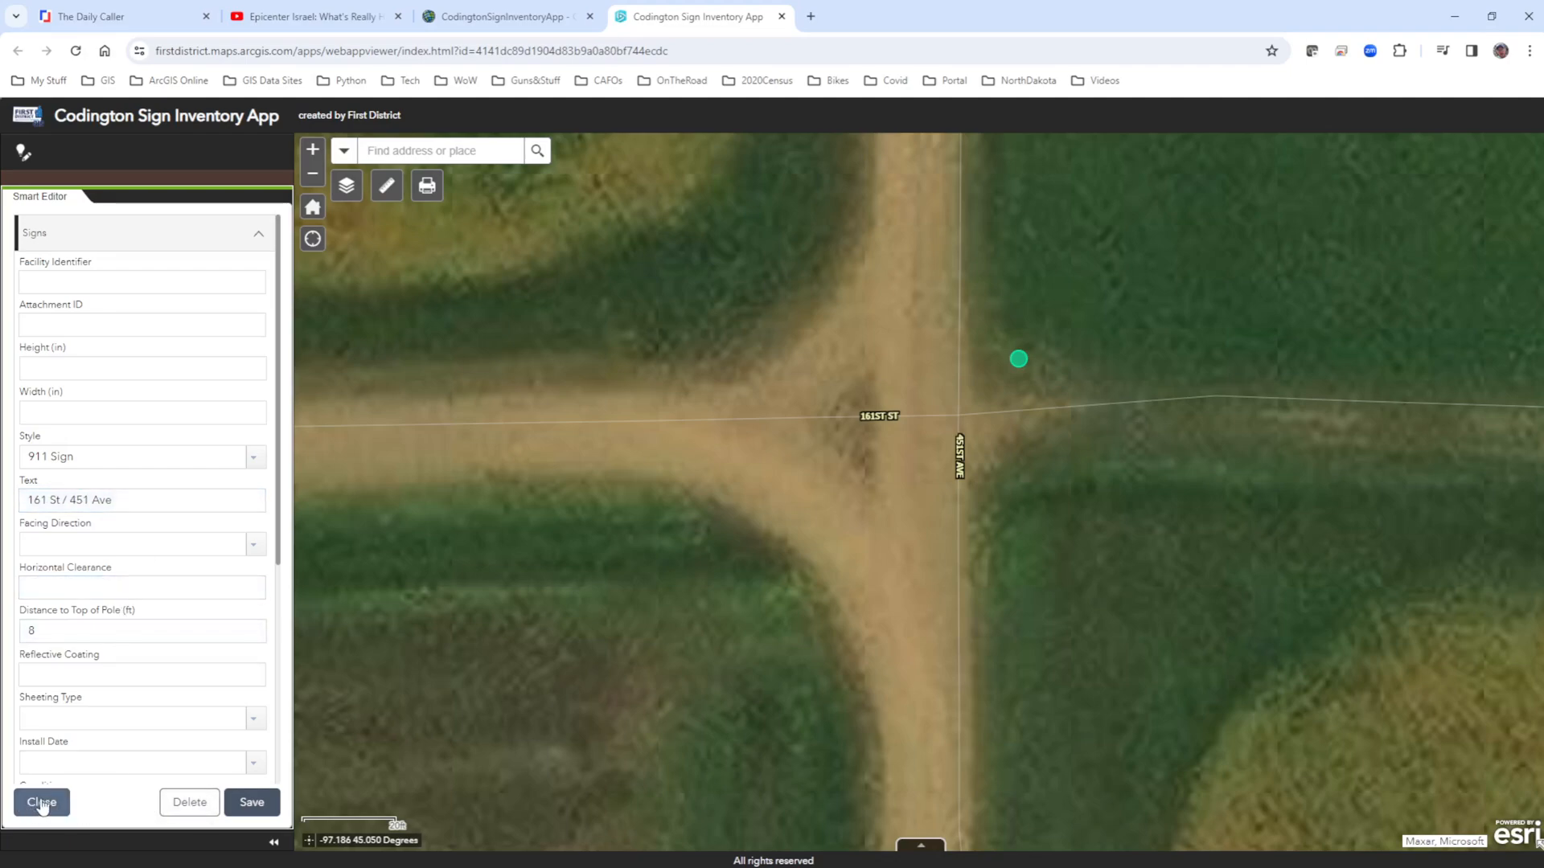
{"action": "scroll", "coordinate": [73, 611], "scroll_direction": "down", "scroll_amount": 5}
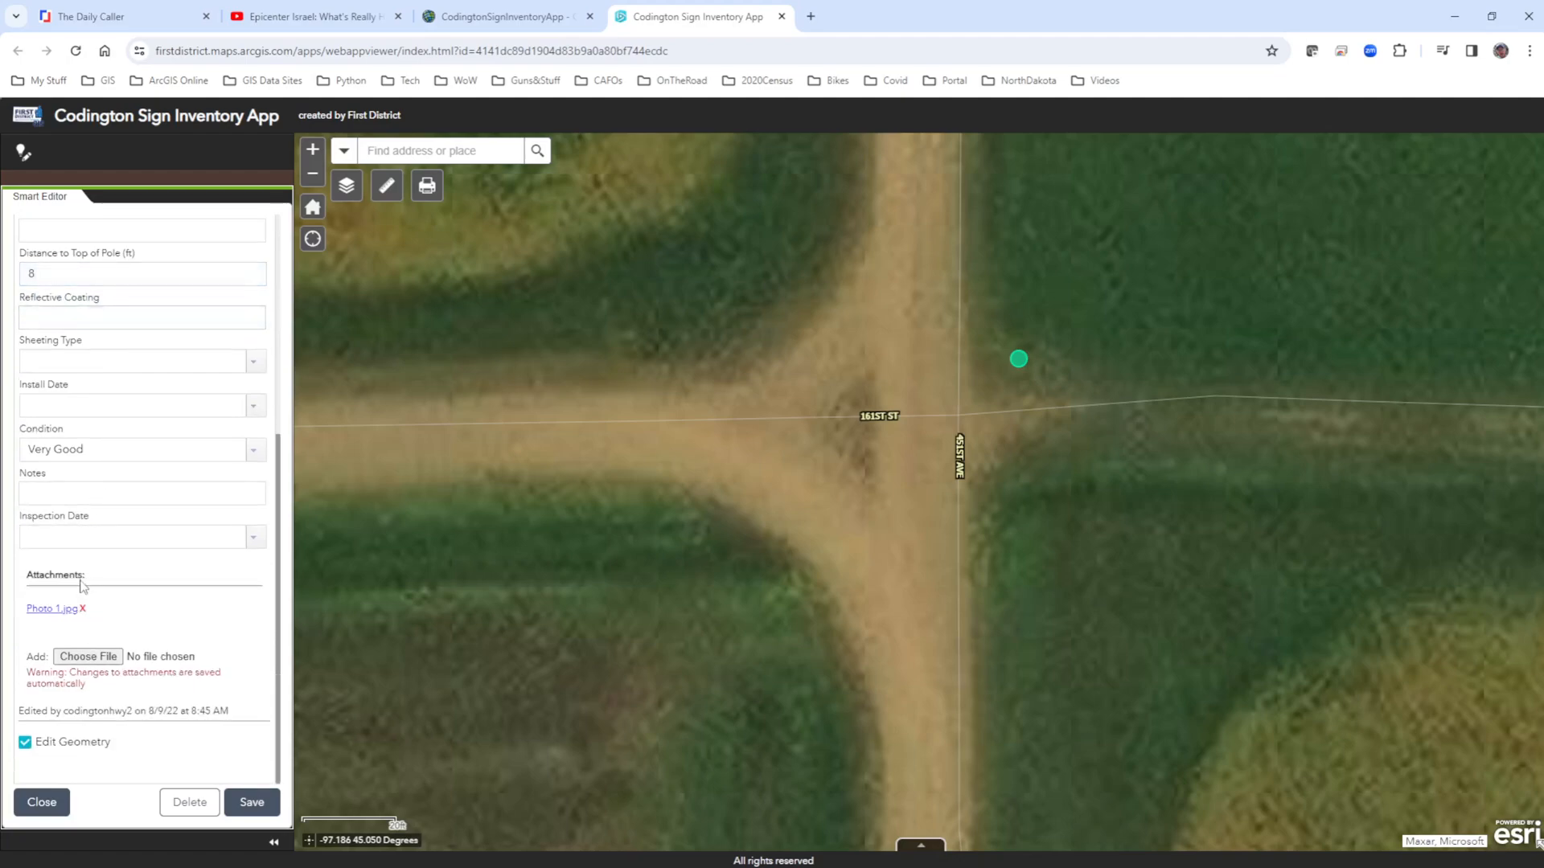
{"action": "left_click", "coordinate": [45, 610]}
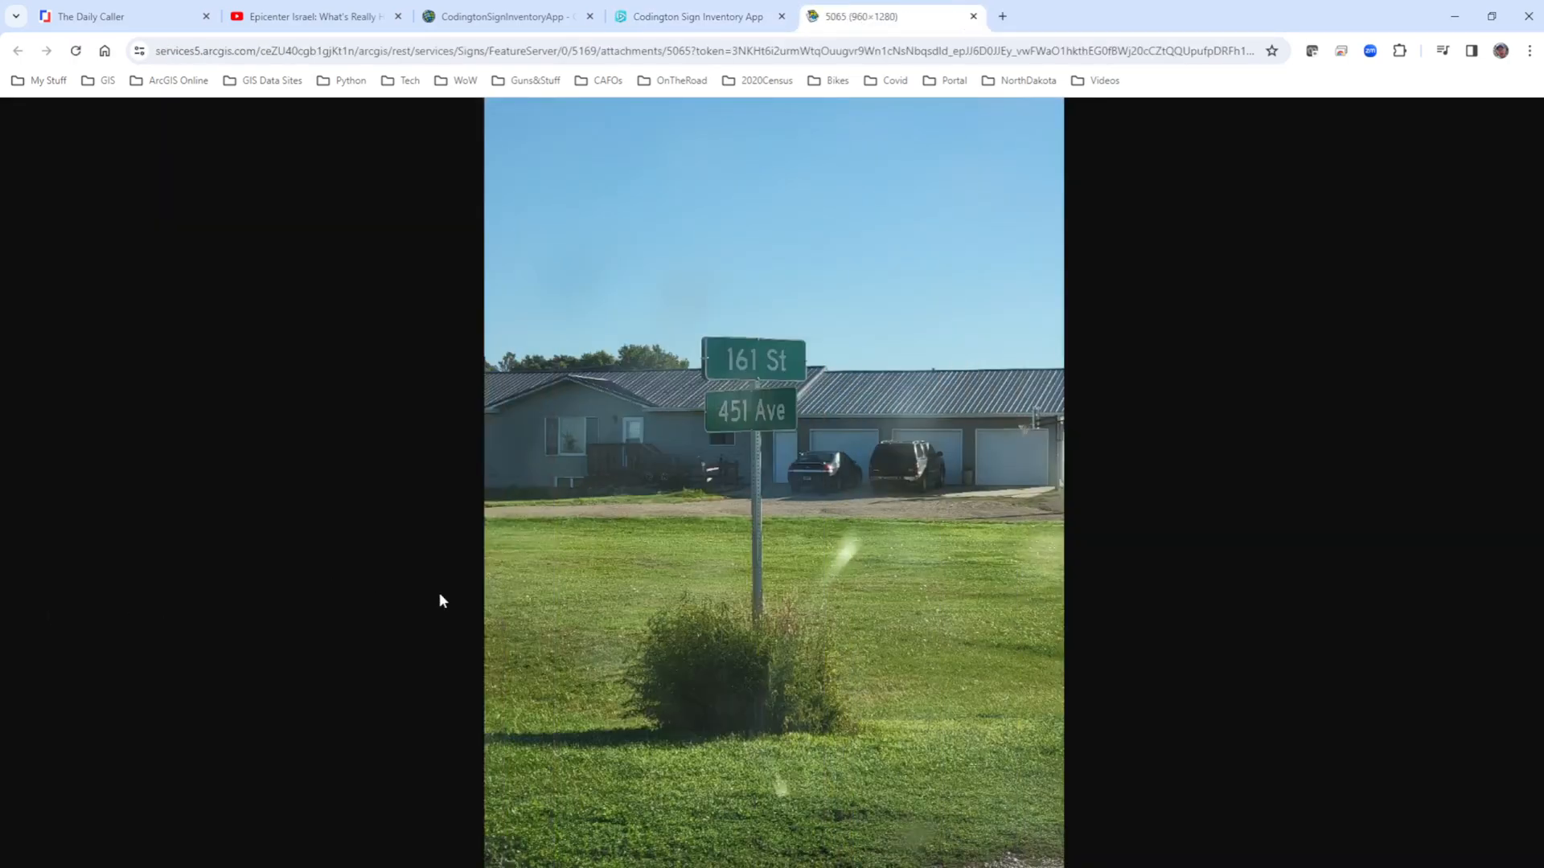
{"action": "left_click", "coordinate": [693, 21]}
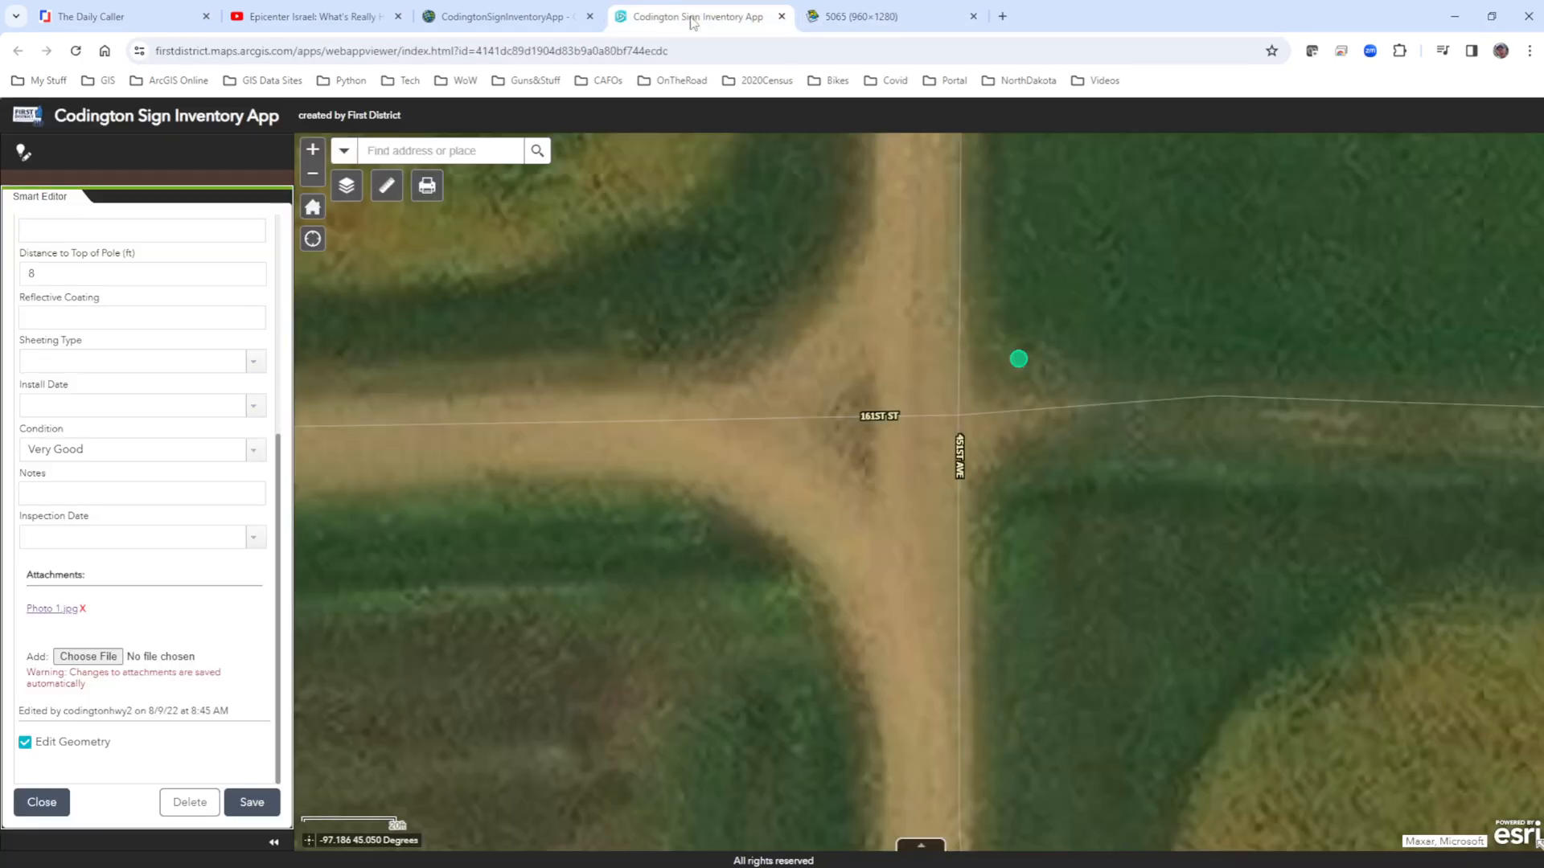
{"action": "left_click", "coordinate": [42, 801]}
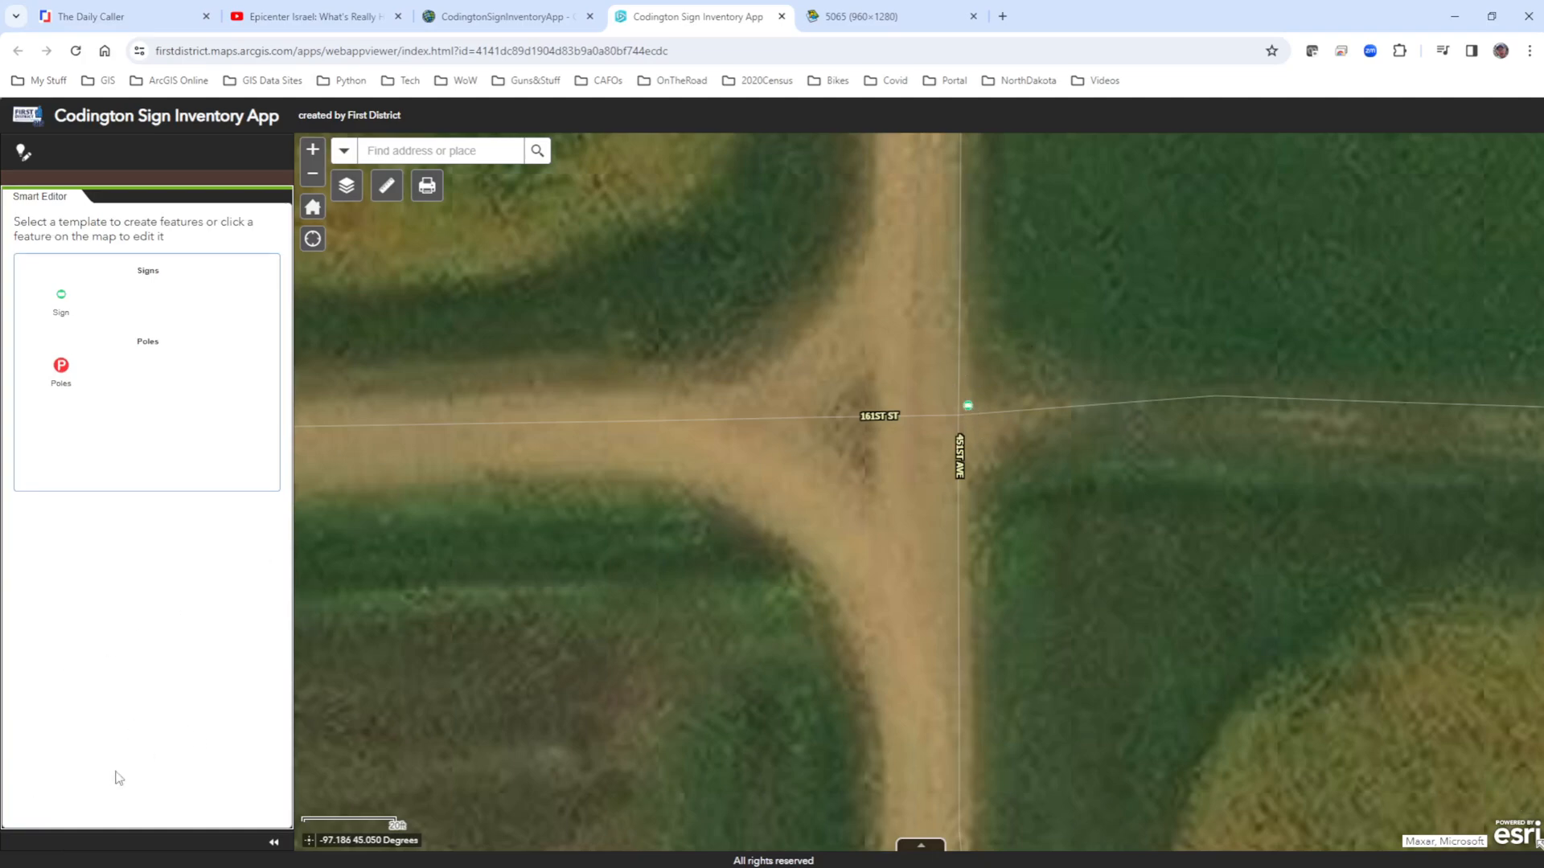
Try placing a Poles point just northeast of the sign and discard it without saving.
{"action": "left_click", "coordinate": [62, 303]}
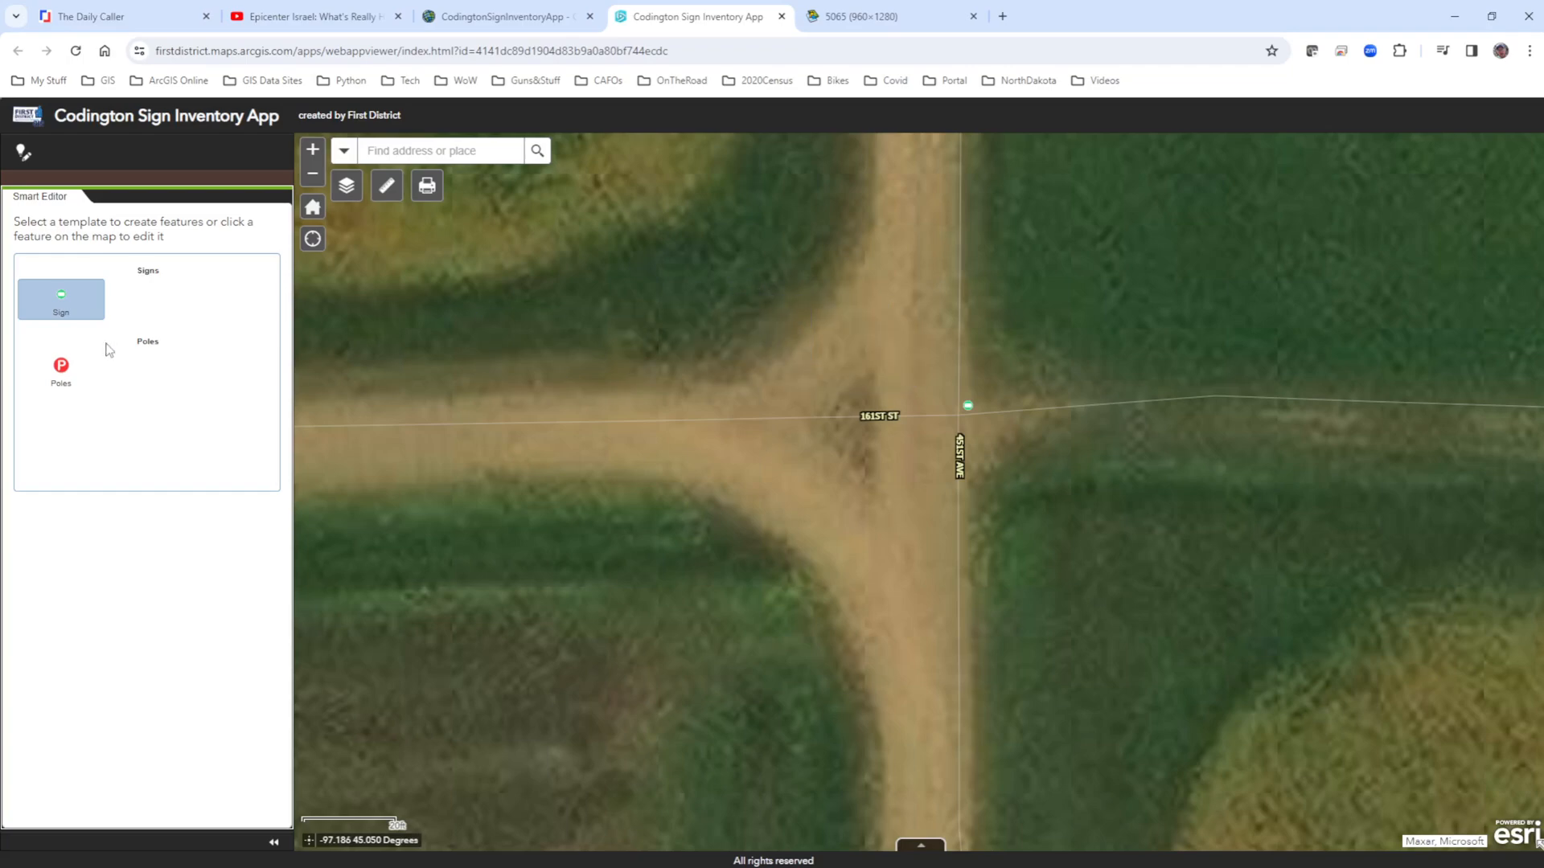
{"action": "left_click", "coordinate": [59, 306]}
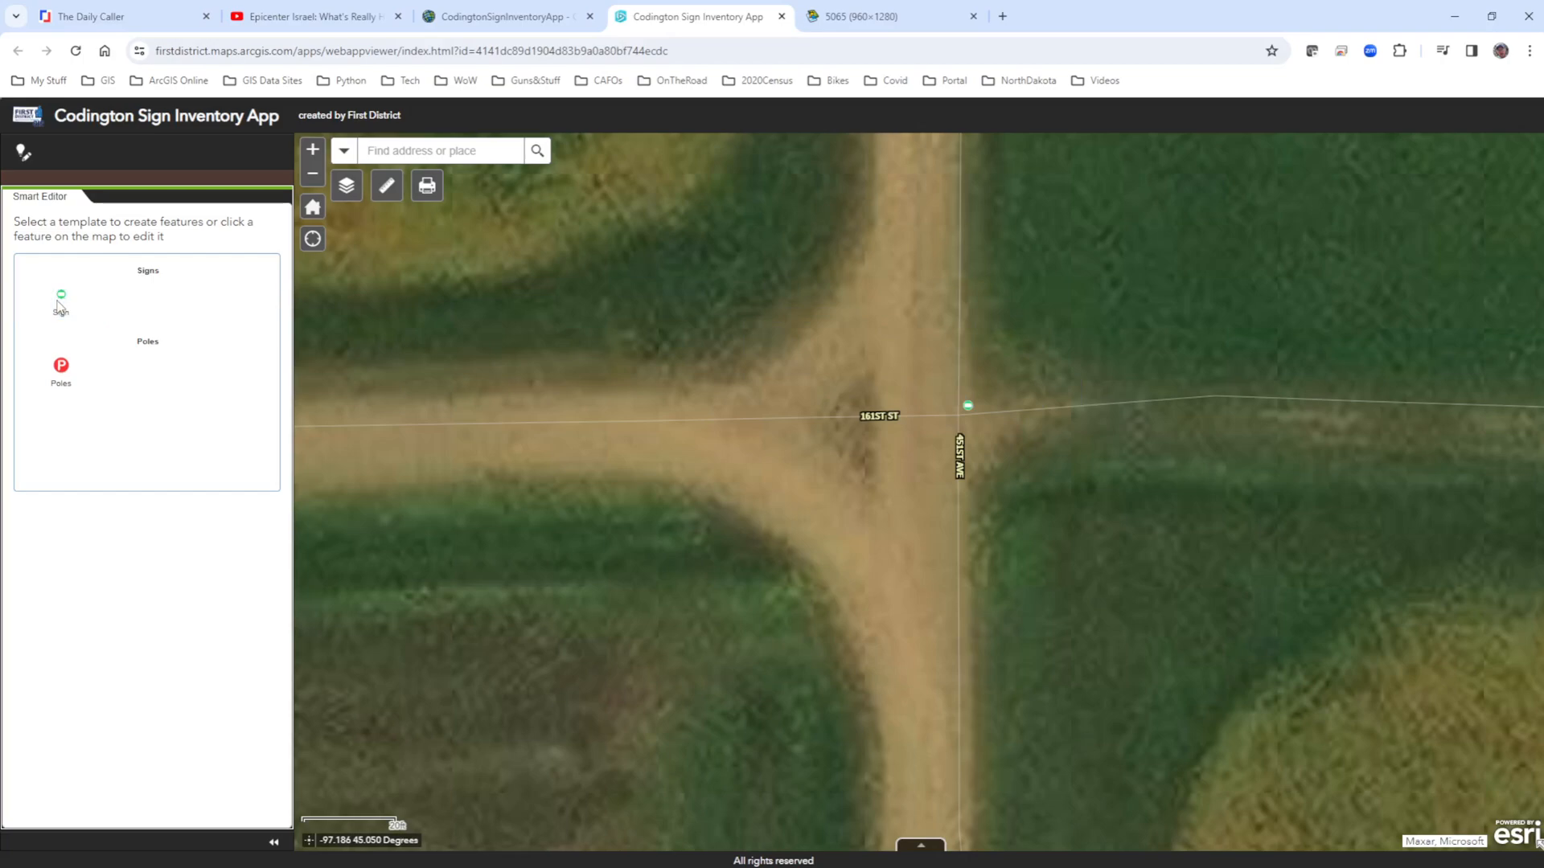
{"action": "left_click", "coordinate": [60, 370]}
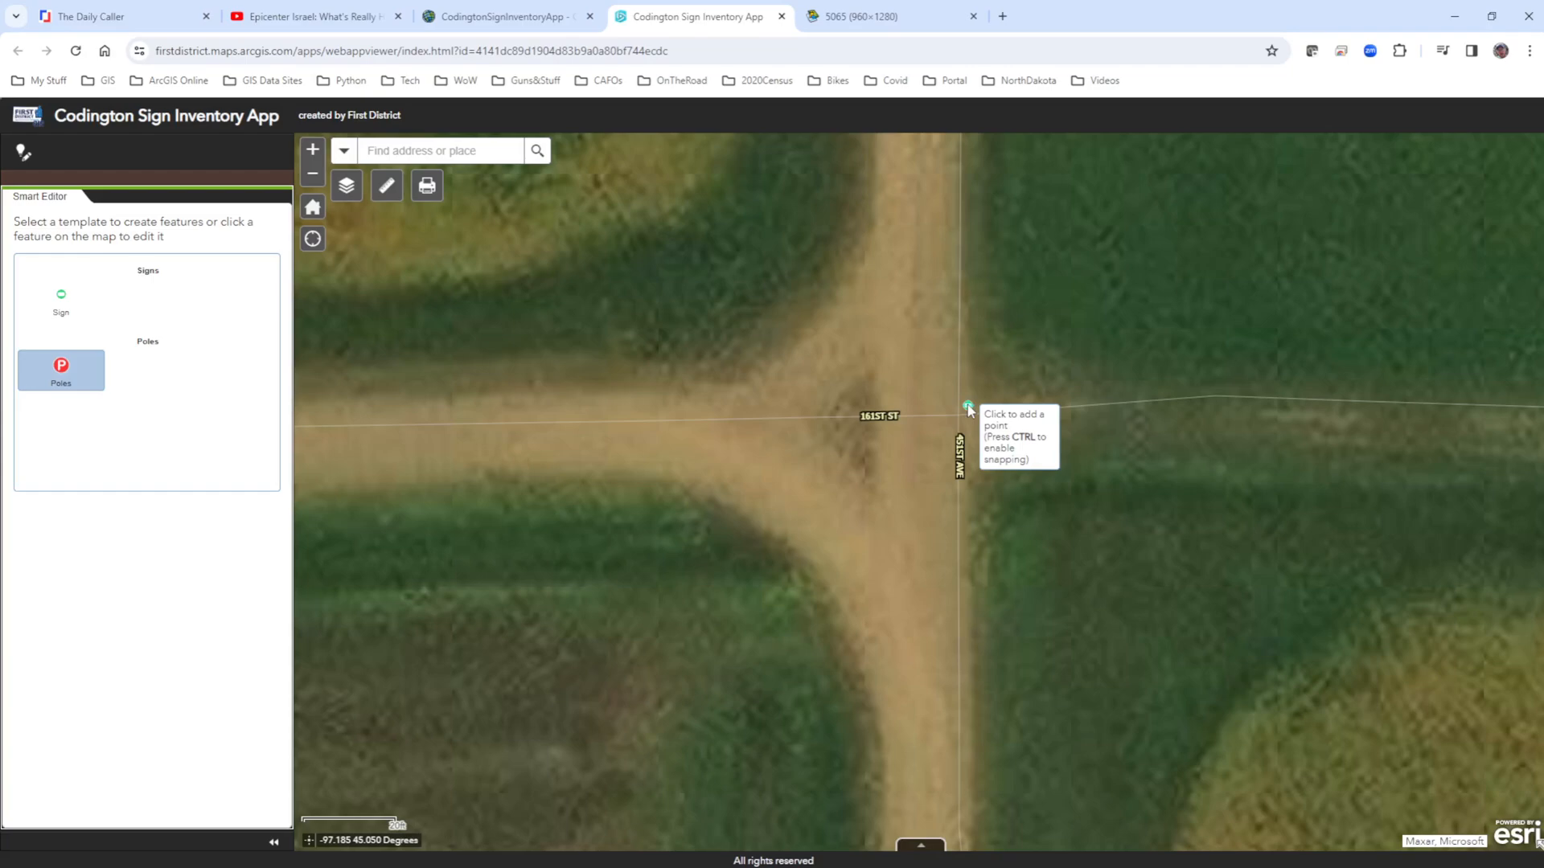
{"action": "left_click", "coordinate": [993, 378]}
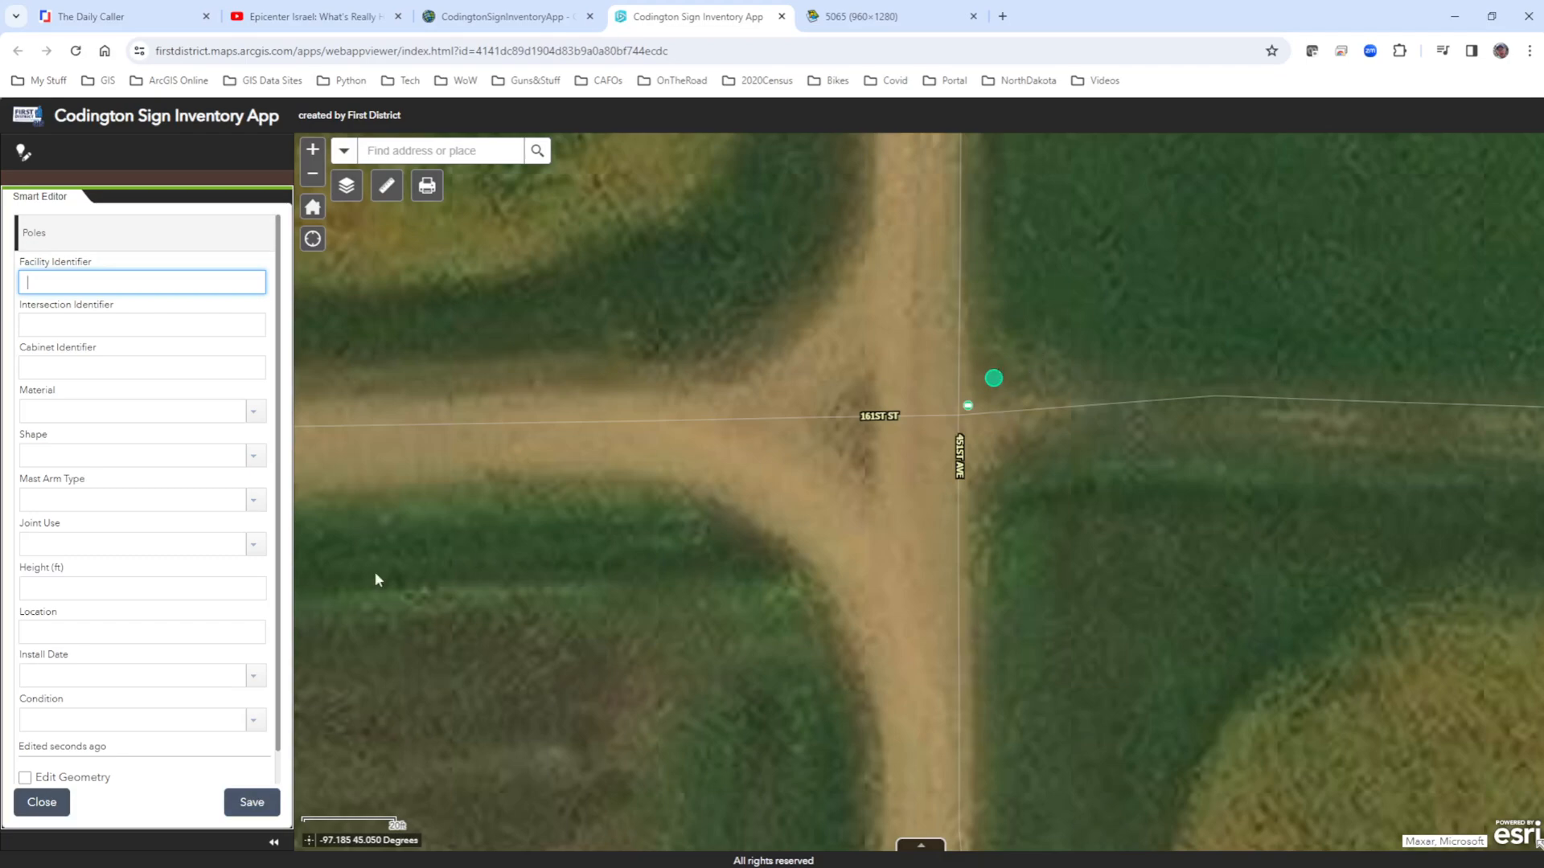
{"action": "left_click", "coordinate": [57, 808]}
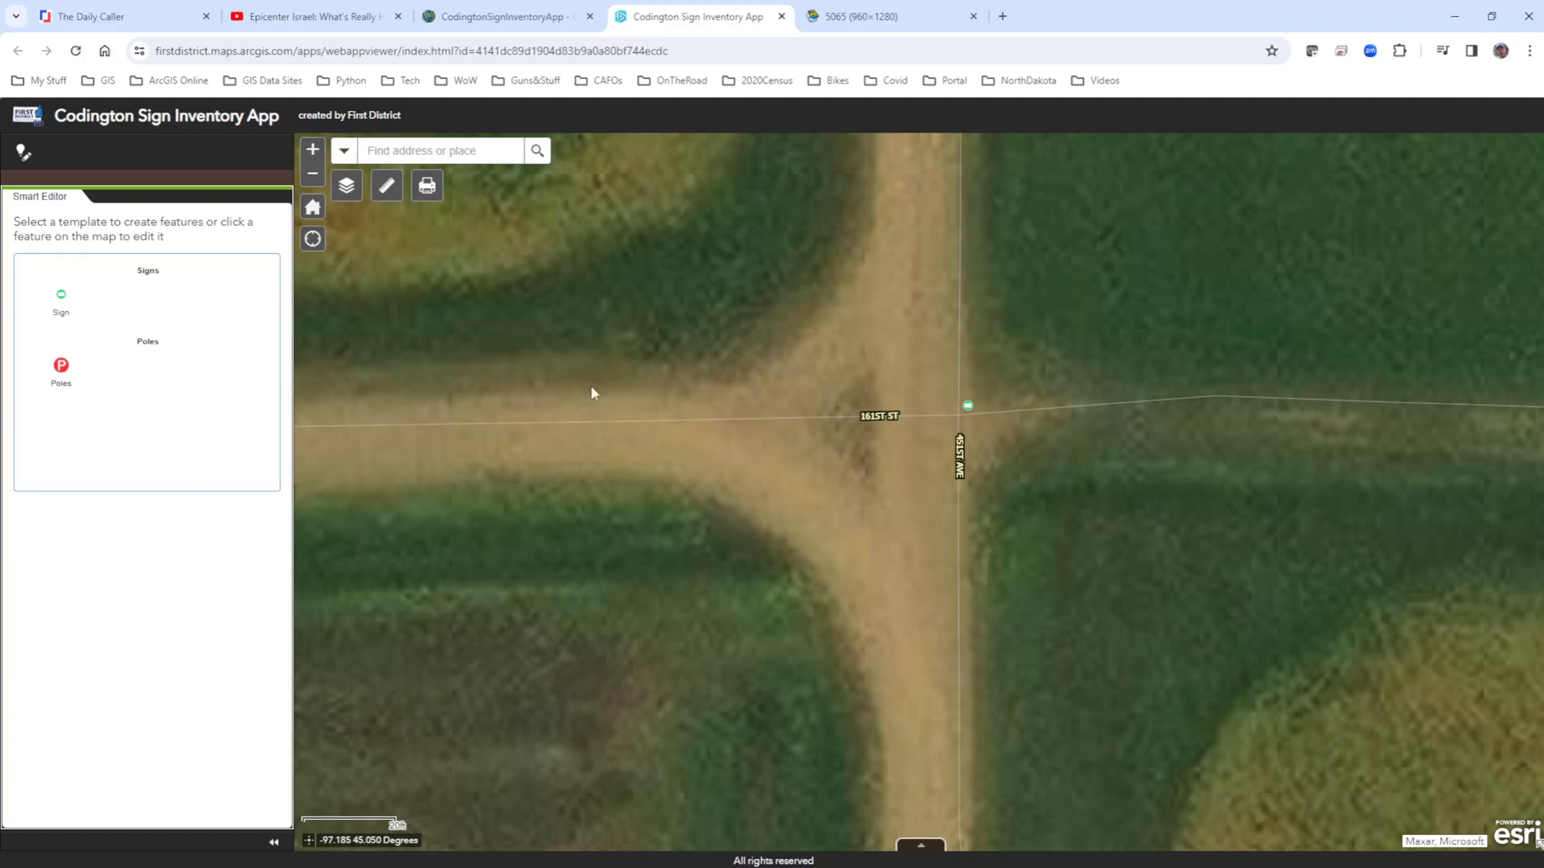
Measure the distance in Feet (US) from the west side of 451st Ave to the sign, and clear the measurement.
{"action": "left_click", "coordinate": [386, 186]}
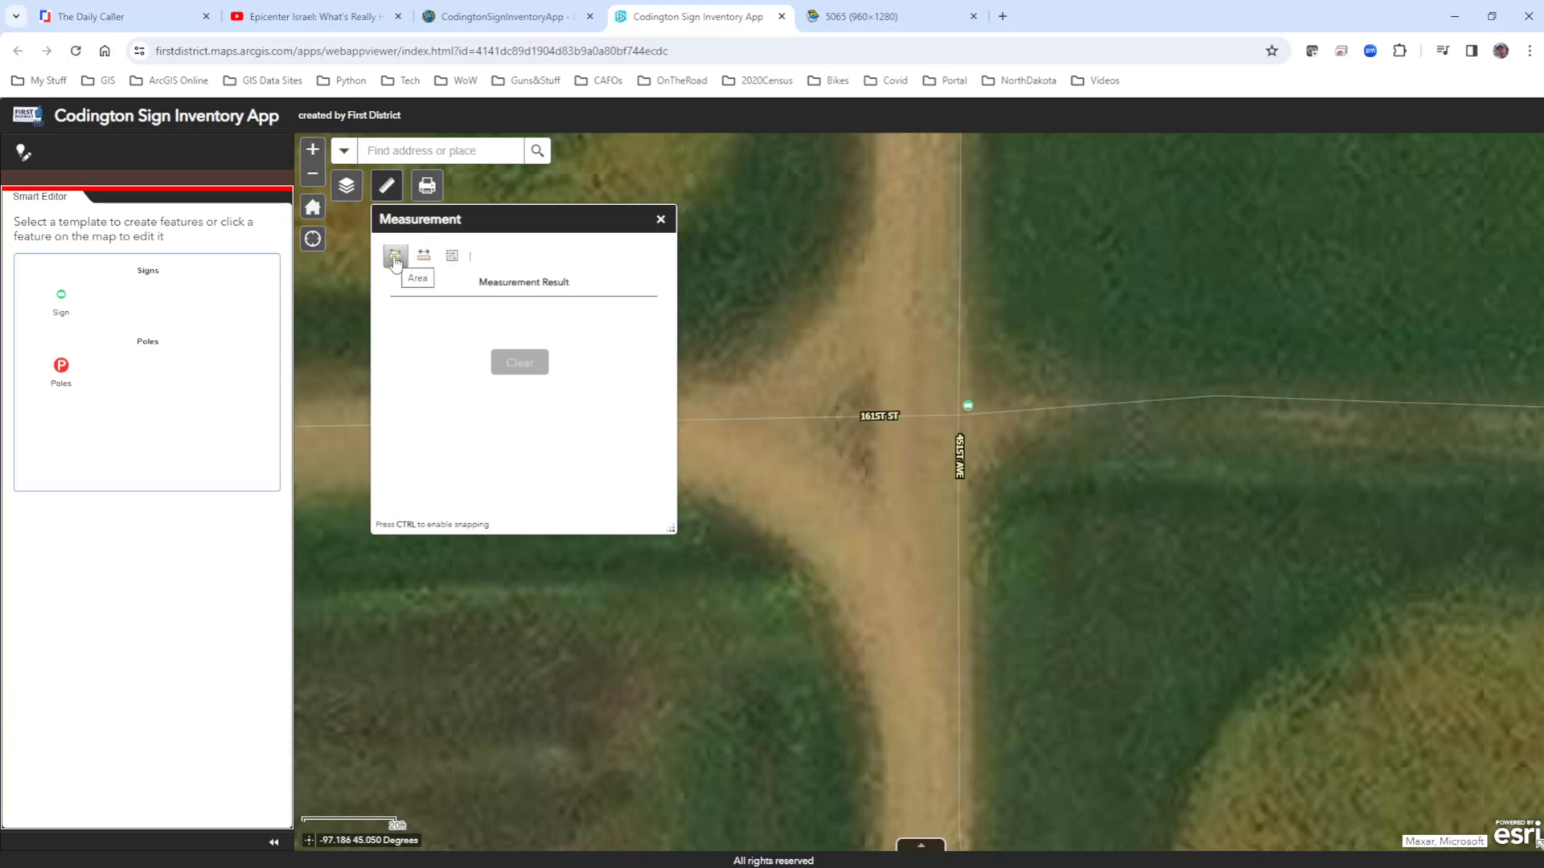
{"action": "left_click", "coordinate": [423, 256]}
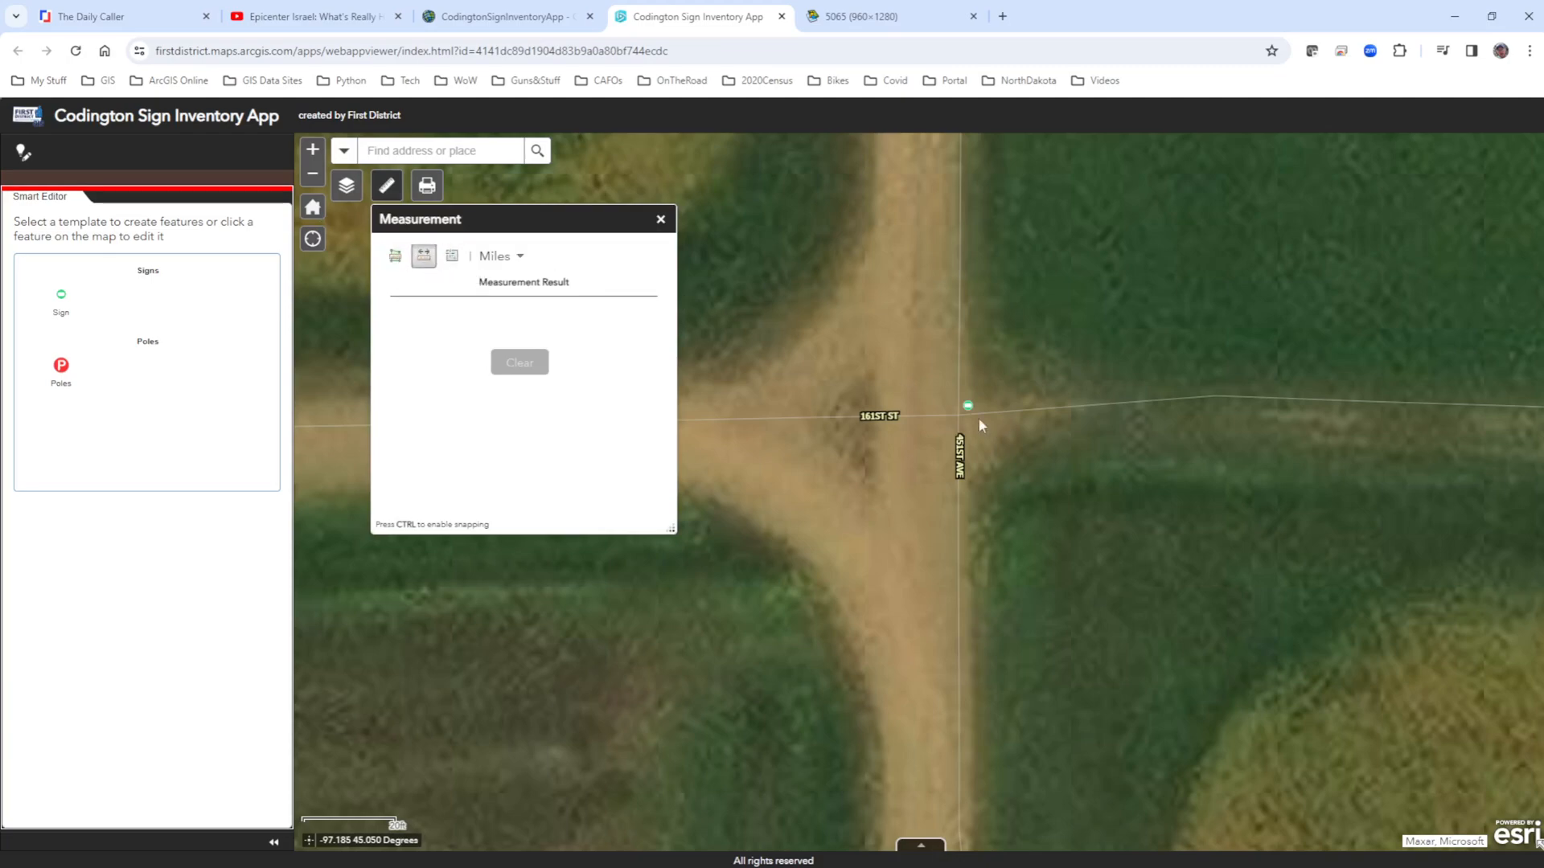
{"action": "scroll", "coordinate": [964, 418], "scroll_direction": "up", "scroll_amount": 1}
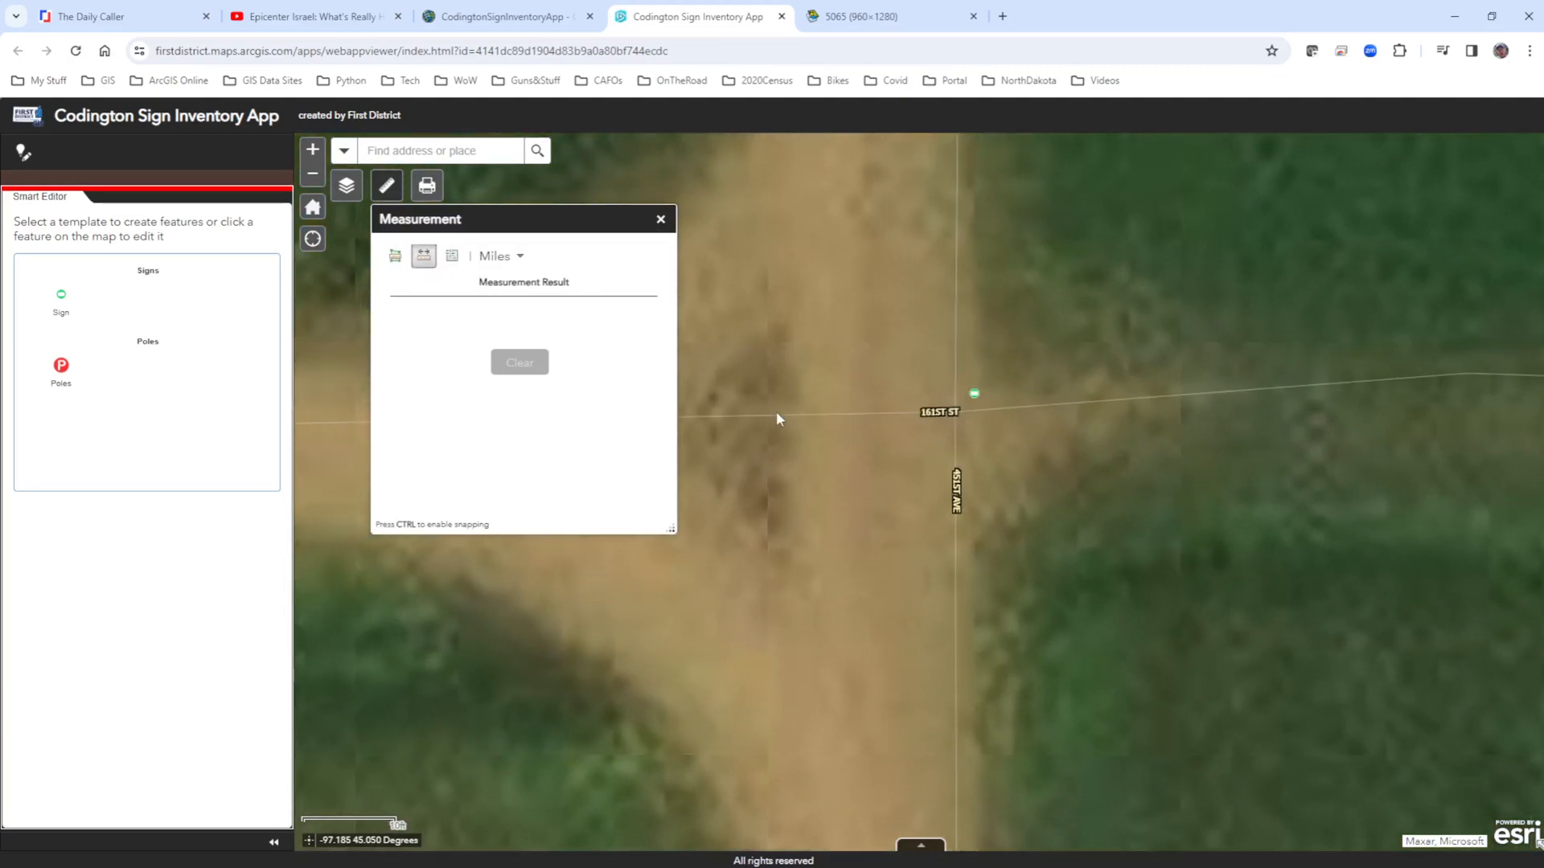
{"action": "left_click", "coordinate": [784, 391]}
{"action": "left_click", "coordinate": [515, 255]}
{"action": "left_click", "coordinate": [502, 333]}
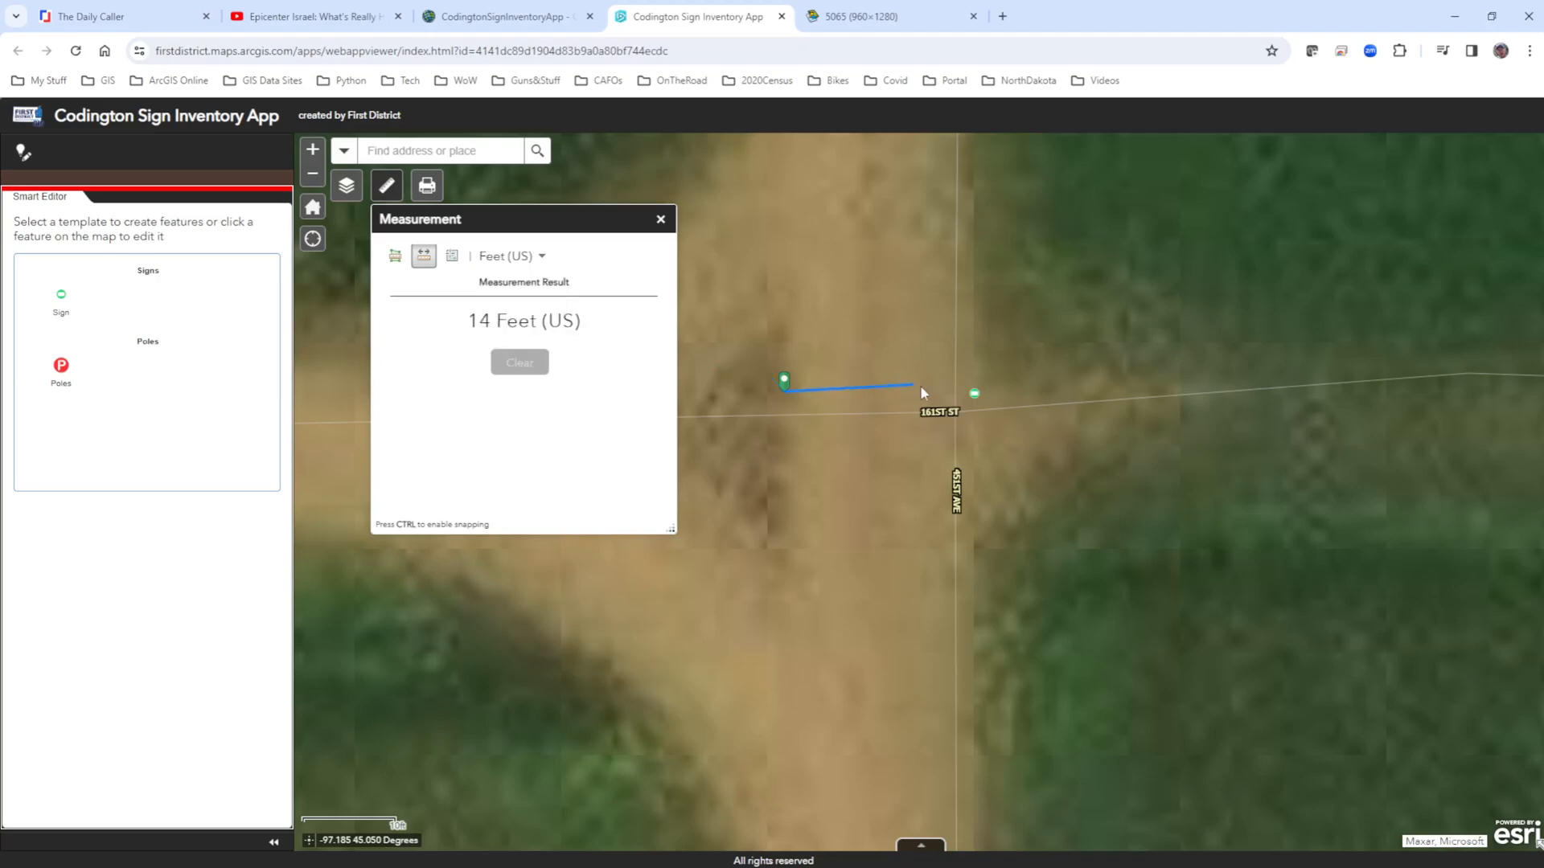
{"action": "double_click", "coordinate": [976, 398]}
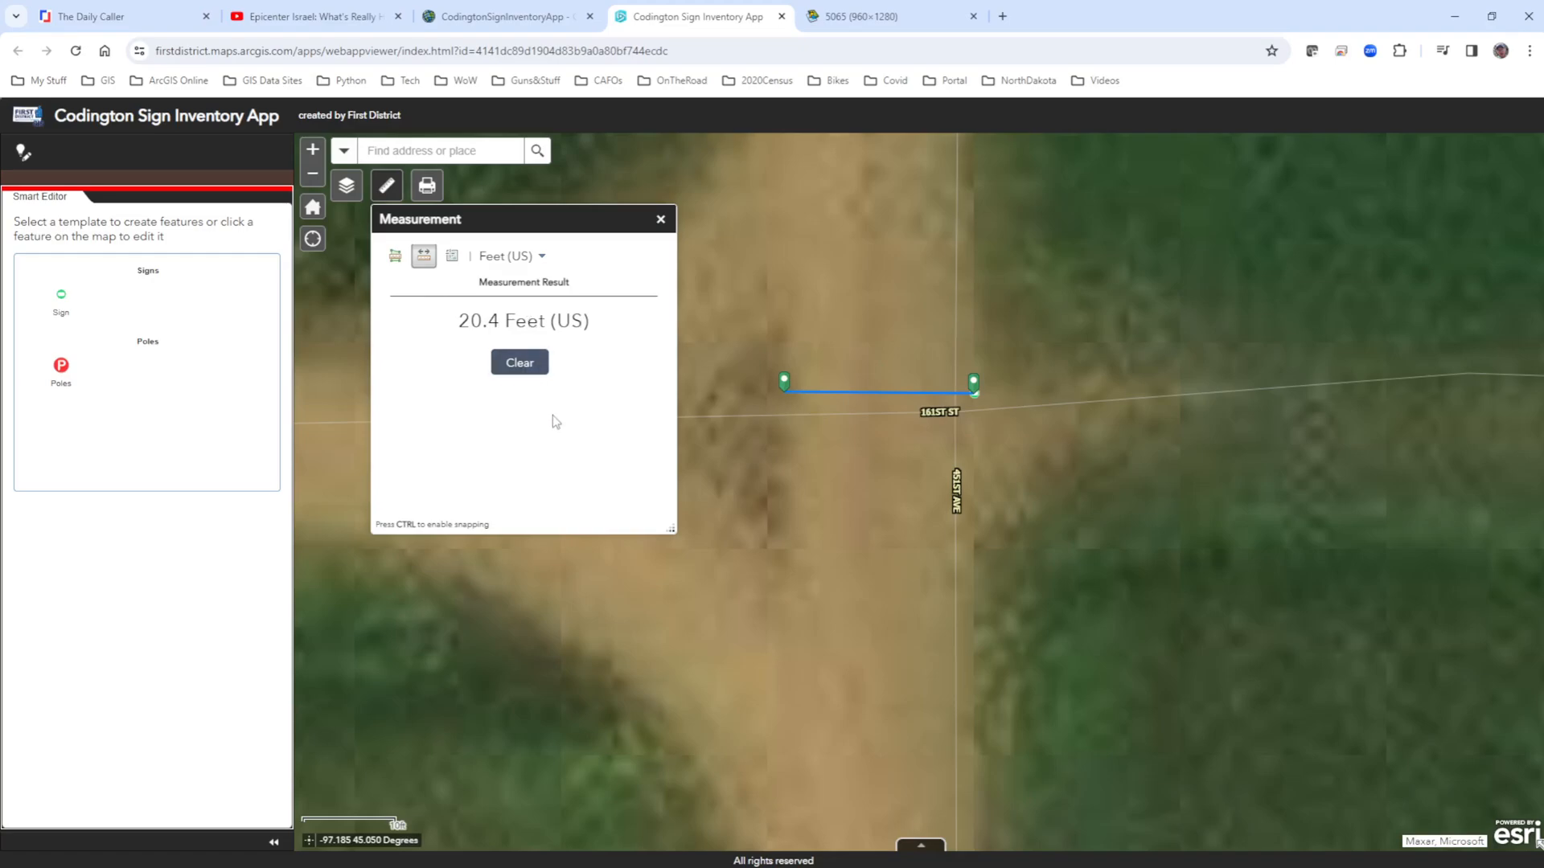
{"action": "left_click", "coordinate": [520, 366]}
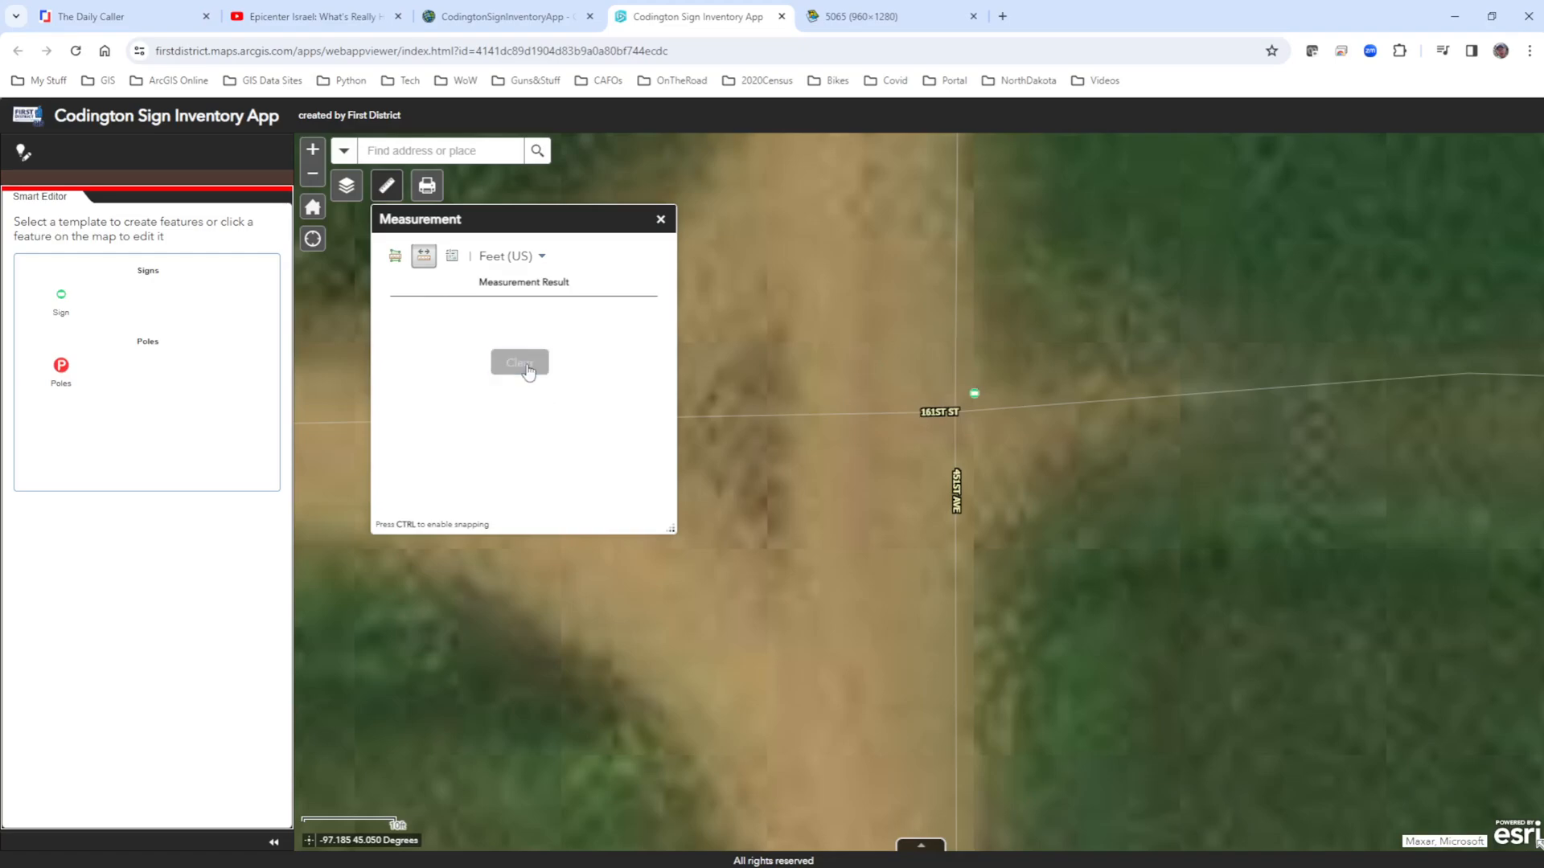
Measure a closed multi-point path around the 161st St and 451st Ave intersection in Feet (US), and clear it.
{"action": "left_click", "coordinate": [764, 366]}
{"action": "left_click", "coordinate": [1095, 352]}
{"action": "left_click", "coordinate": [1112, 518]}
{"action": "left_click", "coordinate": [867, 611]}
{"action": "left_click", "coordinate": [735, 579]}
{"action": "left_click", "coordinate": [714, 372]}
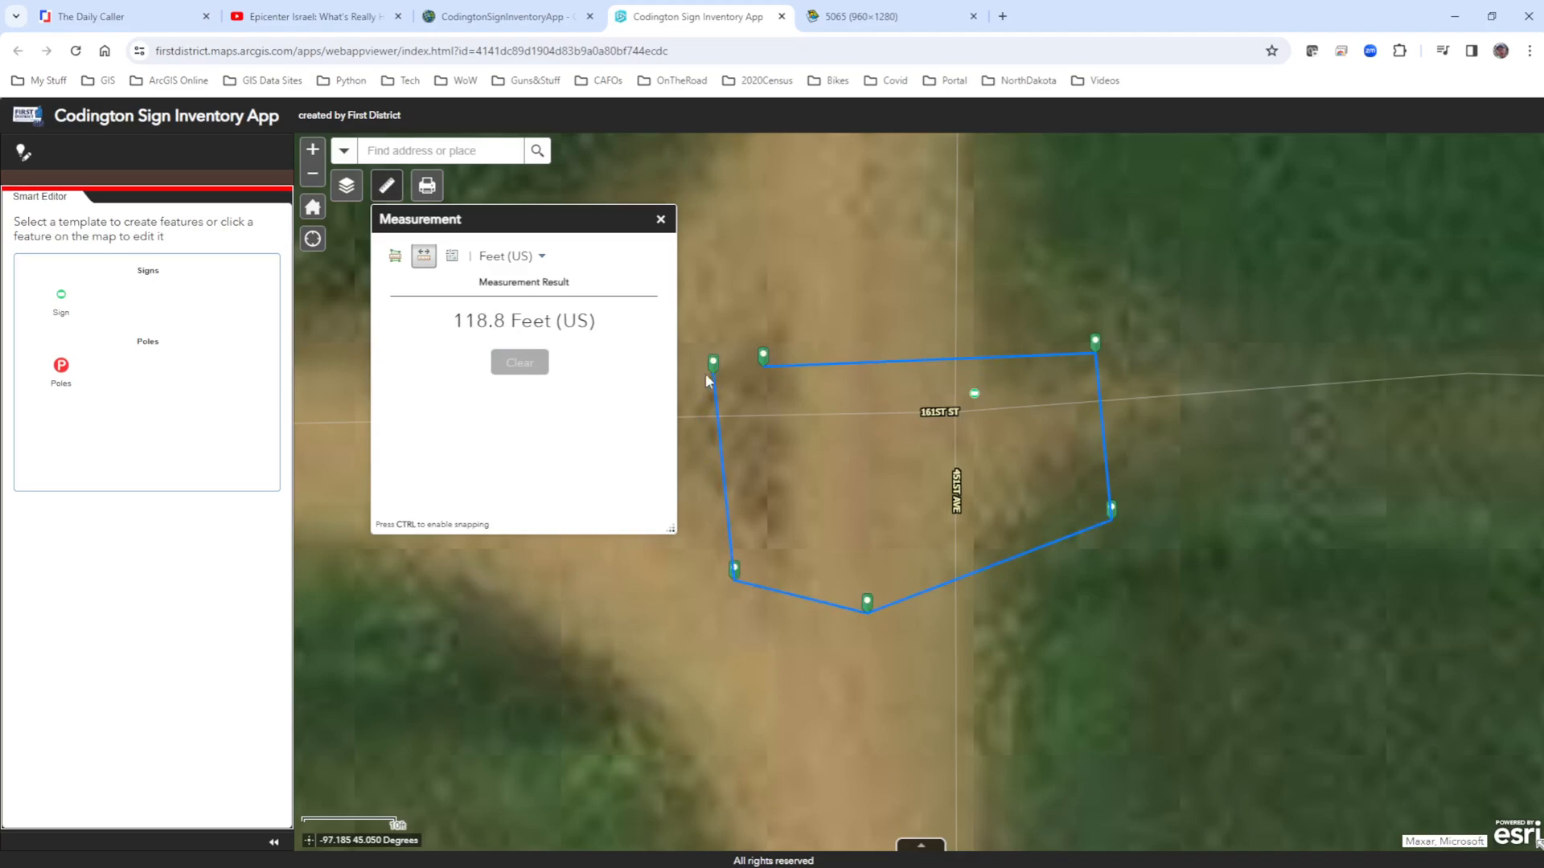
{"action": "double_click", "coordinate": [765, 366]}
{"action": "left_click", "coordinate": [519, 363]}
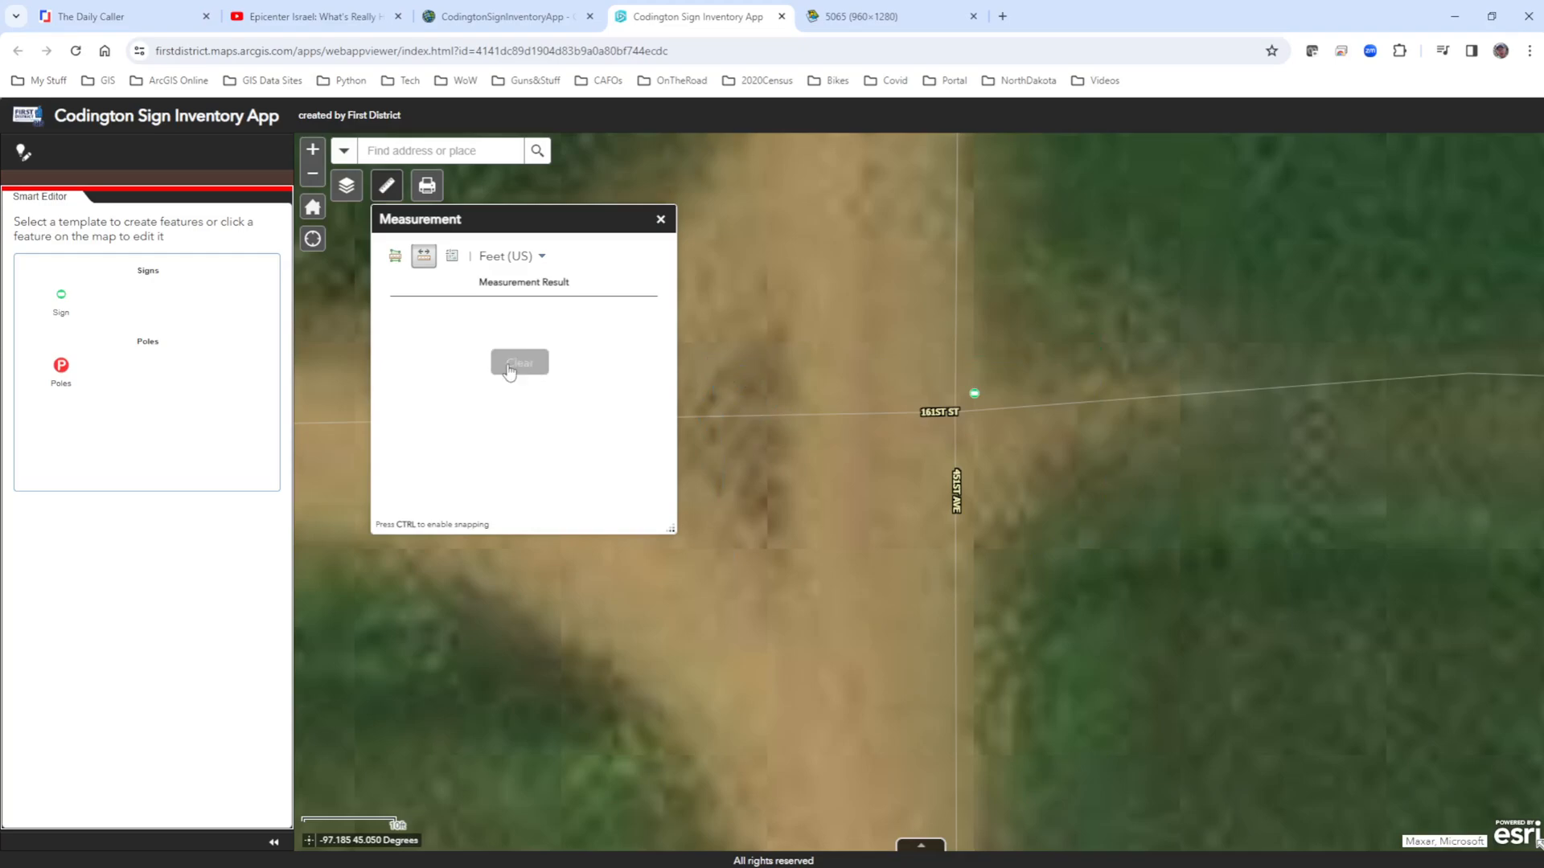
Mark the sign with the Location measurement tool in Degrees and highlight its latitude and longitude.
{"action": "left_click", "coordinate": [454, 256]}
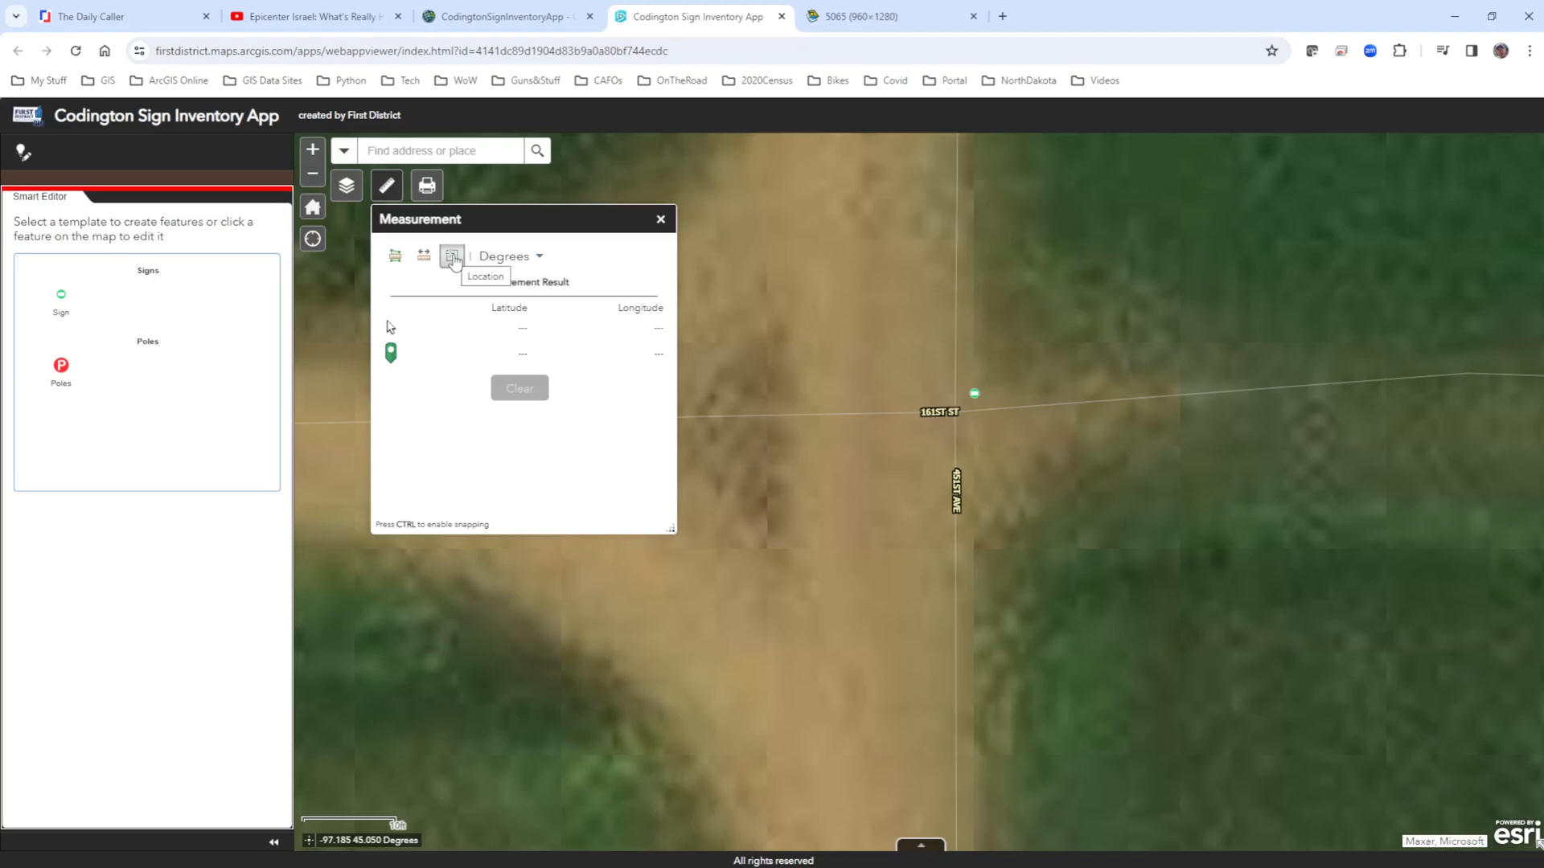
{"action": "left_click", "coordinate": [453, 258]}
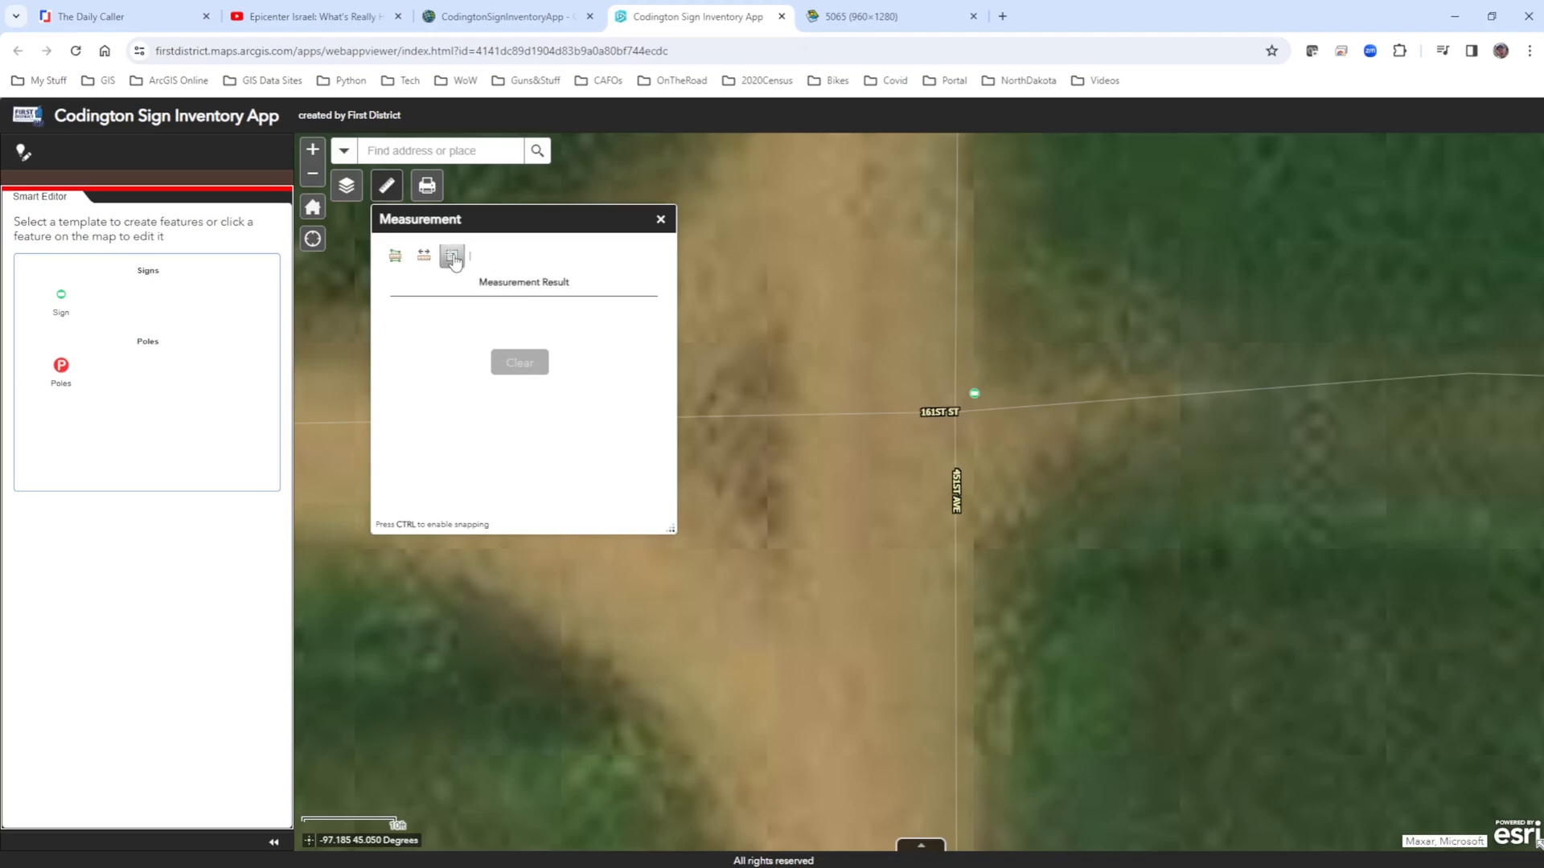
{"action": "left_click", "coordinate": [975, 396]}
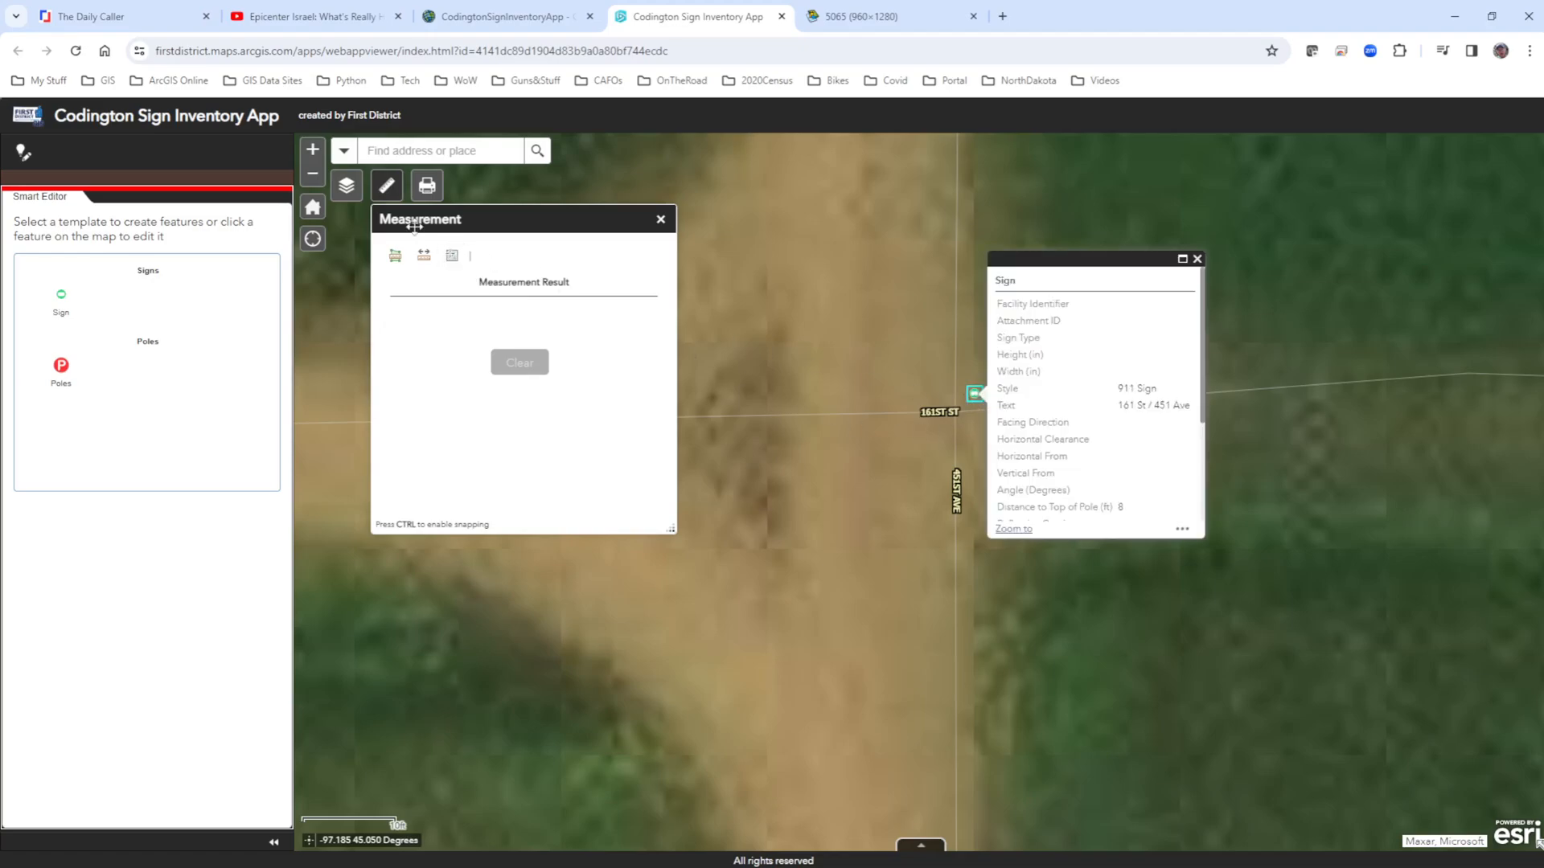
{"action": "left_click", "coordinate": [452, 255]}
{"action": "left_click", "coordinate": [1197, 259]}
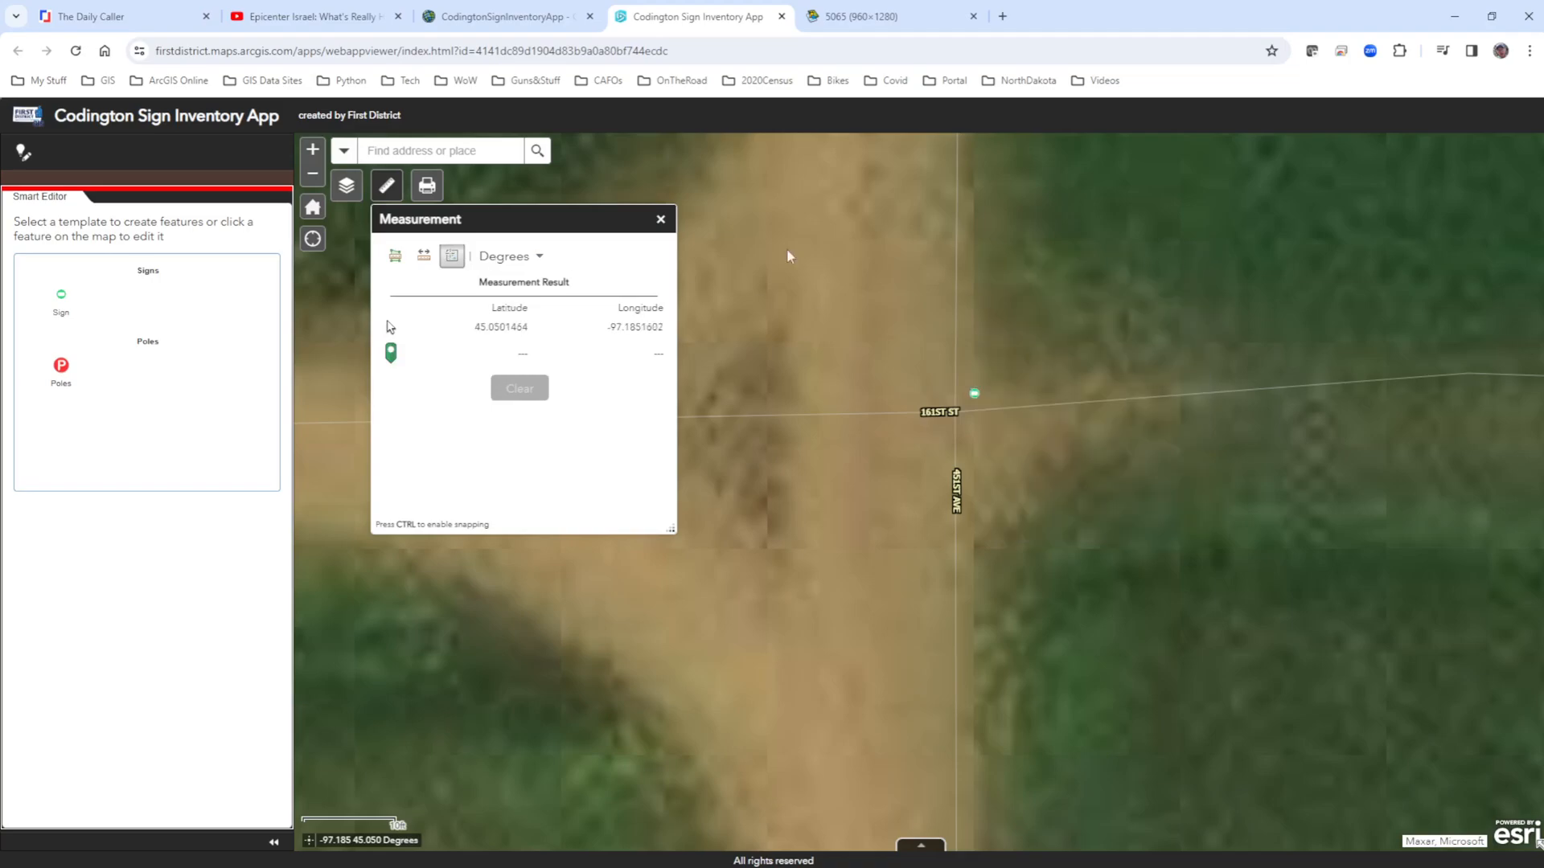
{"action": "left_click", "coordinate": [975, 395]}
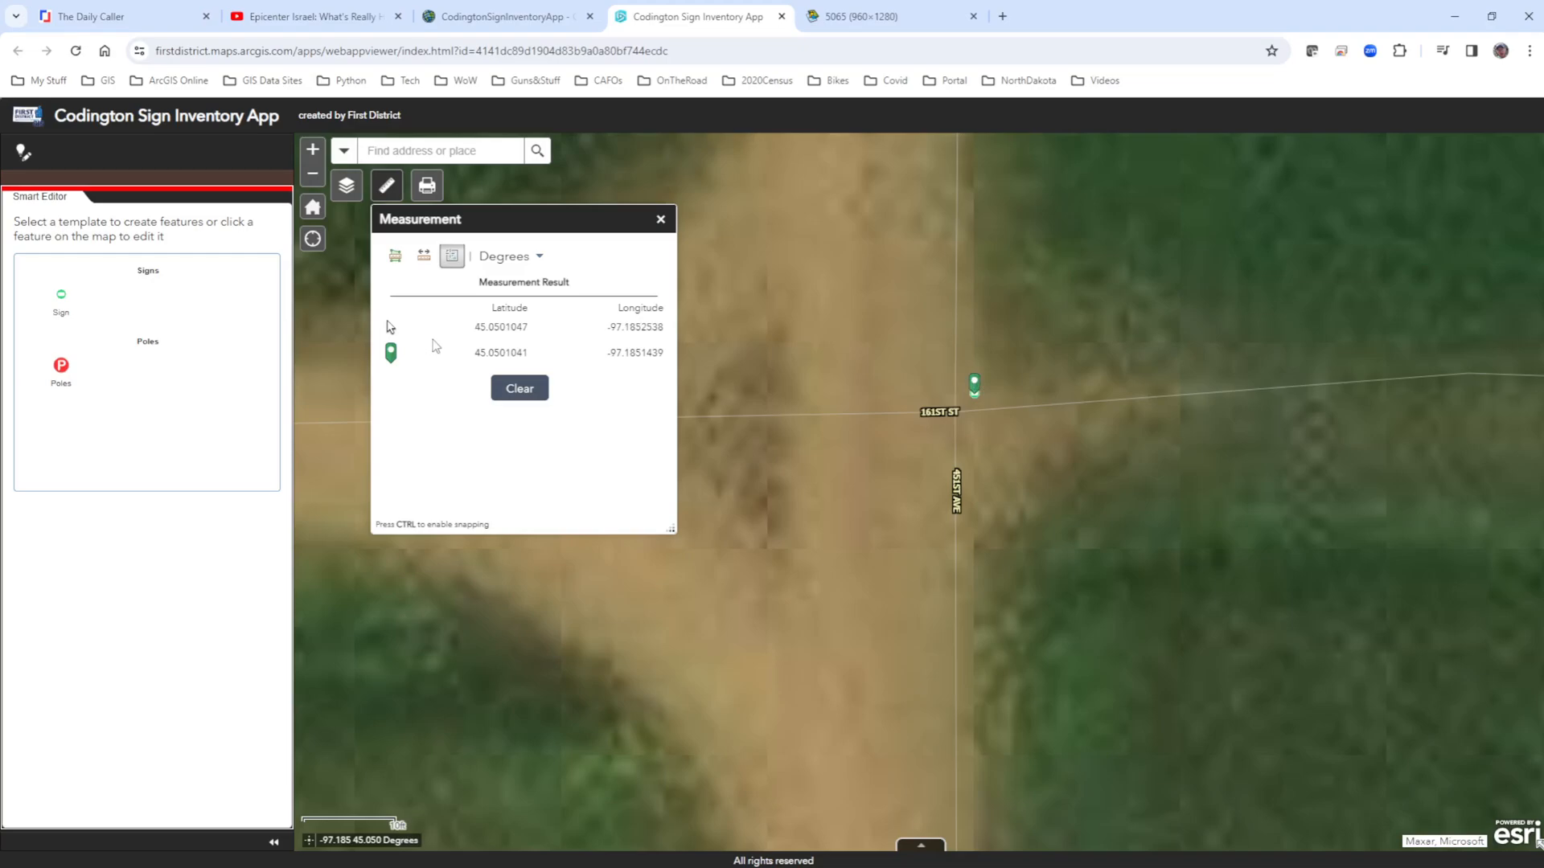
{"action": "left_click_drag", "start_coordinate": [667, 357], "coordinate": [471, 355]}
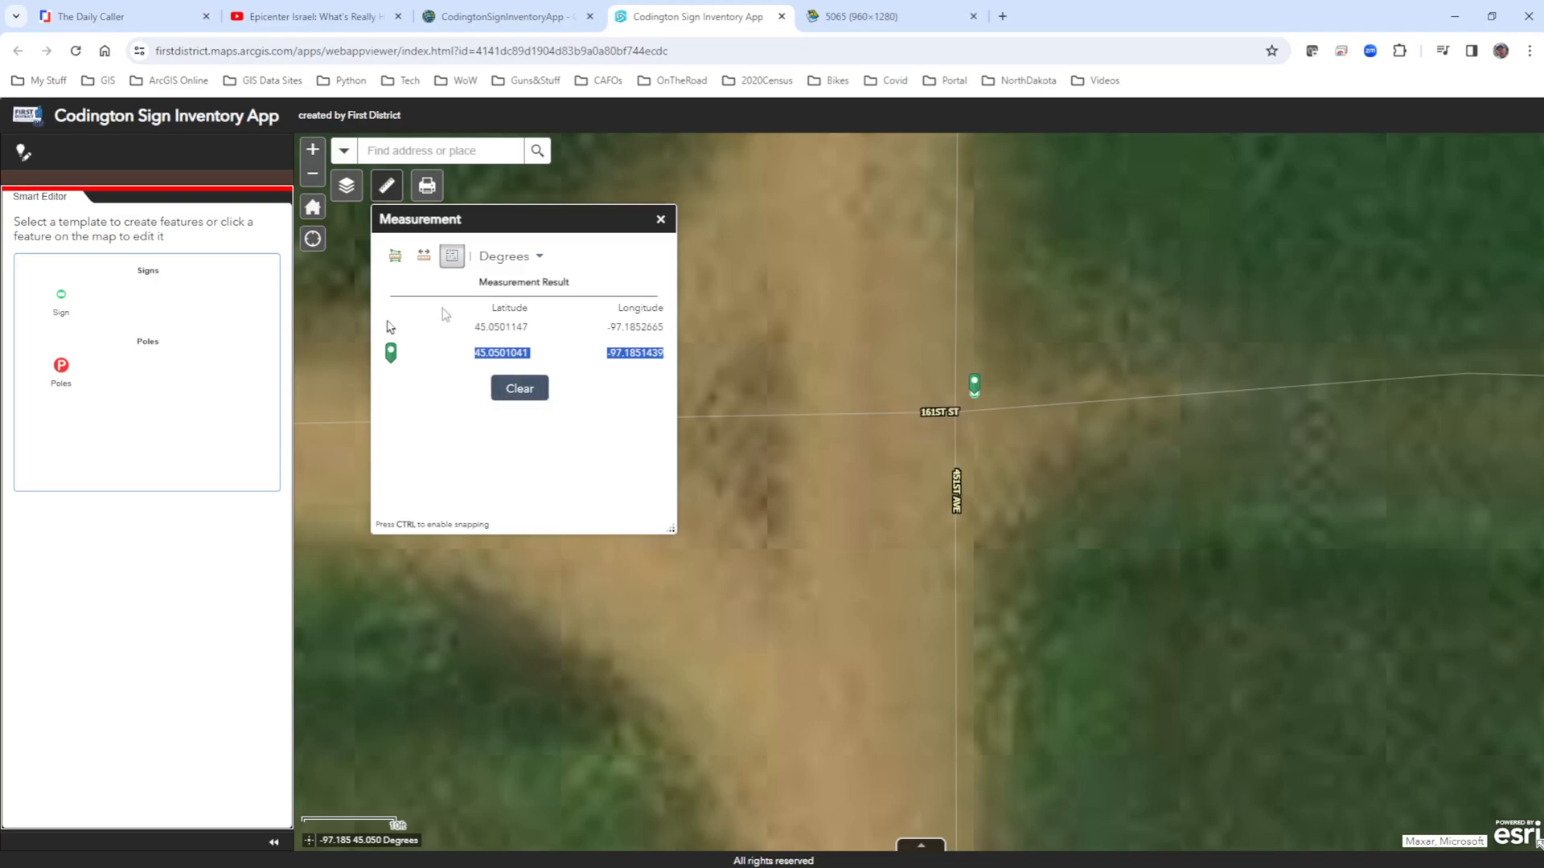
Measure in Acres the area of a four-sided tract southeast of the intersection, and clear the measurement.
{"action": "left_click", "coordinate": [395, 257]}
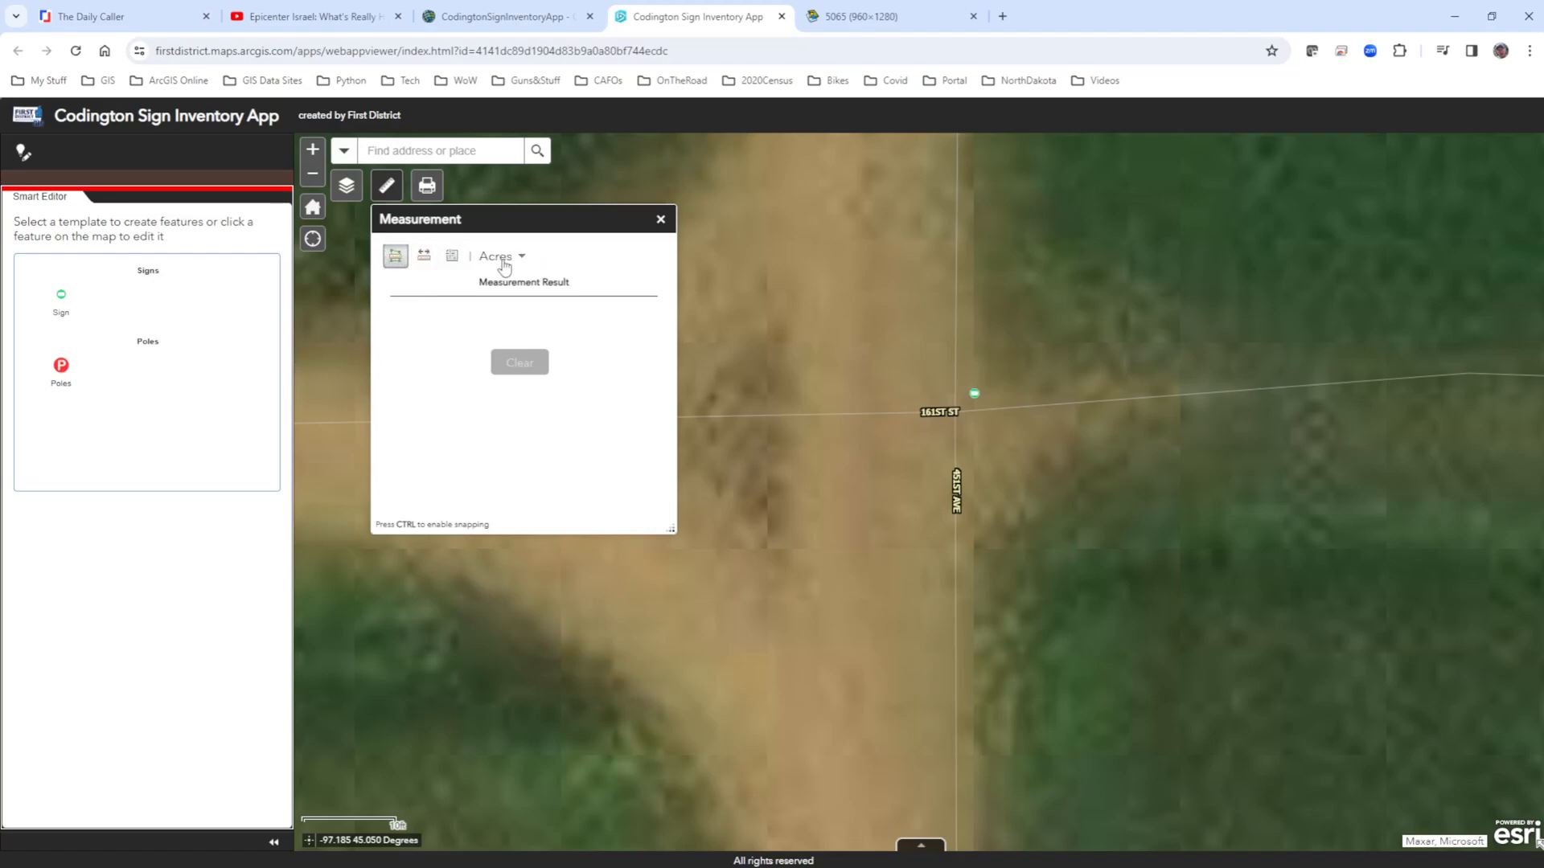
{"action": "scroll", "coordinate": [833, 395], "scroll_direction": "down", "scroll_amount": 1}
{"action": "scroll", "coordinate": [834, 395], "scroll_direction": "down", "scroll_amount": 1}
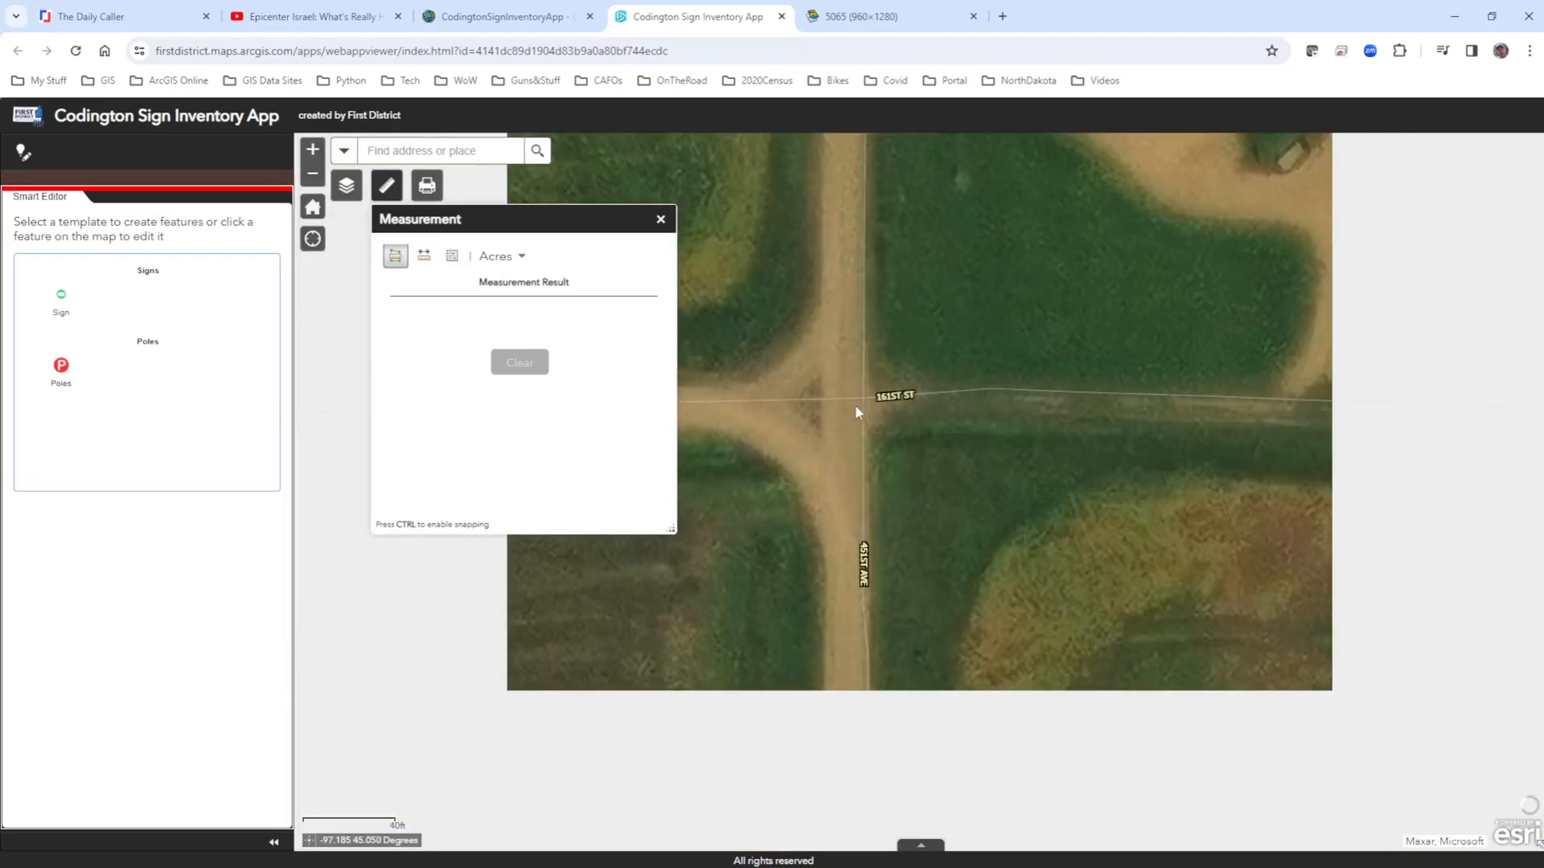
{"action": "left_click_drag", "start_coordinate": [949, 494], "coordinate": [860, 370]}
{"action": "scroll", "coordinate": [867, 375], "scroll_direction": "down", "scroll_amount": 2}
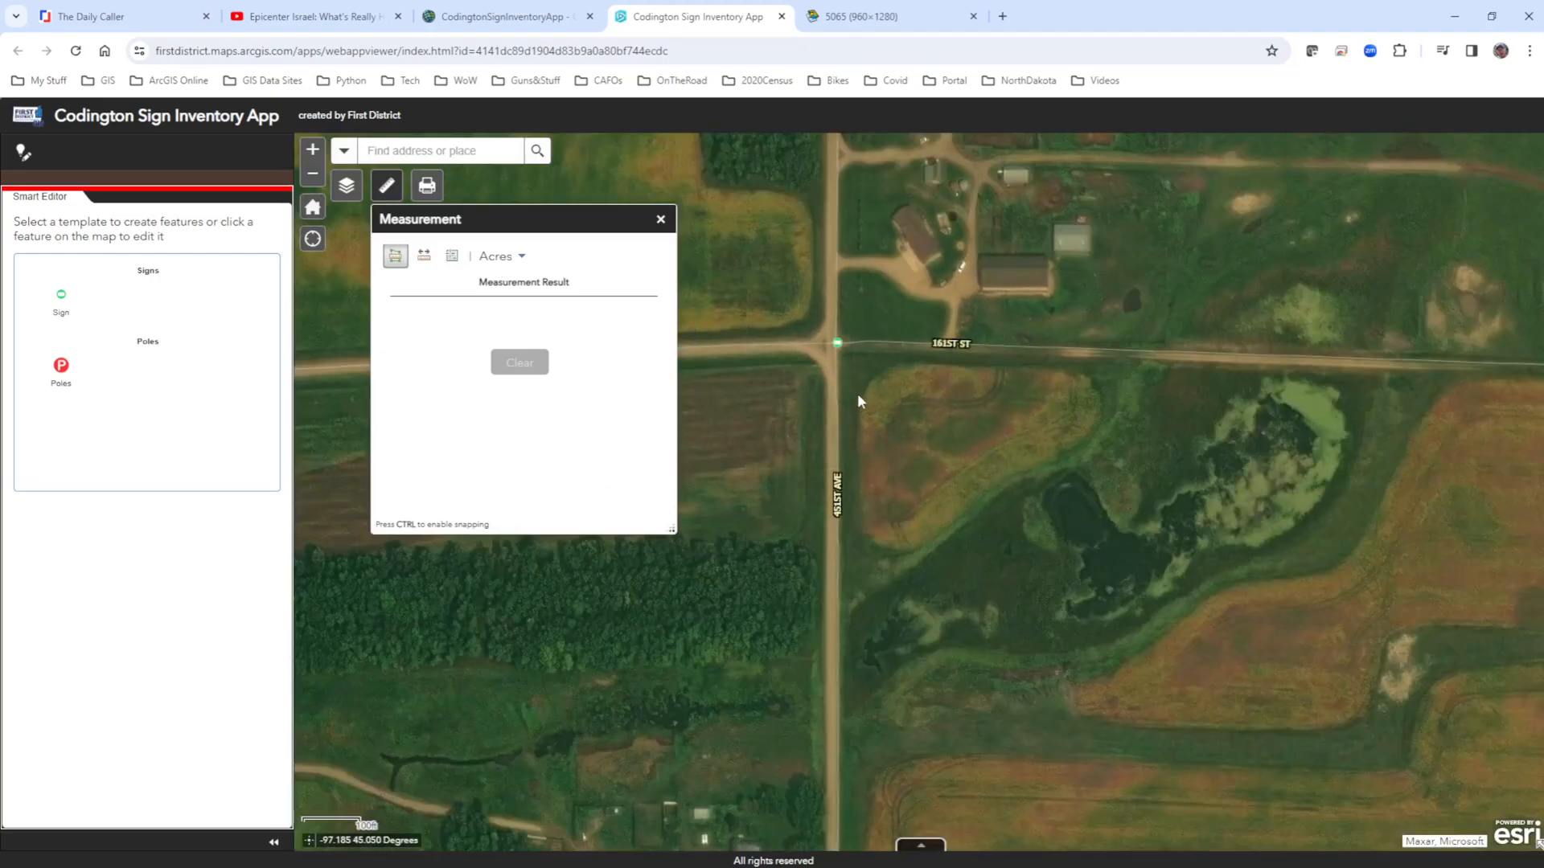
{"action": "left_click", "coordinate": [837, 346]}
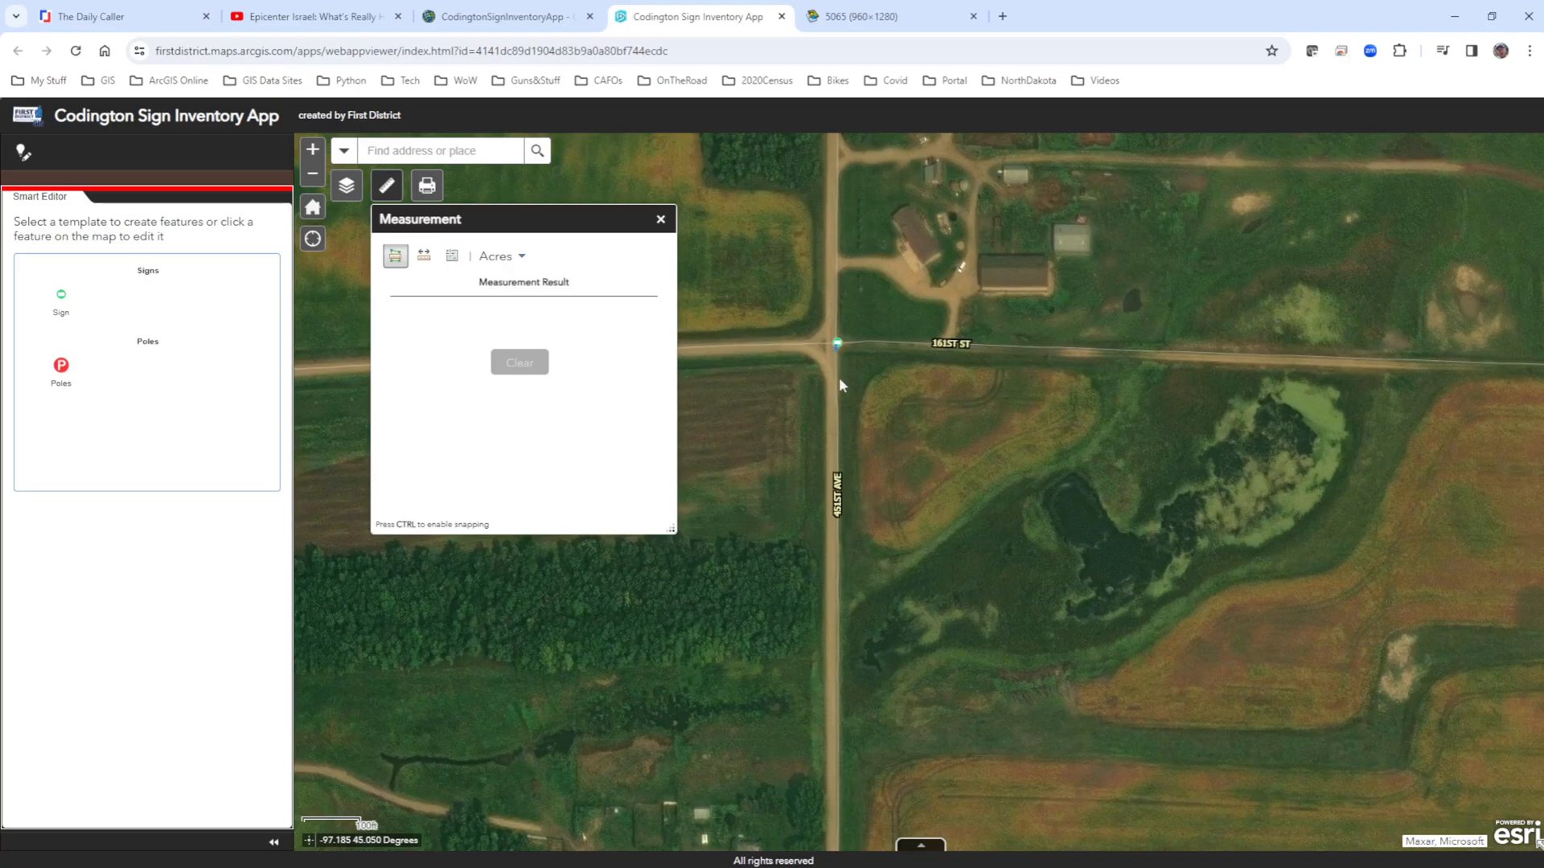
{"action": "left_click", "coordinate": [837, 597]}
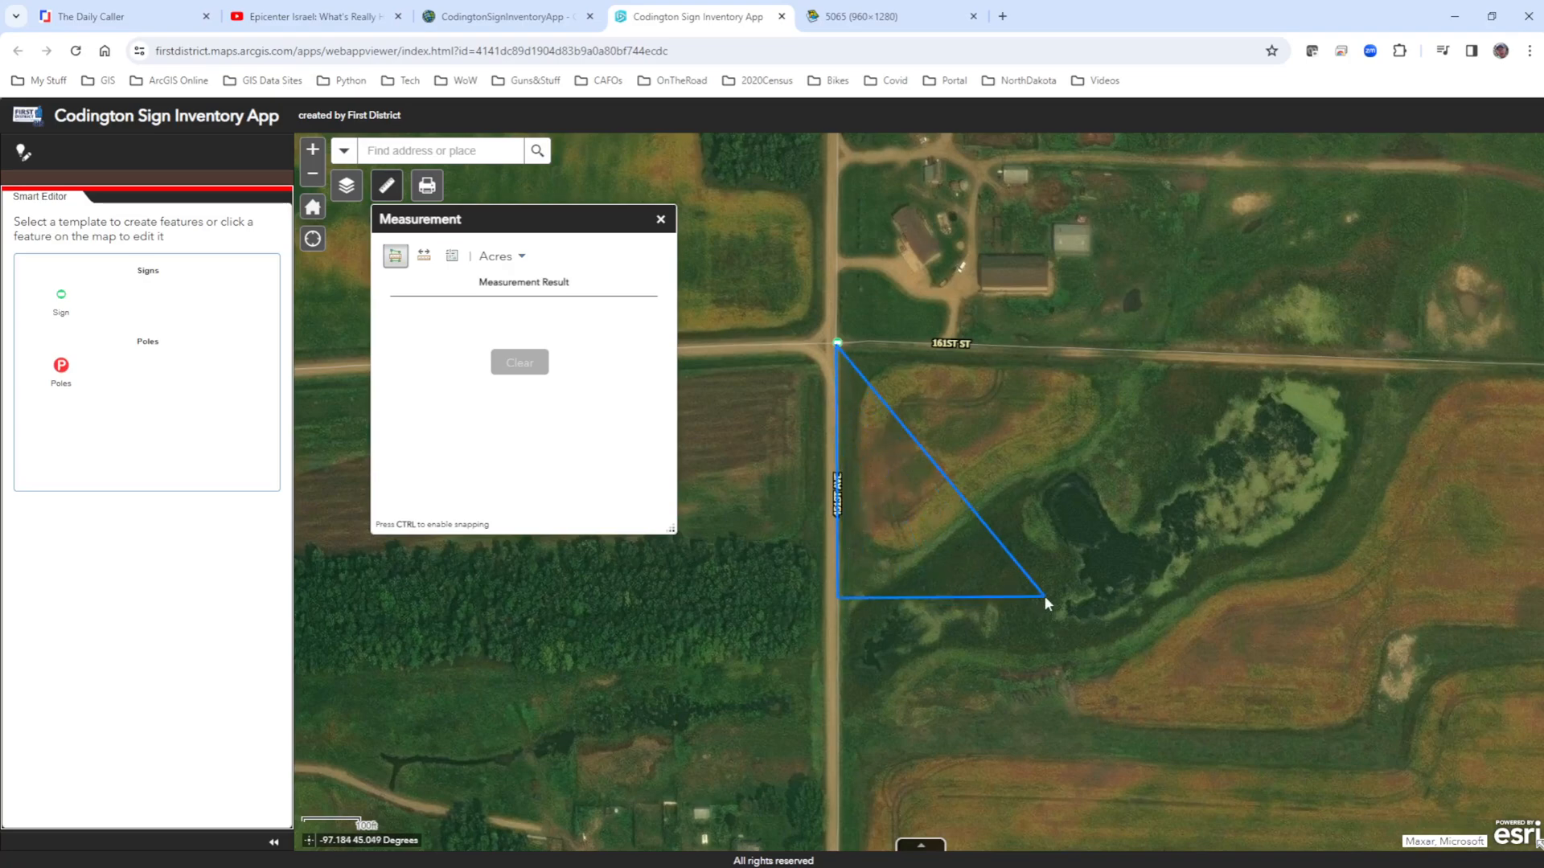
{"action": "left_click", "coordinate": [1176, 600]}
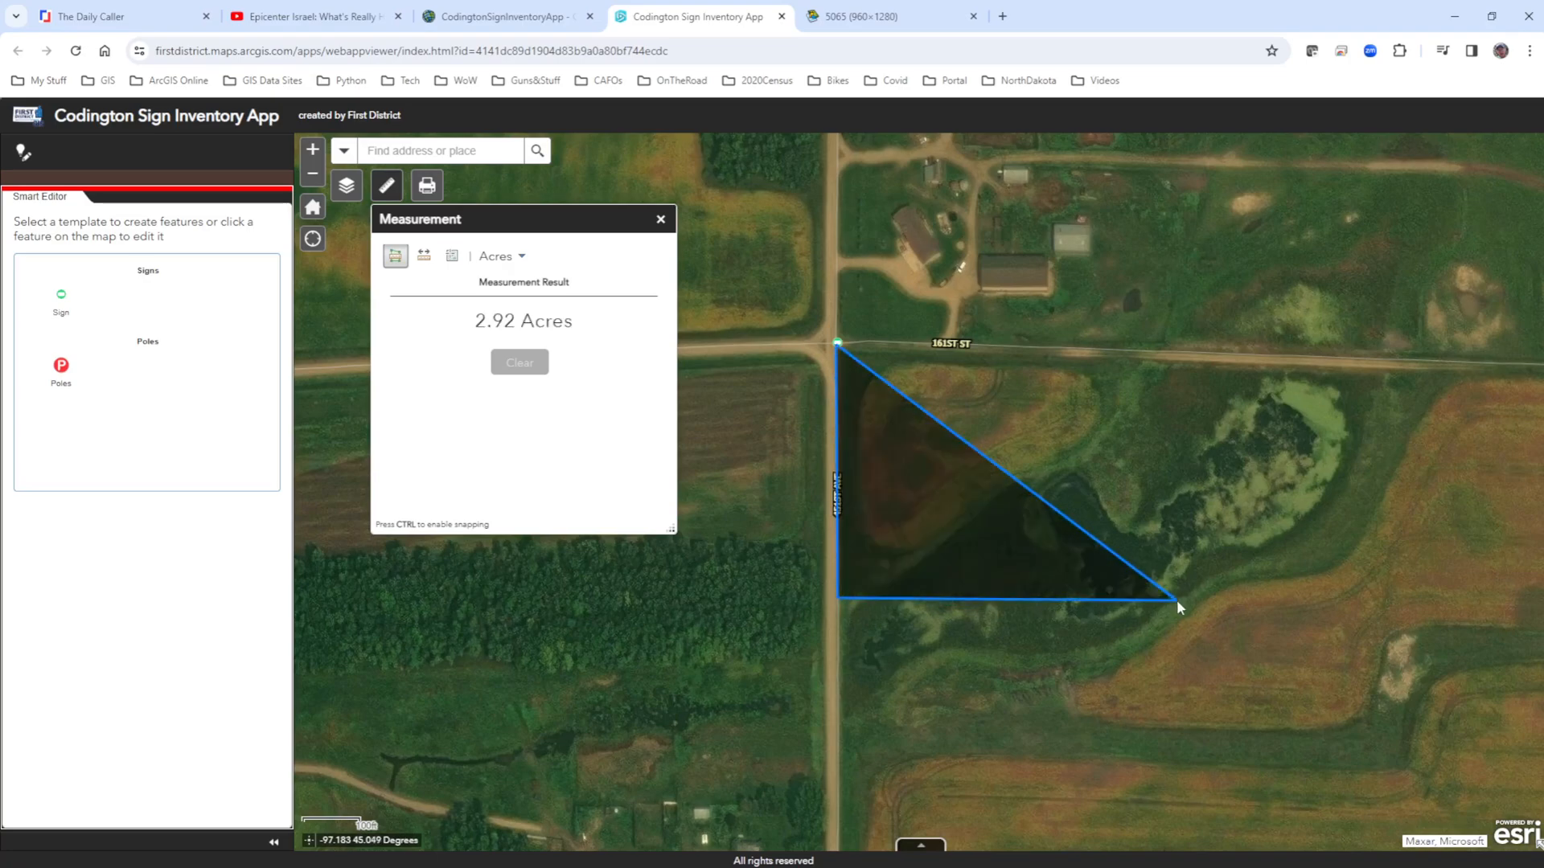
{"action": "left_click", "coordinate": [1172, 356]}
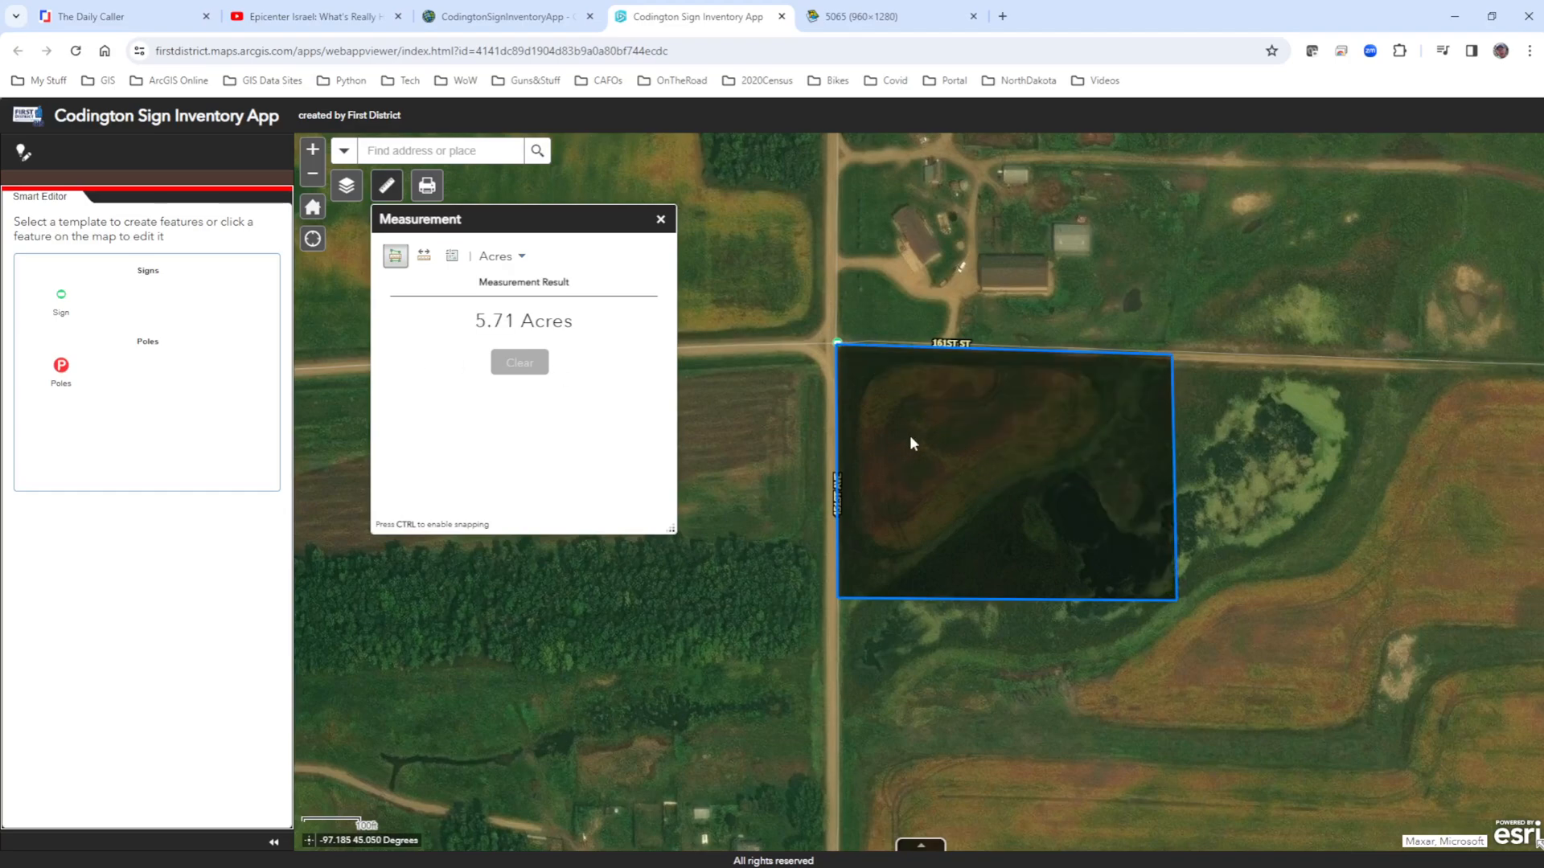
{"action": "left_click", "coordinate": [1225, 390]}
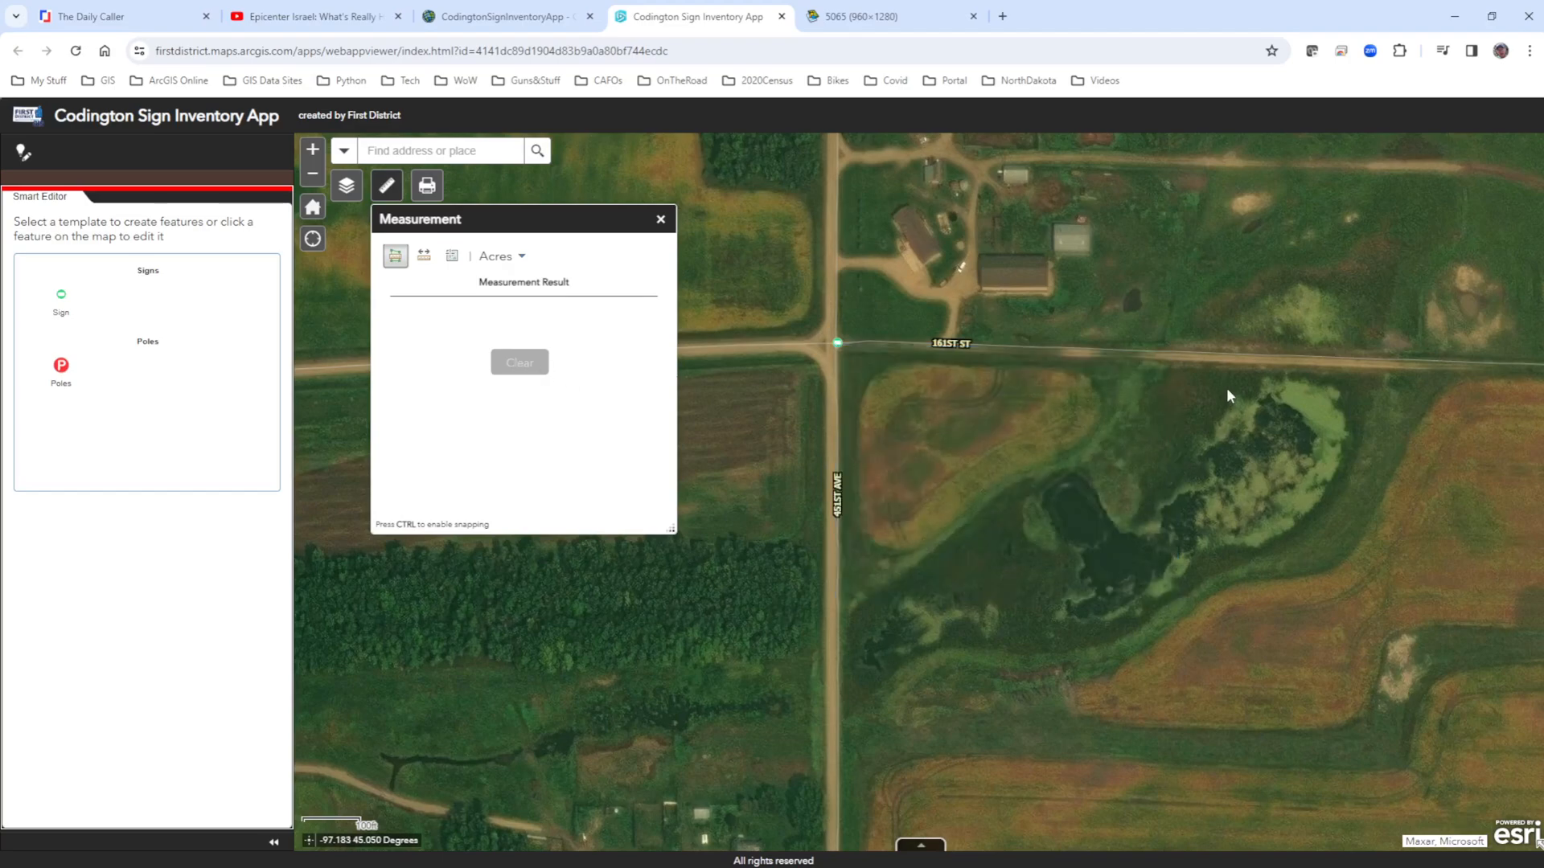
{"action": "left_click", "coordinate": [515, 364]}
{"action": "left_click", "coordinate": [1358, 165]}
{"action": "double_click", "coordinate": [1265, 206]}
{"action": "left_click", "coordinate": [1187, 251]}
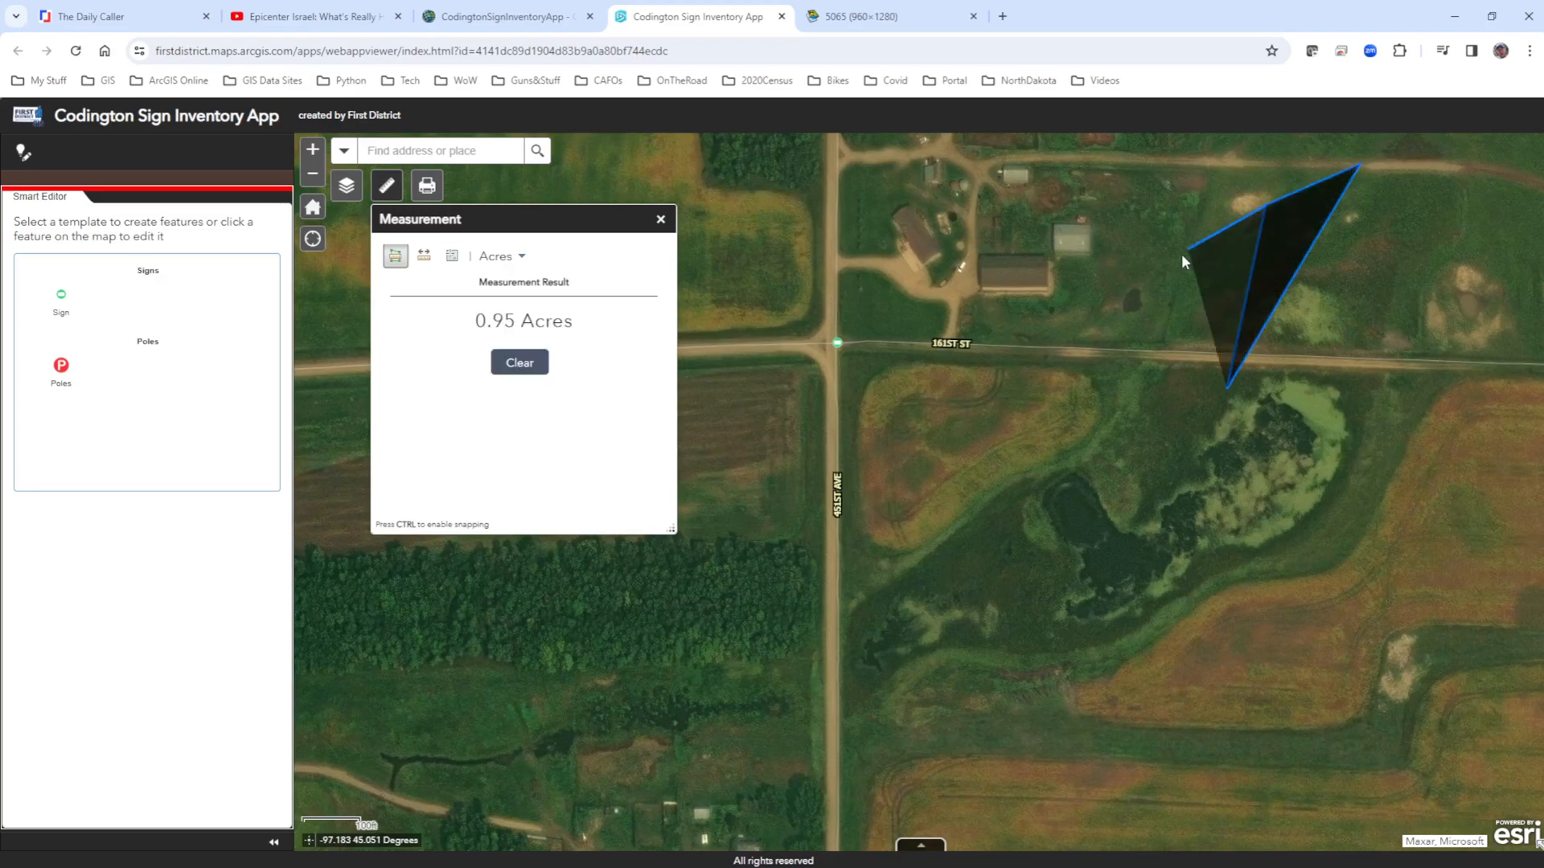
{"action": "left_click", "coordinate": [1160, 333]}
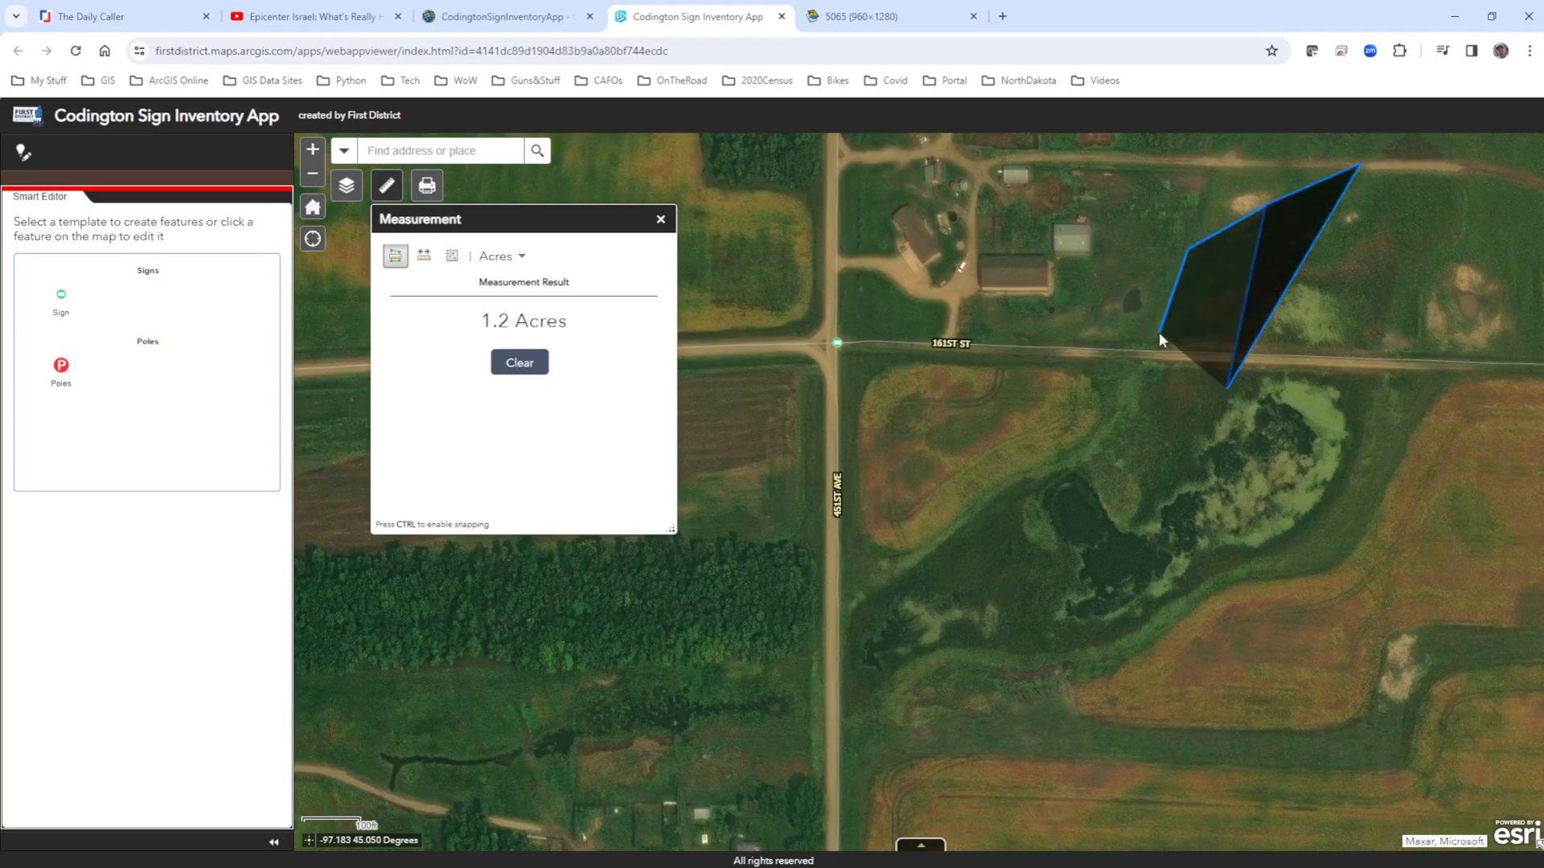
{"action": "left_click", "coordinate": [505, 372]}
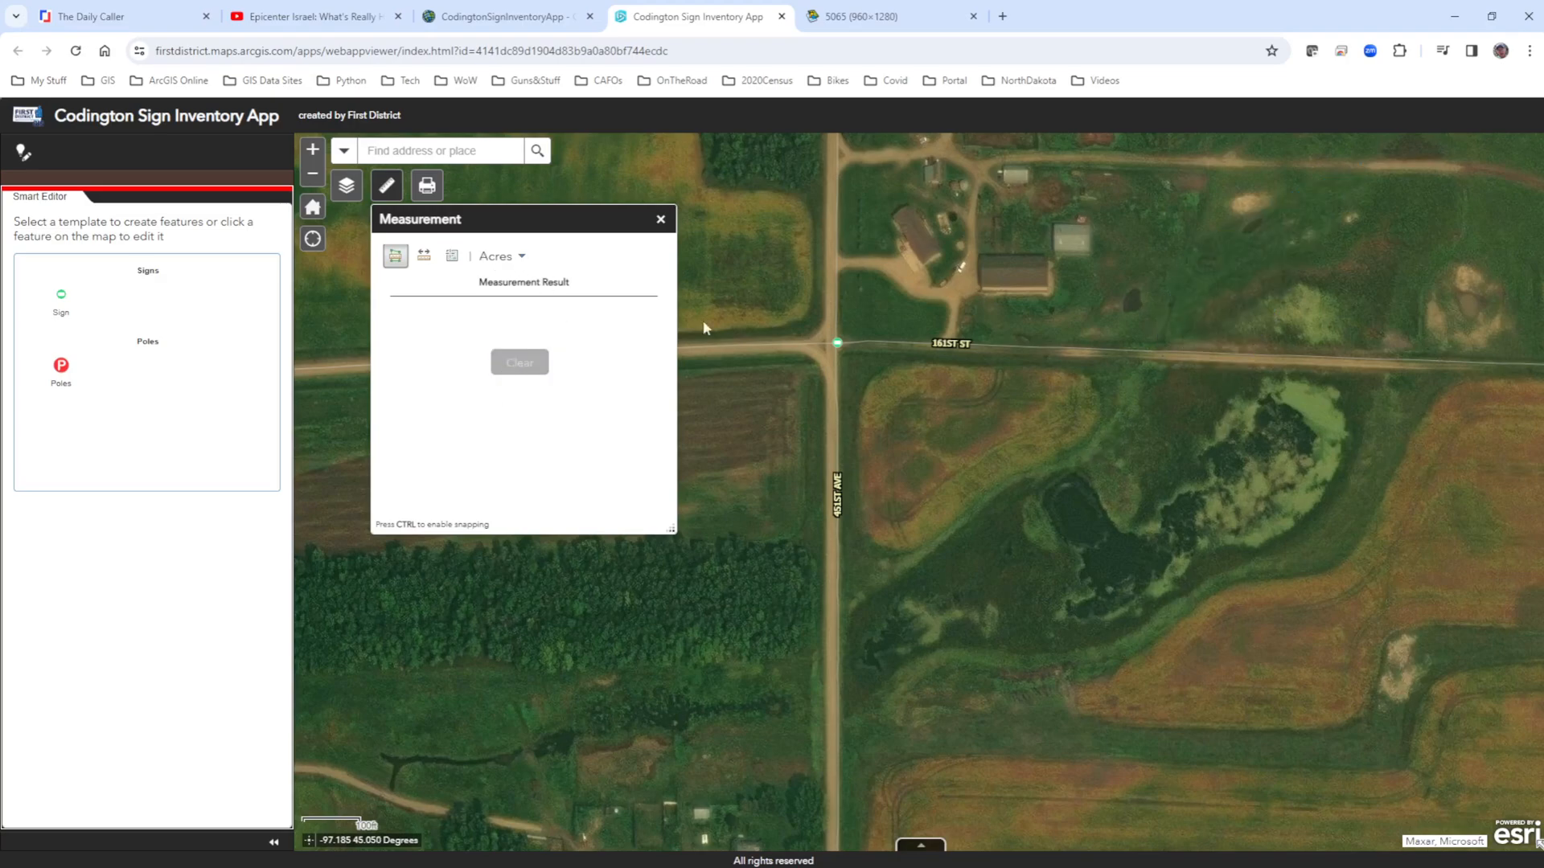
{"action": "left_click", "coordinate": [1371, 169]}
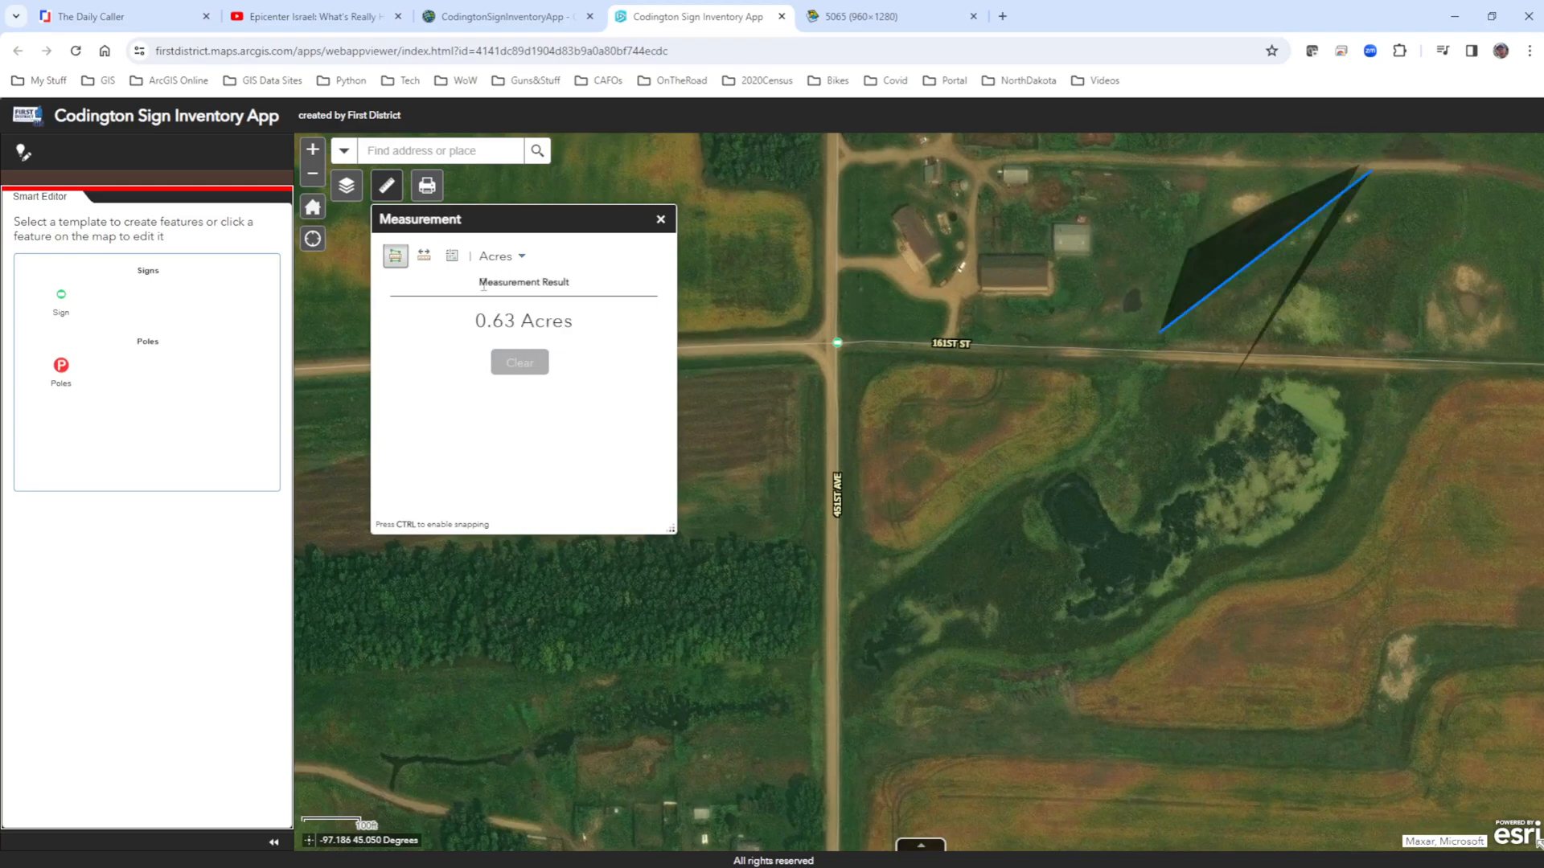
{"action": "left_click", "coordinate": [660, 219]}
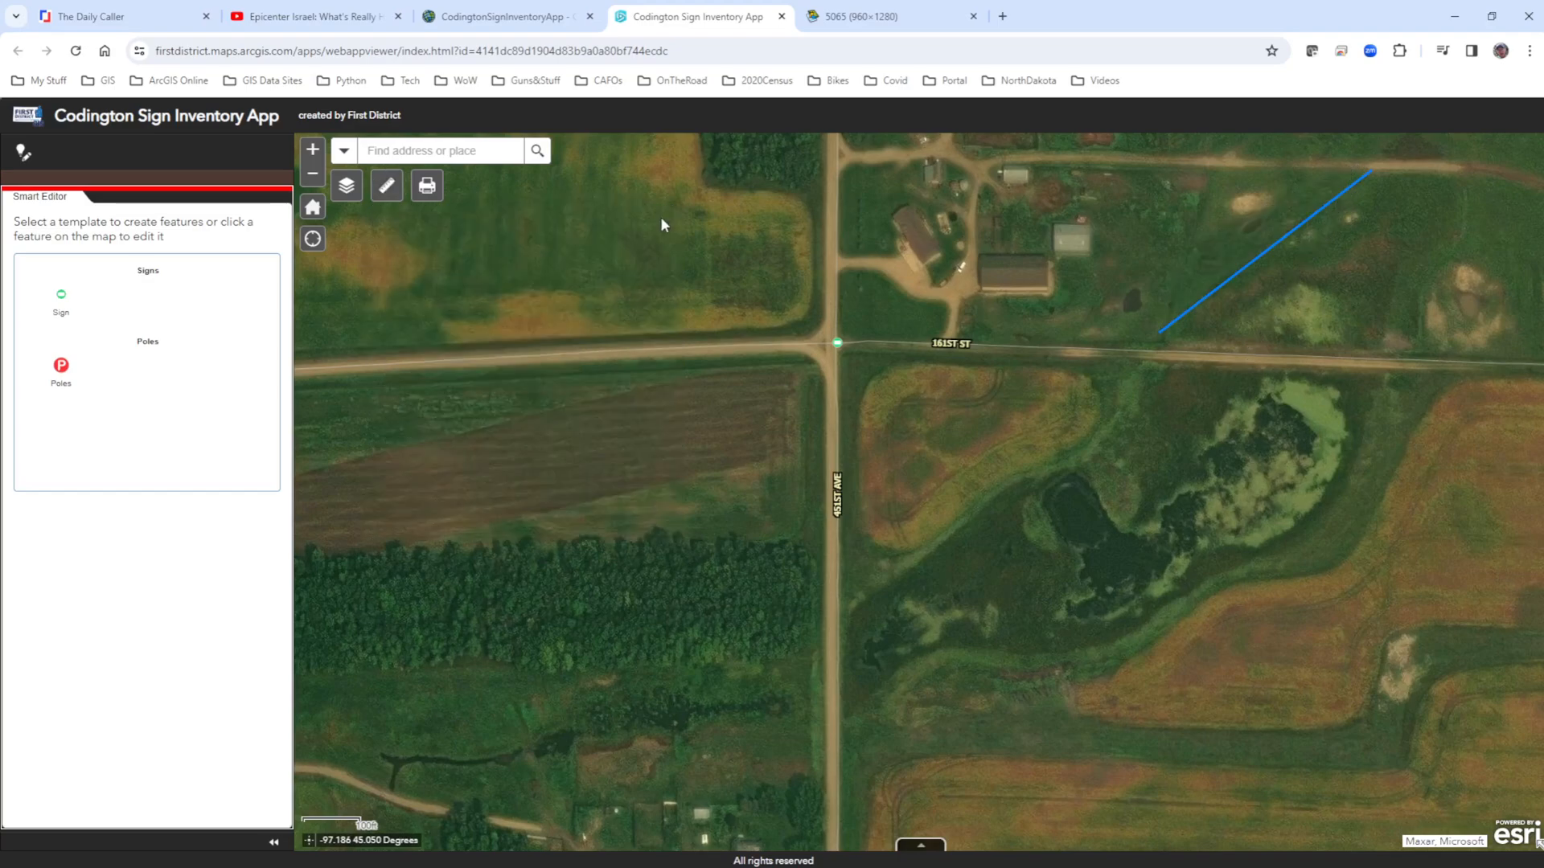
Measure in Acres the area of a many-sided tract around the wetland southeast of the intersection and across 161st St, and close the Measurement tool.
{"action": "left_click", "coordinate": [386, 186]}
{"action": "left_click", "coordinate": [423, 257]}
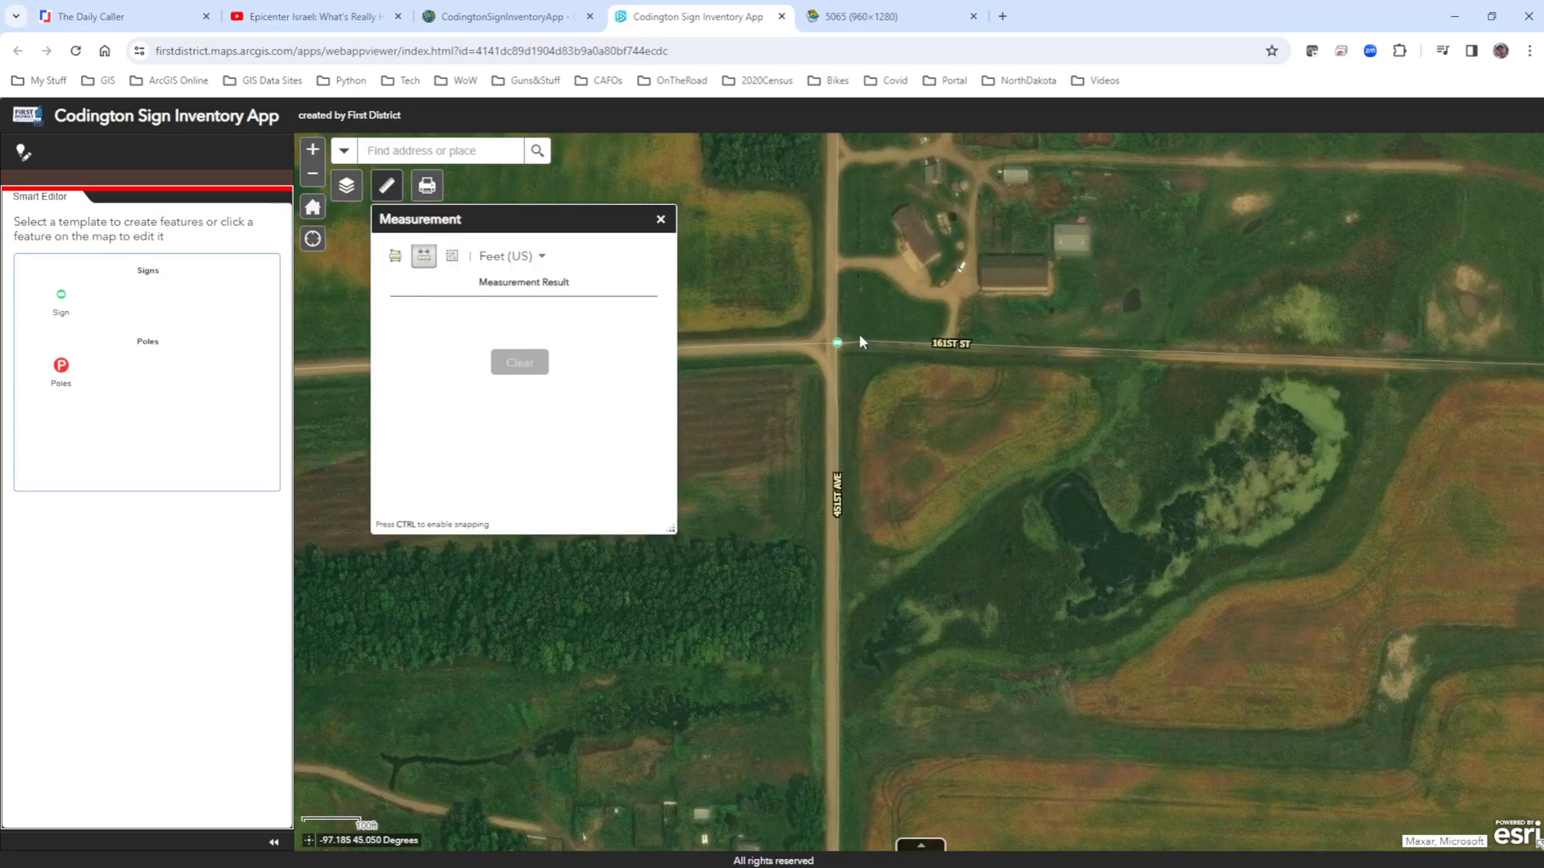
{"action": "left_click", "coordinate": [395, 256]}
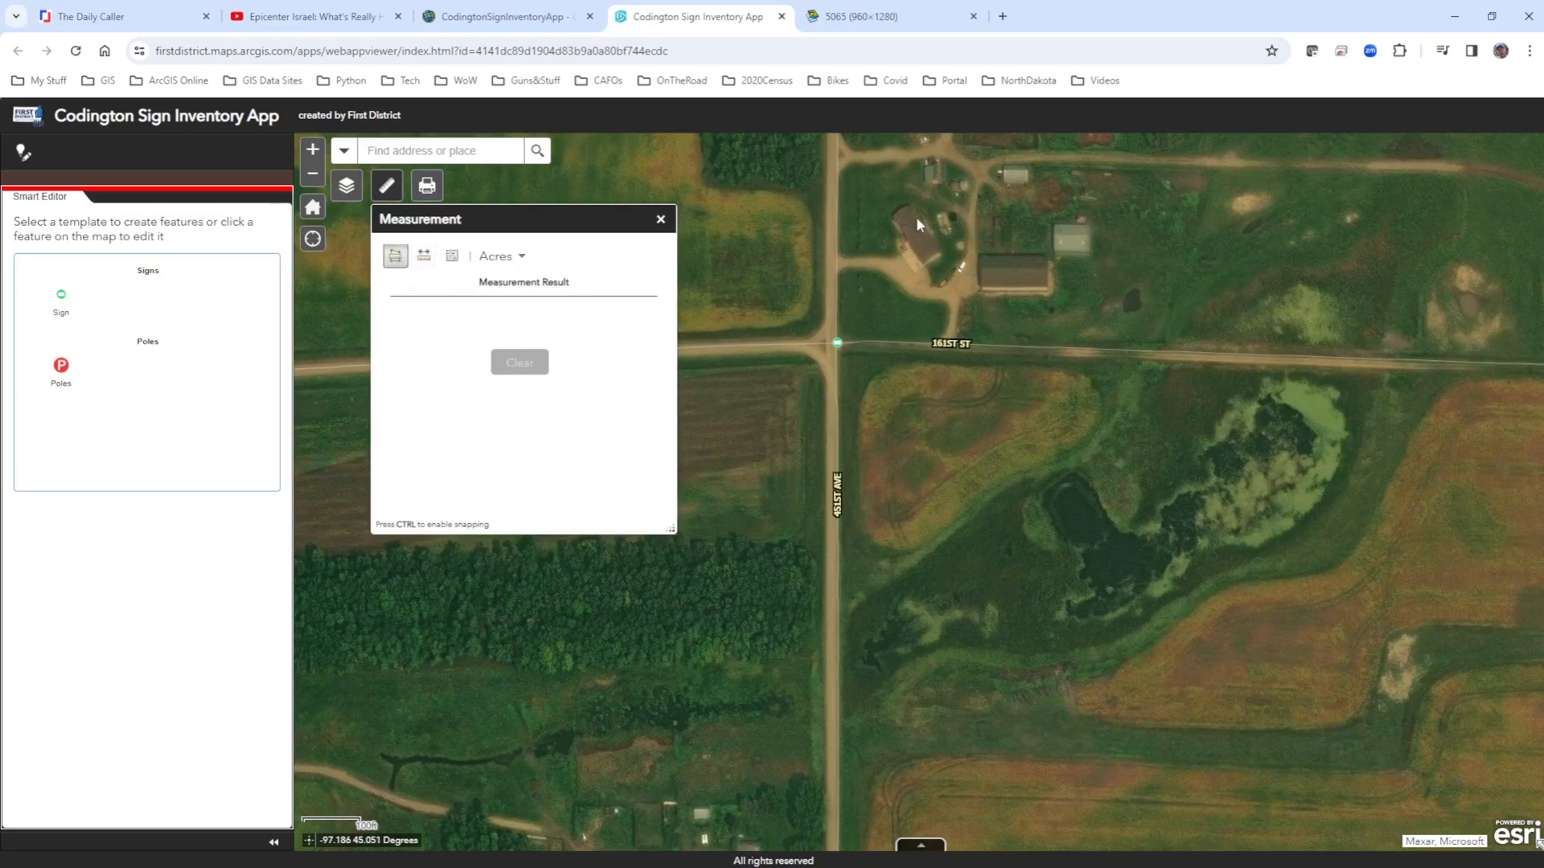
{"action": "left_click", "coordinate": [1263, 211]}
{"action": "left_click", "coordinate": [1188, 246]}
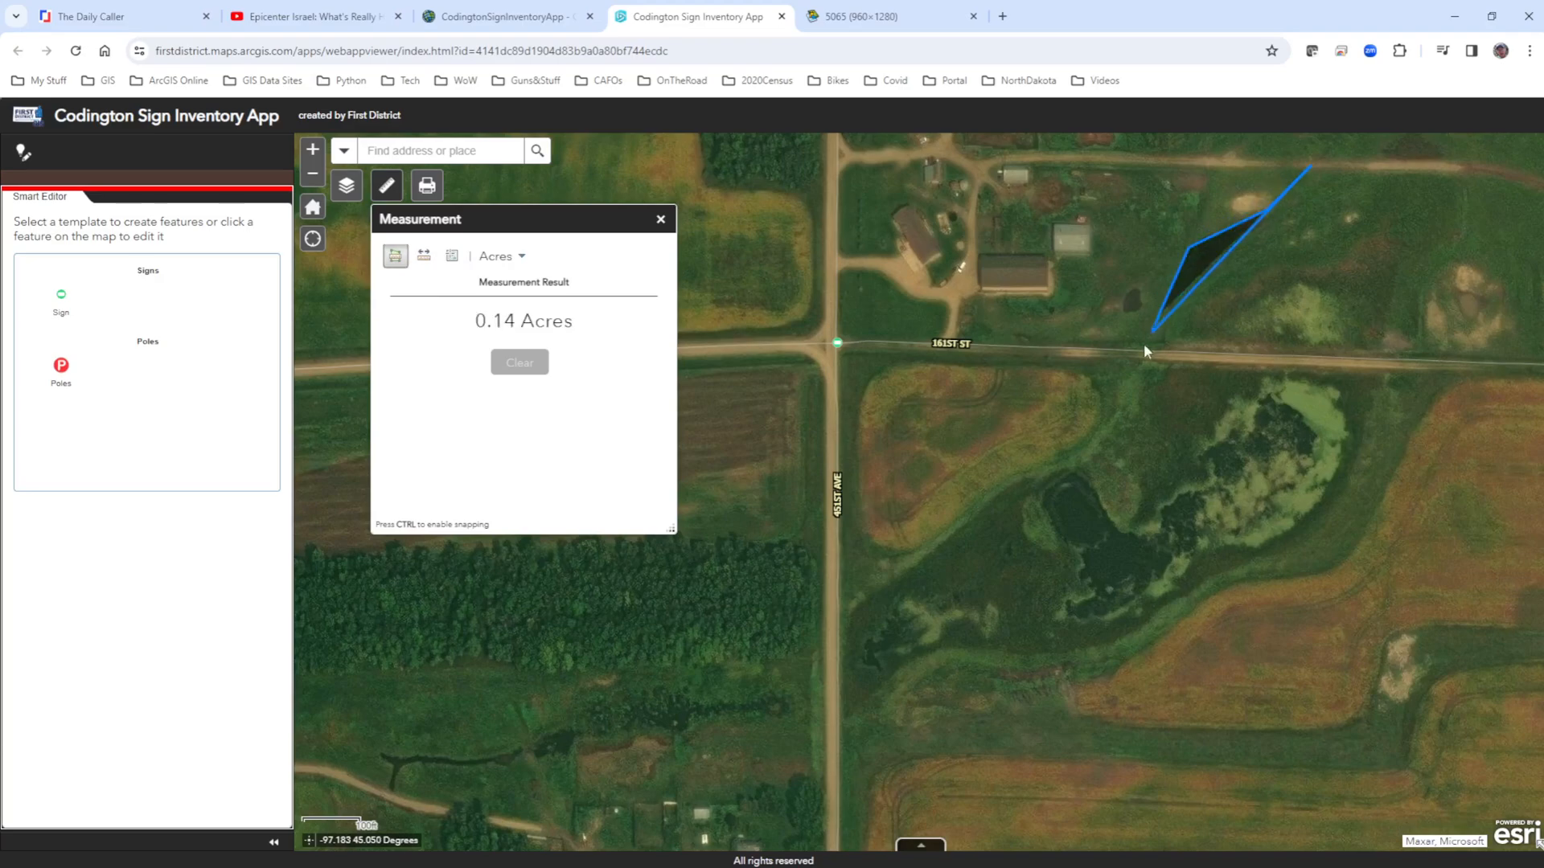
{"action": "left_click", "coordinate": [1128, 379]}
{"action": "left_click", "coordinate": [1081, 456]}
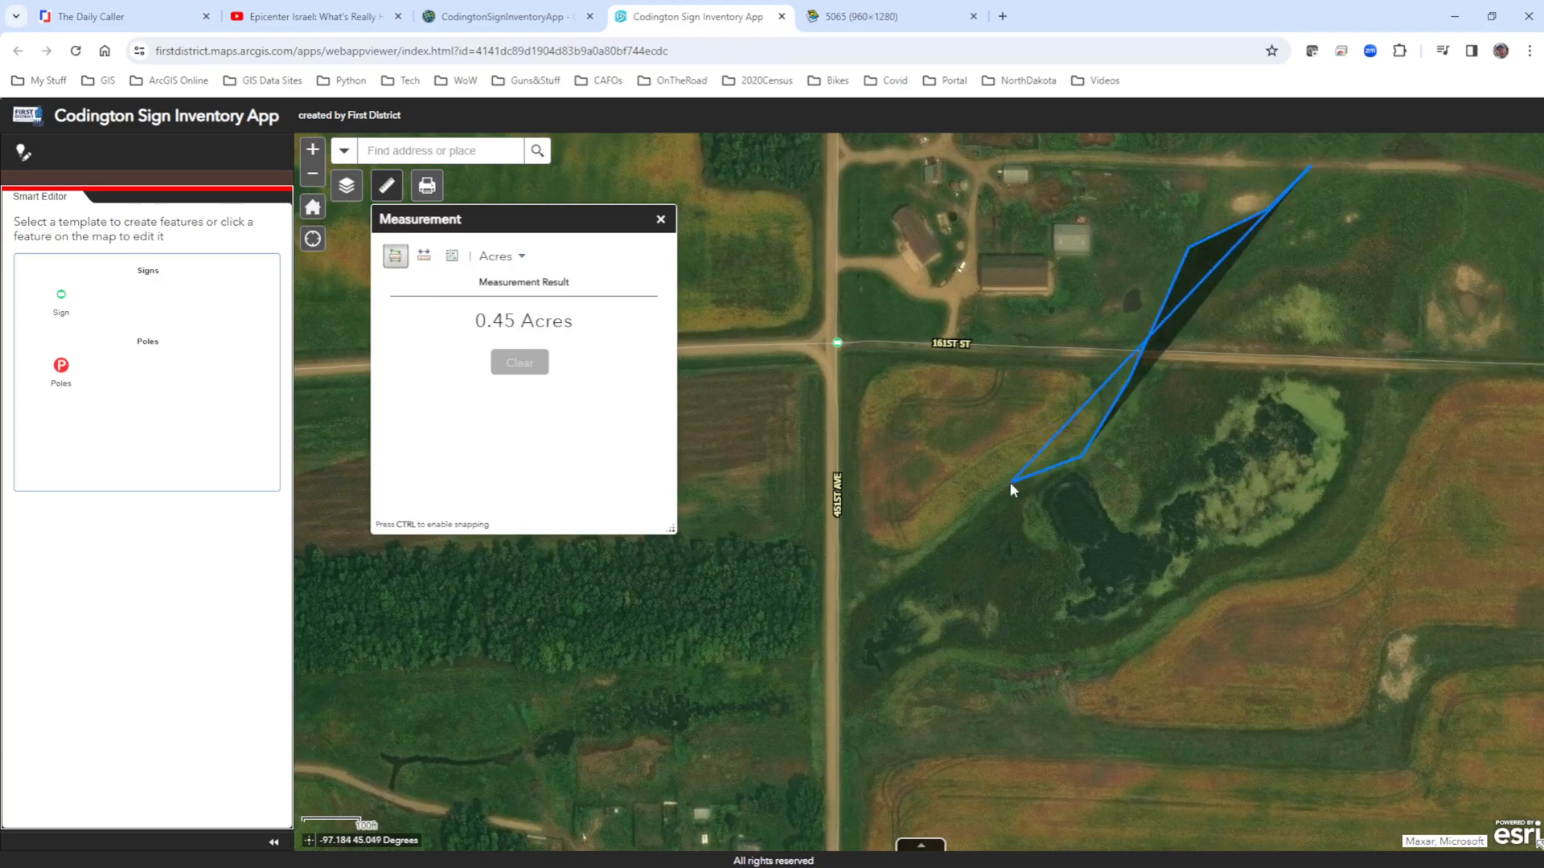
{"action": "left_click", "coordinate": [1011, 482]}
{"action": "left_click", "coordinate": [886, 584]}
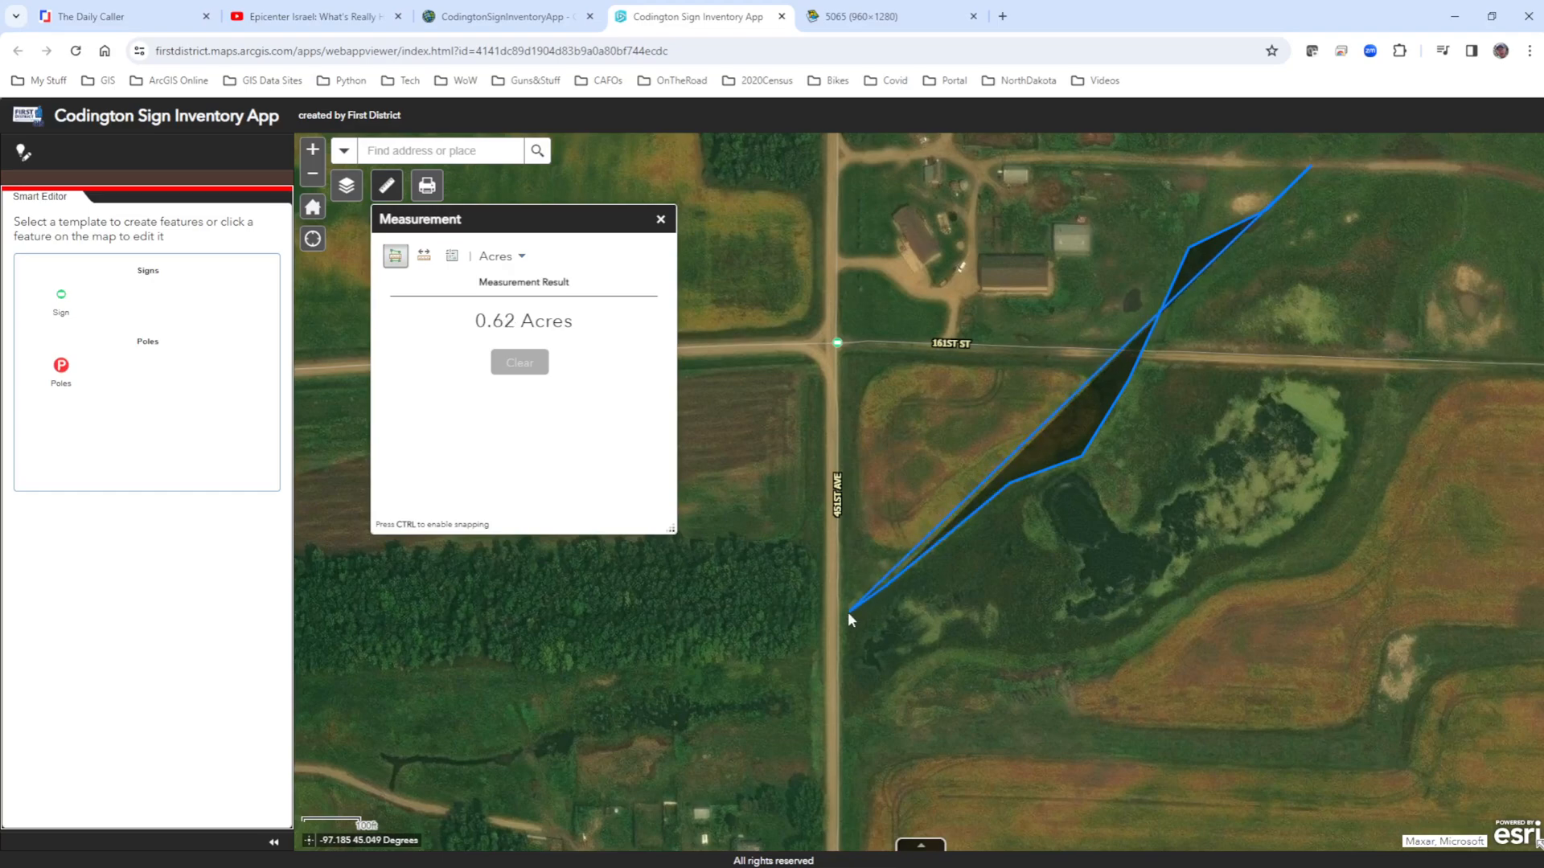
{"action": "left_click", "coordinate": [842, 615]}
{"action": "left_click", "coordinate": [844, 724]}
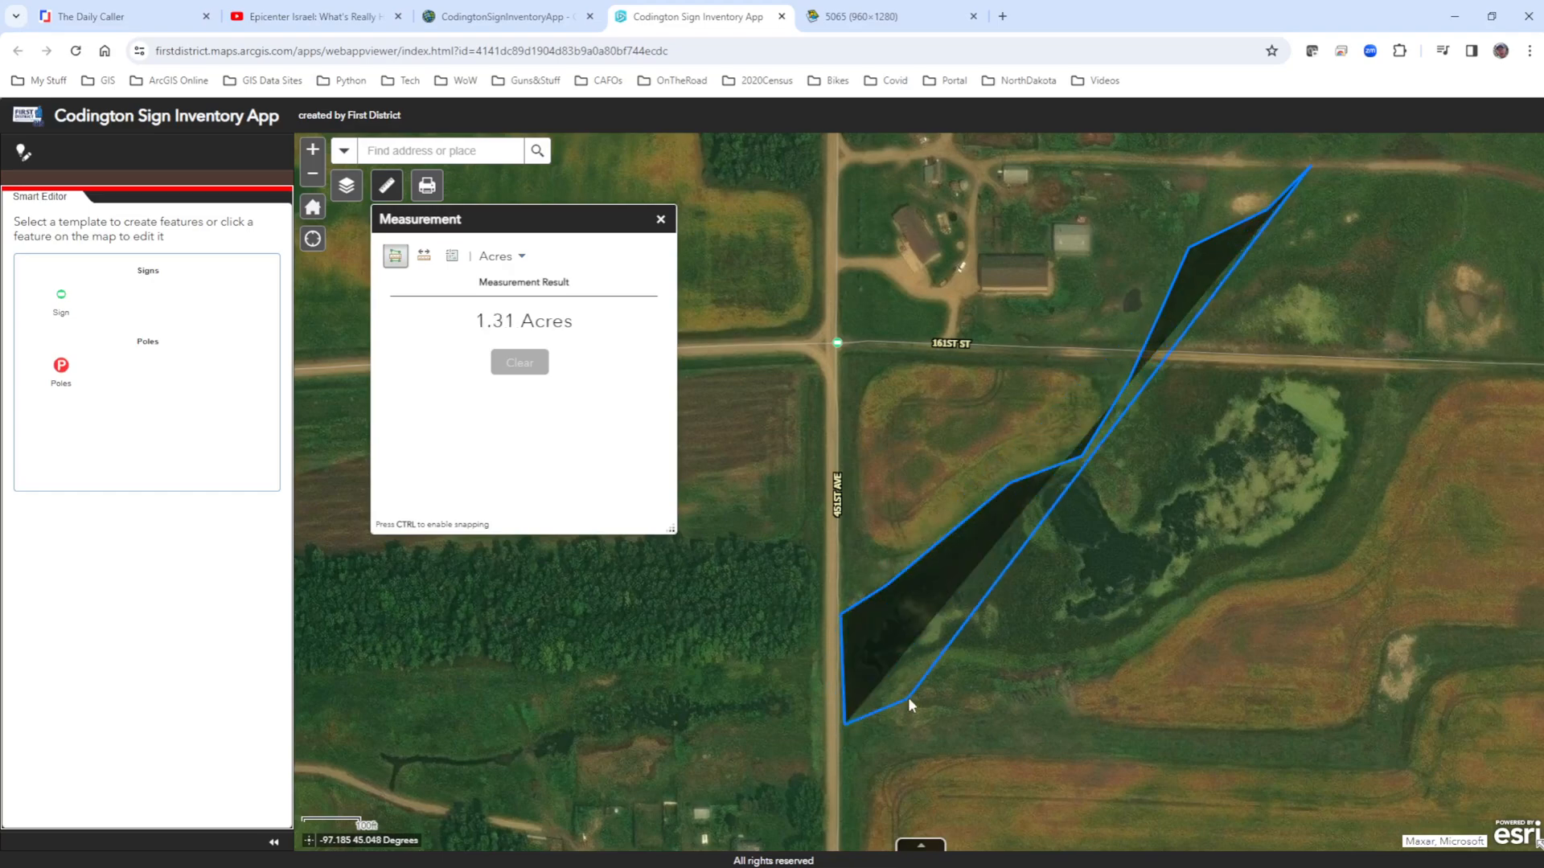
{"action": "left_click", "coordinate": [1022, 708]}
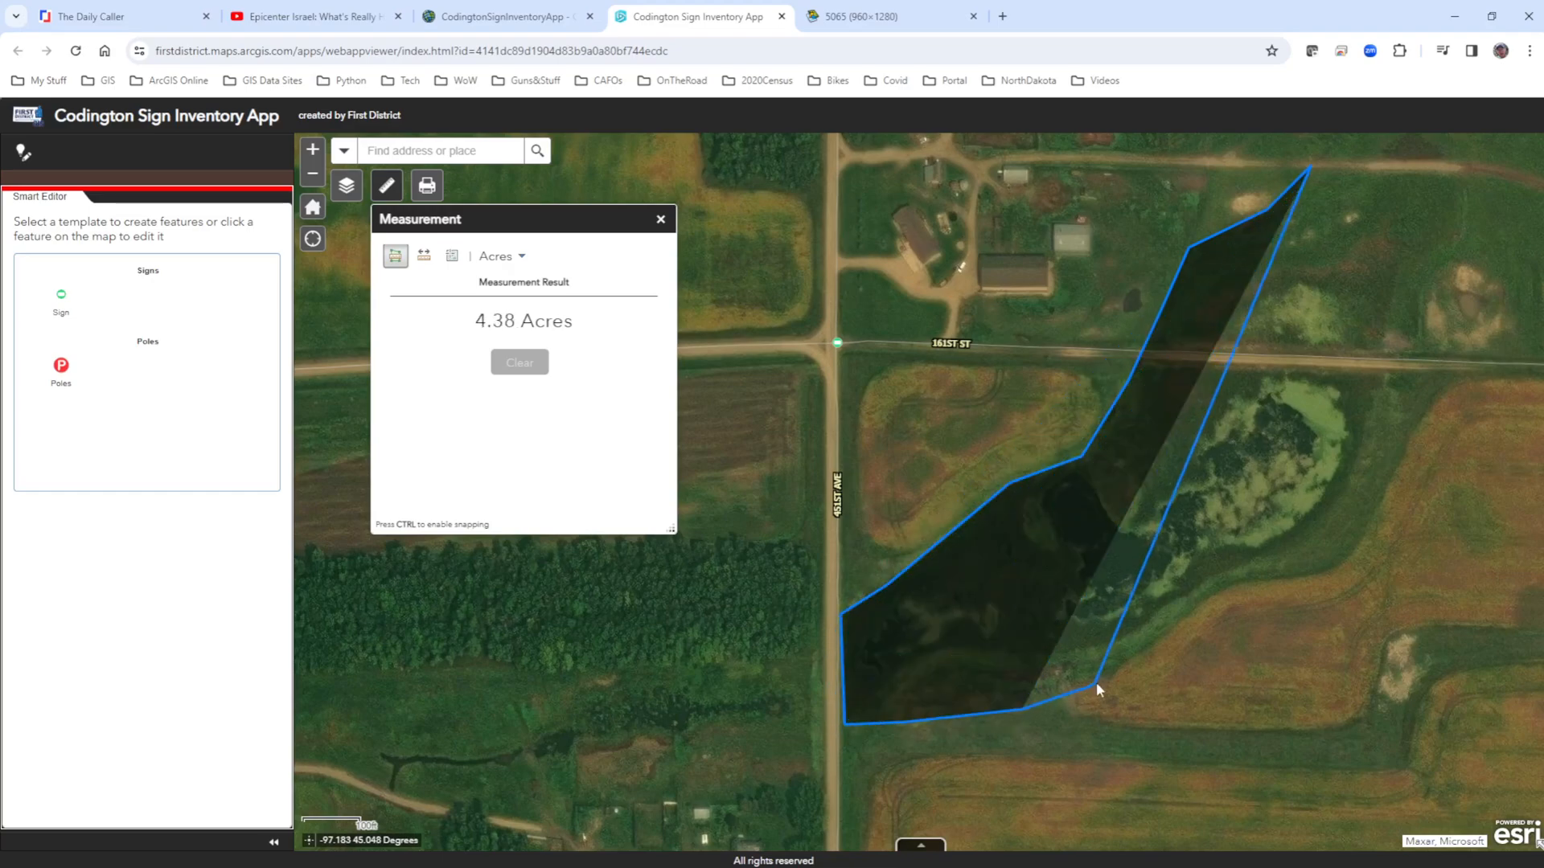
{"action": "left_click", "coordinate": [1100, 678]}
{"action": "left_click", "coordinate": [1193, 601]}
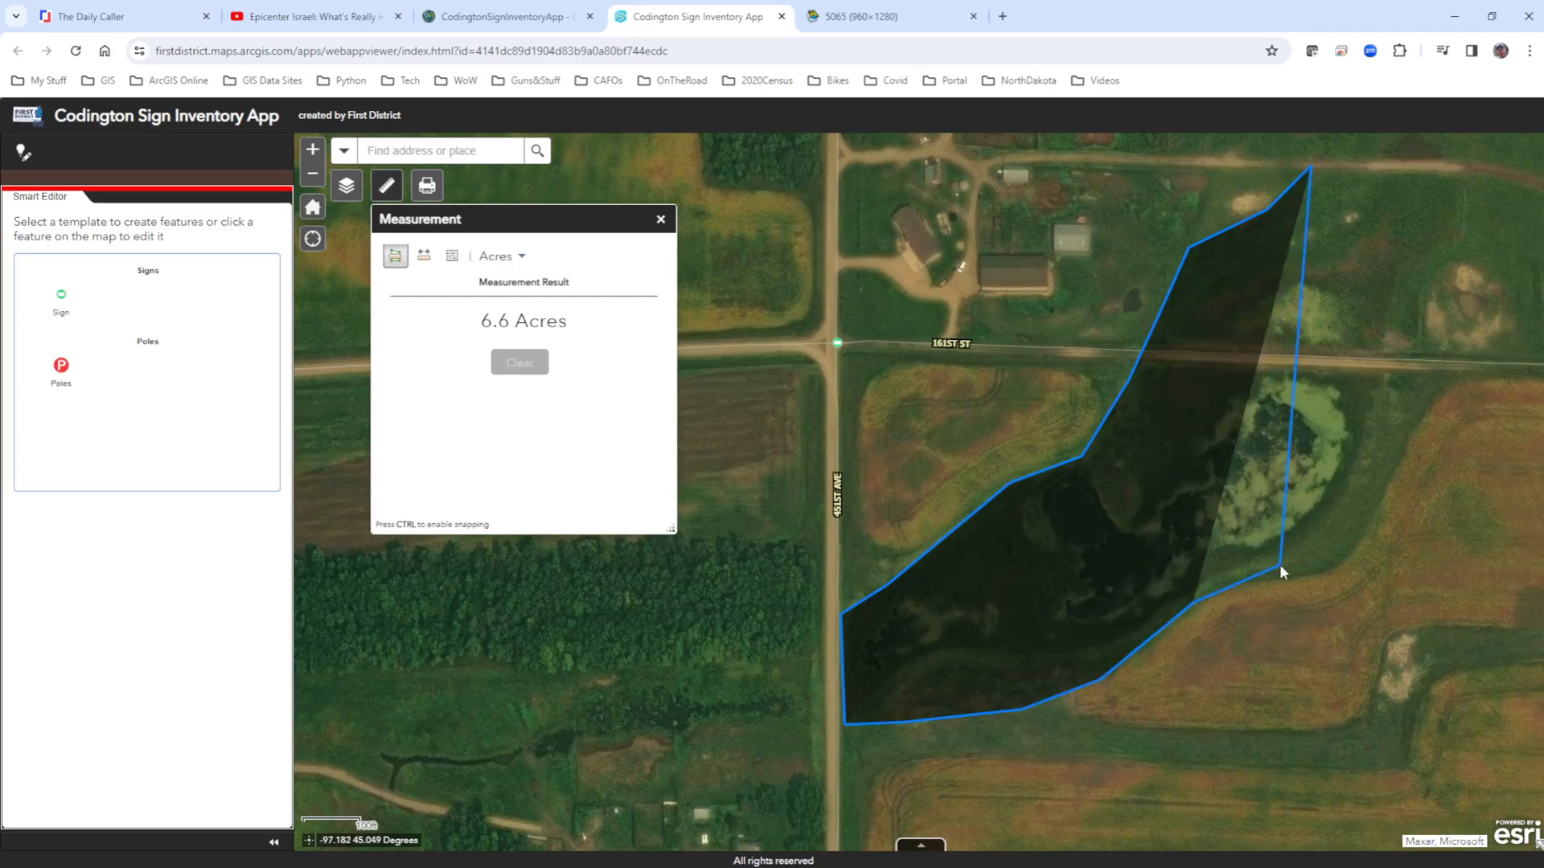
{"action": "left_click", "coordinate": [1288, 576]}
{"action": "left_click", "coordinate": [1348, 559]}
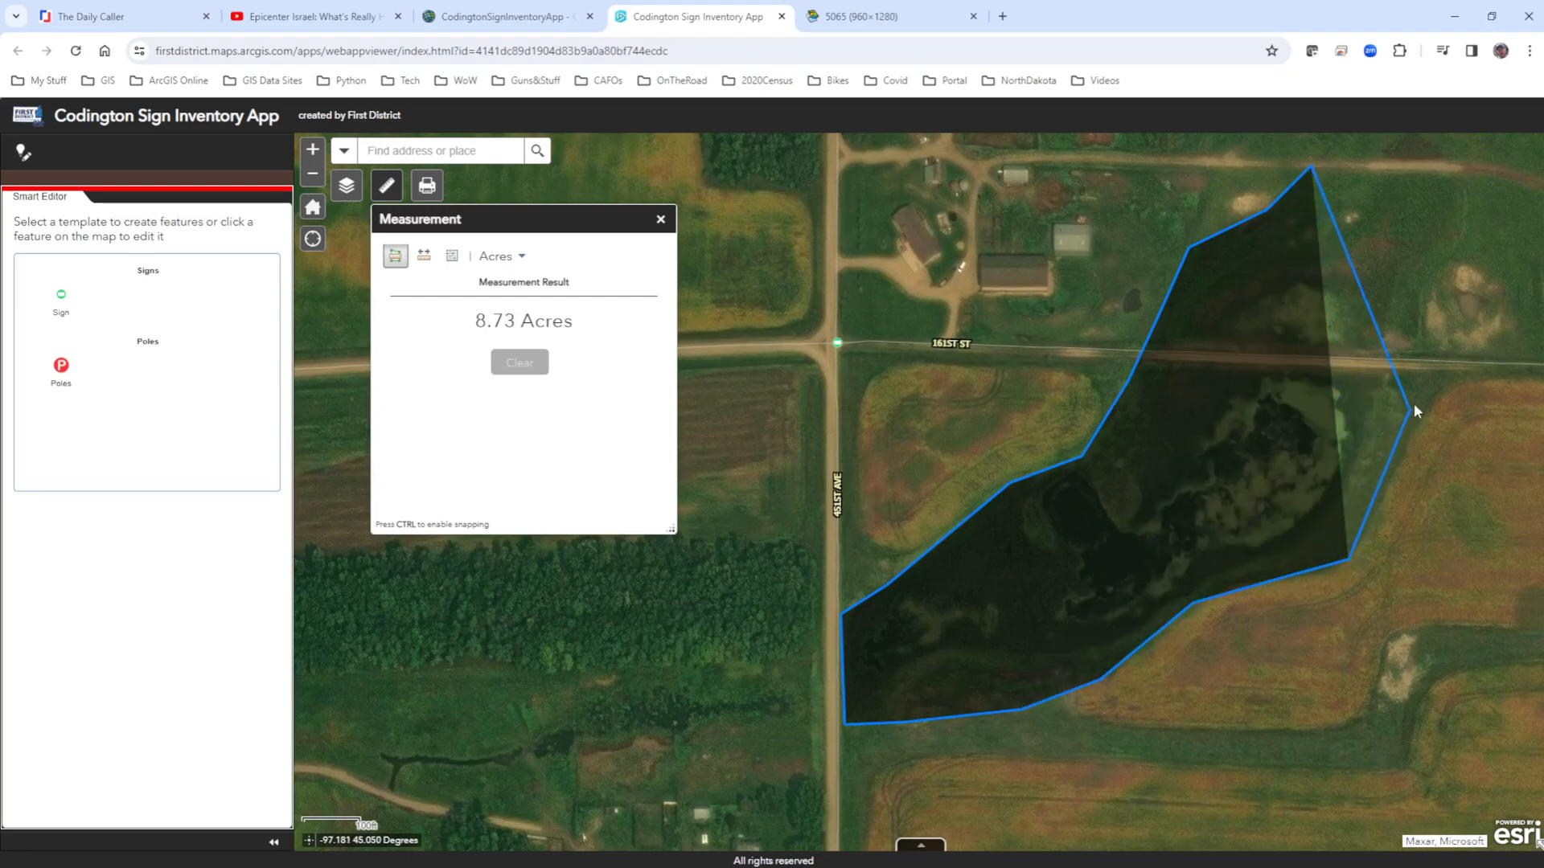
{"action": "left_click", "coordinate": [1446, 389]}
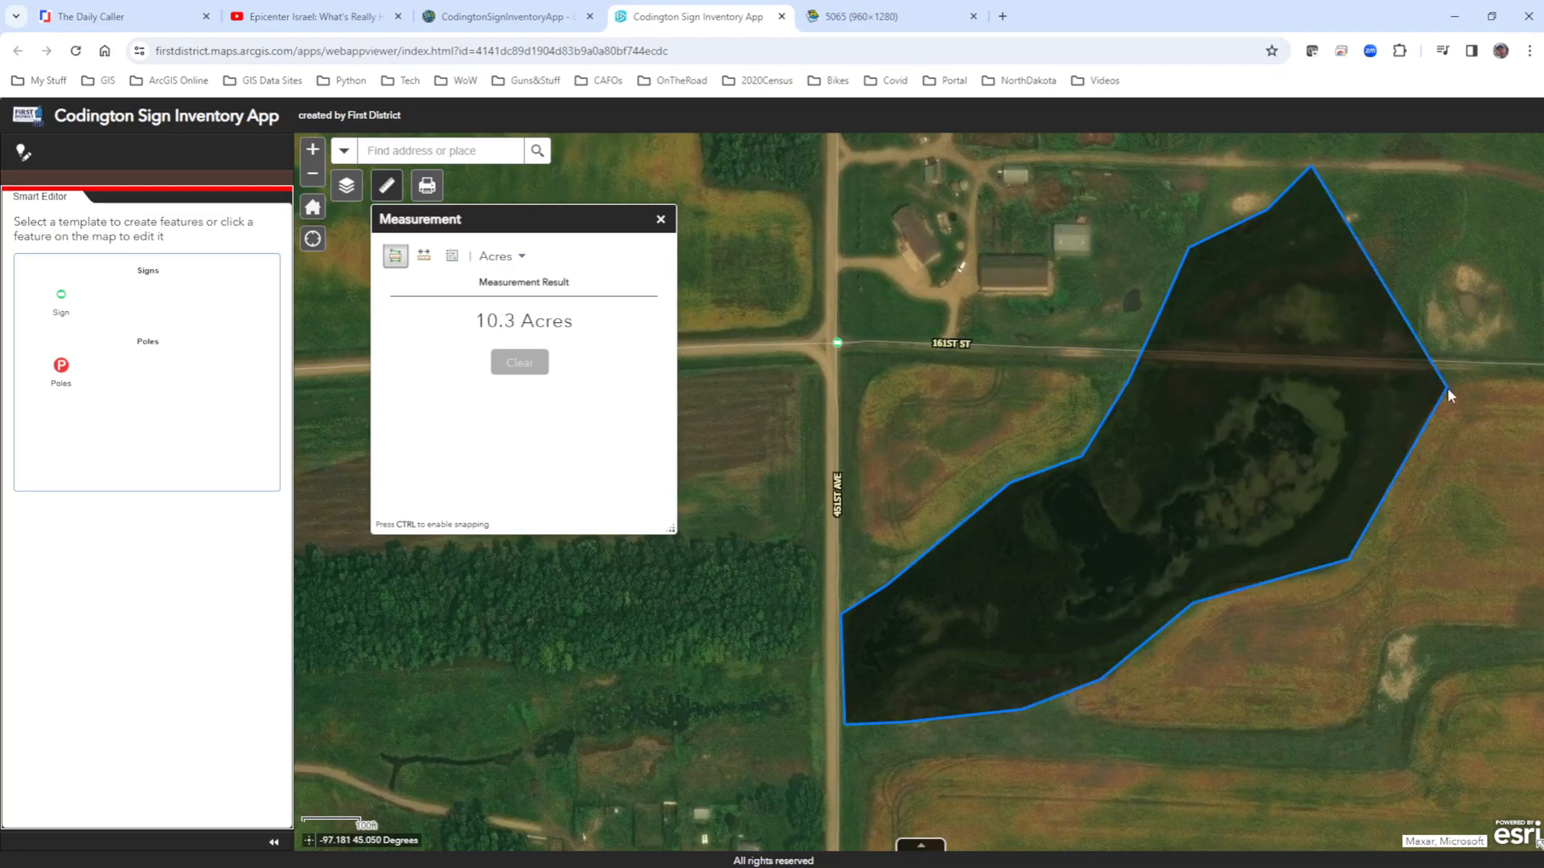
{"action": "left_click", "coordinate": [1509, 279]}
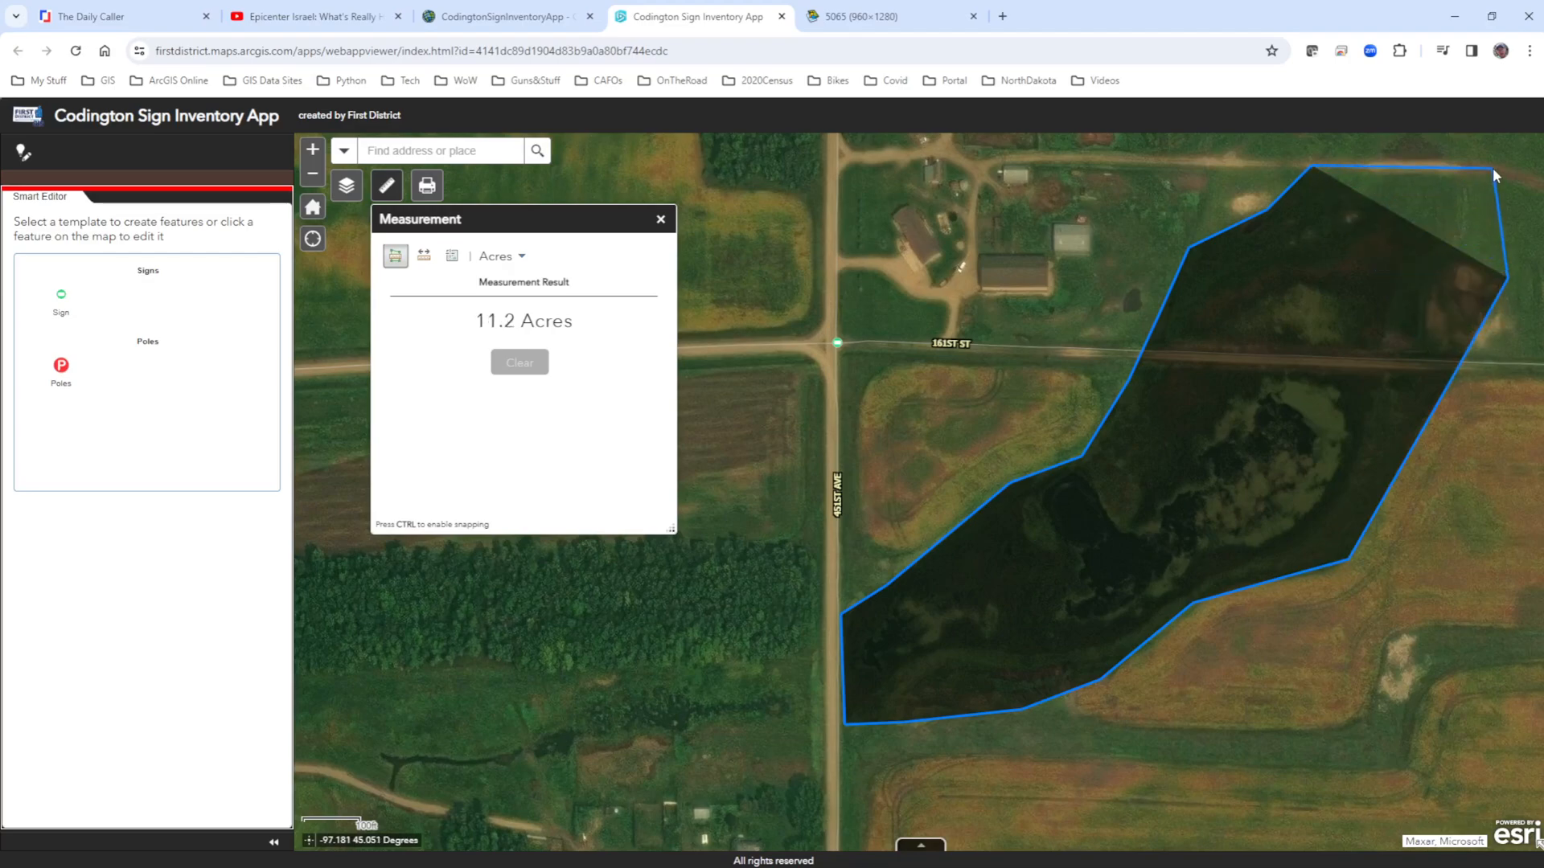
{"action": "double_click", "coordinate": [1493, 168]}
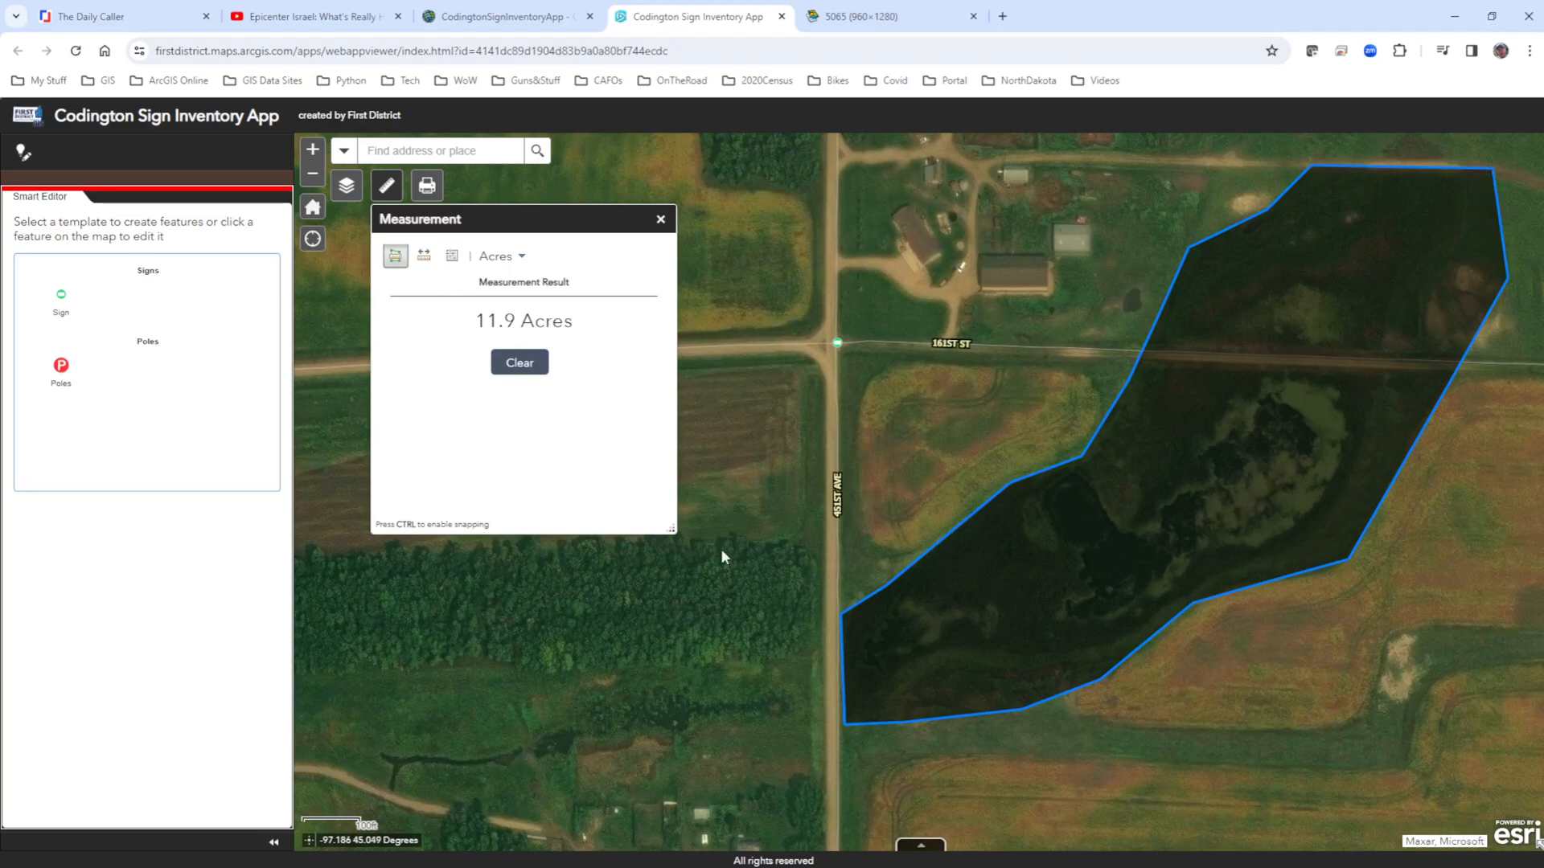
{"action": "left_click", "coordinate": [661, 219]}
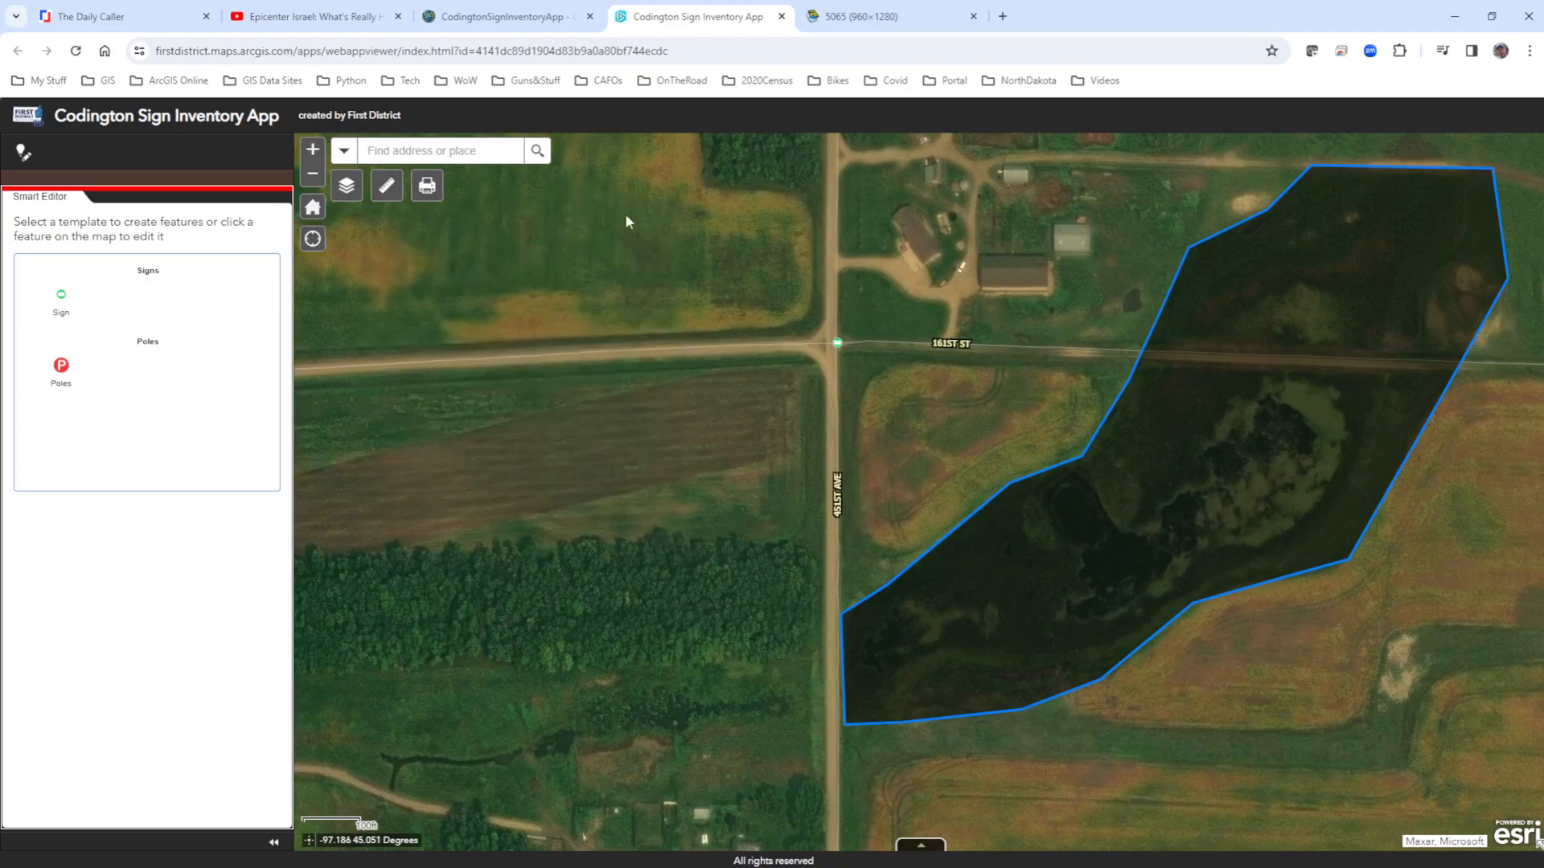
Review the print settings for a MAP_ONLY layout in PDF format, including the advanced options preserving map scale, and close them without printing.
{"action": "left_click", "coordinate": [434, 186]}
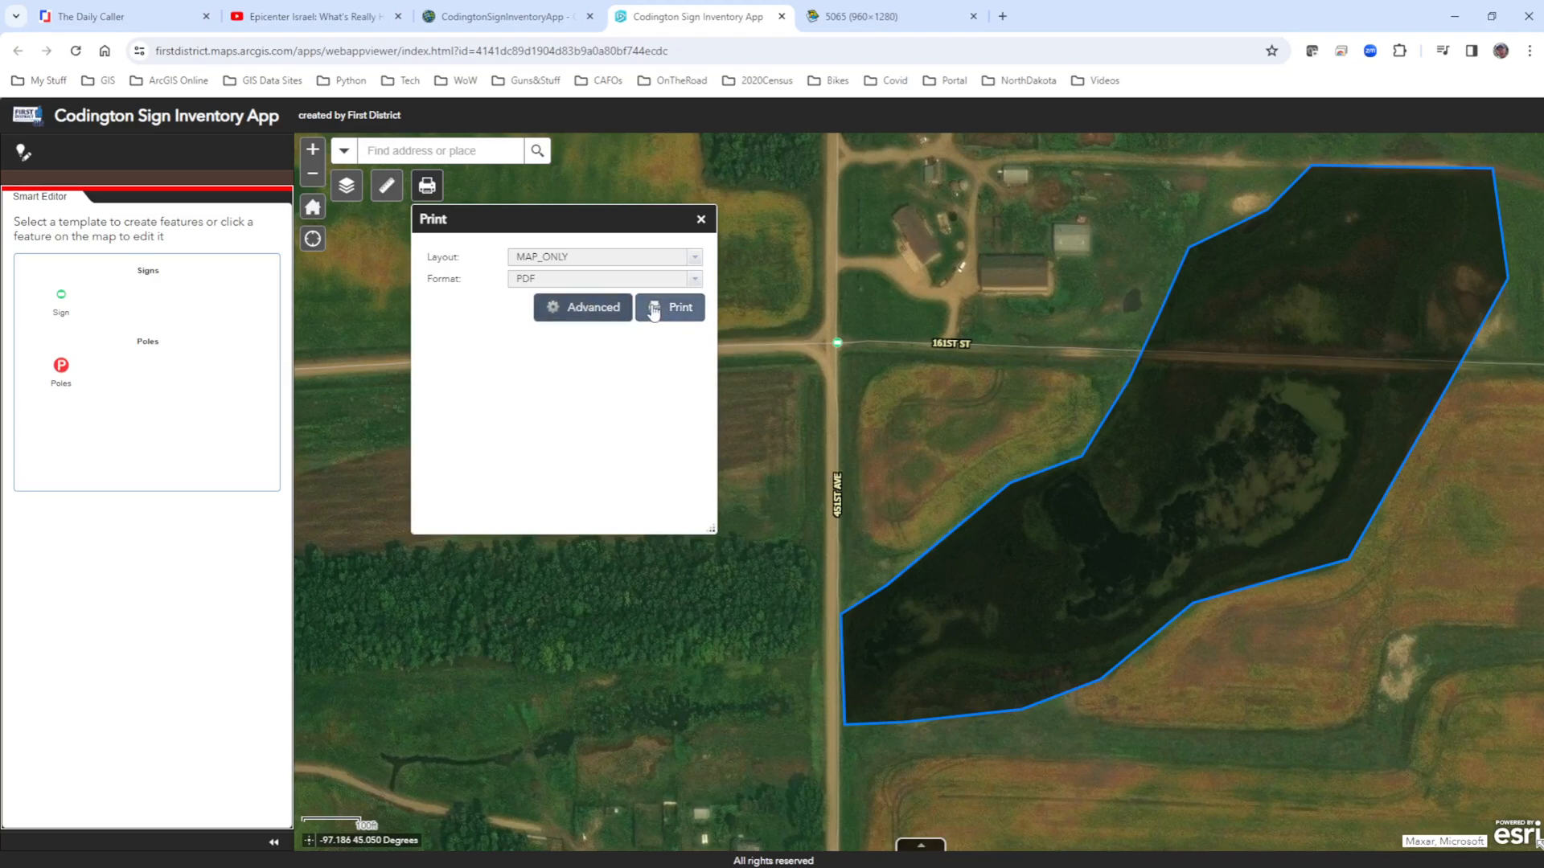
{"action": "left_click", "coordinate": [584, 313]}
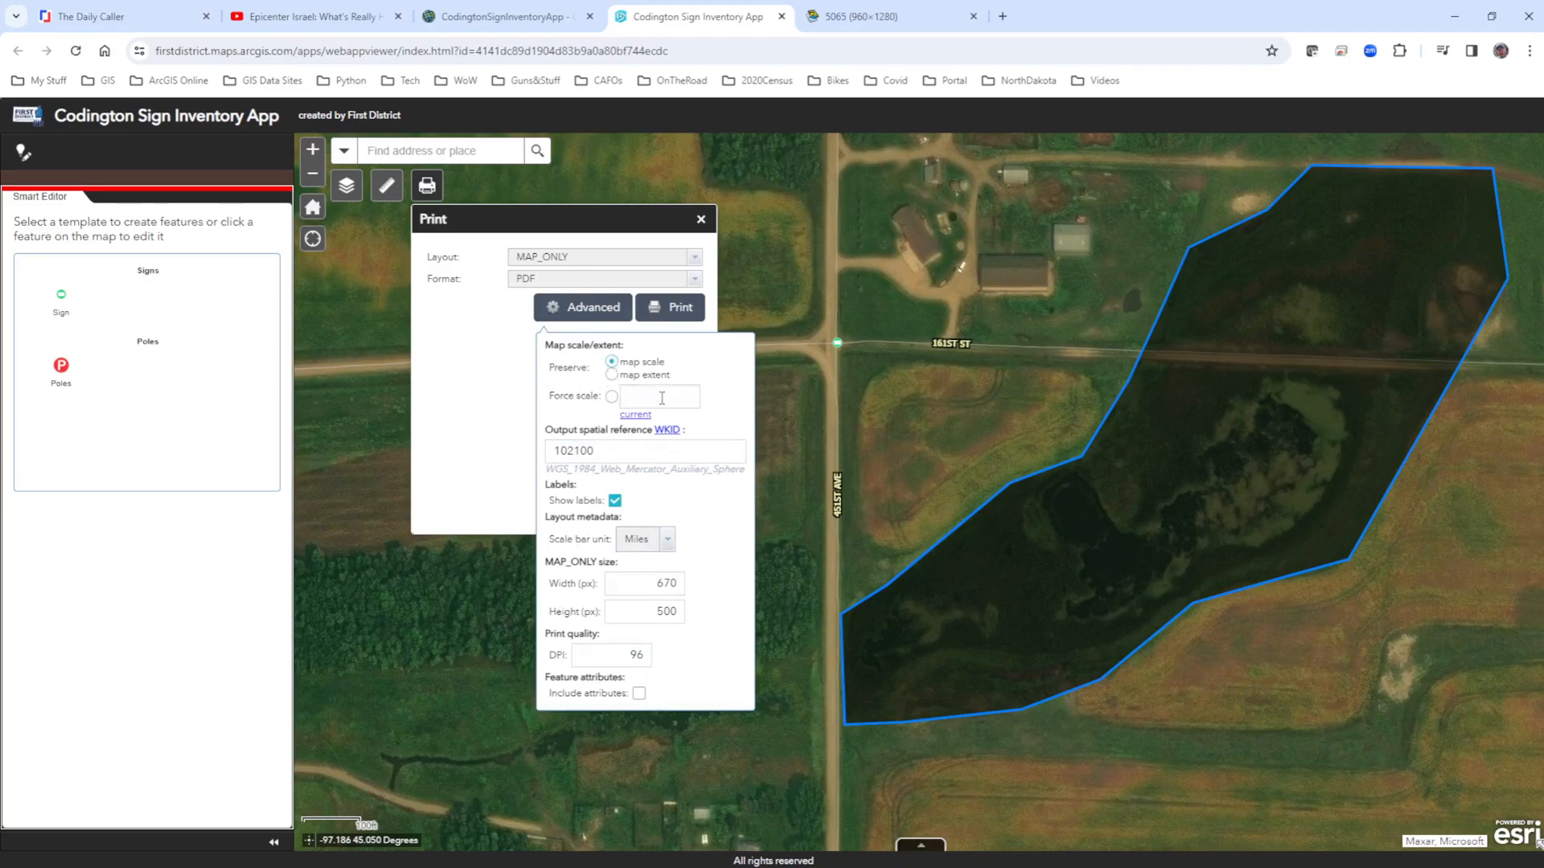
{"action": "left_click", "coordinate": [612, 362]}
{"action": "left_click", "coordinate": [495, 376]}
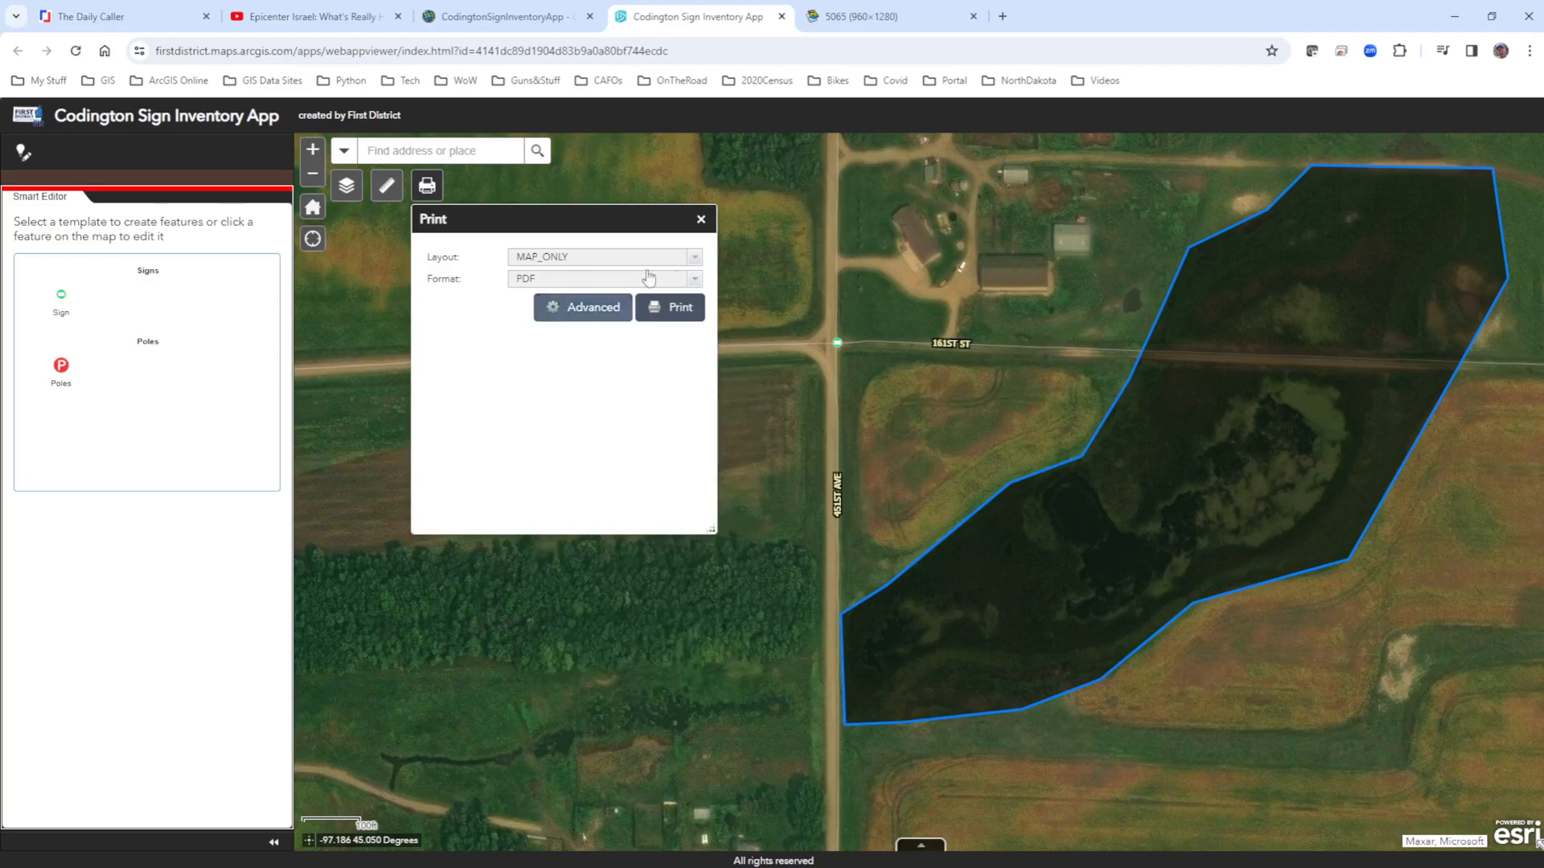
{"action": "left_click", "coordinate": [701, 221]}
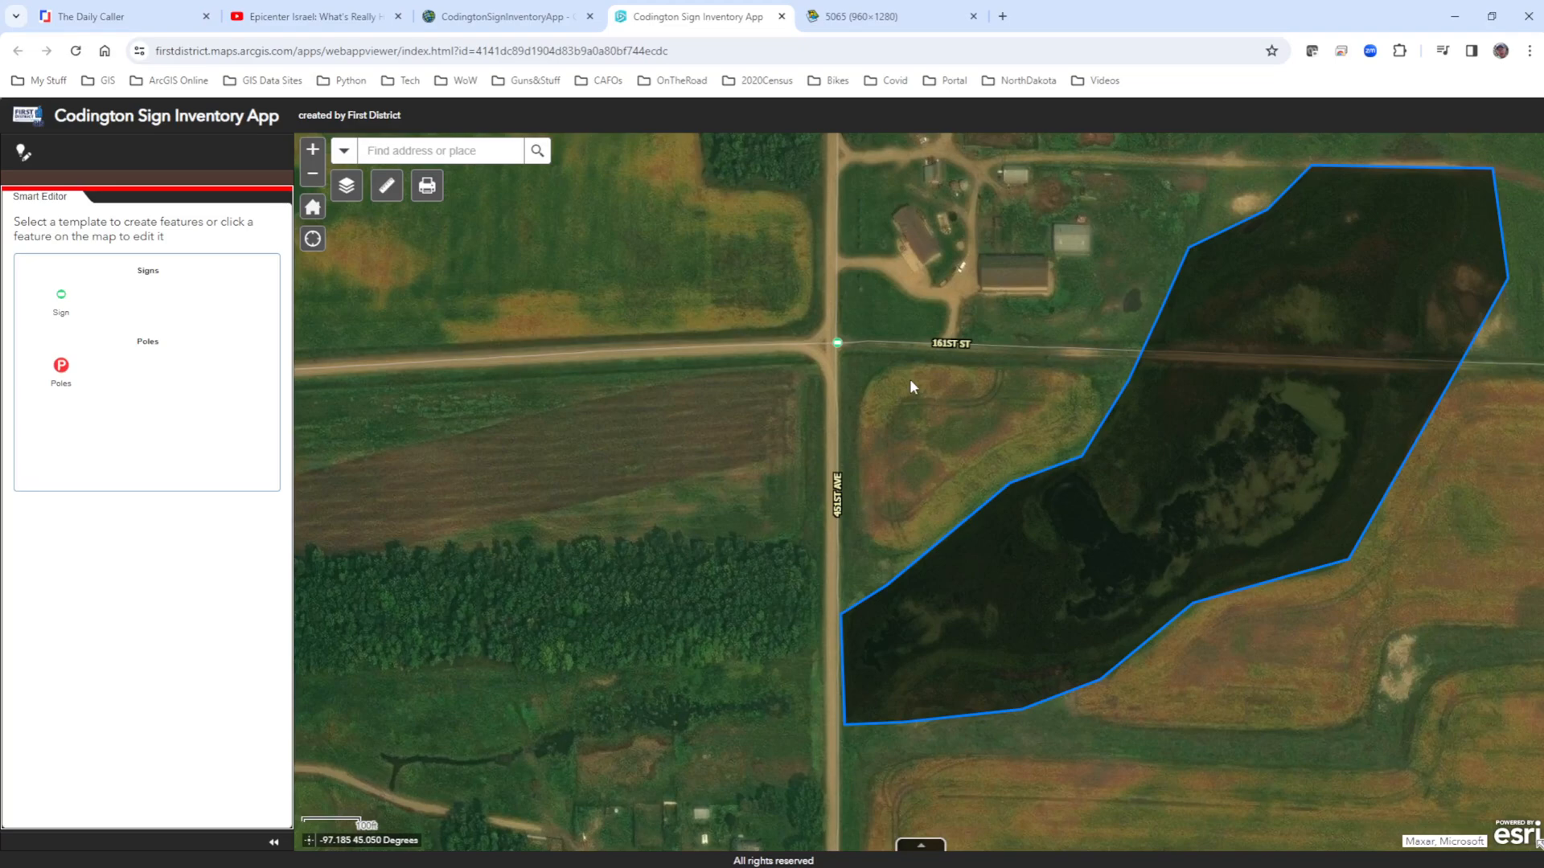
Capture a rectangular screen snip of the map with the measured polygon, and paste it into the body of a new Outlook message.
{"action": "key", "text": "super+shift+s"}
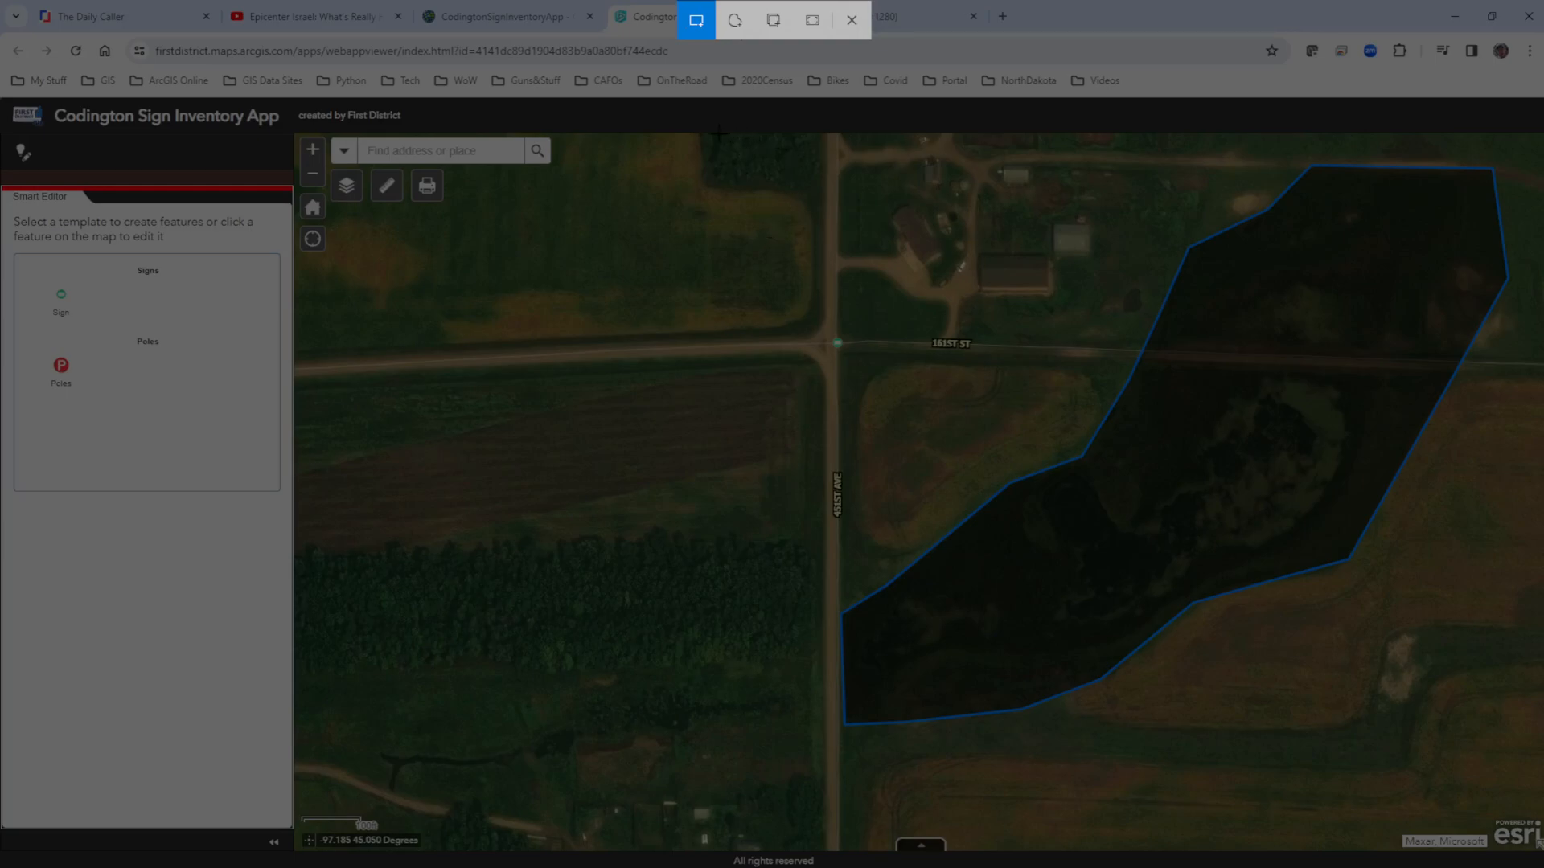
{"action": "left_click_drag", "start_coordinate": [652, 137], "coordinate": [1537, 822]}
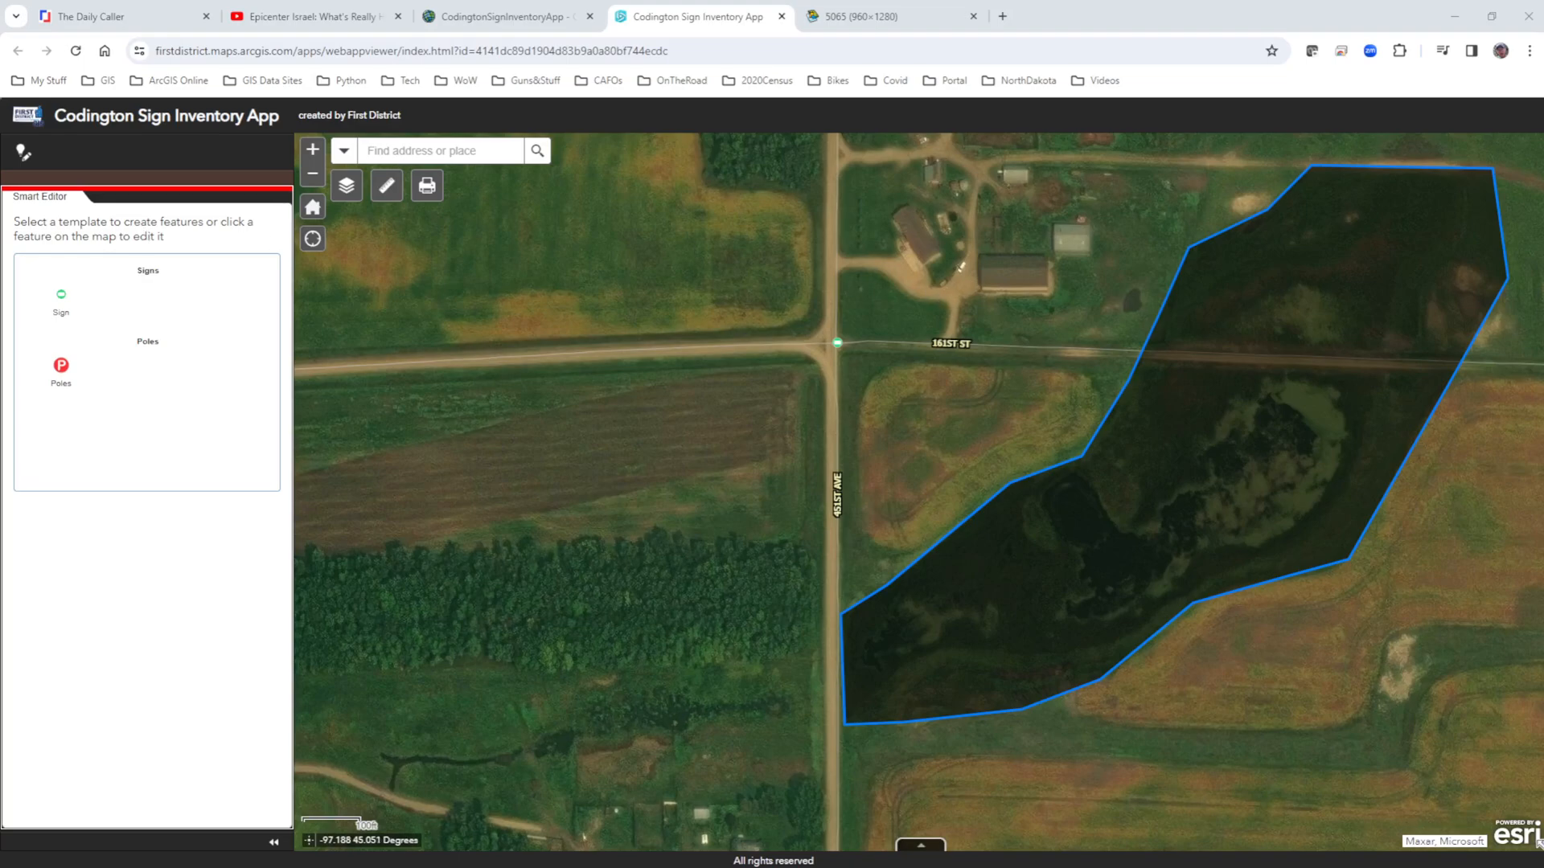
{"action": "left_click_drag", "start_coordinate": [0, 321], "coordinate": [1176, 166]}
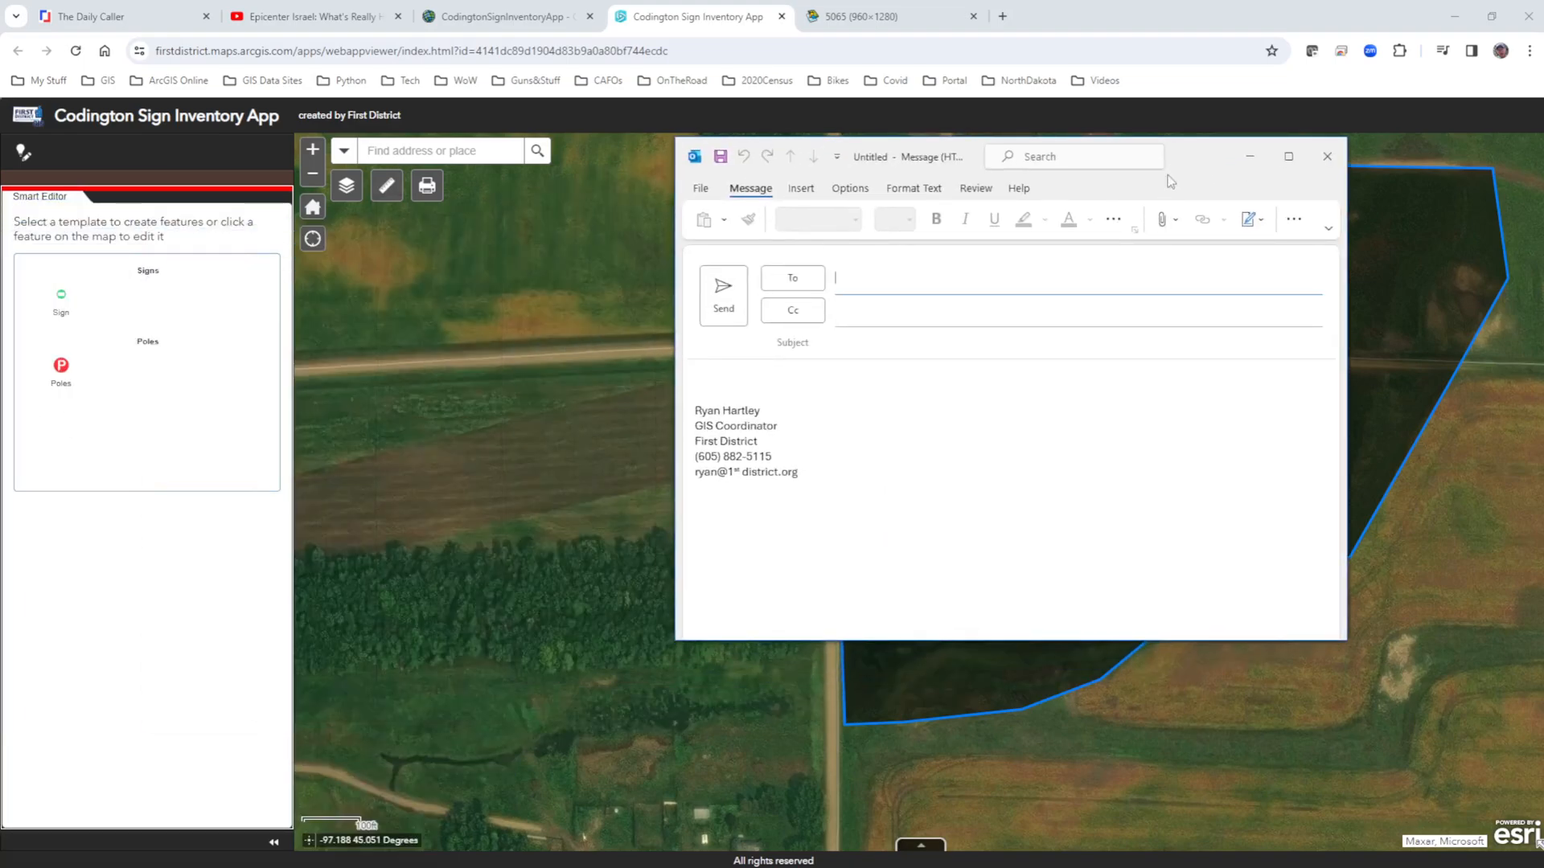
{"action": "left_click", "coordinate": [713, 366]}
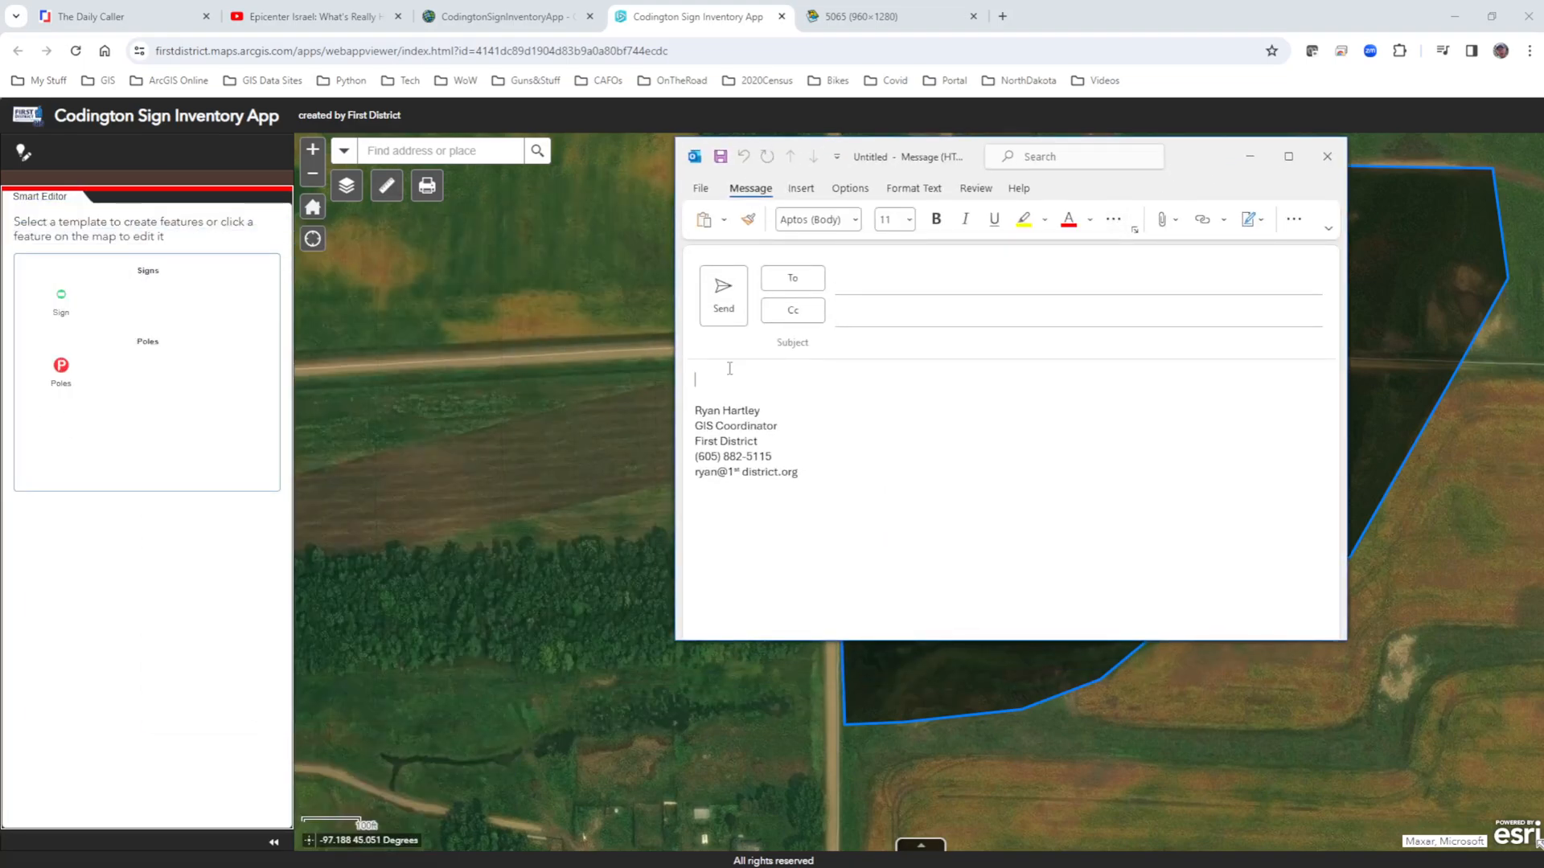
{"action": "key", "text": "ctrl+v"}
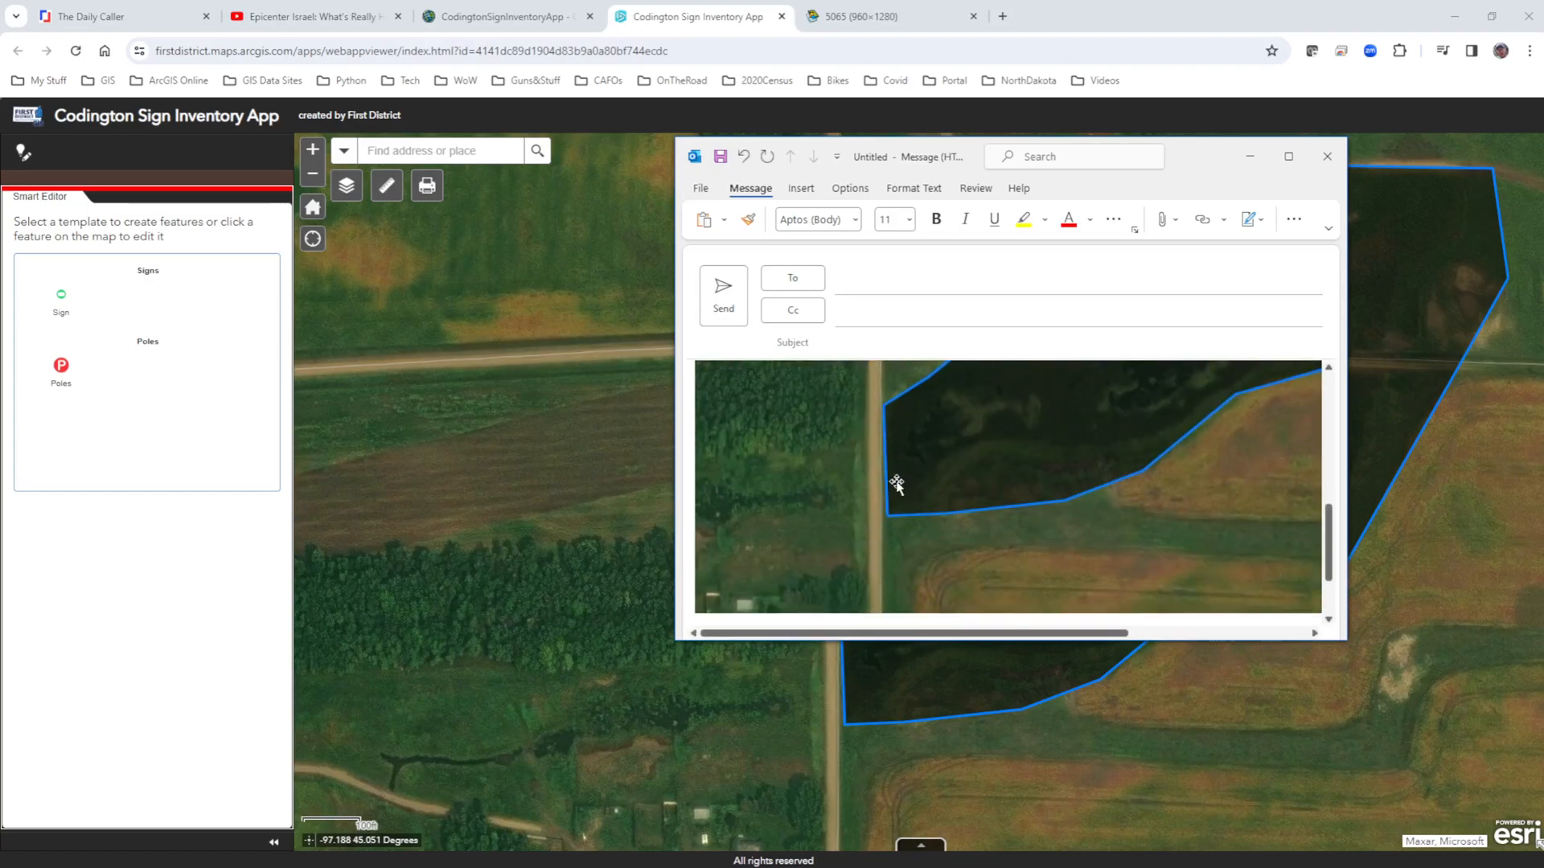
Add the line "This is the area" above the pasted map image in the message.
{"action": "scroll", "coordinate": [901, 482], "scroll_direction": "up", "scroll_amount": 5}
{"action": "left_click", "coordinate": [697, 389]}
{"action": "key", "text": "Return"}
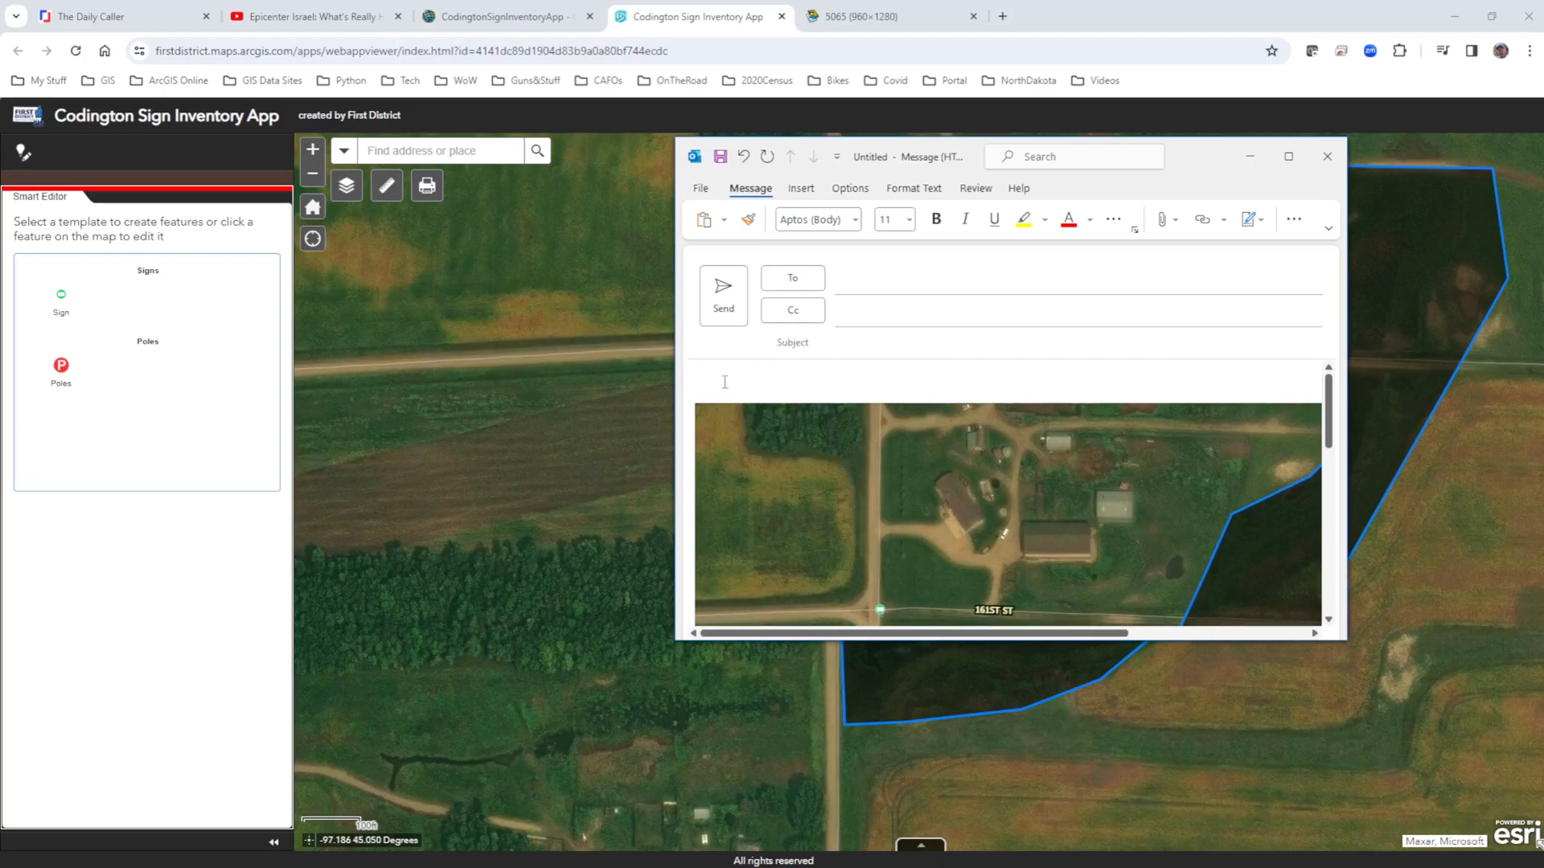
{"action": "type", "text": "This is the area"}
Look over the pasted map image, and close the message without saving its changes.
{"action": "scroll", "coordinate": [884, 458], "scroll_direction": "down", "scroll_amount": 3}
{"action": "scroll", "coordinate": [892, 457], "scroll_direction": "down", "scroll_amount": 2}
{"action": "scroll", "coordinate": [908, 460], "scroll_direction": "up", "scroll_amount": 5}
{"action": "left_click", "coordinate": [1327, 156]}
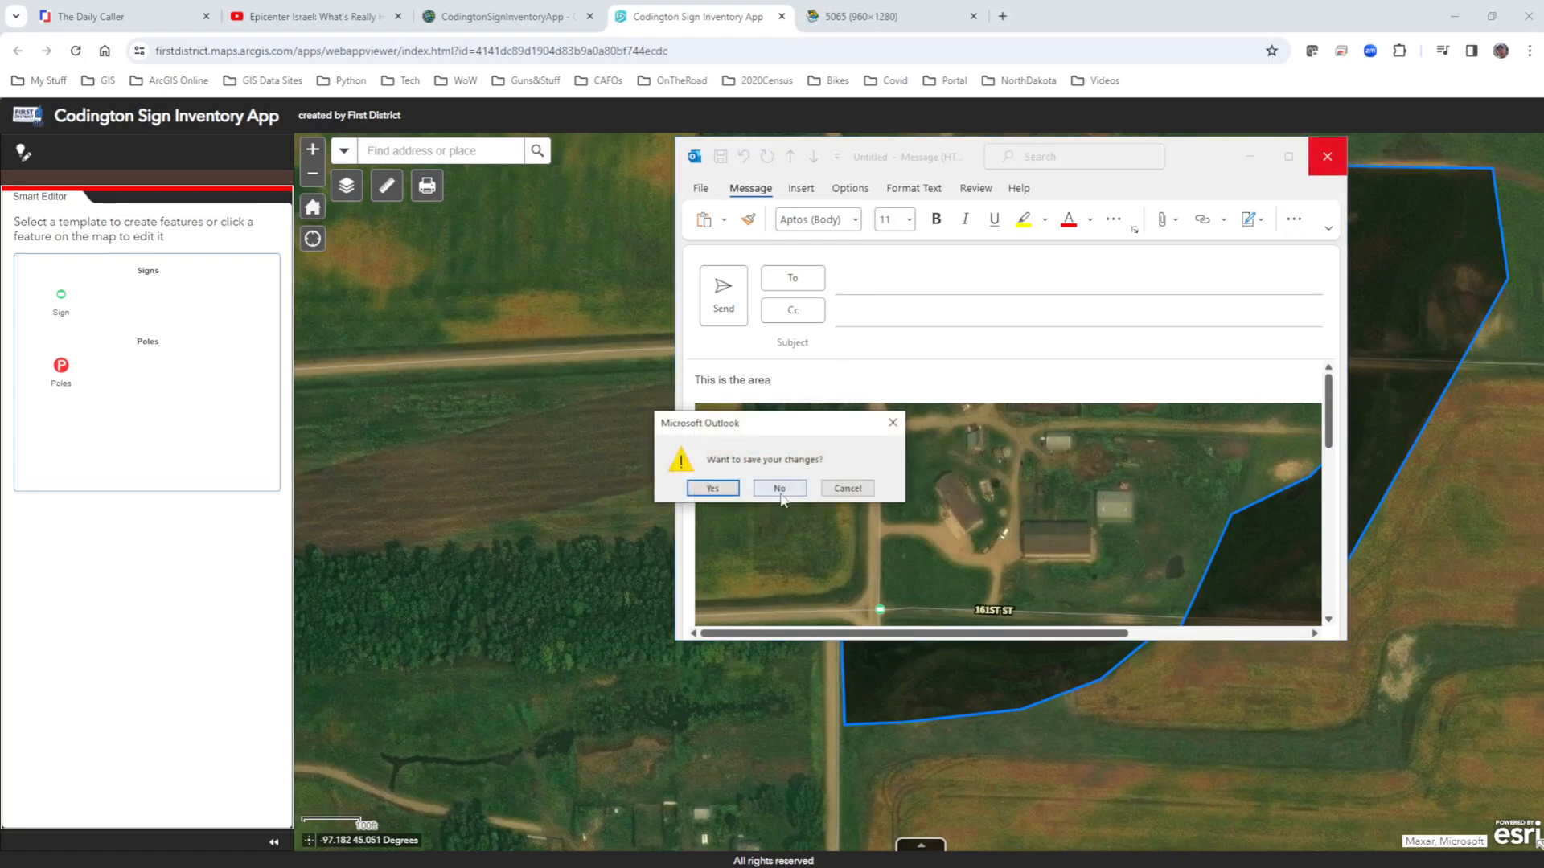
{"action": "left_click", "coordinate": [779, 488]}
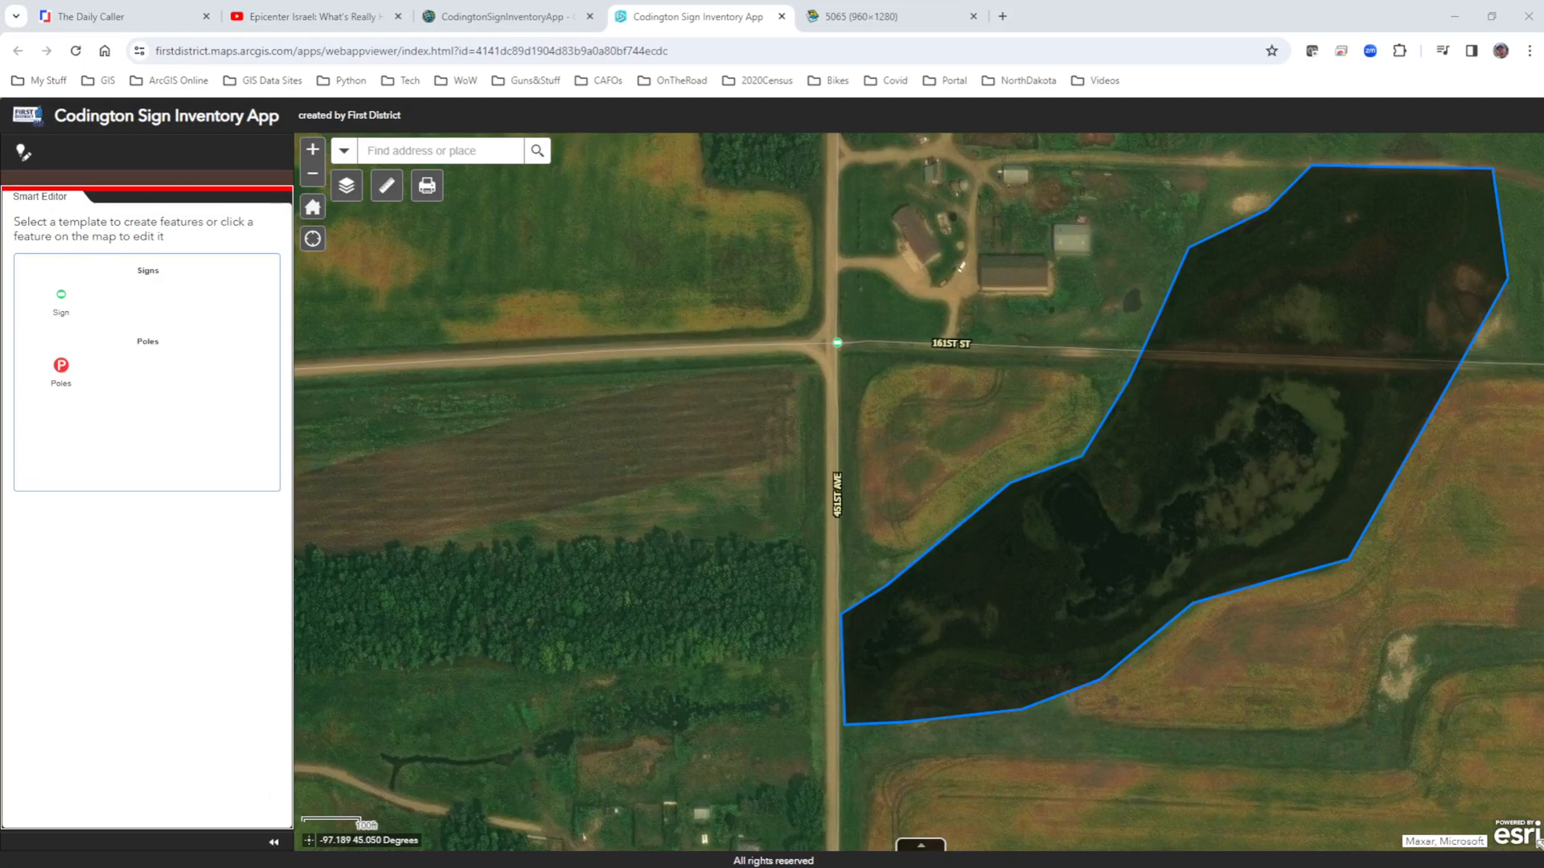
Collapse the Smart Editor panel and clear the measured area polygon from the map.
{"action": "left_click", "coordinate": [273, 846]}
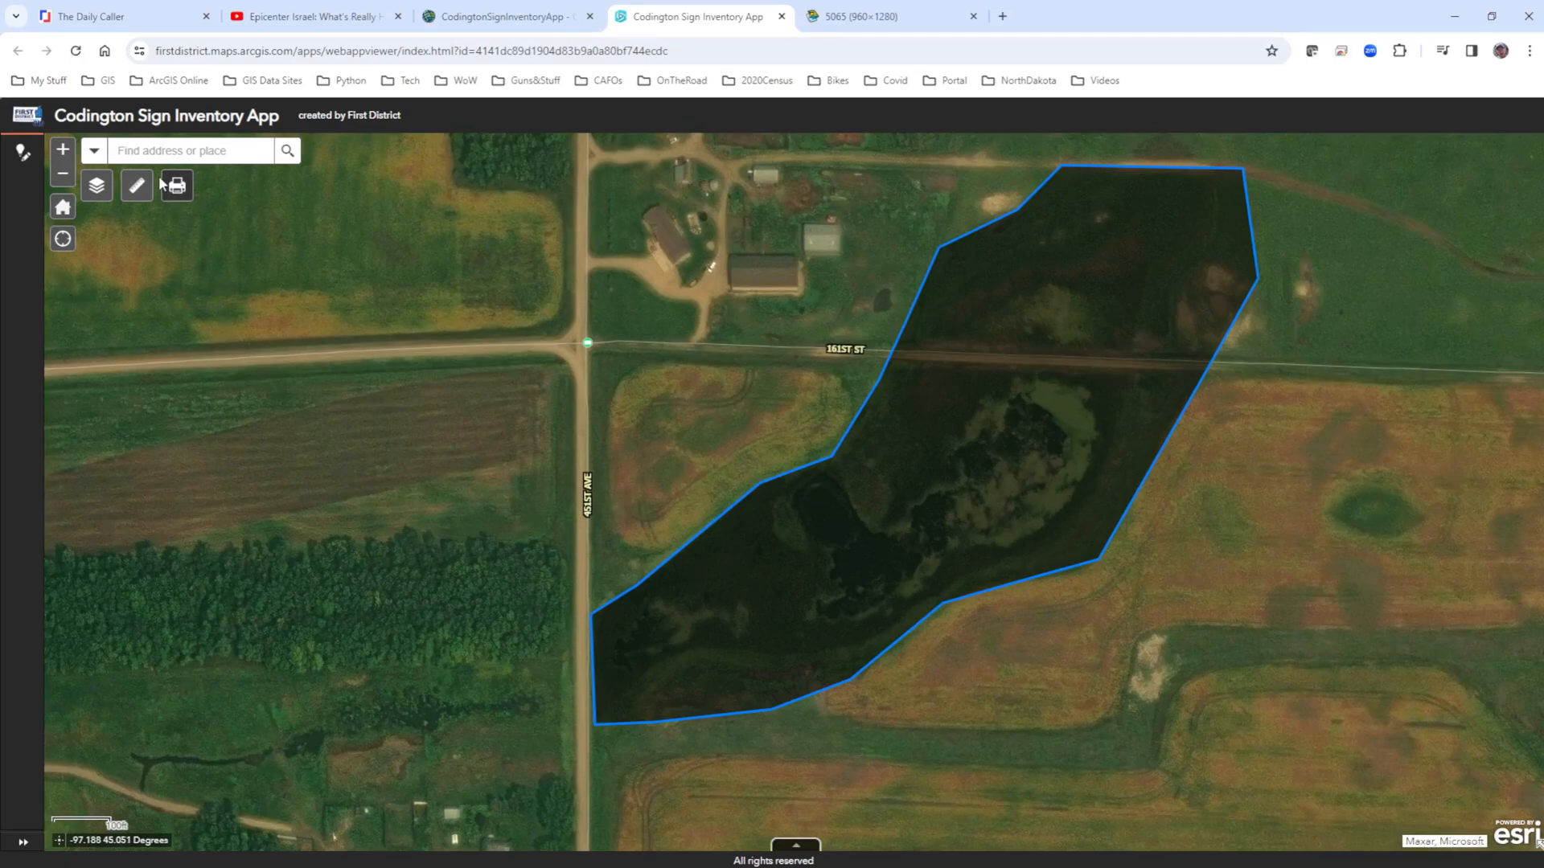
{"action": "left_click", "coordinate": [137, 185]}
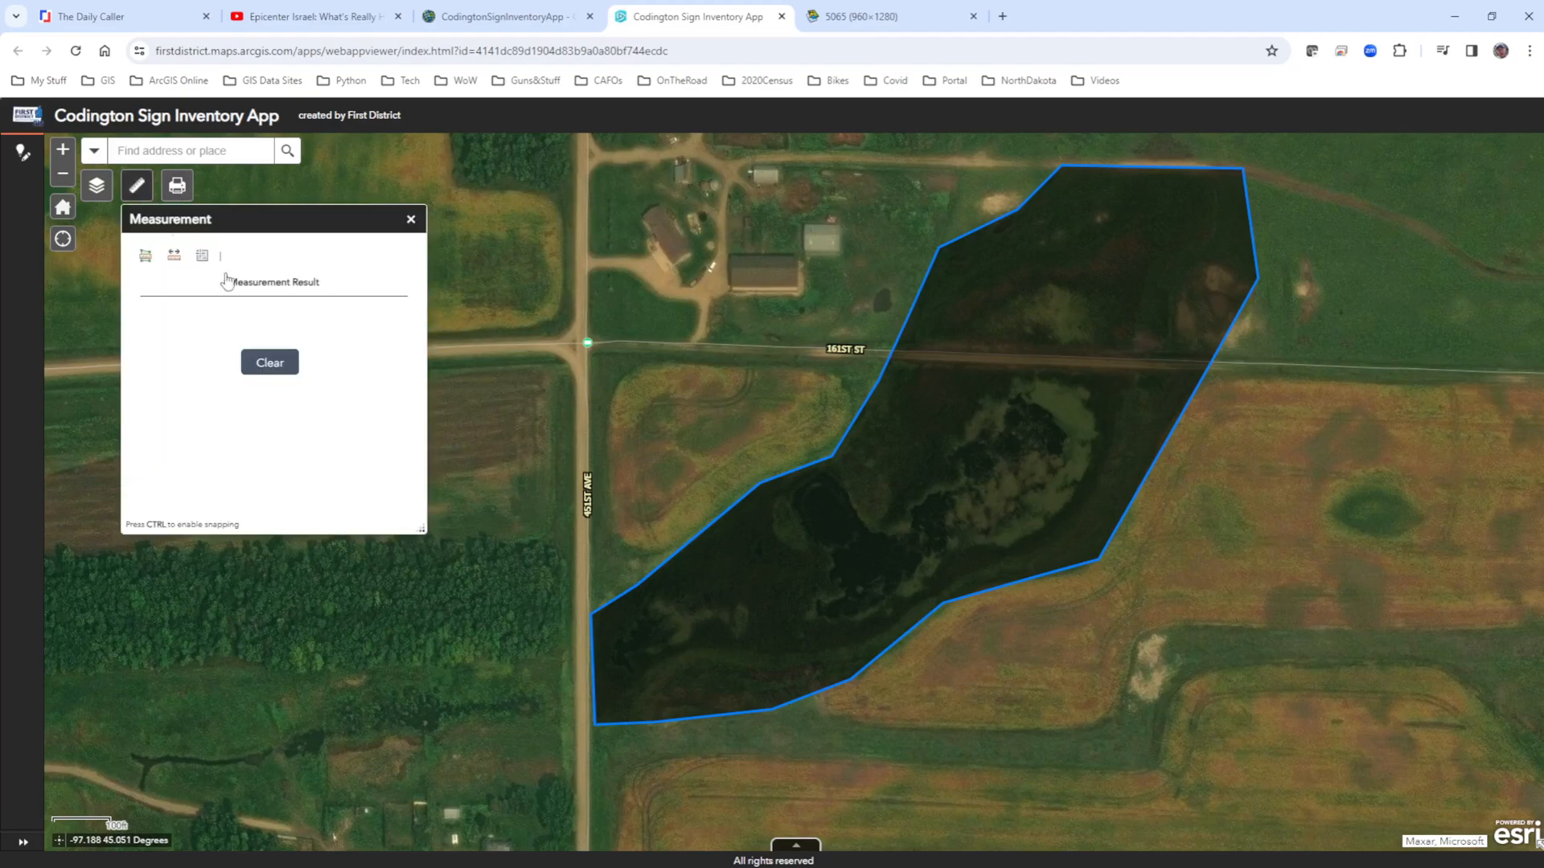
{"action": "left_click", "coordinate": [269, 362]}
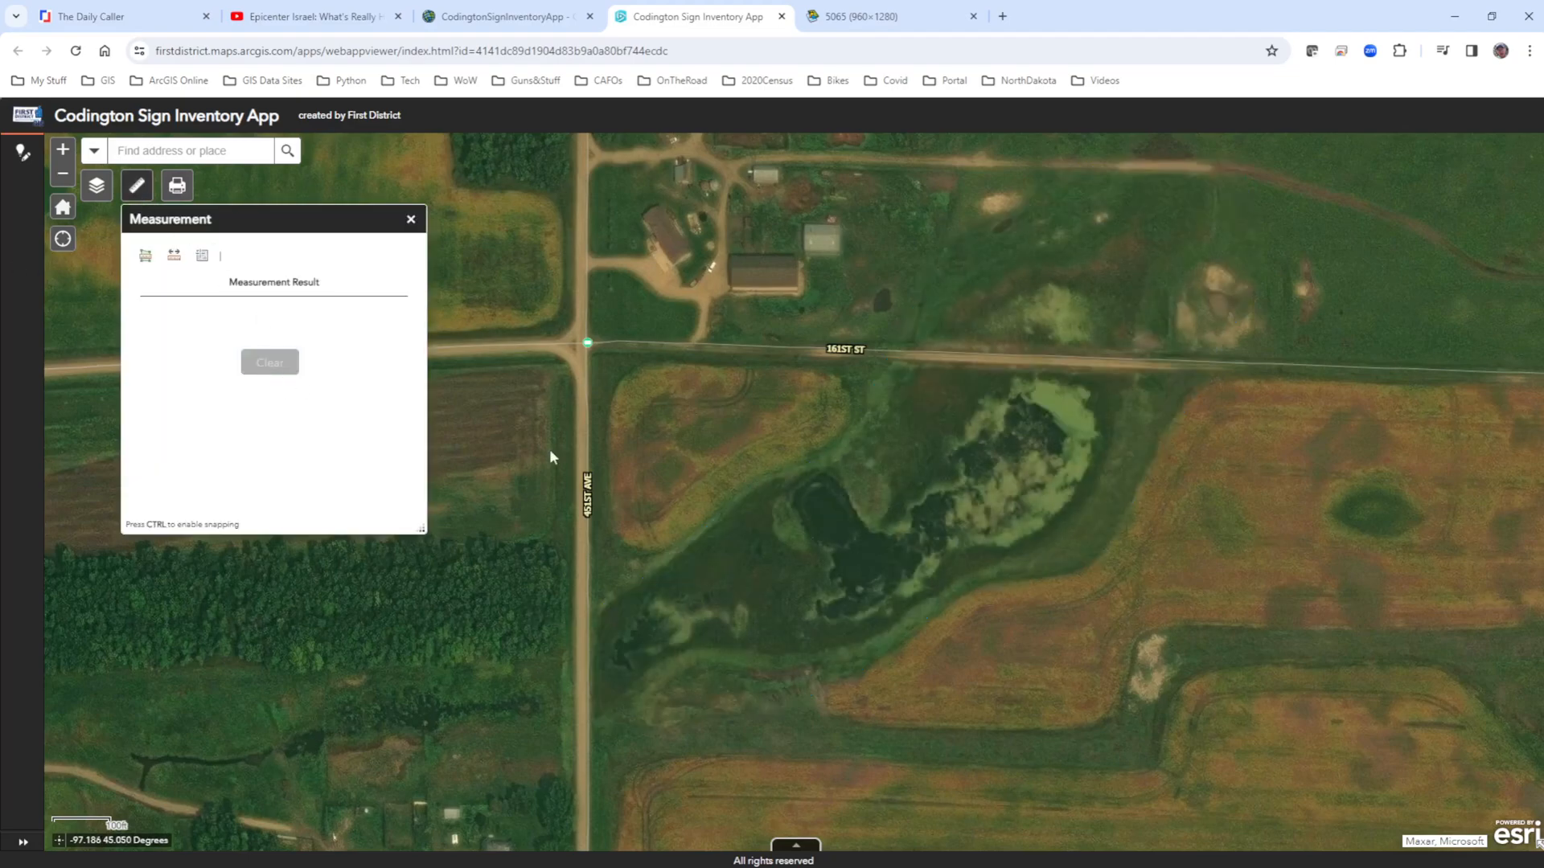
{"action": "left_click", "coordinate": [411, 218]}
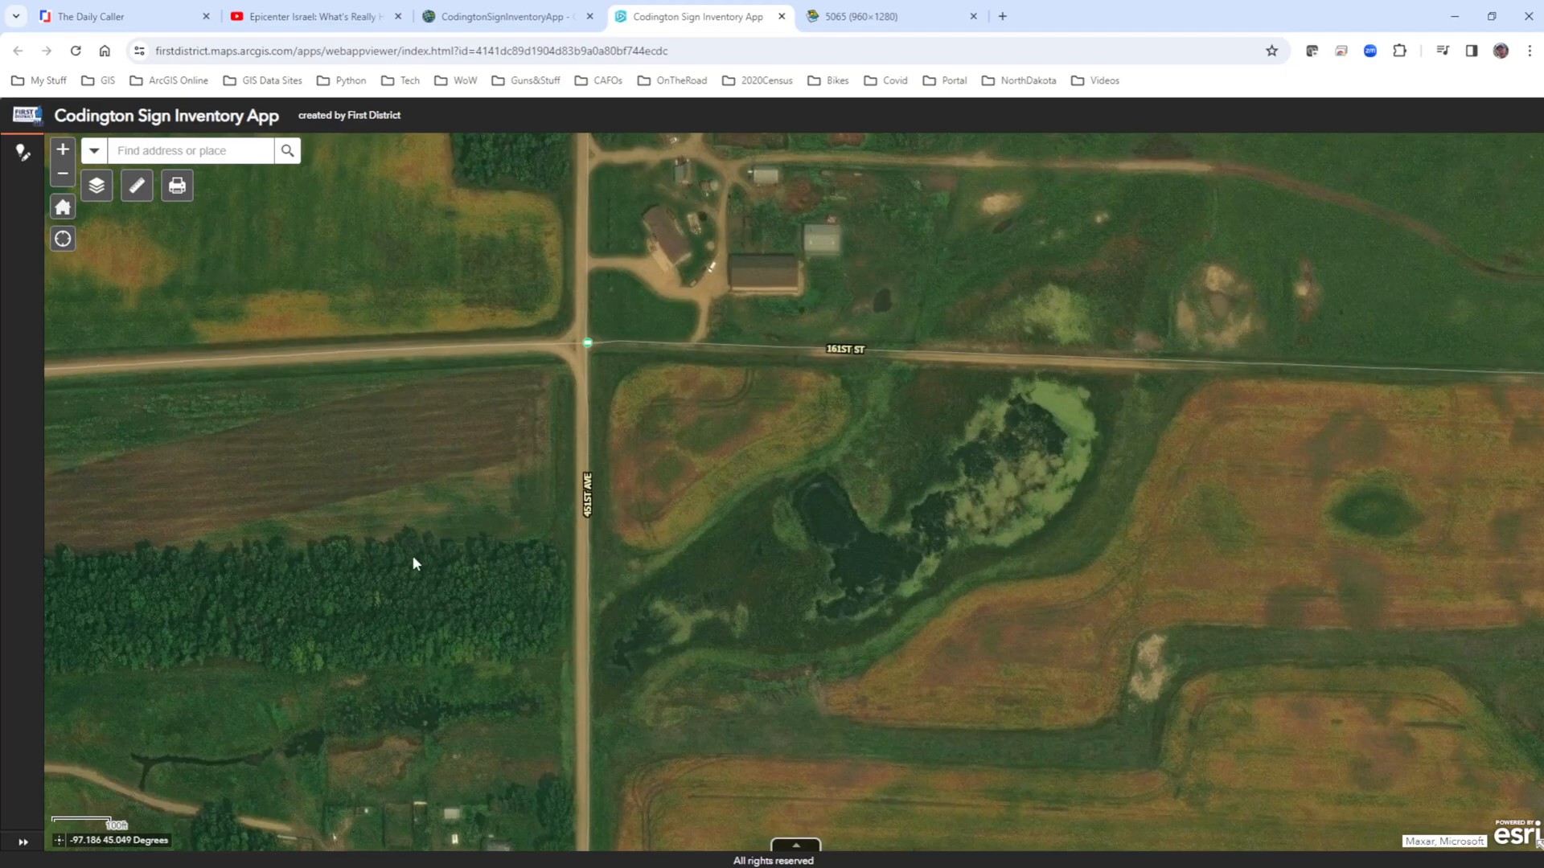
Return the map to its home extent and examine the attribute tables for Signs, CodingtonBaseData - Parcels and Poles, ending on the Signs records.
{"action": "left_click", "coordinate": [71, 216]}
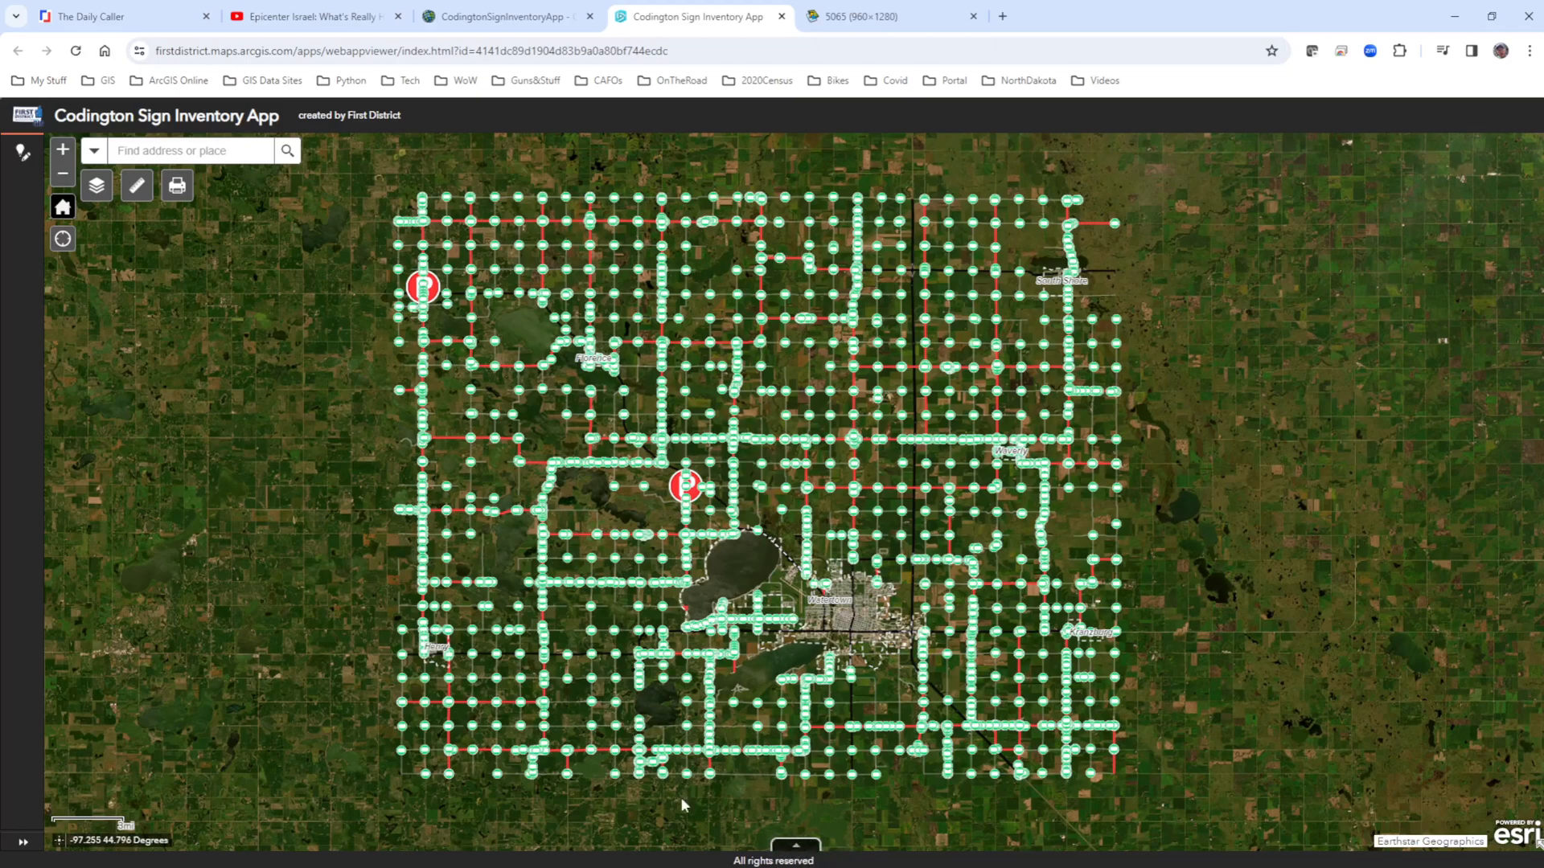
{"action": "left_click", "coordinate": [797, 848]}
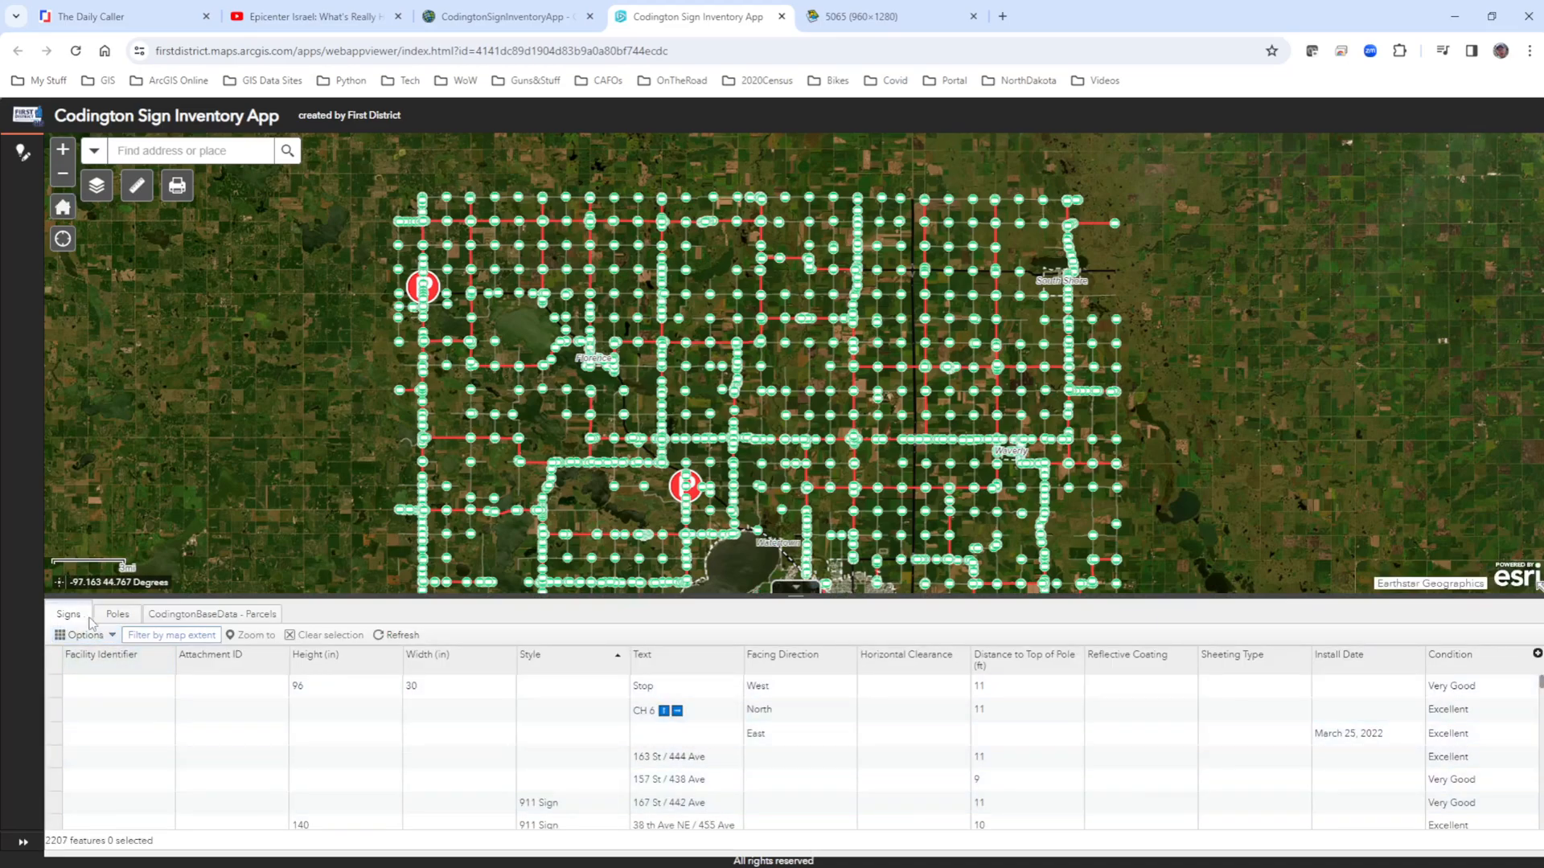
{"action": "left_click", "coordinate": [185, 615]}
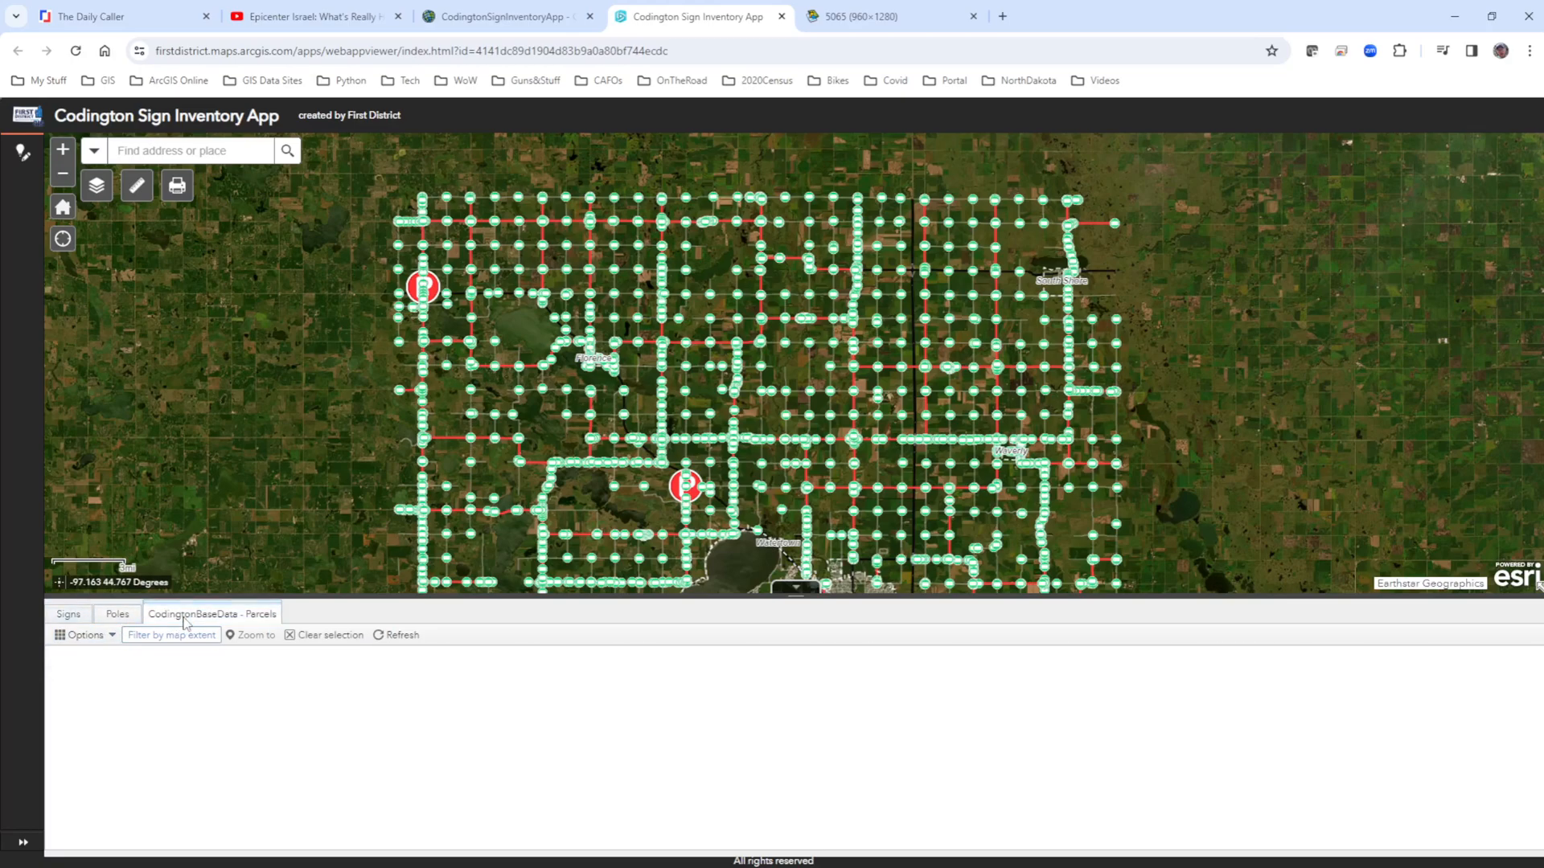
{"action": "left_click", "coordinate": [118, 616]}
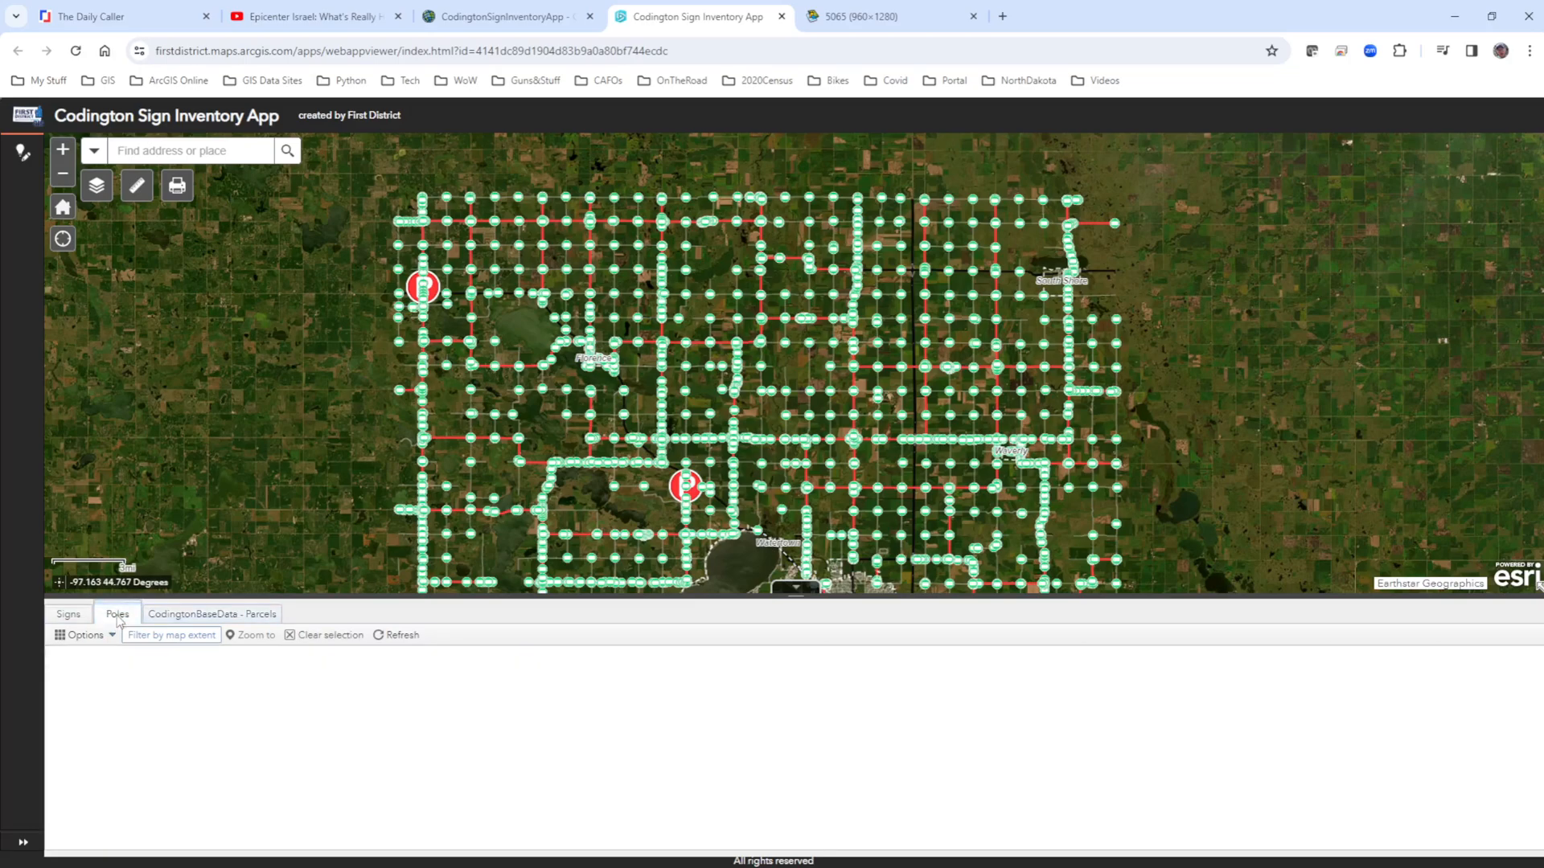
{"action": "left_click", "coordinate": [68, 615]}
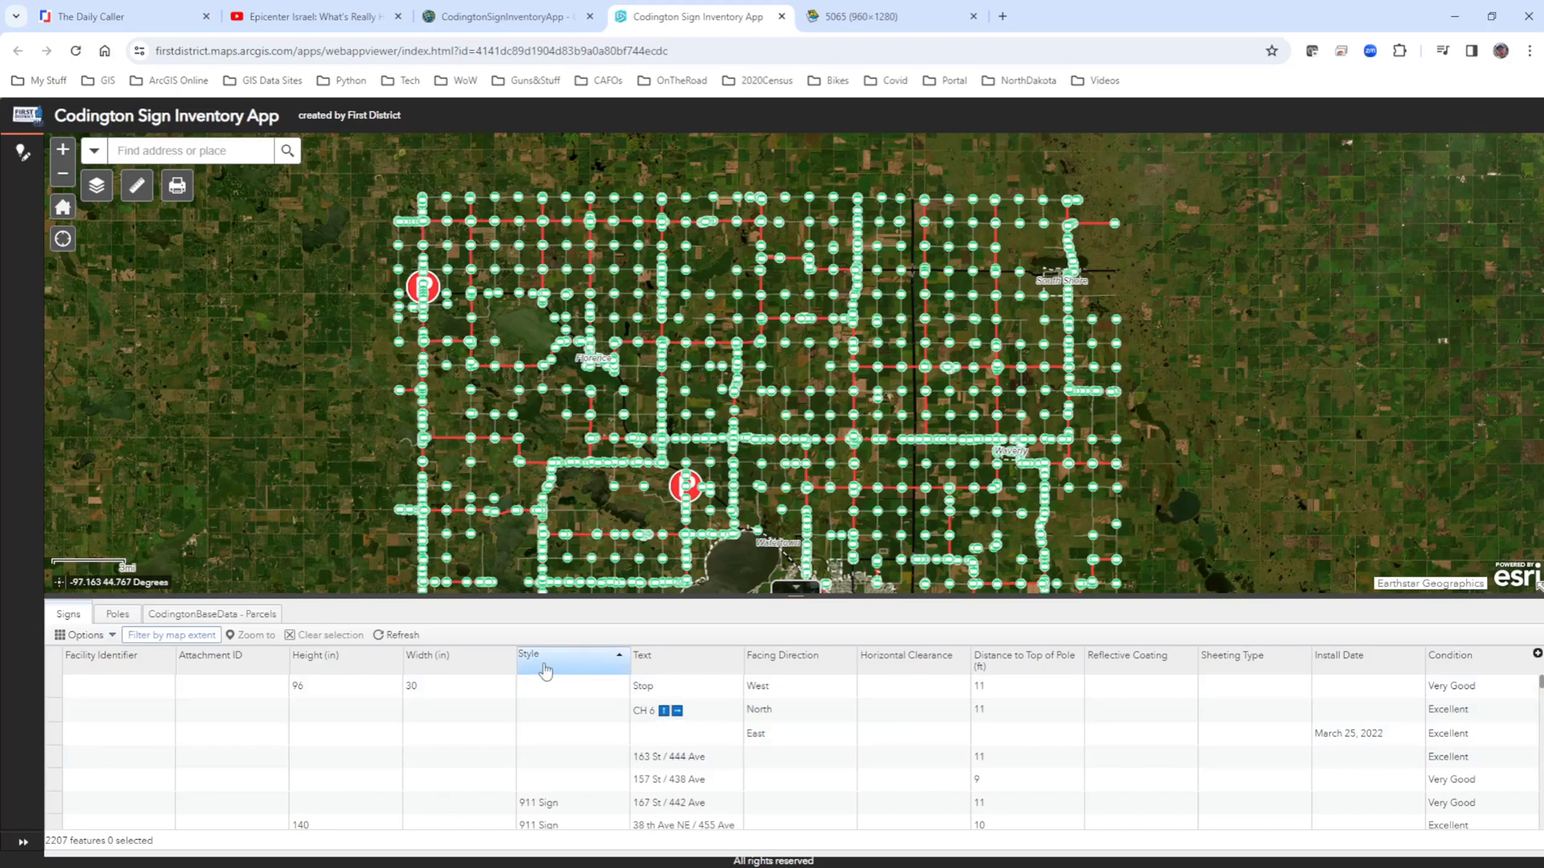
{"action": "scroll", "coordinate": [562, 792], "scroll_direction": "down", "scroll_amount": 3}
{"action": "scroll", "coordinate": [570, 792], "scroll_direction": "up", "scroll_amount": 3}
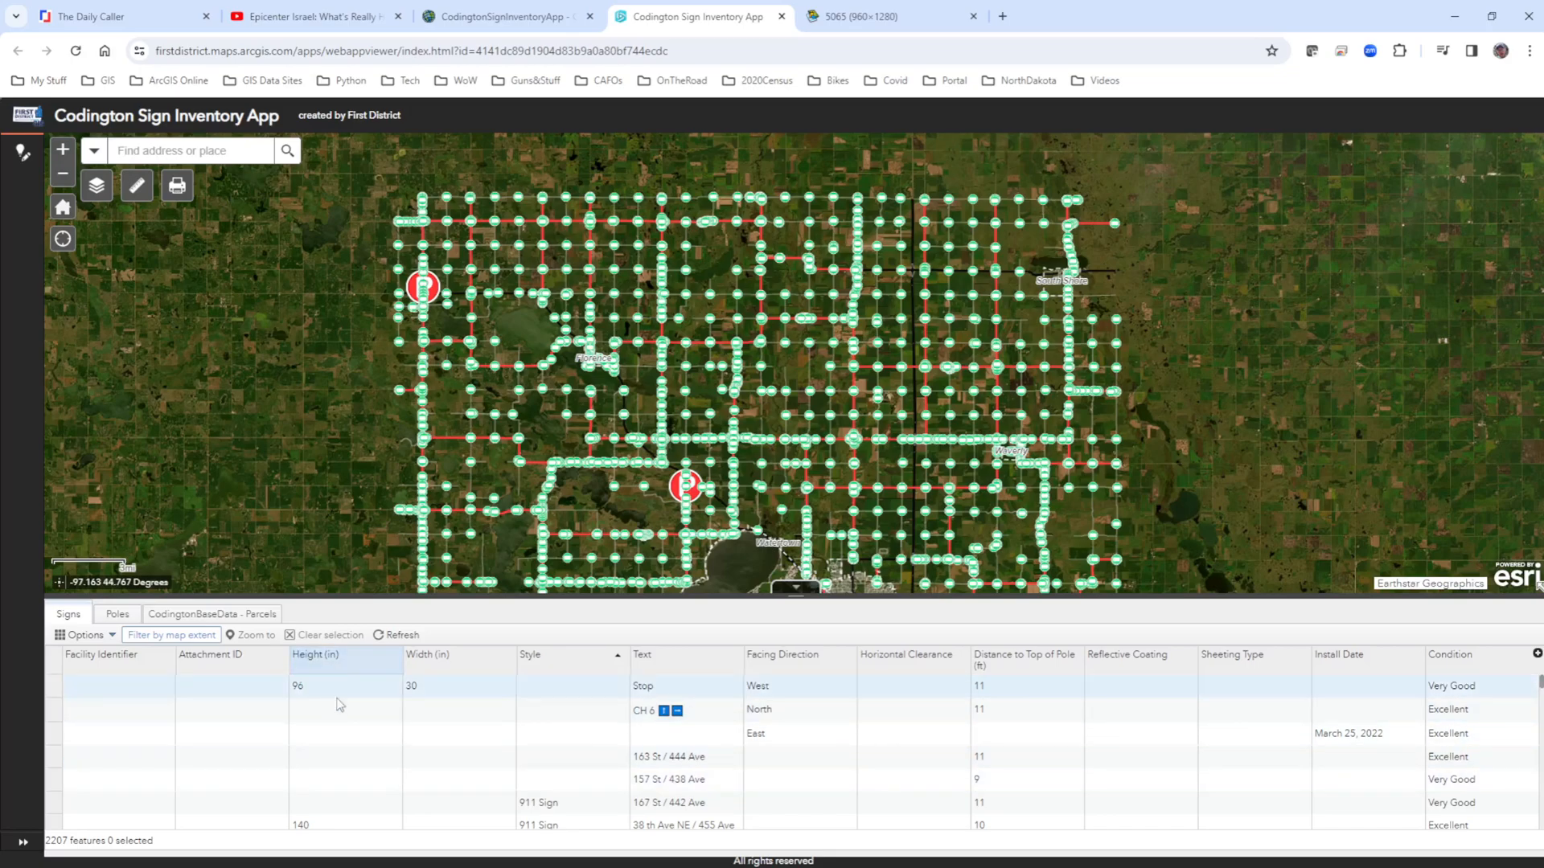
Start a filter on the Signs table with an expression using the Style field and the "is" operator.
{"action": "left_click", "coordinate": [84, 635]}
{"action": "left_click", "coordinate": [76, 686]}
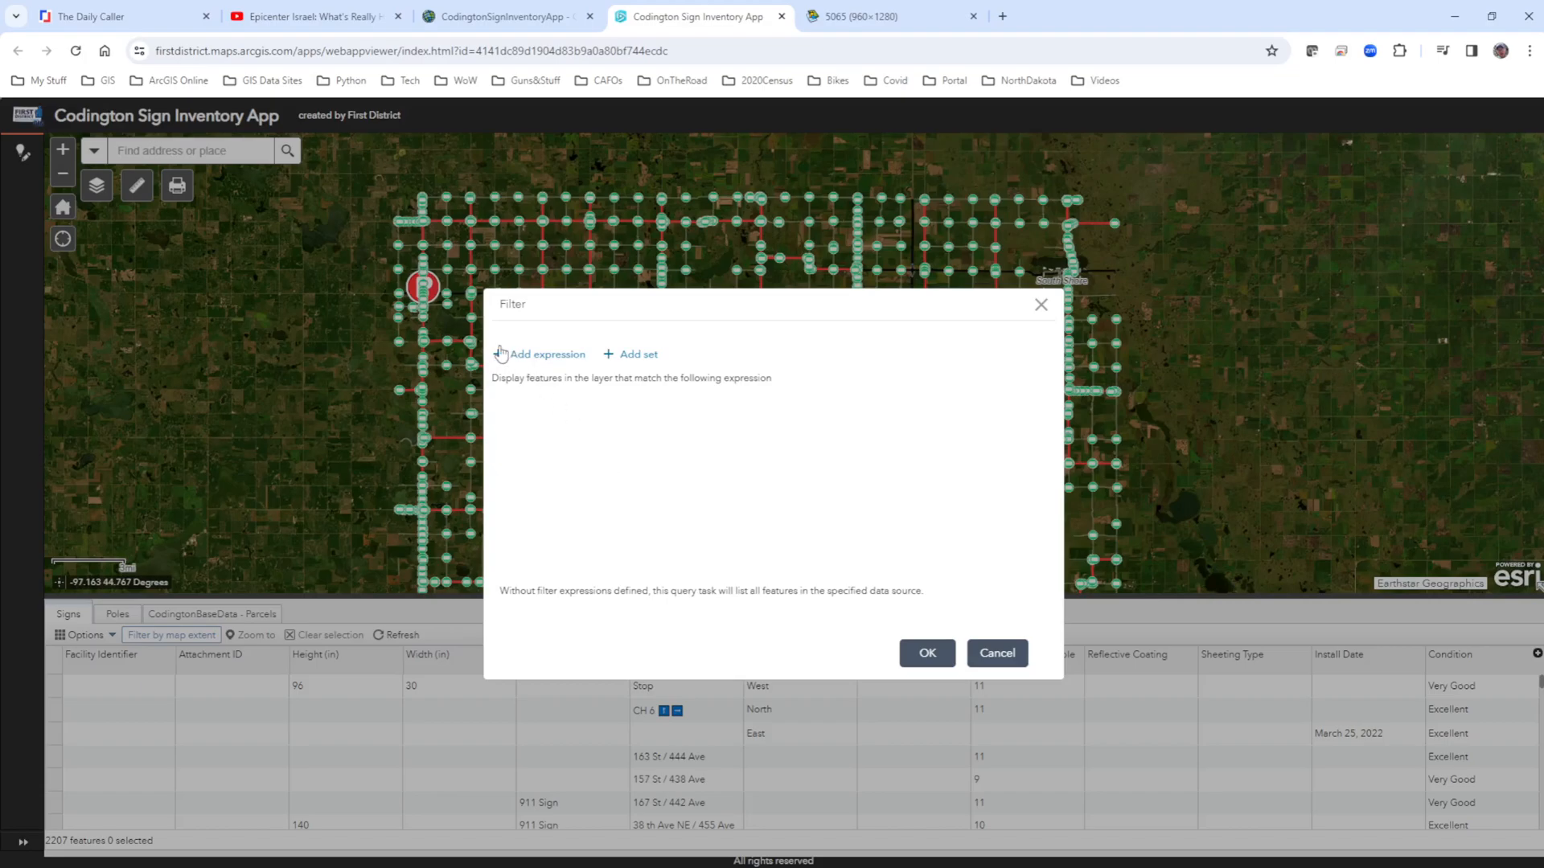
{"action": "left_click", "coordinate": [543, 363]}
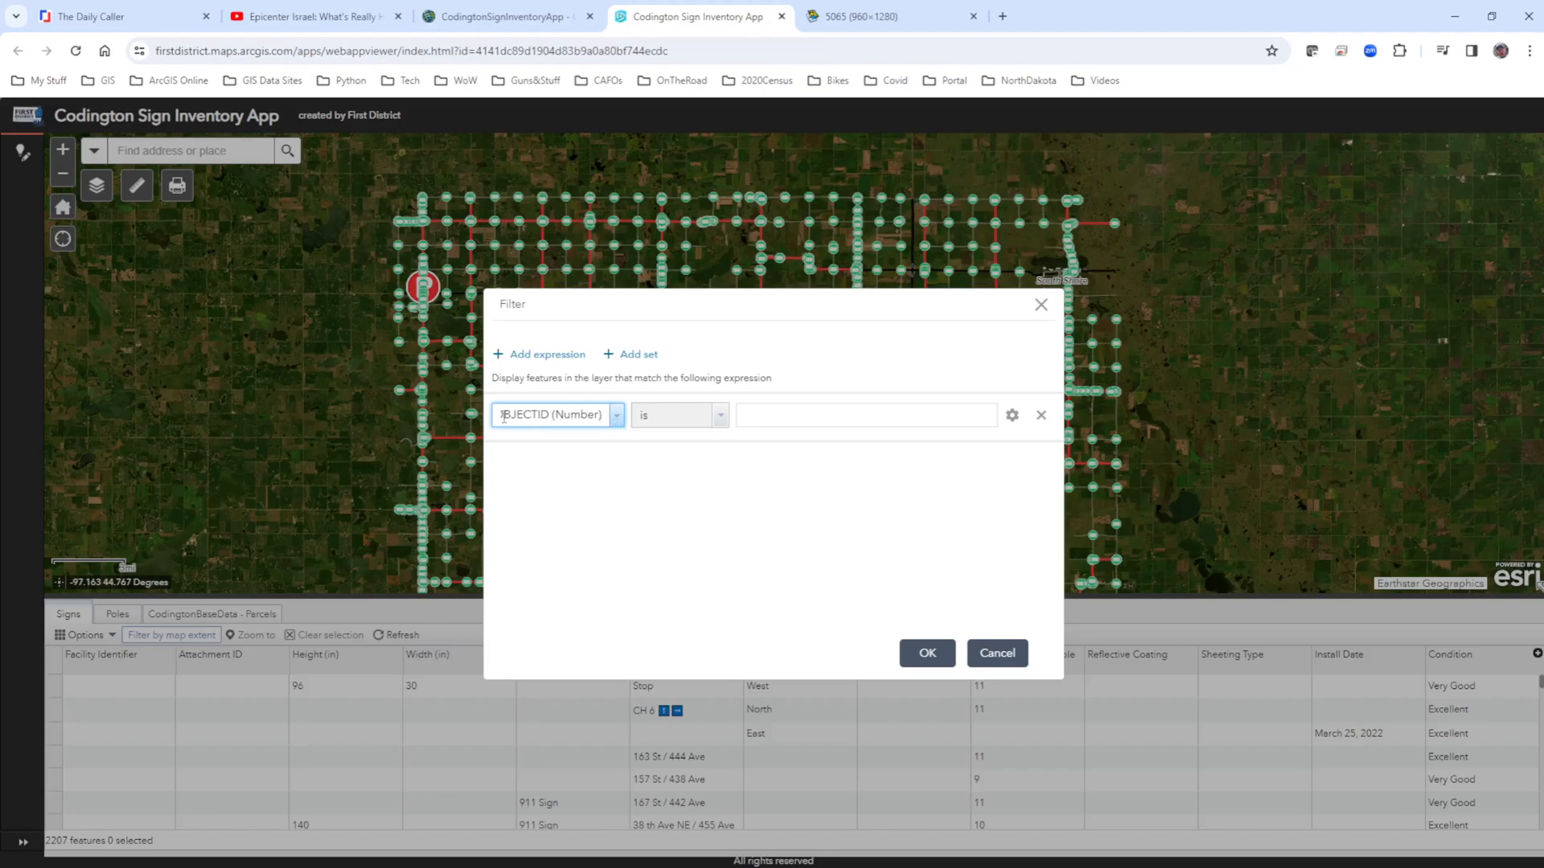
{"action": "left_click", "coordinate": [619, 420]}
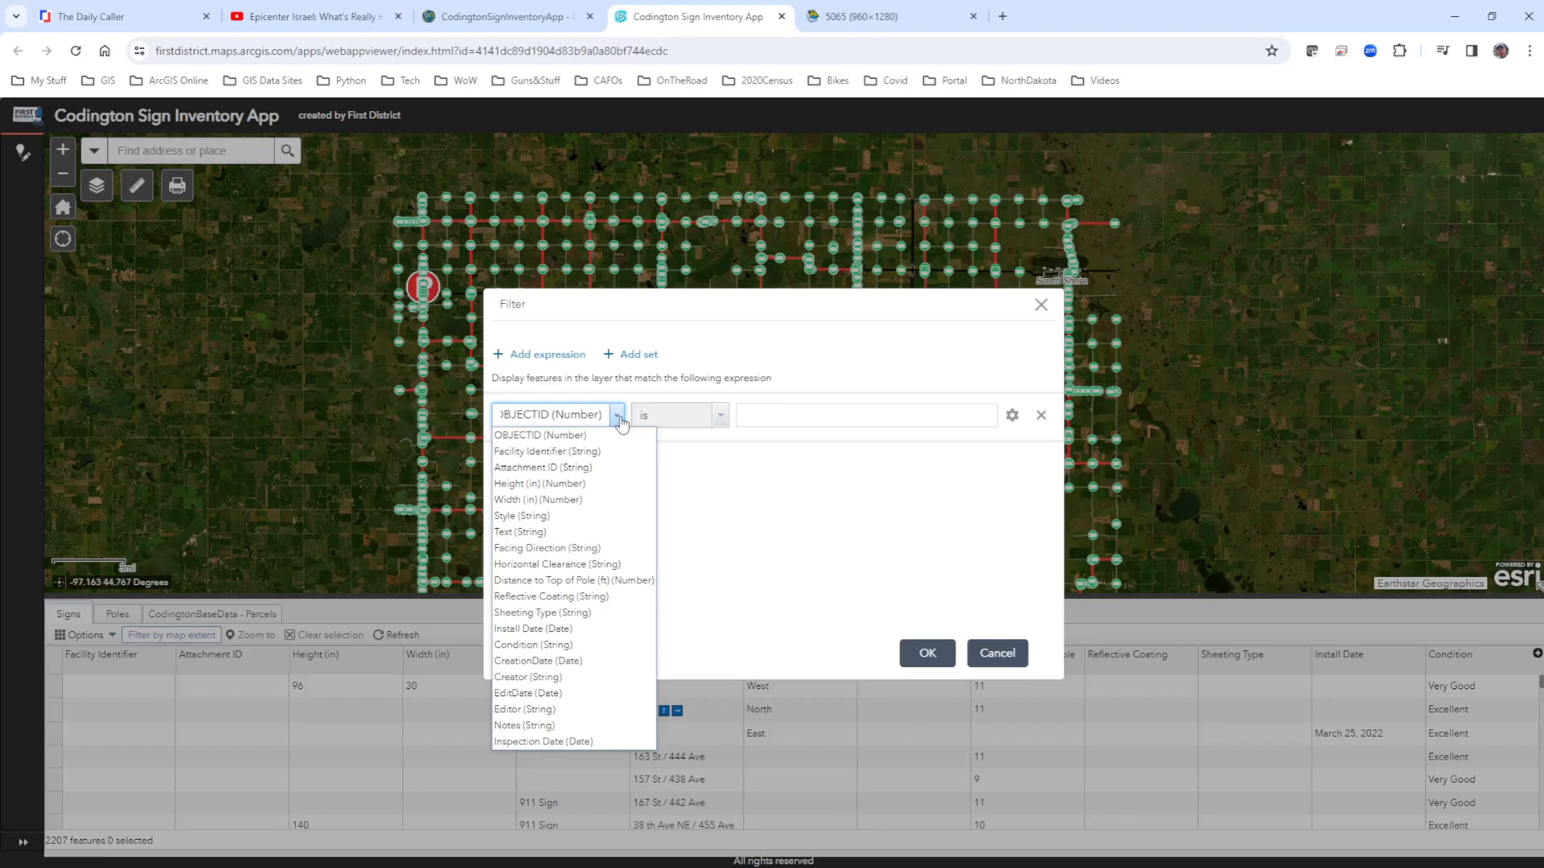
{"action": "left_click", "coordinate": [538, 519]}
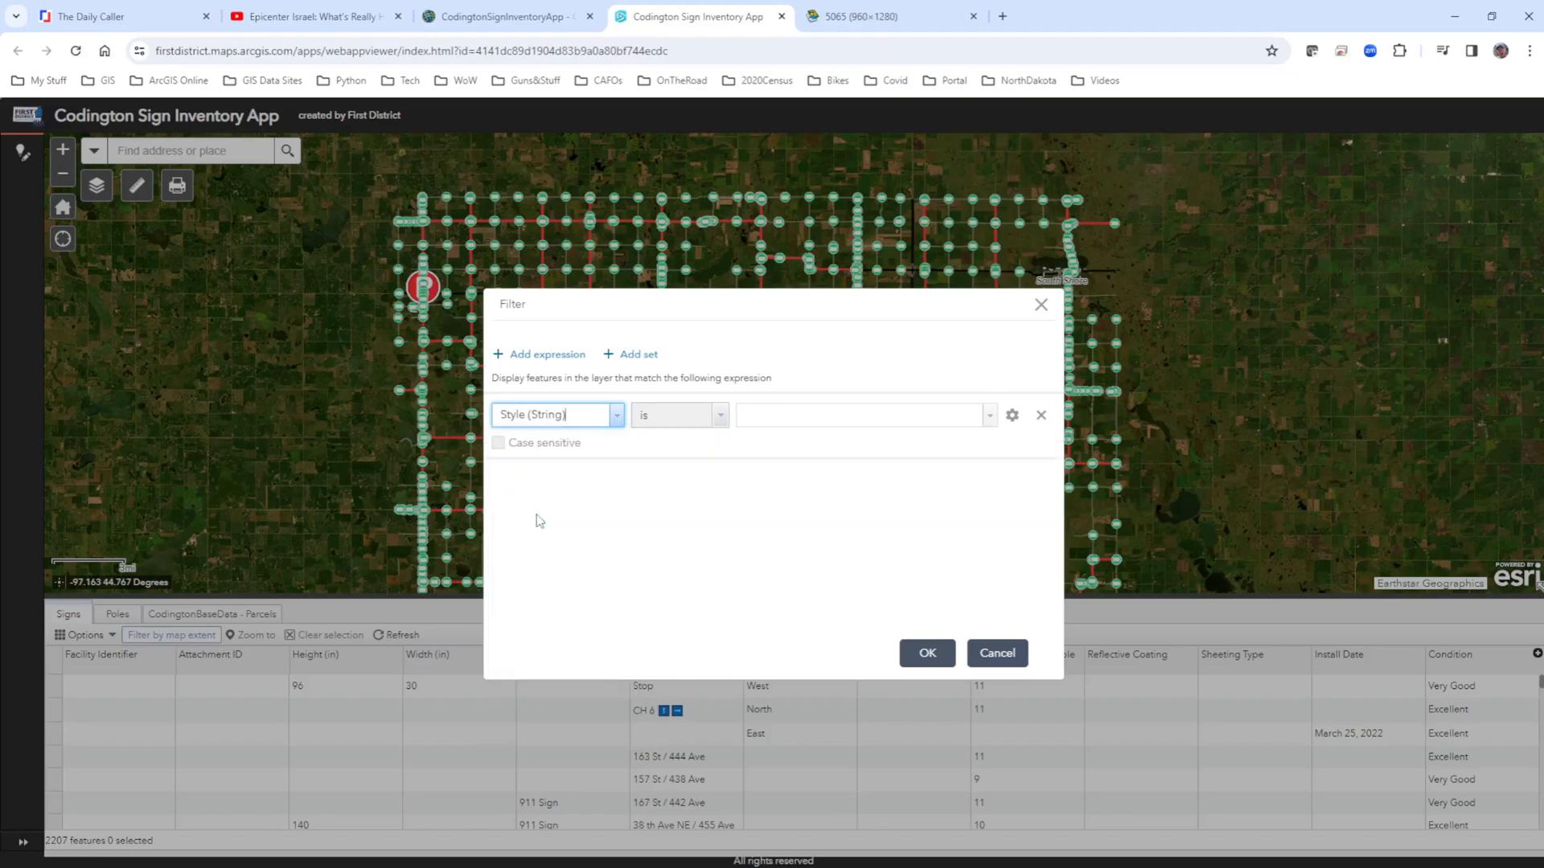
{"action": "left_click", "coordinate": [653, 418]}
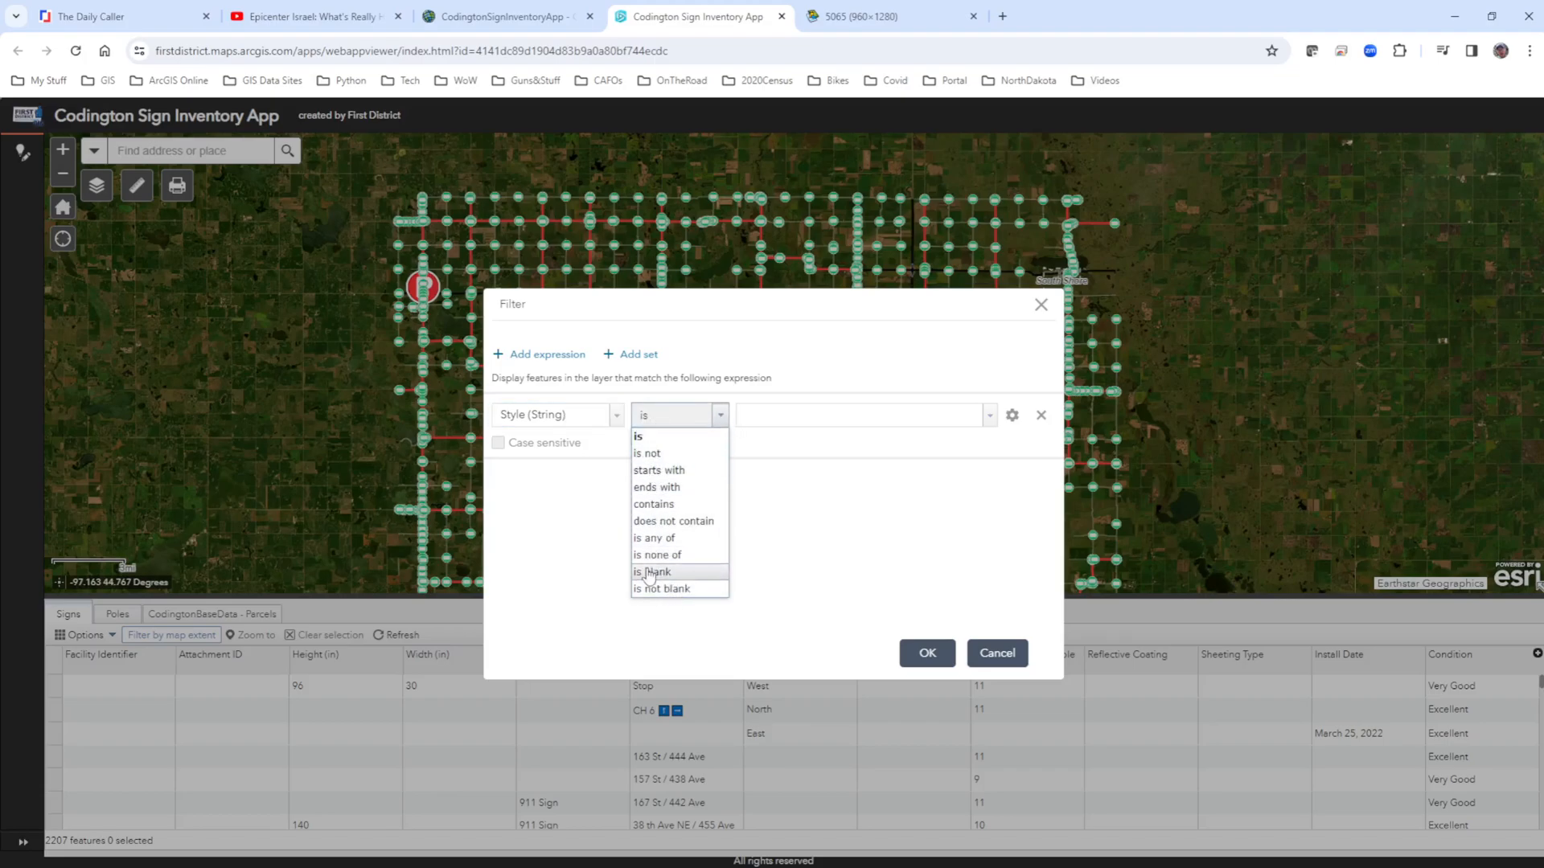
{"action": "left_click", "coordinate": [653, 439]}
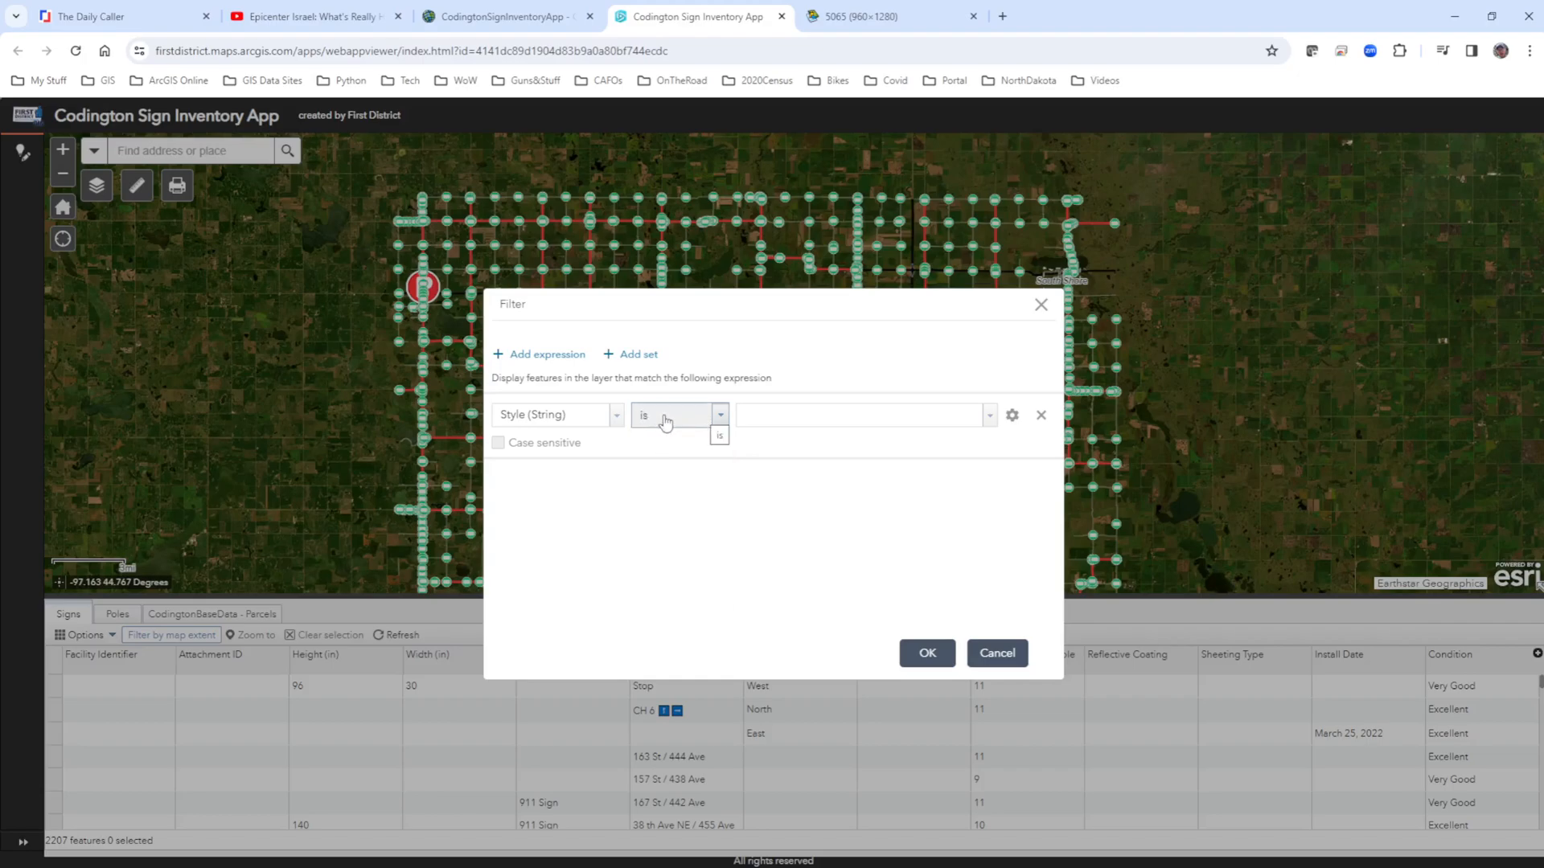
Set the Style expression's value to Yield and apply the filter to the Signs table.
{"action": "left_click", "coordinate": [991, 418]}
{"action": "scroll", "coordinate": [840, 537], "scroll_direction": "down", "scroll_amount": 10}
{"action": "scroll", "coordinate": [840, 531], "scroll_direction": "up", "scroll_amount": 10}
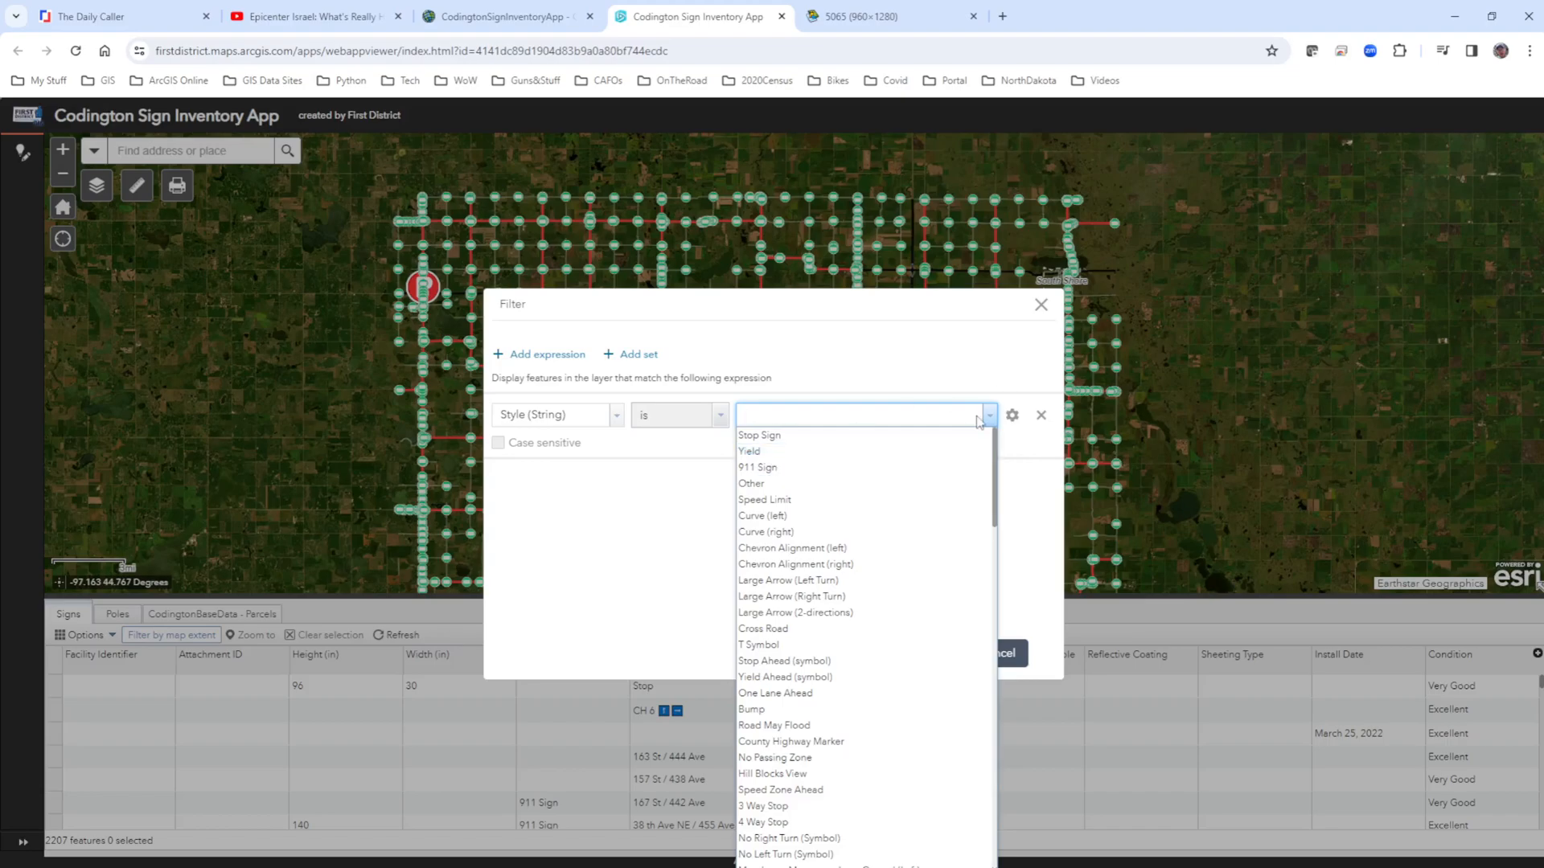
{"action": "key", "text": "Up"}
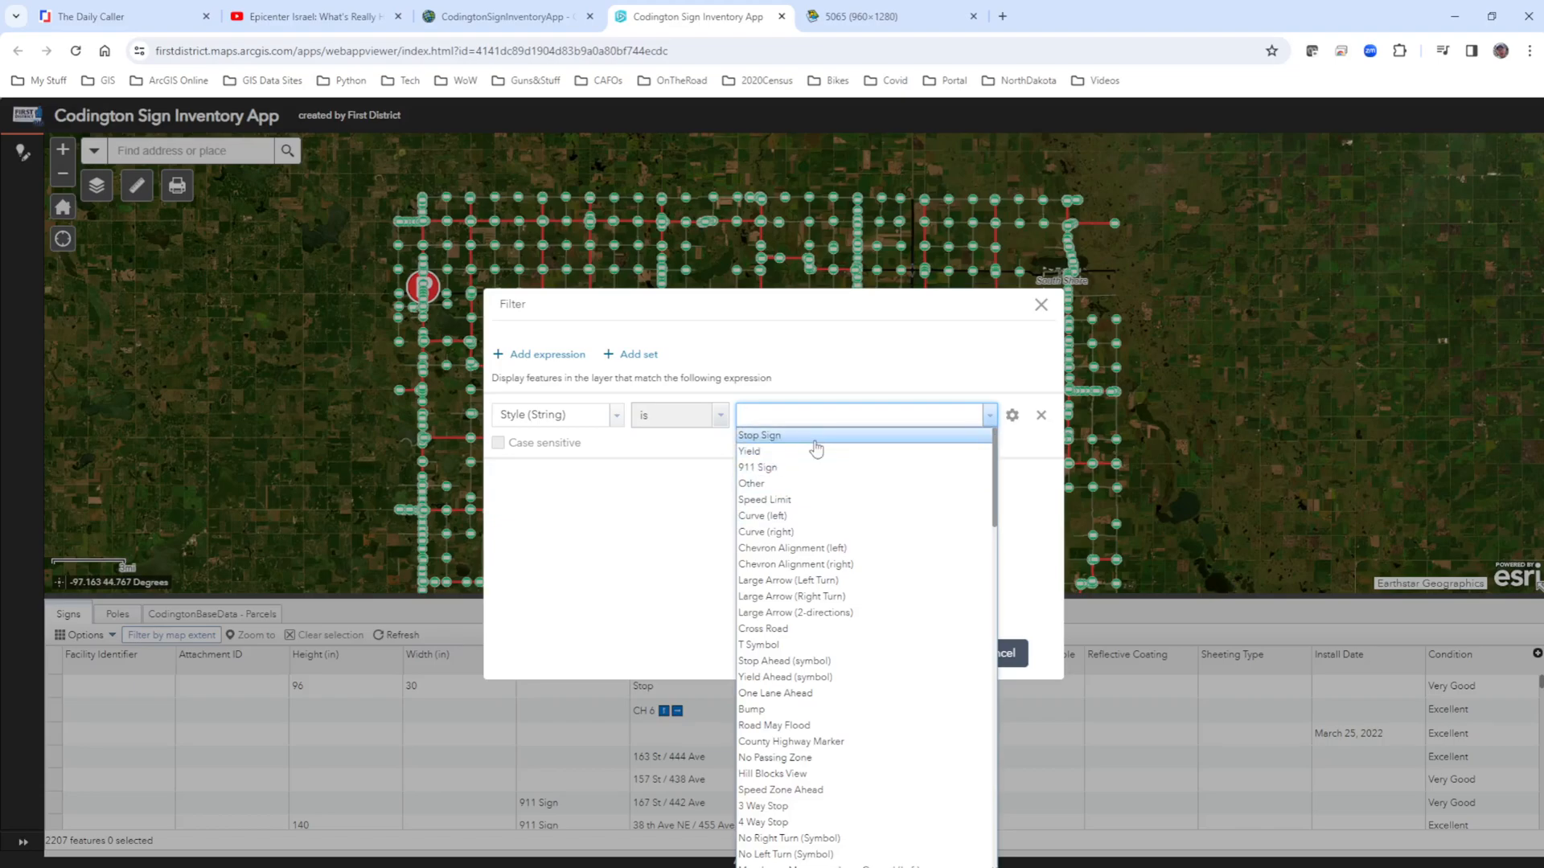
{"action": "left_click", "coordinate": [764, 452]}
{"action": "left_click", "coordinate": [924, 652]}
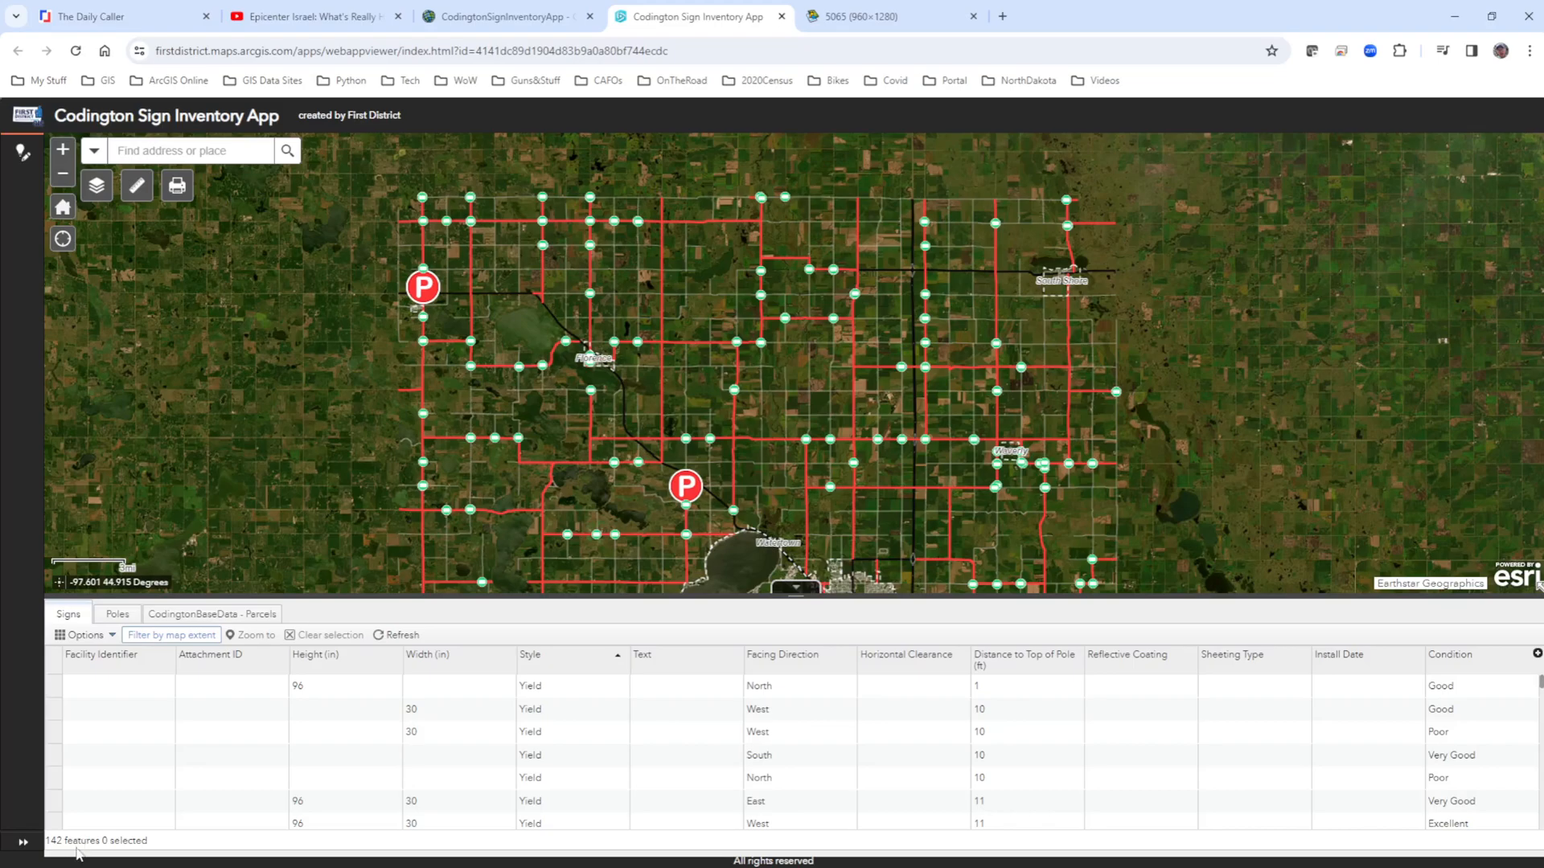
Review the Signs table's current filter expression and close the filter without changing it.
{"action": "left_click", "coordinate": [86, 635]}
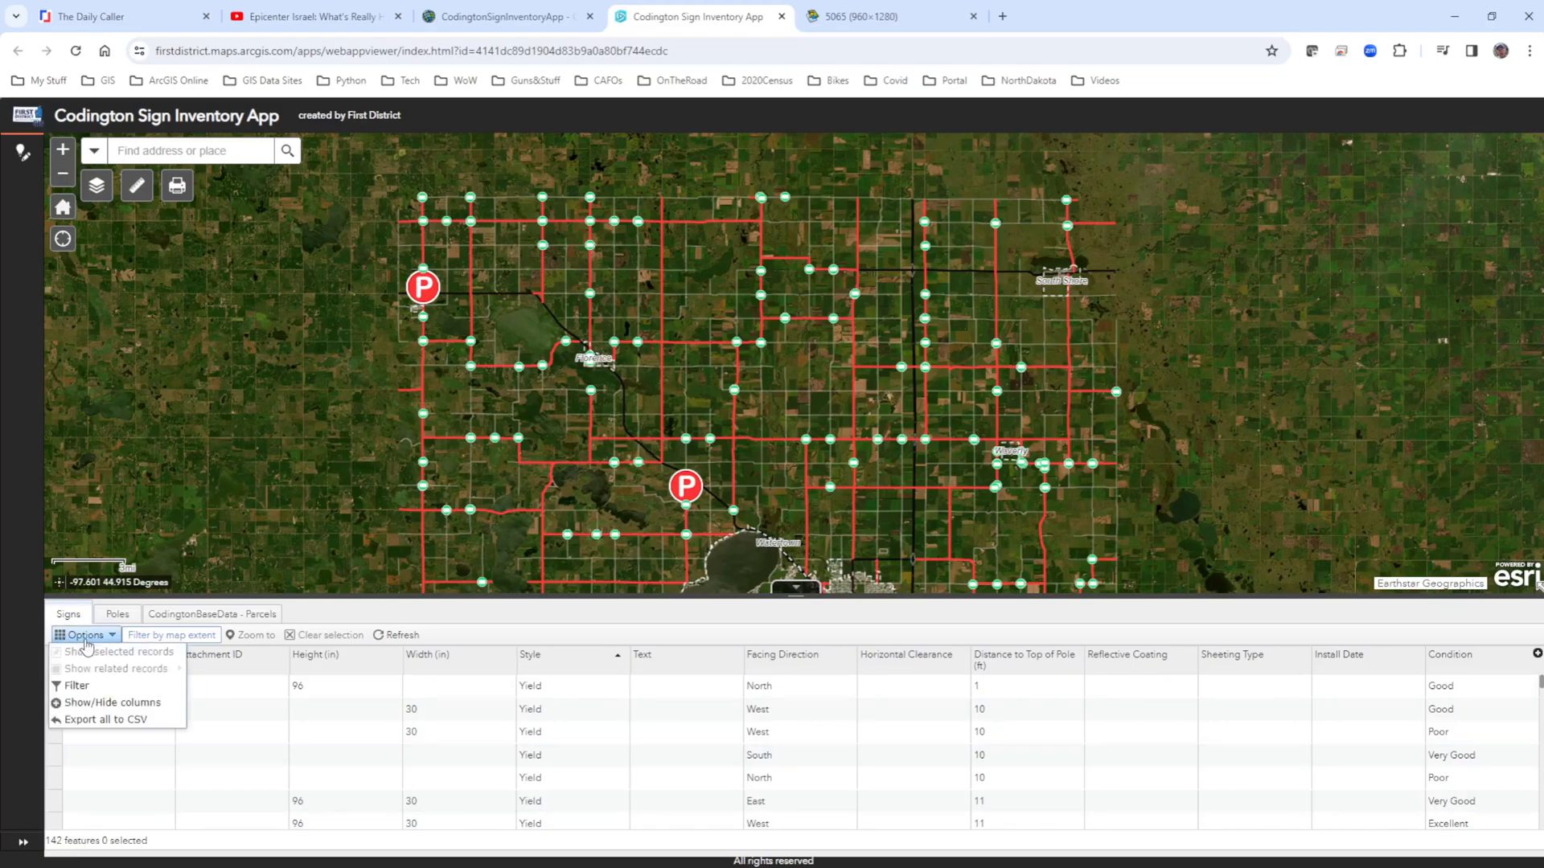
{"action": "left_click", "coordinate": [80, 685]}
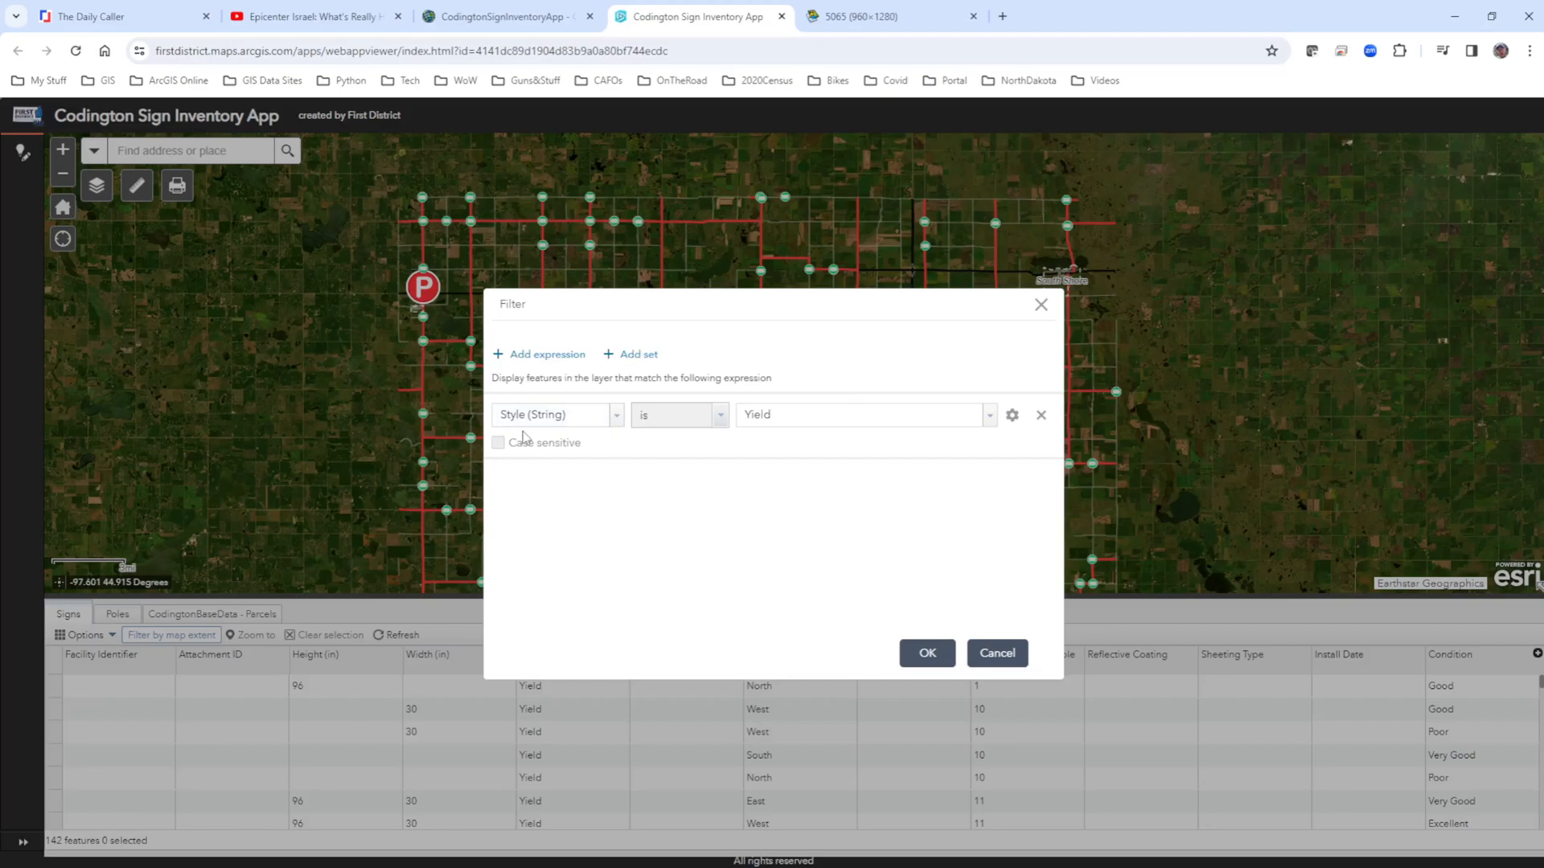
{"action": "left_click", "coordinate": [997, 653]}
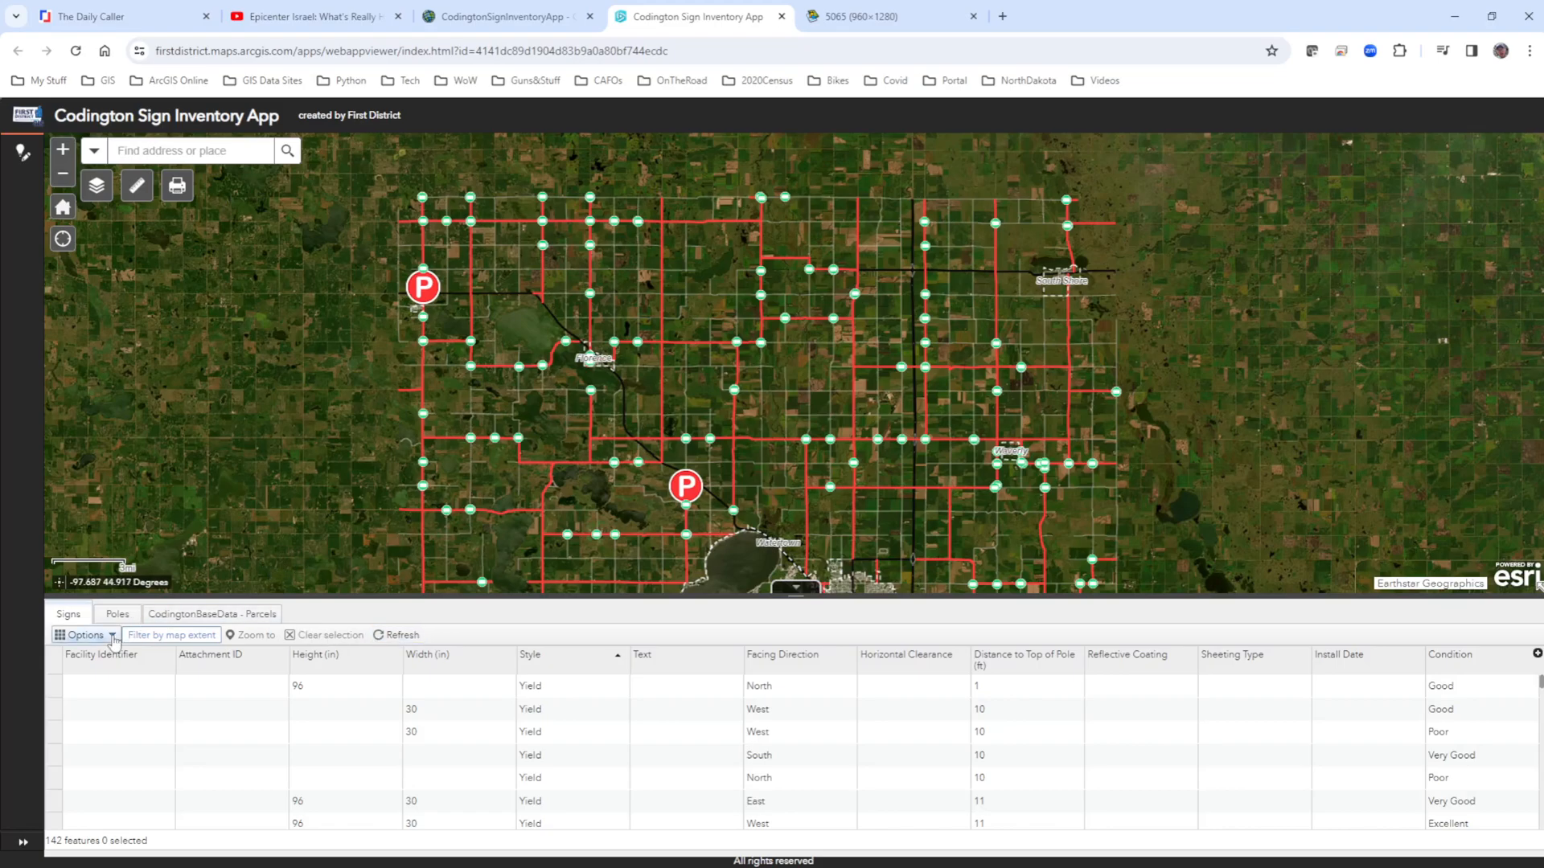
Remove the Yield style expression from the Signs filter and apply the empty filter.
{"action": "left_click", "coordinate": [84, 636]}
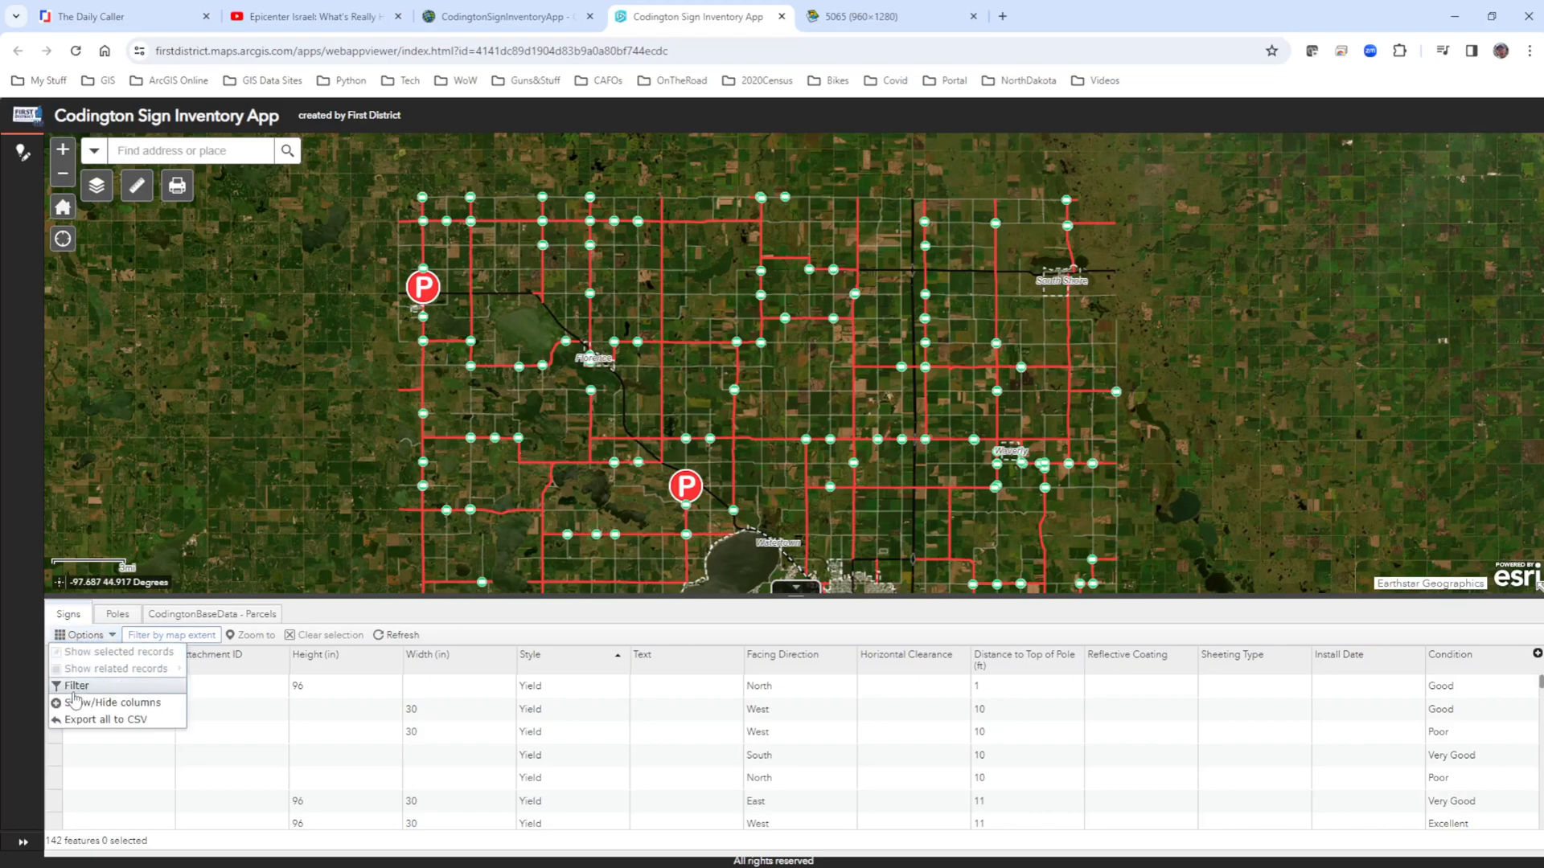
{"action": "left_click", "coordinate": [82, 683]}
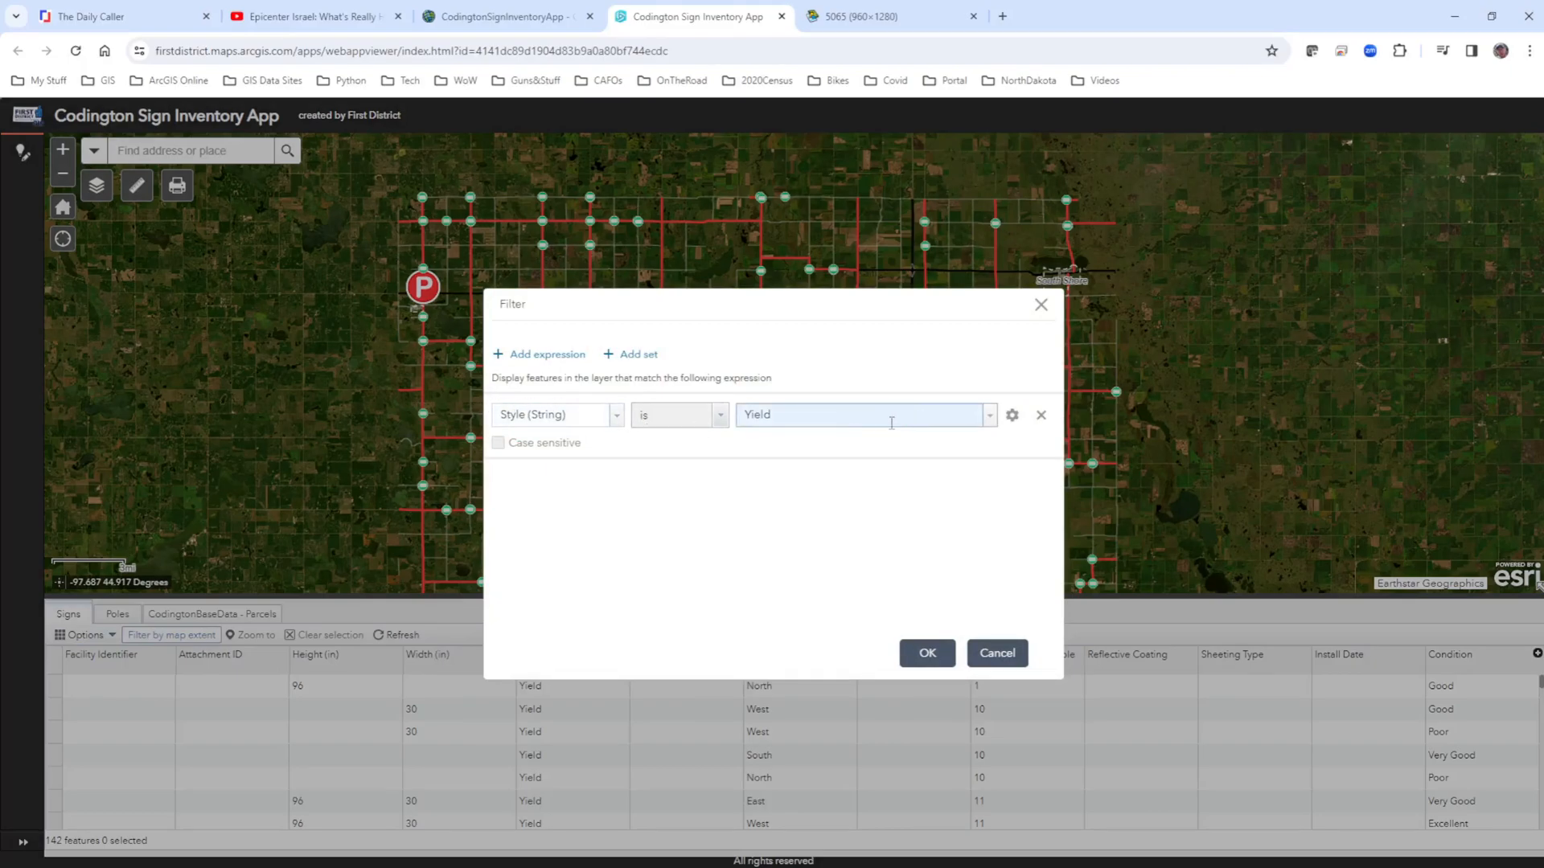
{"action": "left_click", "coordinate": [1041, 416]}
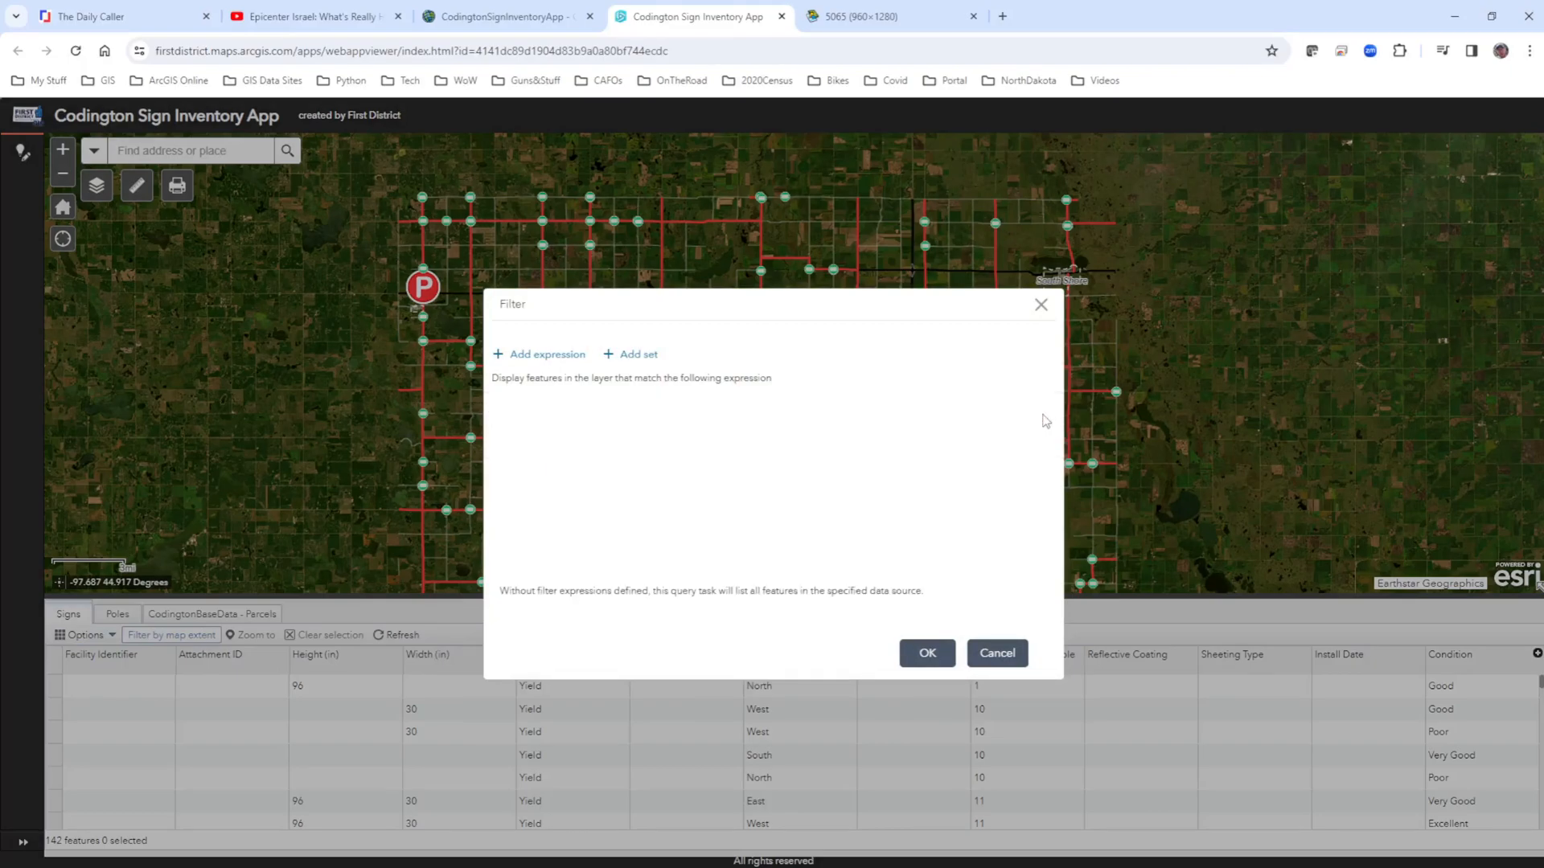
{"action": "left_click", "coordinate": [927, 653]}
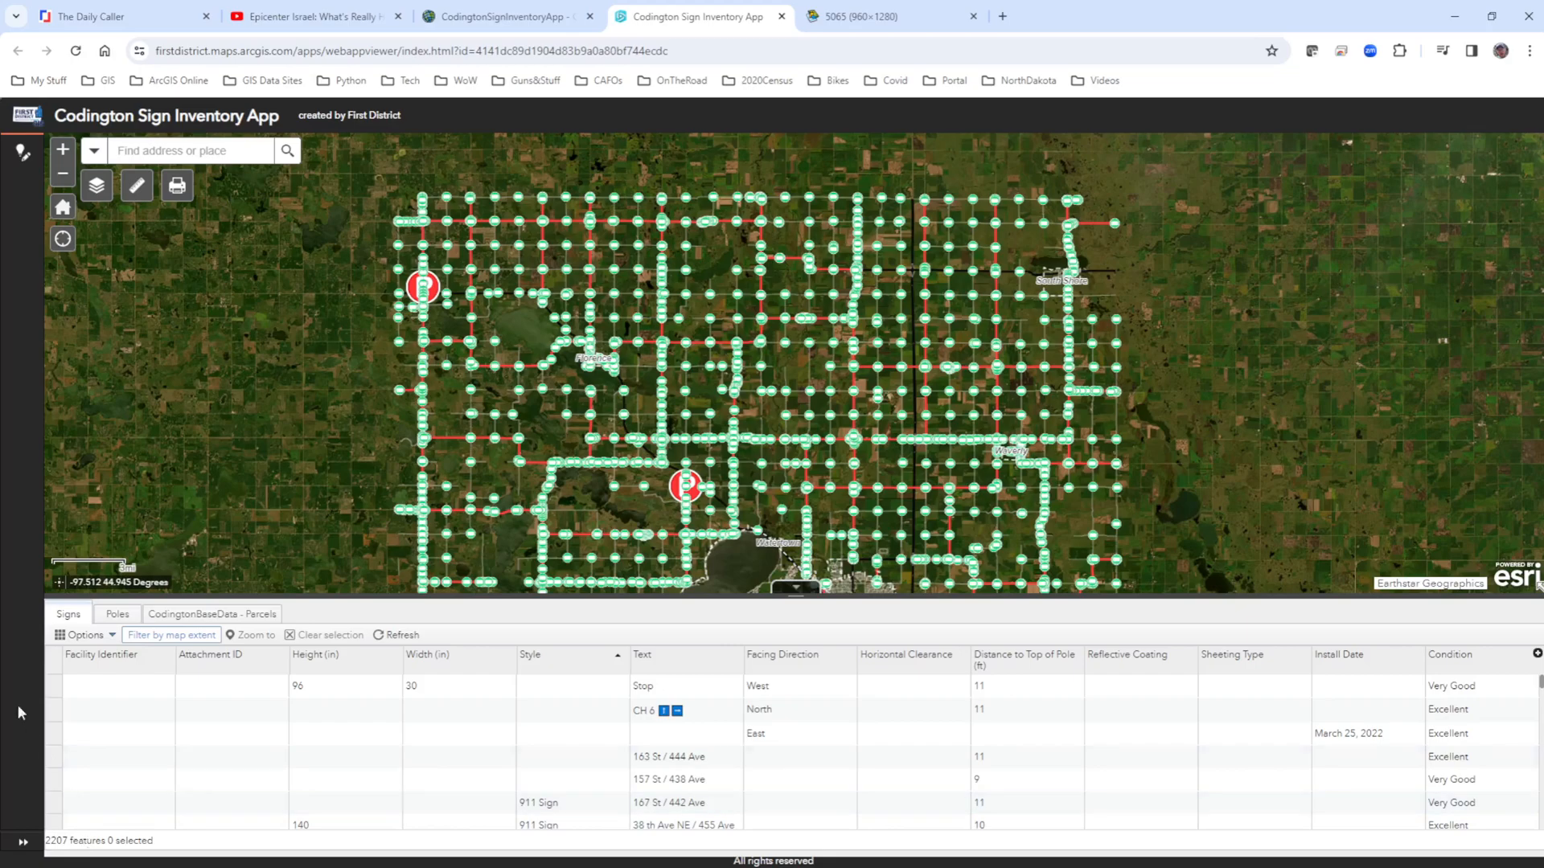
Add an expression set to the Signs filter that matches when any of its expressions are true.
{"action": "left_click", "coordinate": [80, 635]}
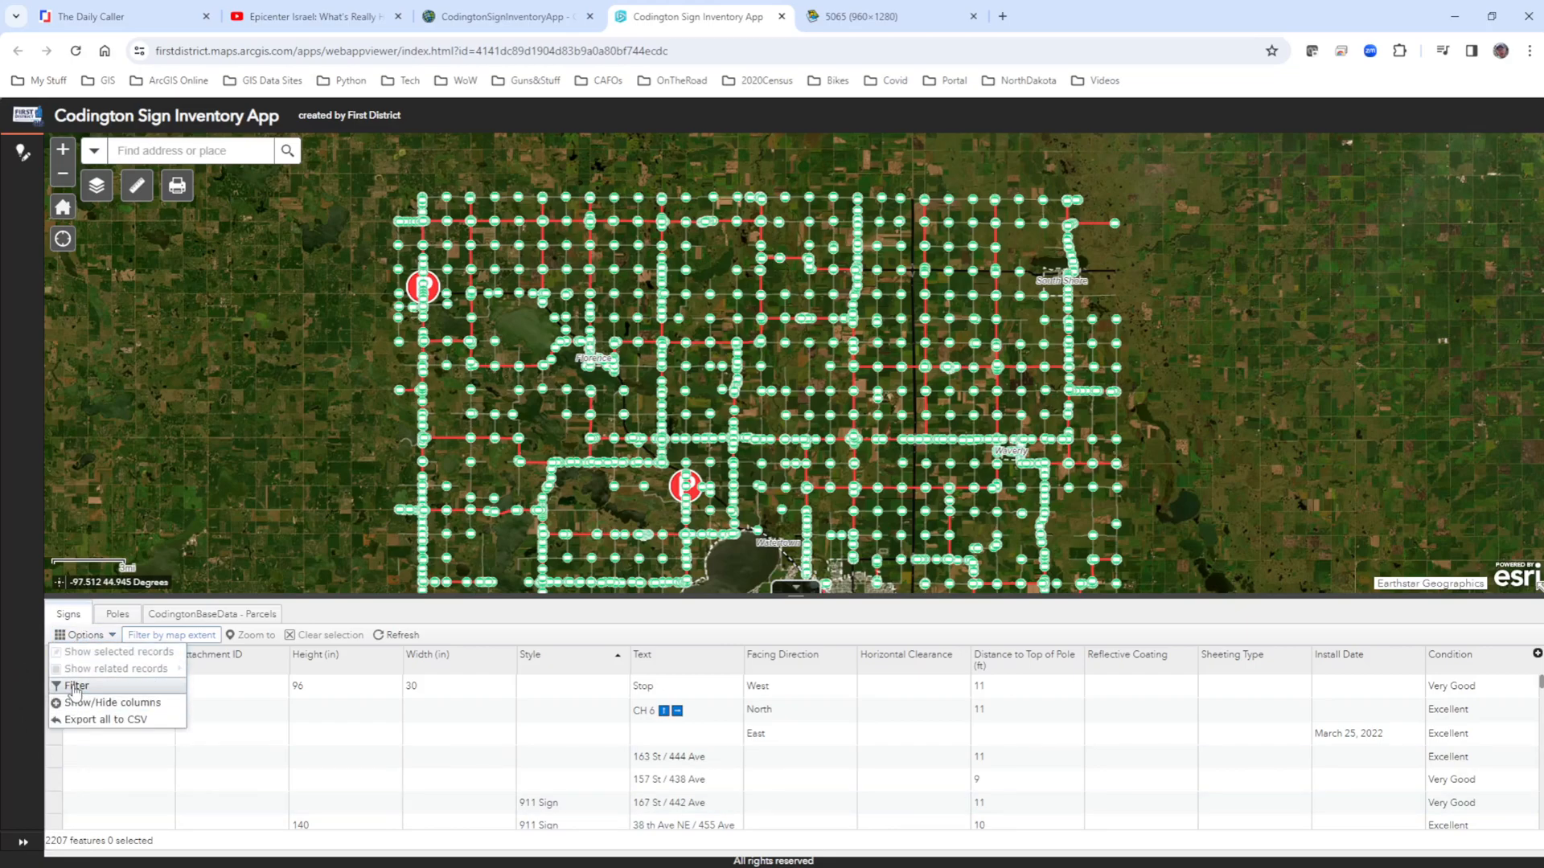
{"action": "left_click", "coordinate": [75, 686]}
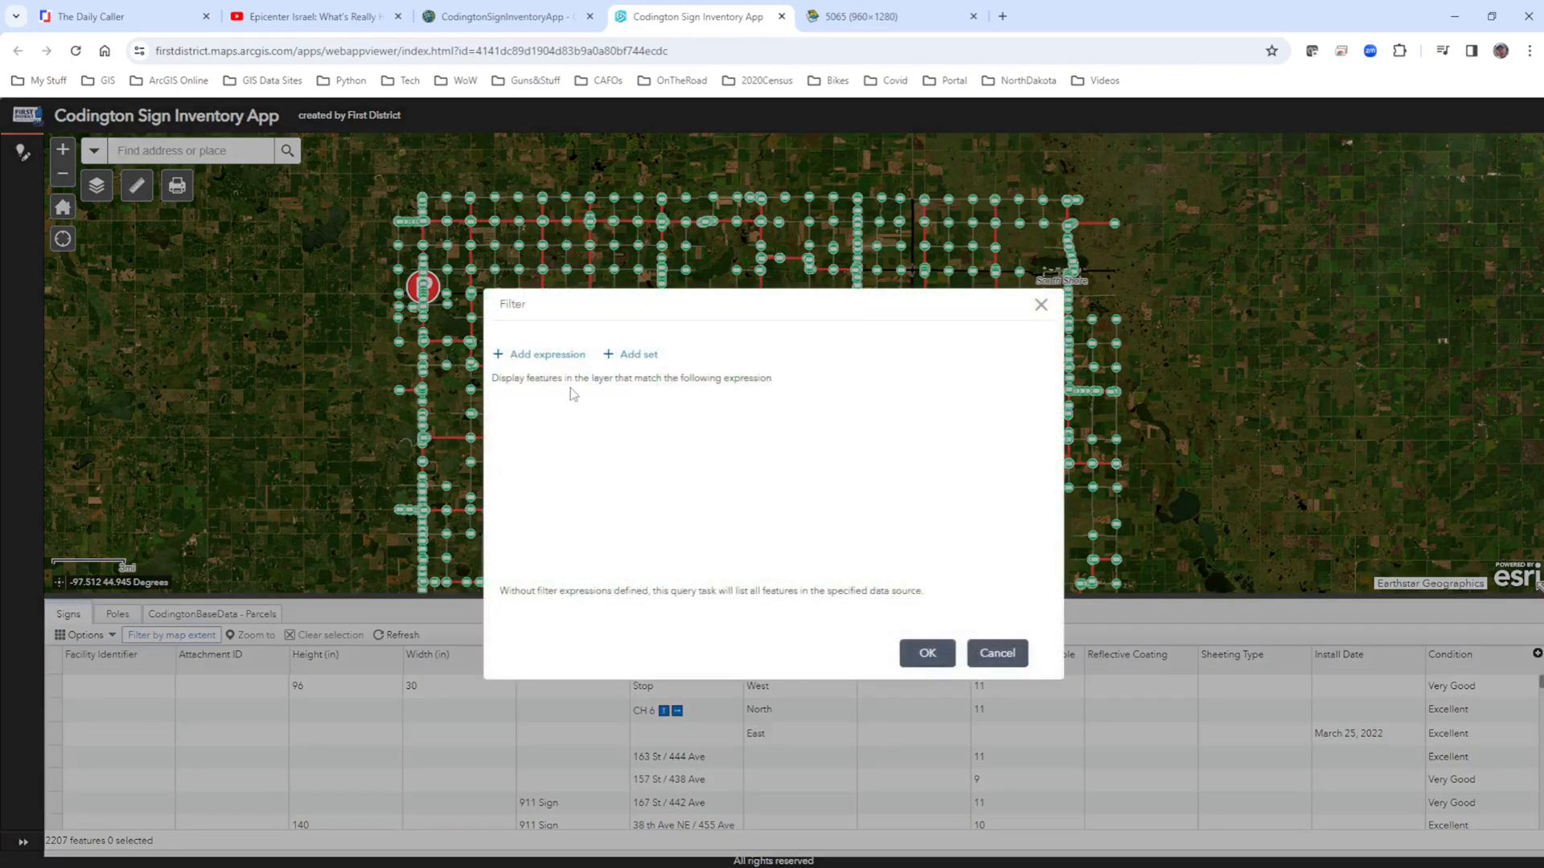
{"action": "left_click", "coordinate": [635, 364]}
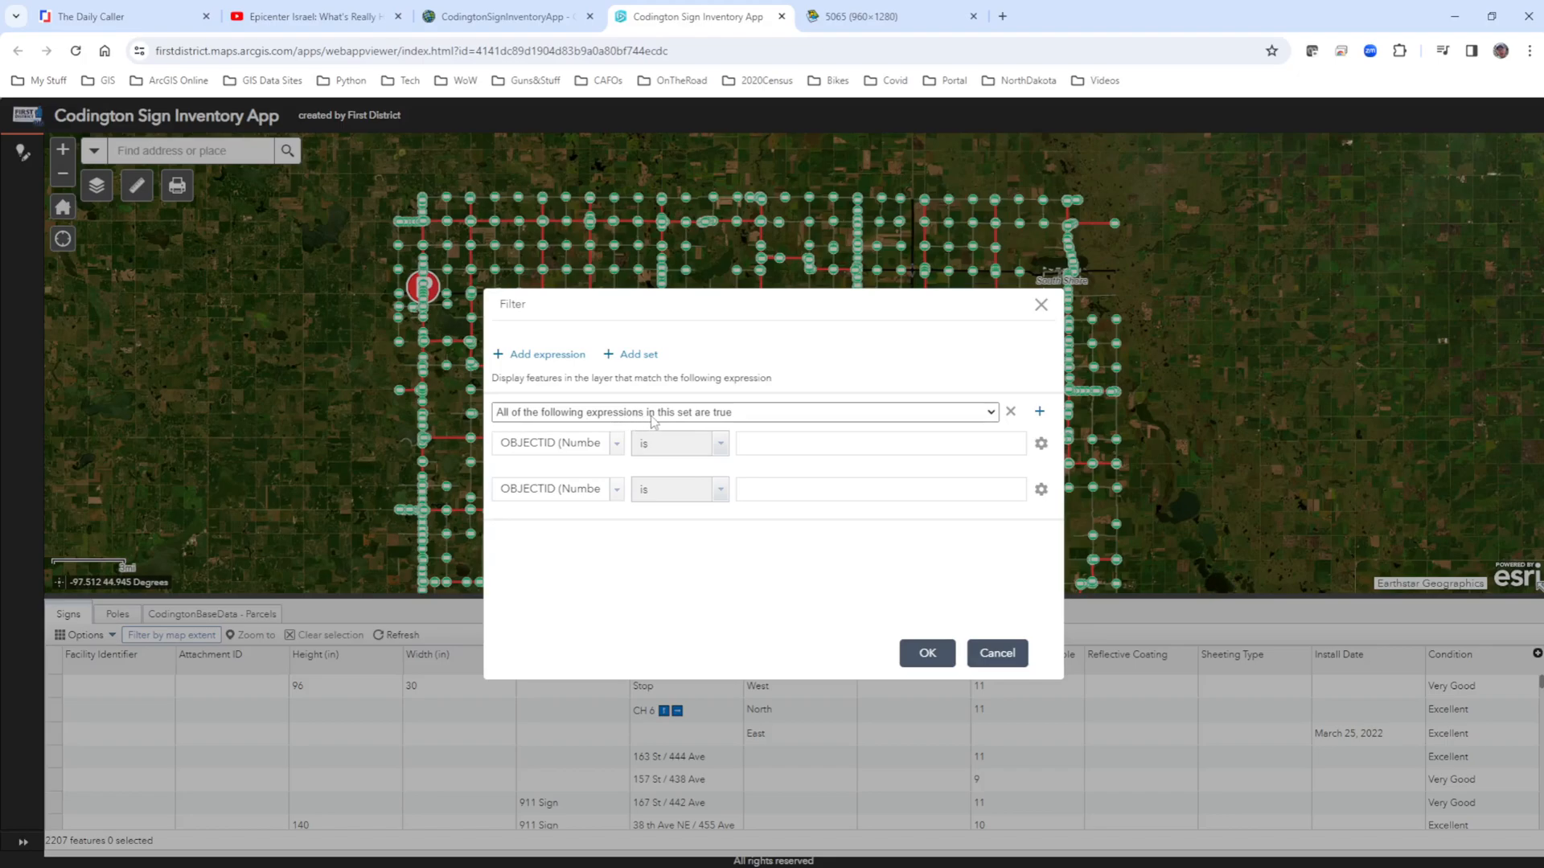
{"action": "left_click", "coordinate": [994, 417]}
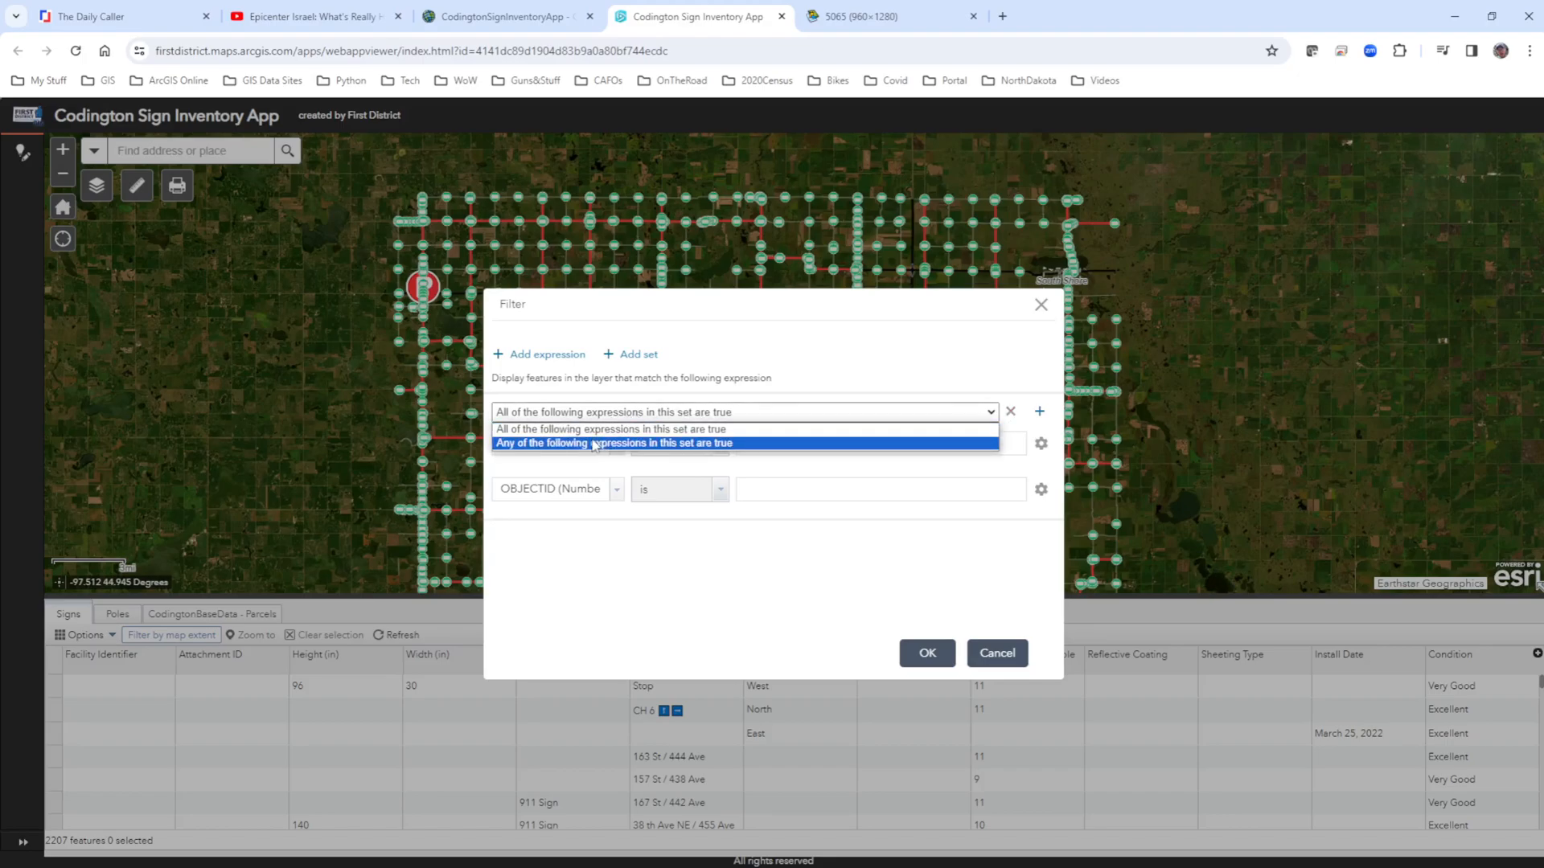
{"action": "left_click", "coordinate": [694, 435]}
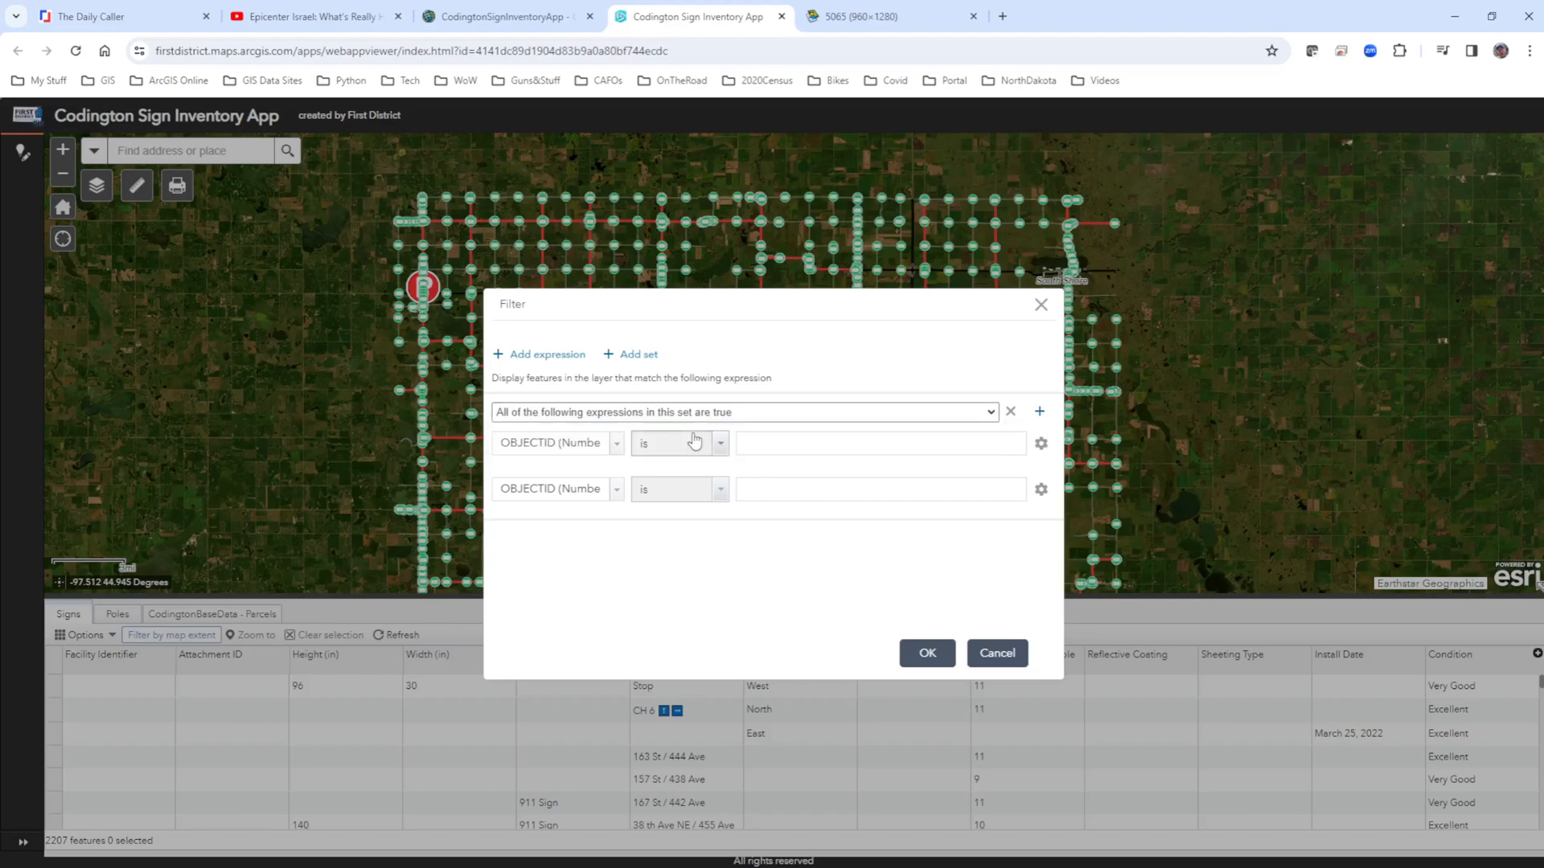
{"action": "left_click", "coordinate": [893, 445]}
{"action": "left_click", "coordinate": [720, 413]}
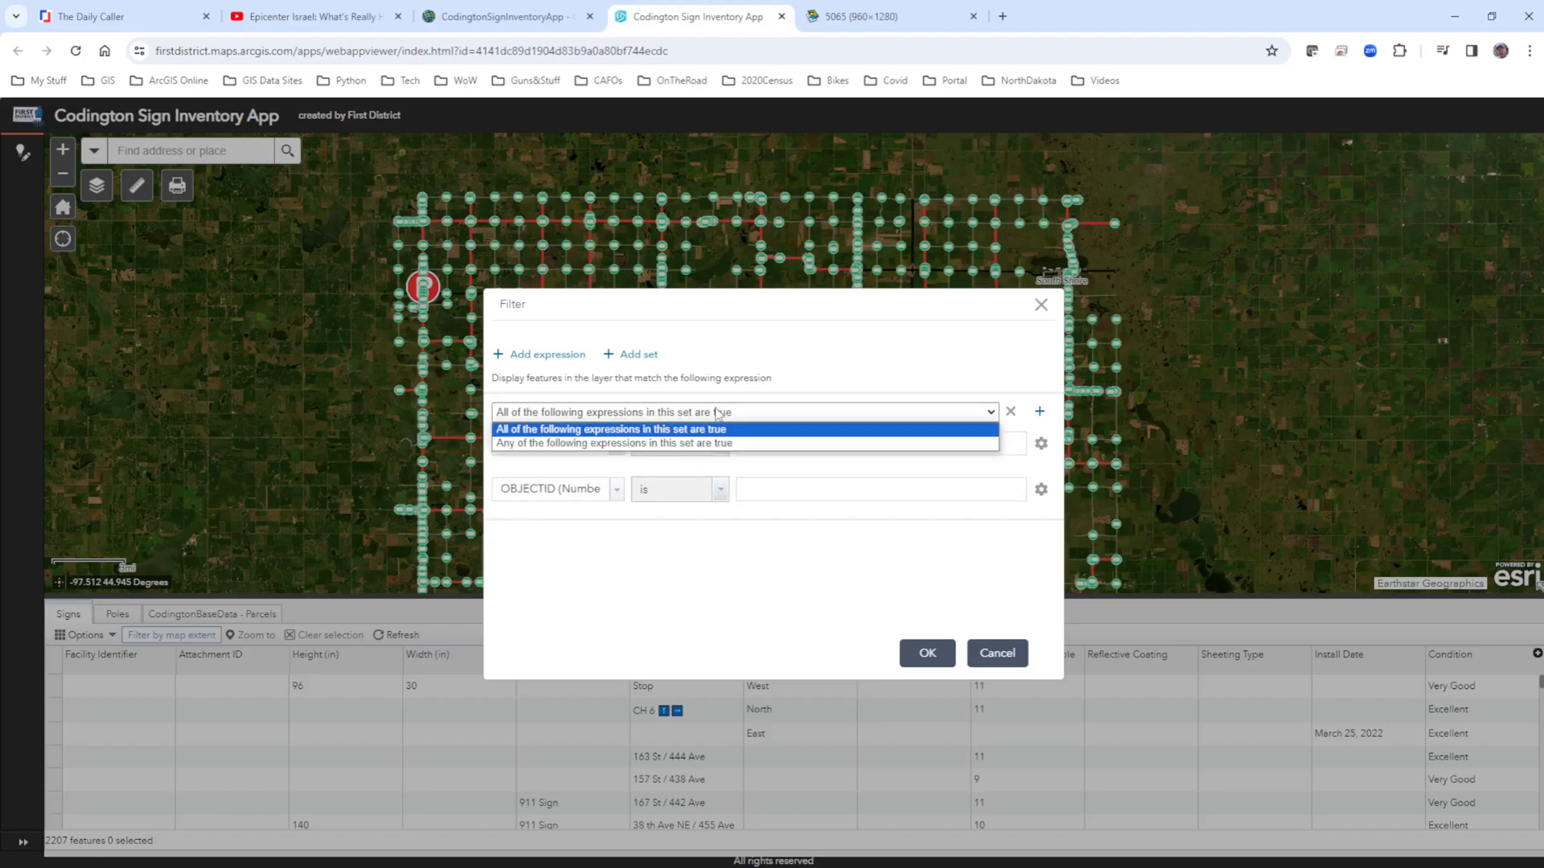
{"action": "left_click", "coordinate": [668, 444]}
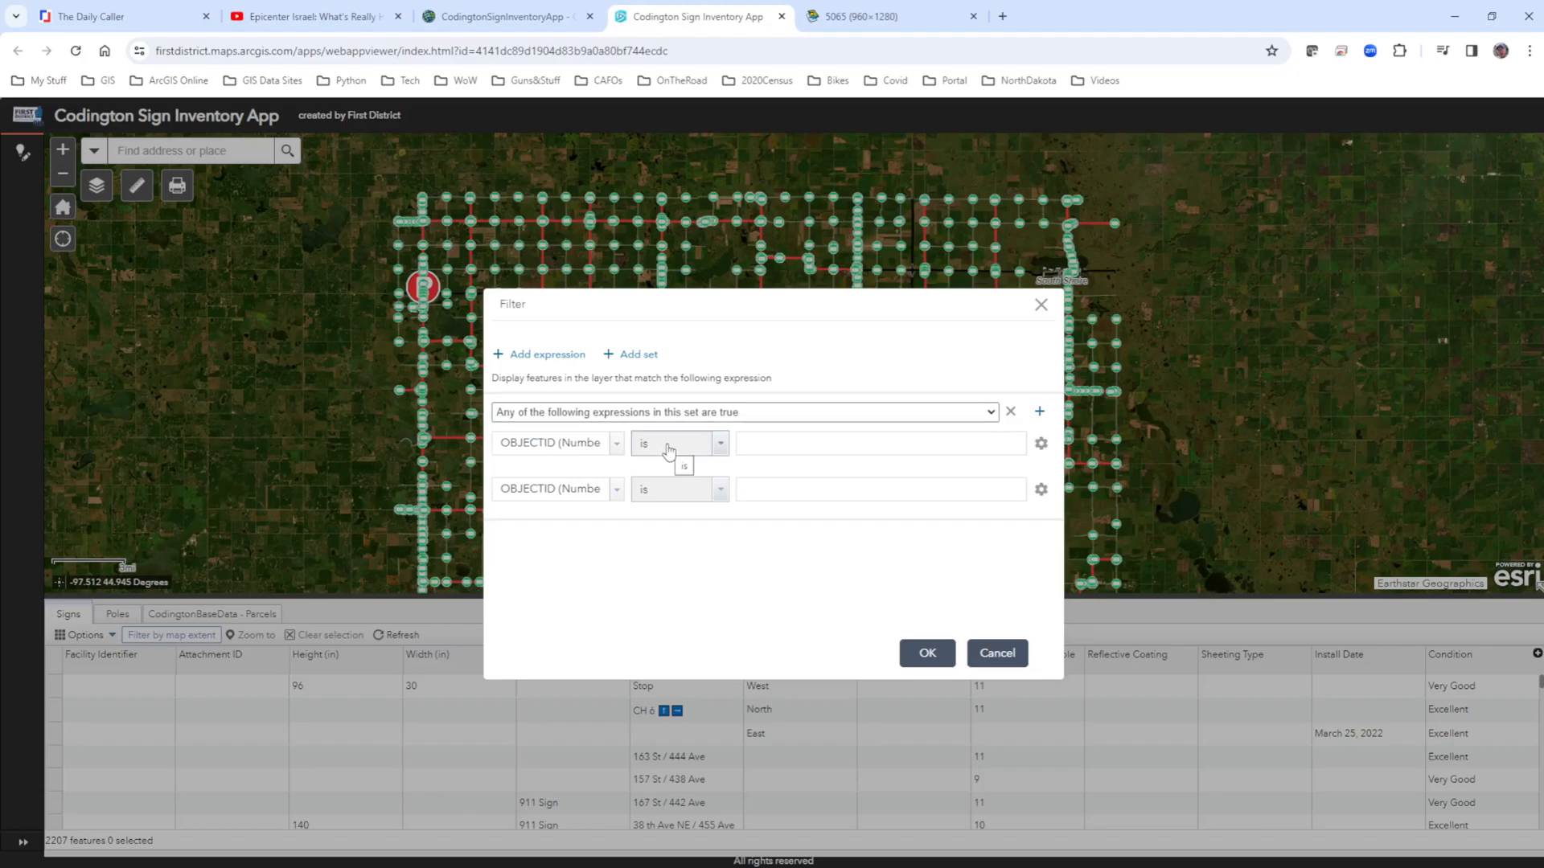
{"action": "left_click", "coordinate": [838, 447]}
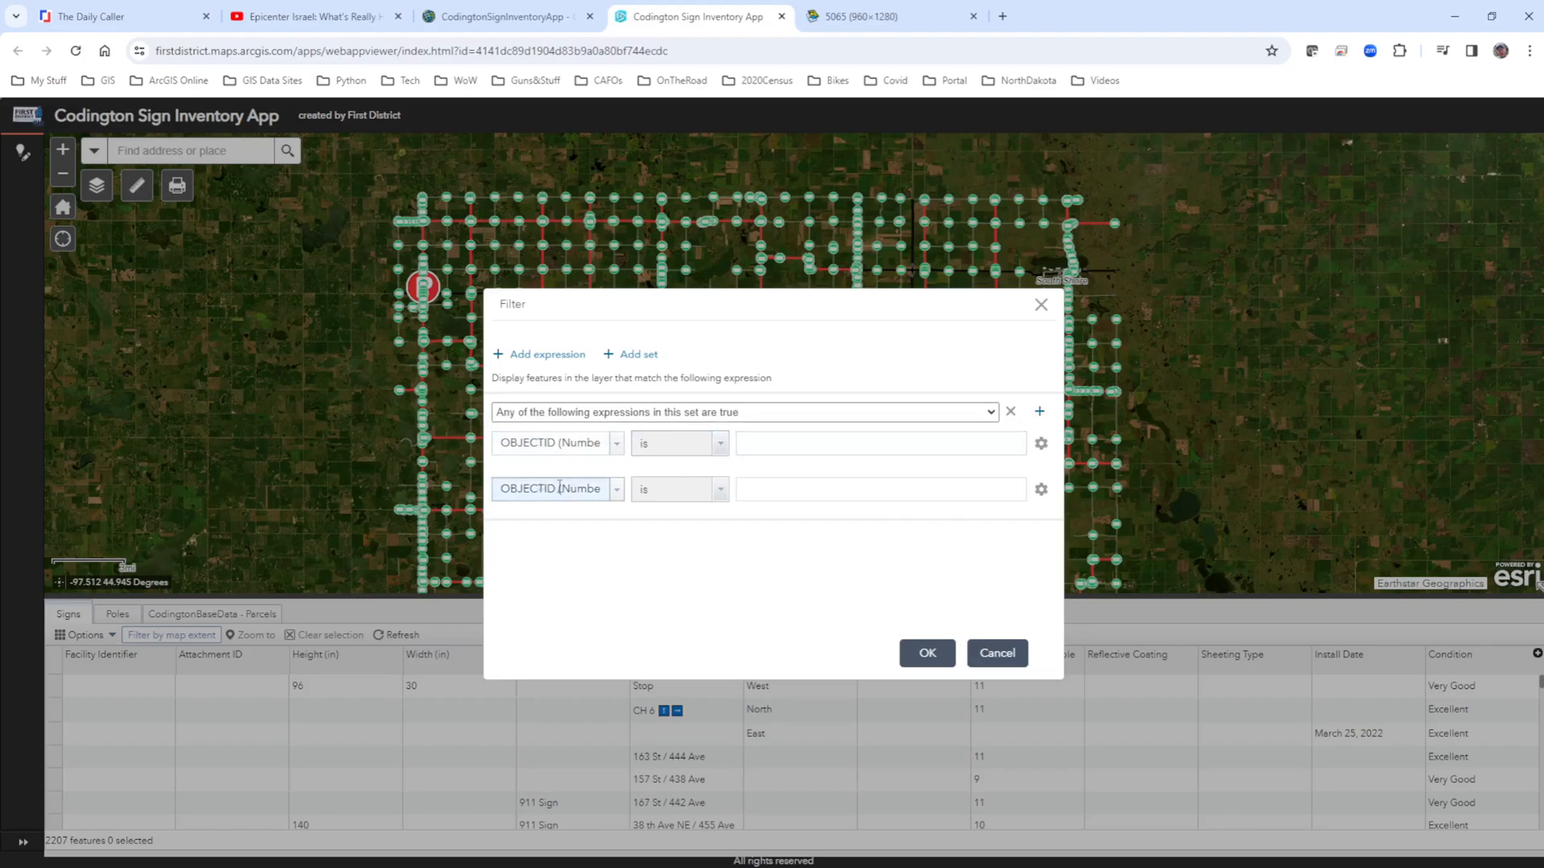
Define the set's first expression as Style is Yield.
{"action": "left_click", "coordinate": [617, 445]}
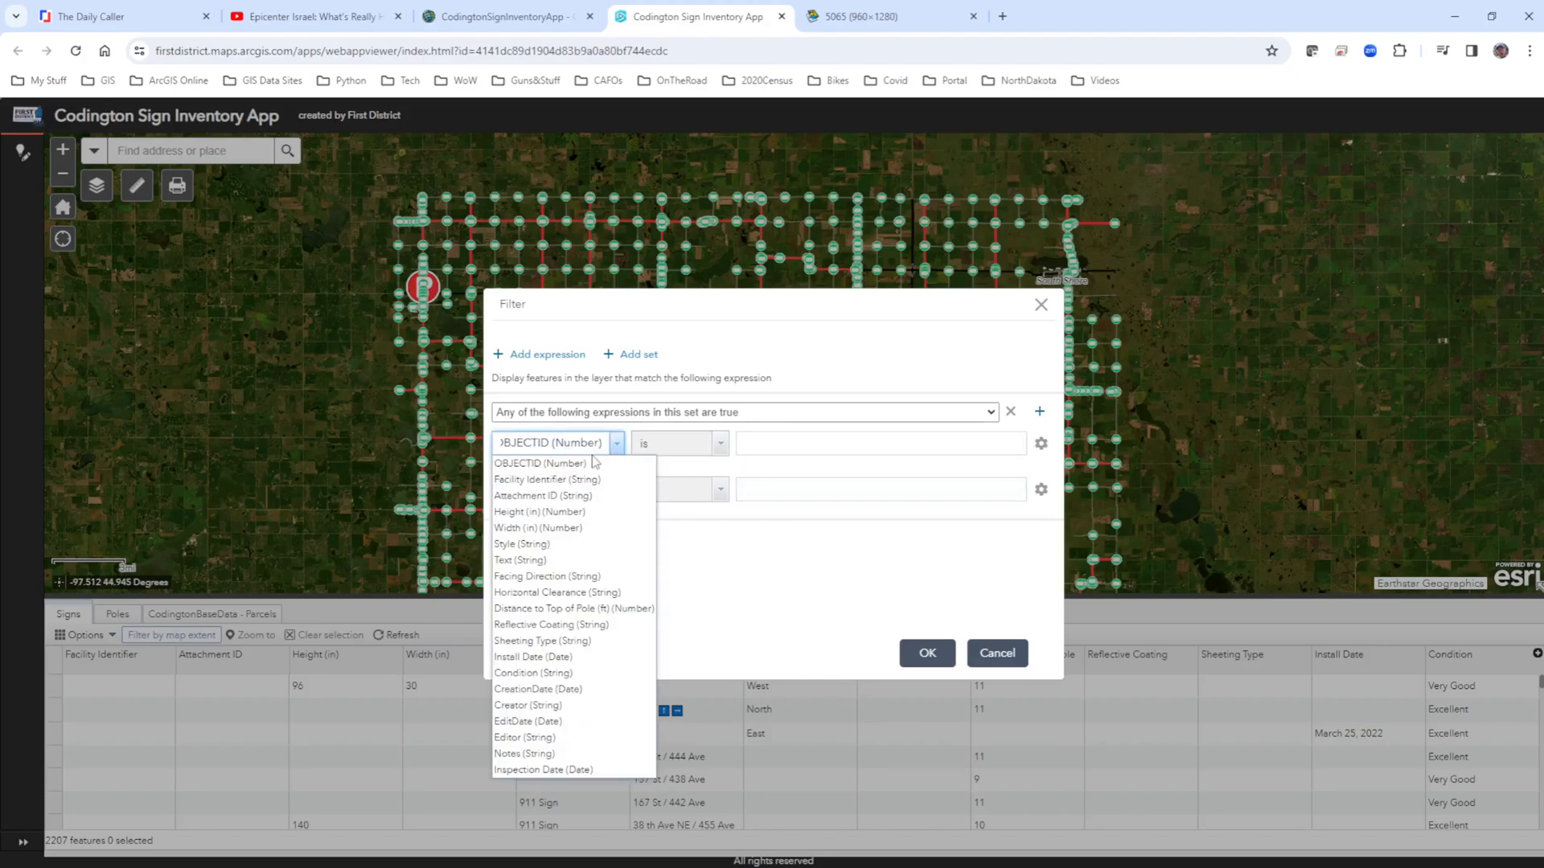
{"action": "left_click", "coordinate": [533, 546]}
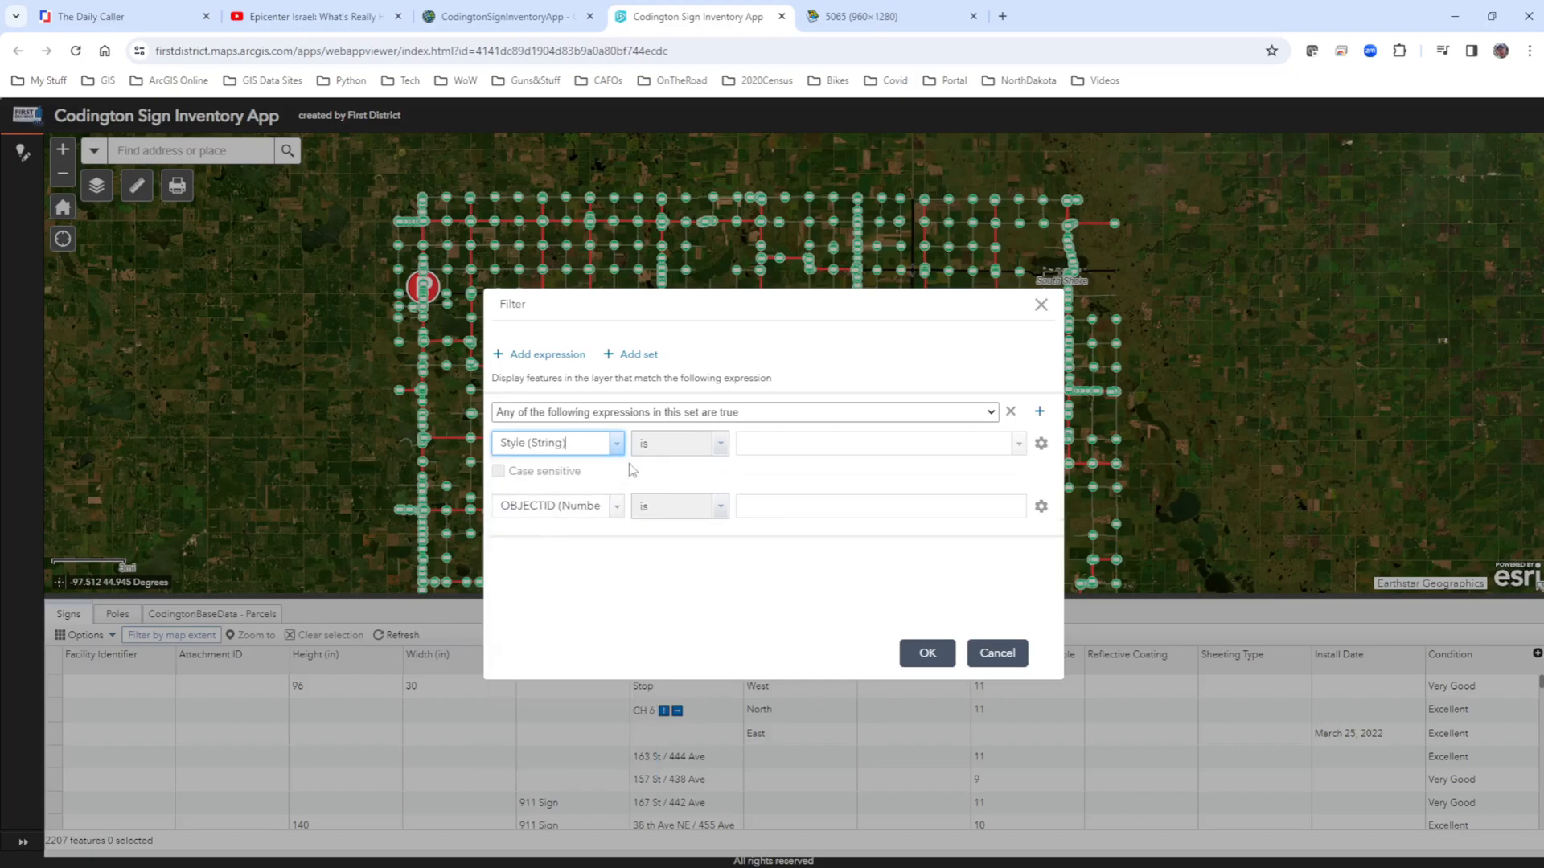
{"action": "left_click", "coordinate": [773, 446]}
{"action": "type", "text": "Yield"}
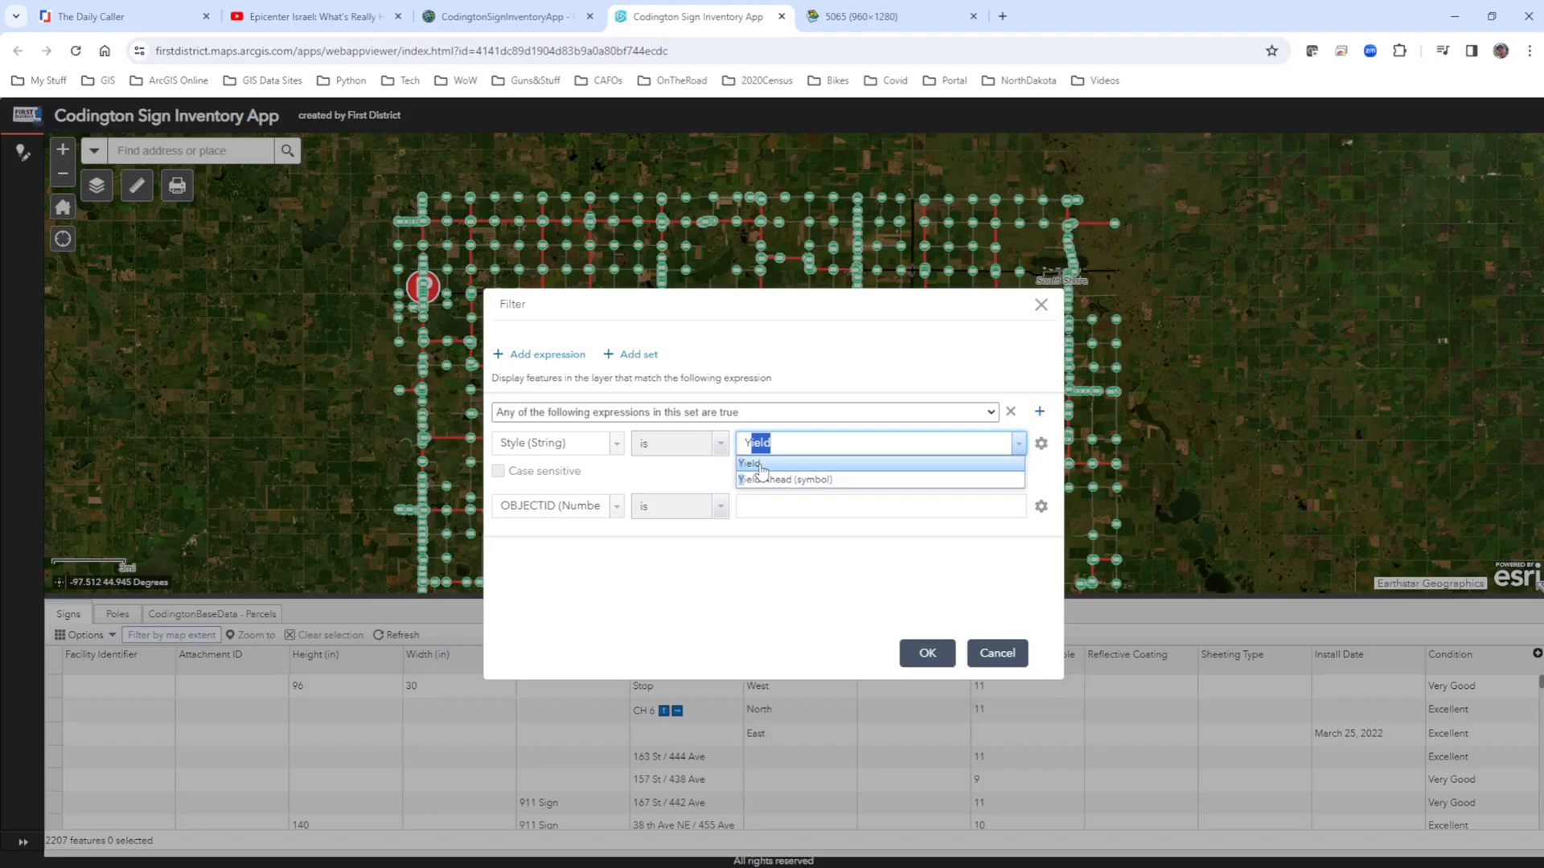
{"action": "left_click", "coordinate": [760, 466]}
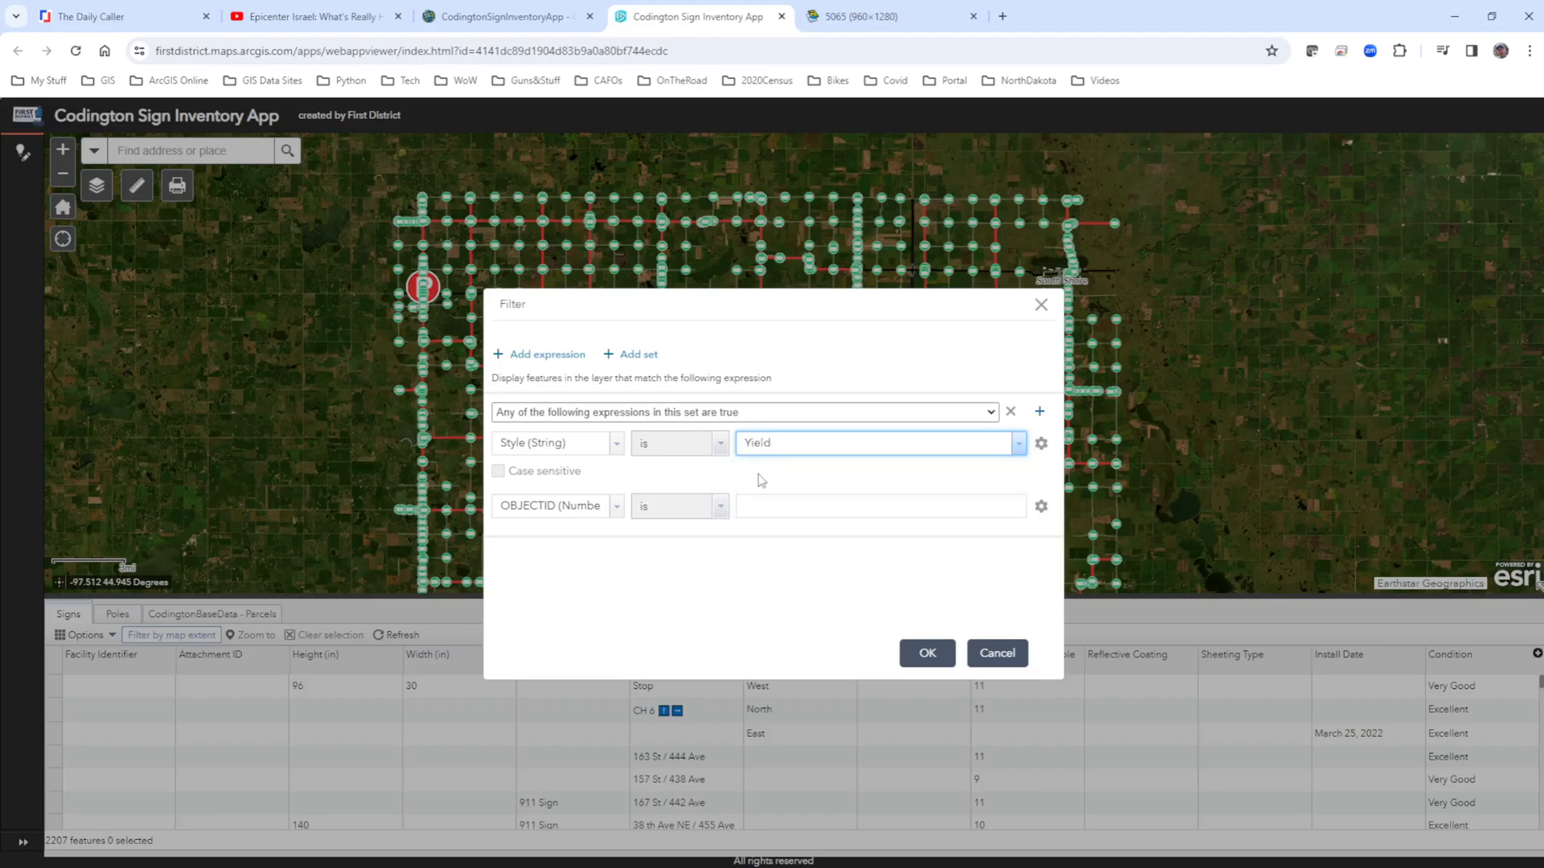
Define the set's second expression as Style is Yield Ahead (symbol) and apply the filter.
{"action": "left_click", "coordinate": [617, 516]}
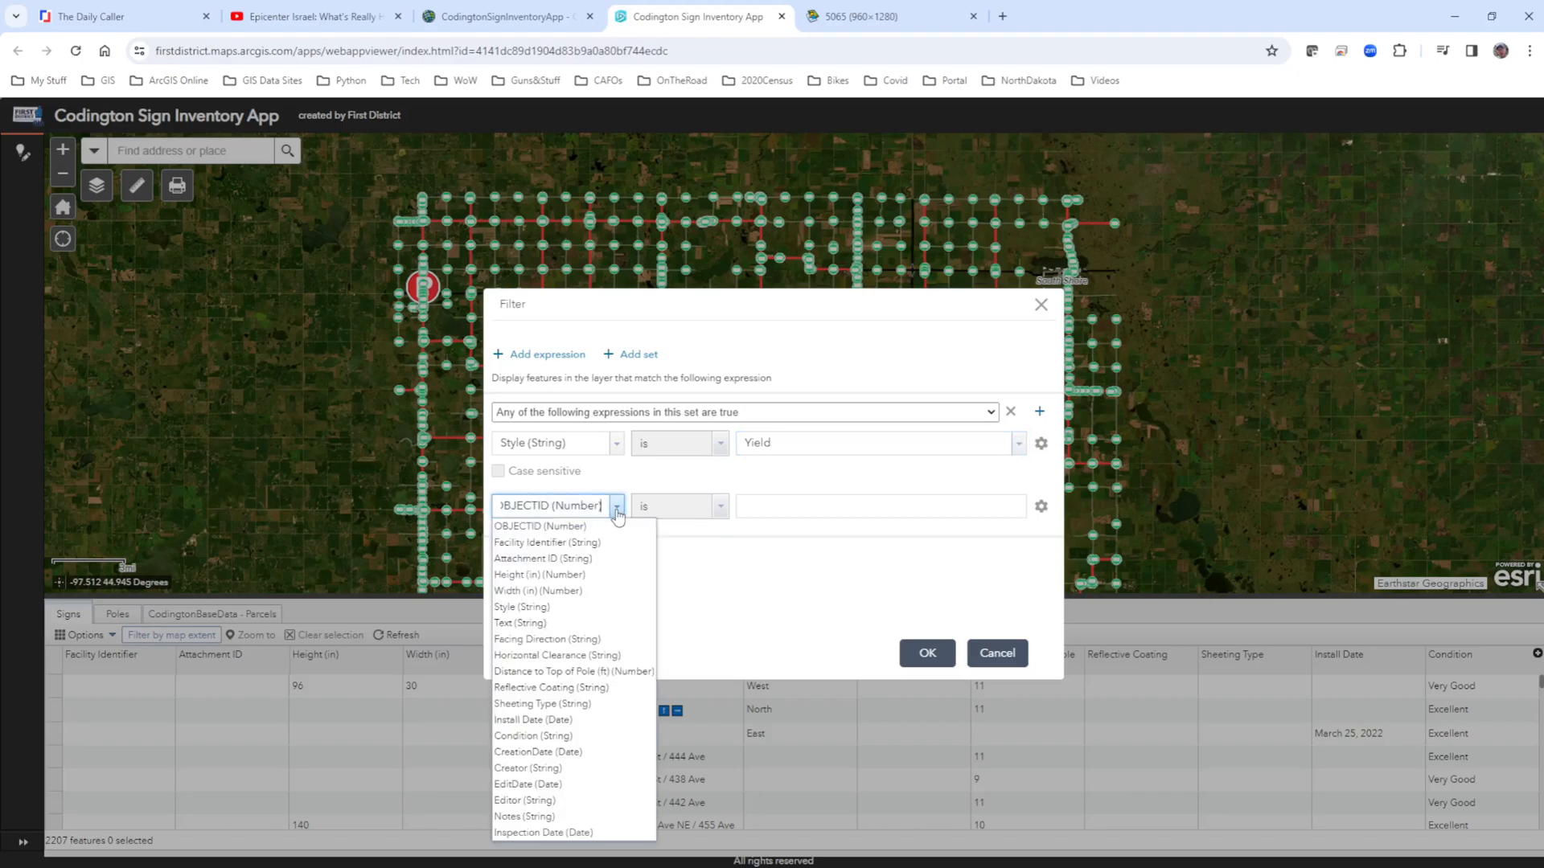
{"action": "left_click", "coordinate": [553, 609]}
{"action": "left_click", "coordinate": [782, 504]}
{"action": "type", "text": "Yield"}
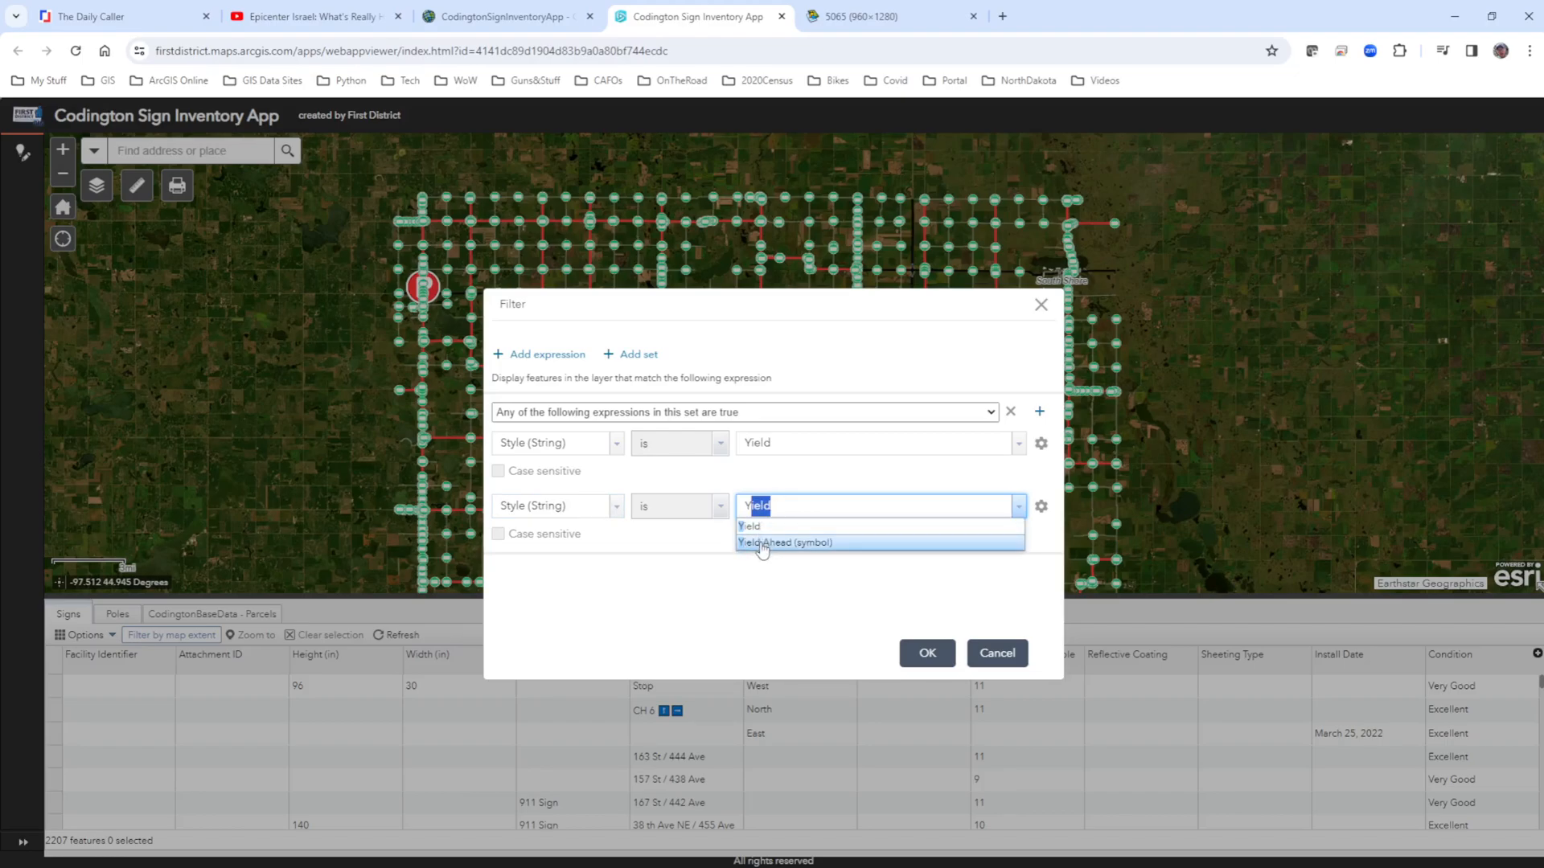
{"action": "left_click", "coordinate": [762, 544]}
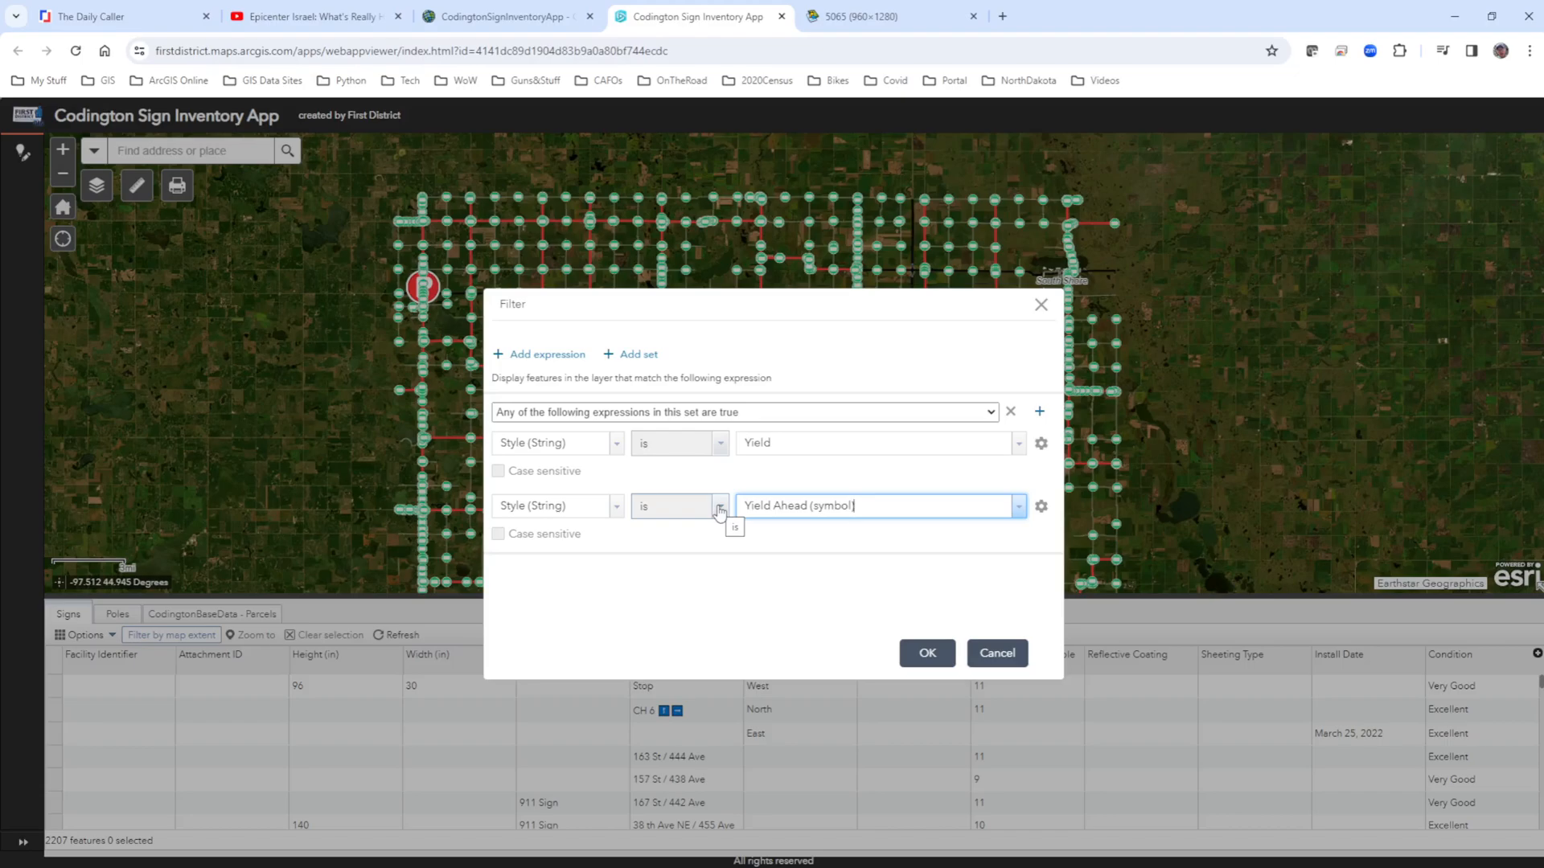
{"action": "left_click", "coordinate": [929, 654]}
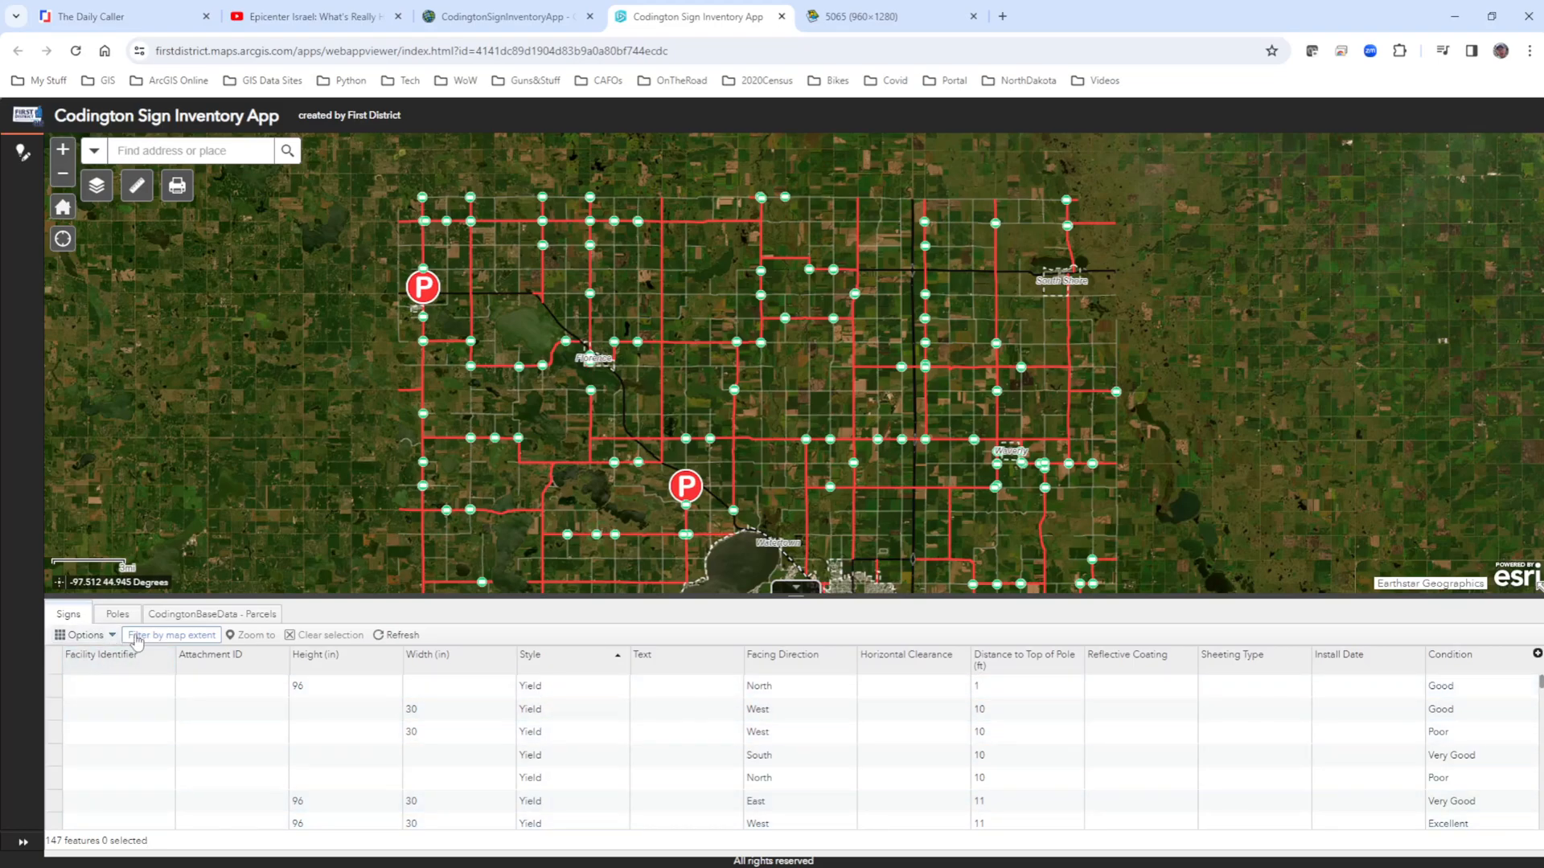
Remove the expression set containing the Yield and Yield Ahead (symbol) conditions from the Signs filter.
{"action": "left_click", "coordinate": [91, 639]}
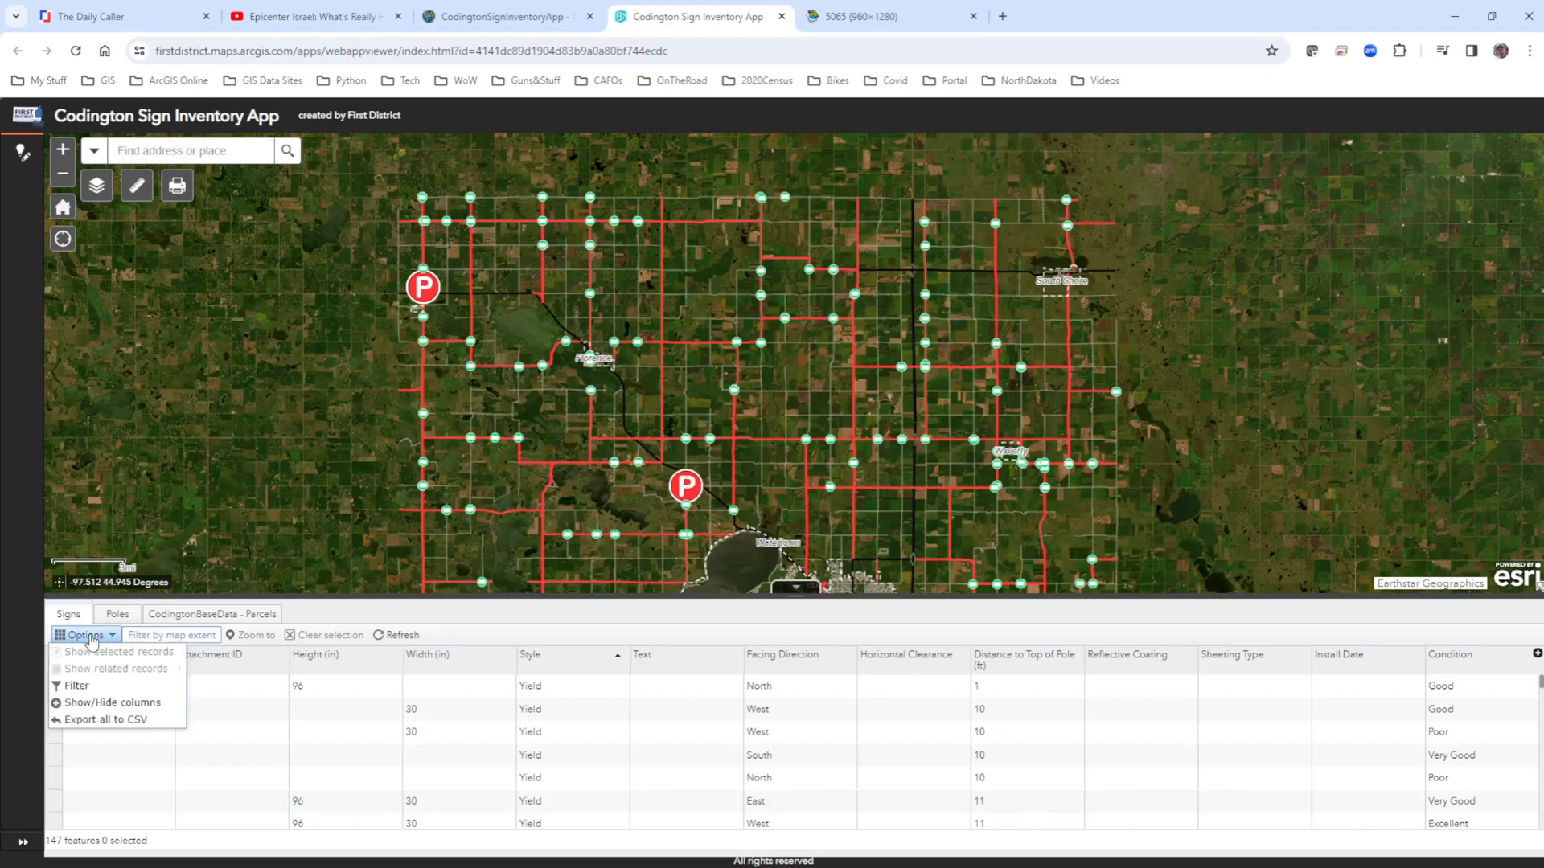
{"action": "left_click", "coordinate": [74, 685]}
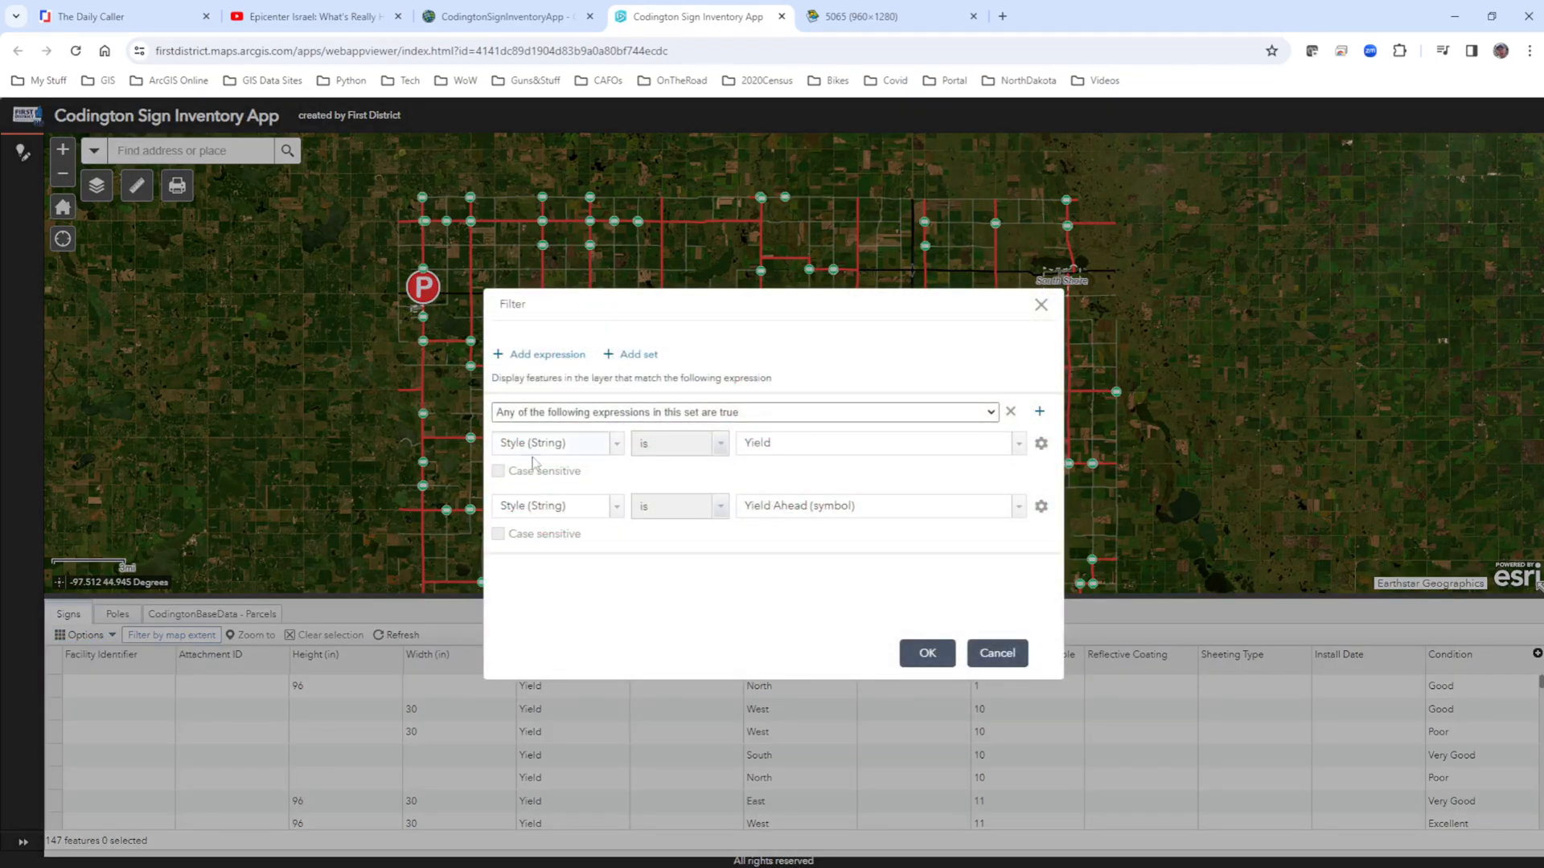
{"action": "left_click", "coordinate": [1011, 412]}
Add a single Signs filter expression where Style is Yield and apply the filter.
{"action": "left_click", "coordinate": [524, 357]}
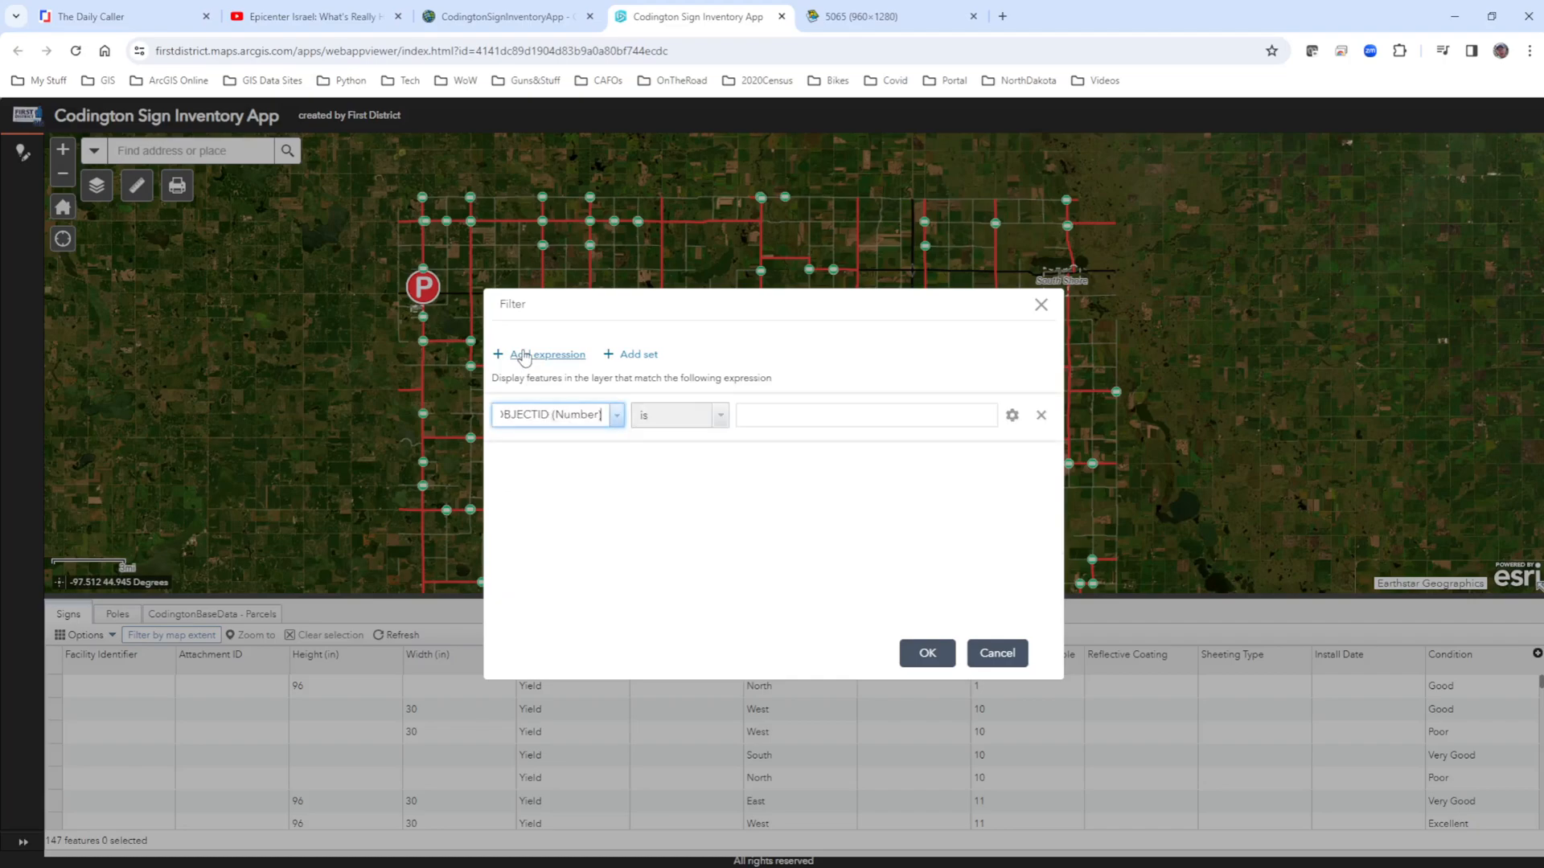
{"action": "left_click", "coordinate": [615, 415]}
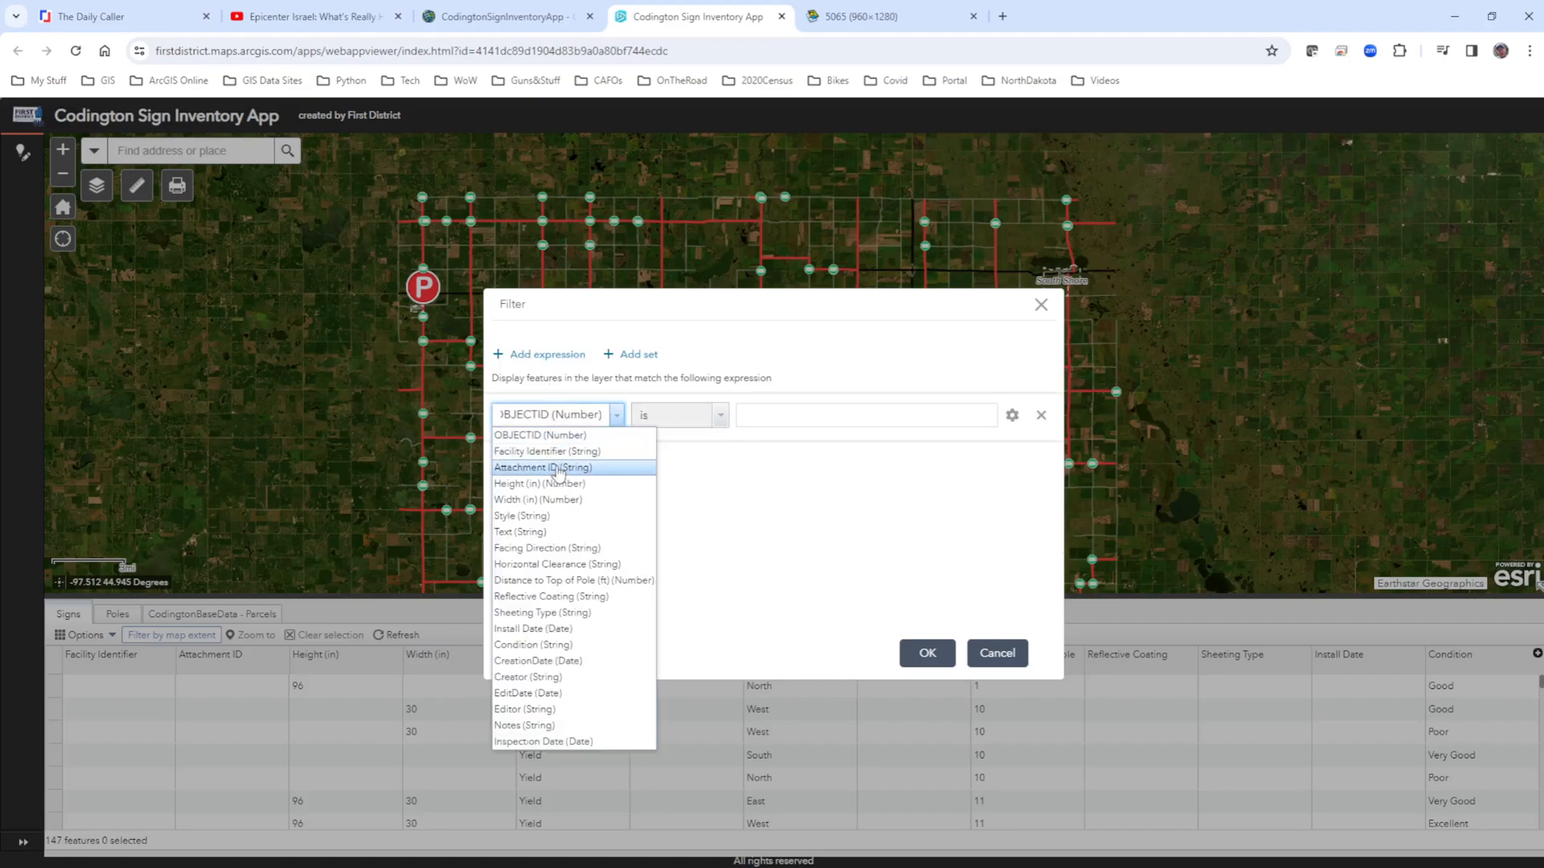
{"action": "left_click", "coordinate": [539, 515]}
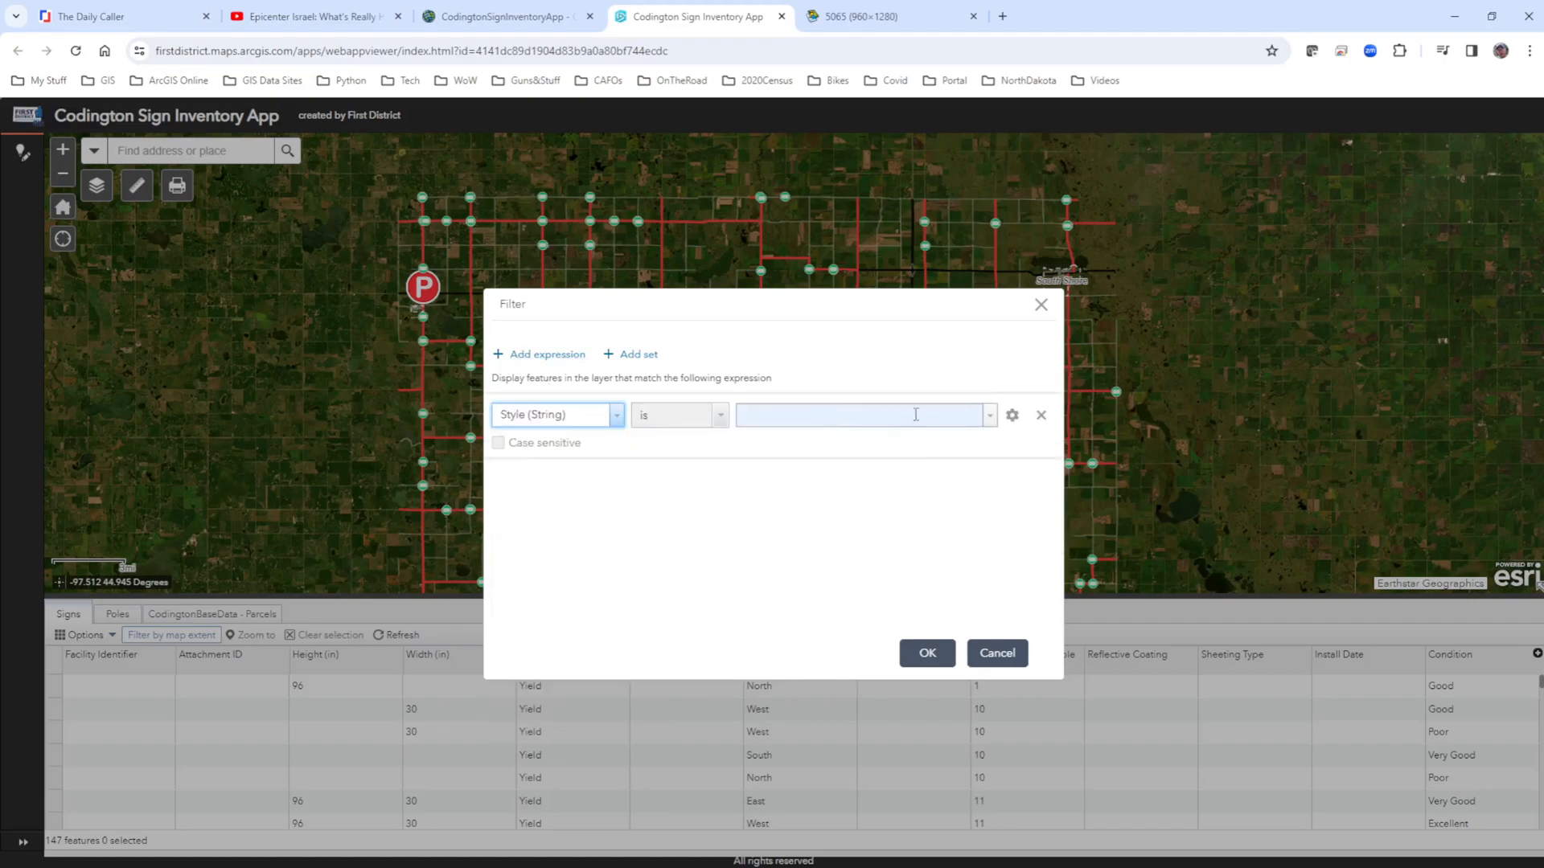
{"action": "left_click", "coordinate": [990, 415]}
{"action": "left_click", "coordinate": [789, 456]}
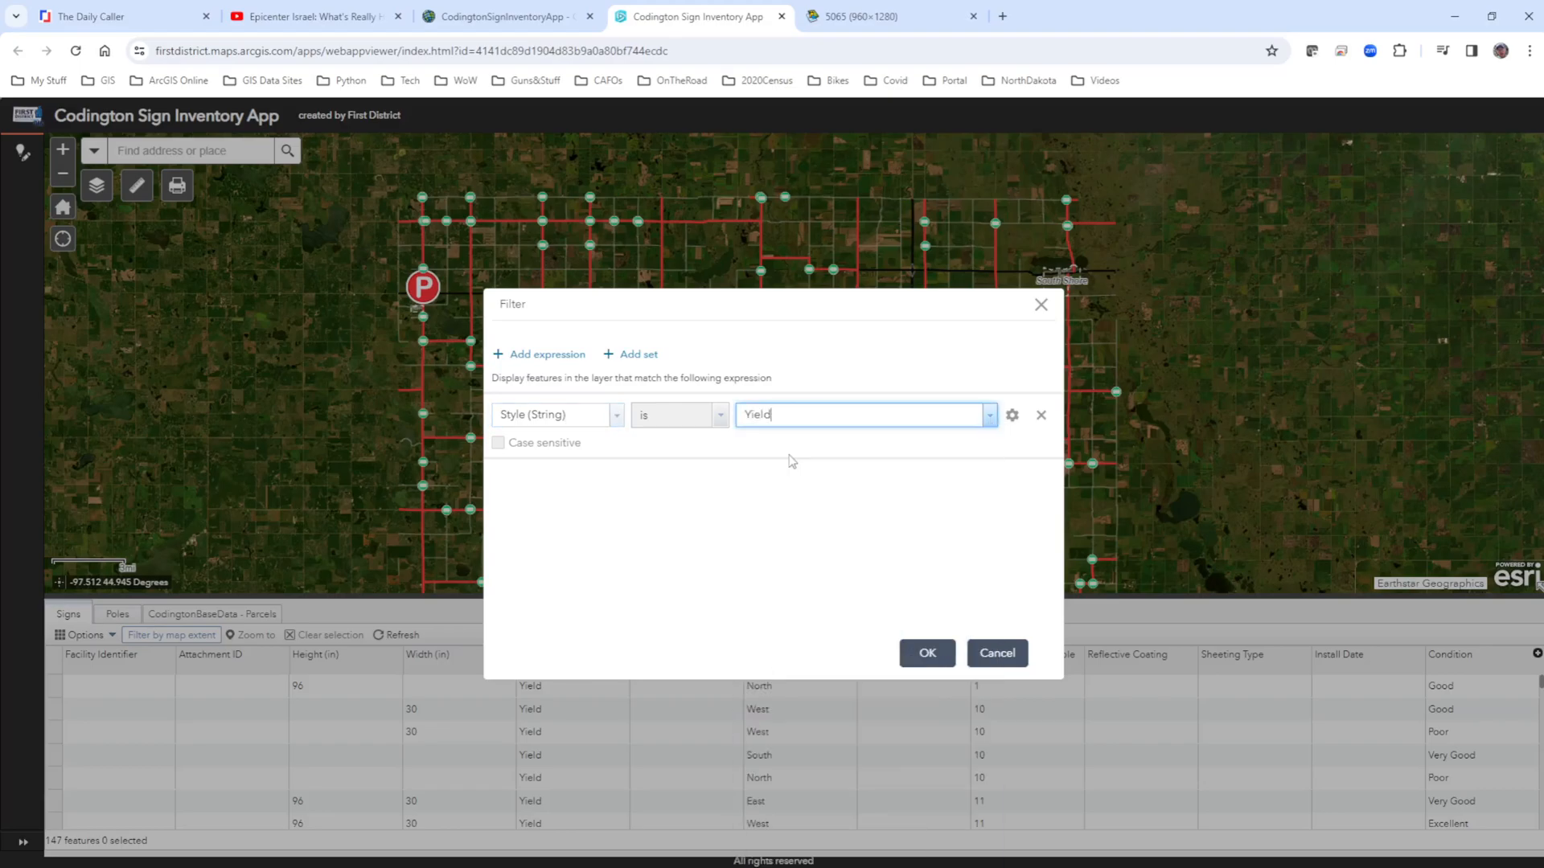
{"action": "left_click", "coordinate": [925, 653]}
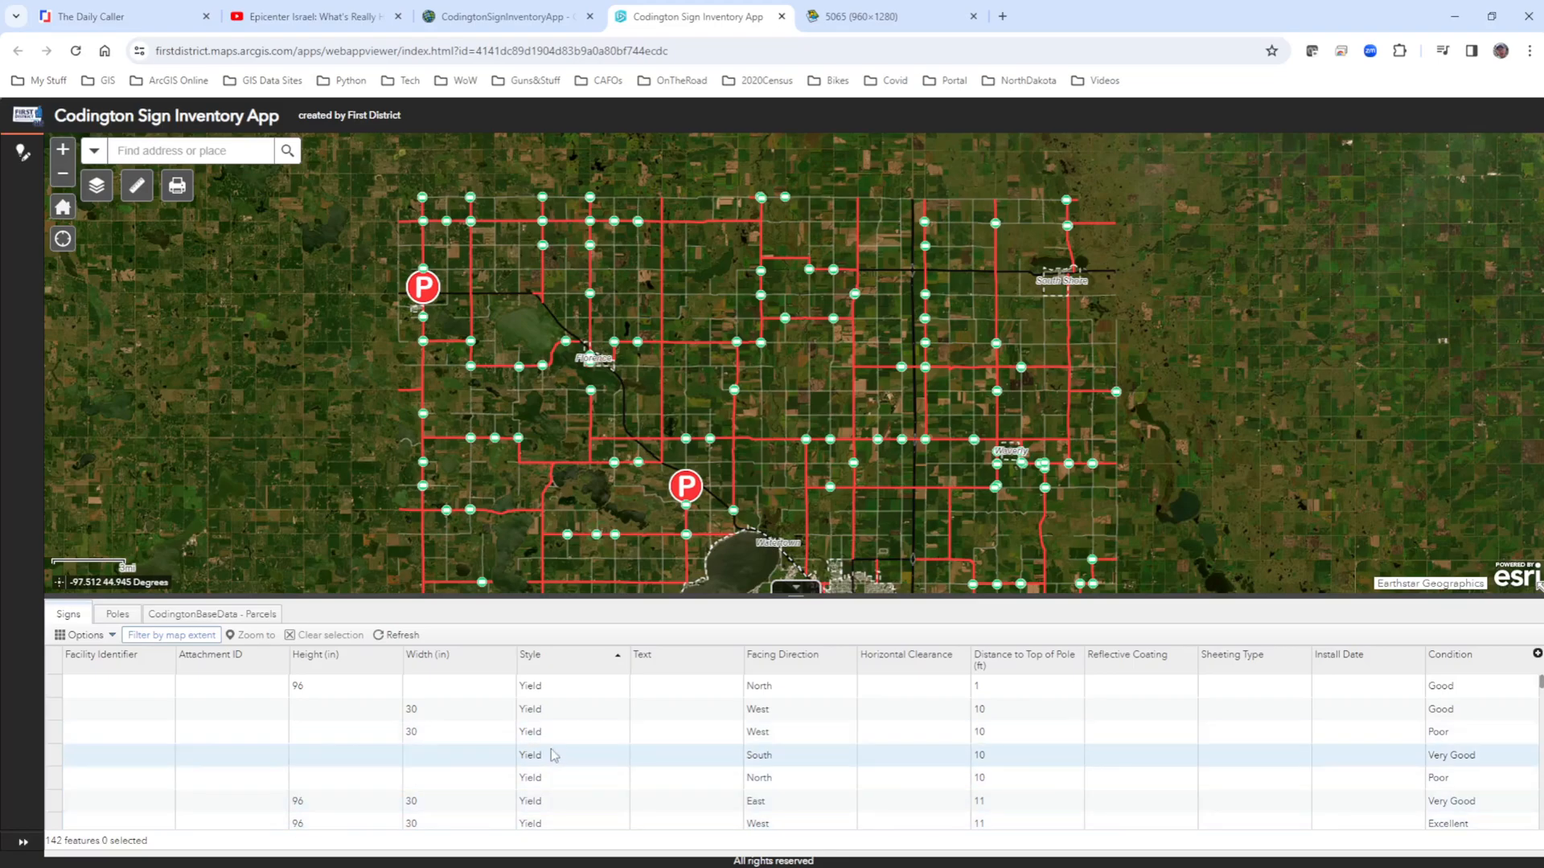
Look through the filtered Yield sign records and export all of them to a CSV file.
{"action": "scroll", "coordinate": [655, 727], "scroll_direction": "down", "scroll_amount": 5}
{"action": "scroll", "coordinate": [666, 735], "scroll_direction": "down", "scroll_amount": 5}
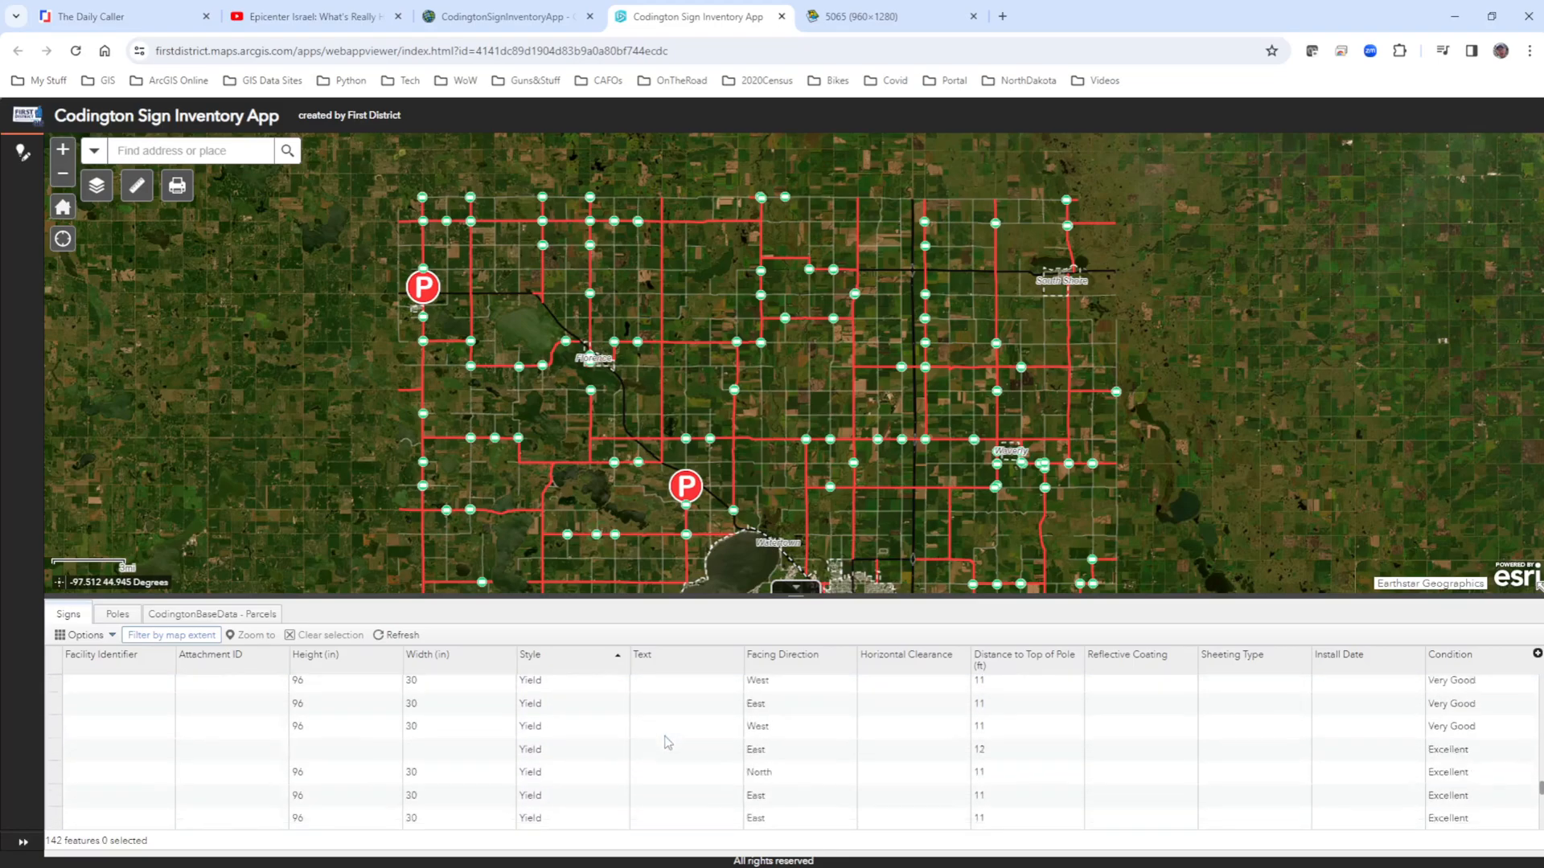
{"action": "scroll", "coordinate": [672, 738], "scroll_direction": "up", "scroll_amount": 8}
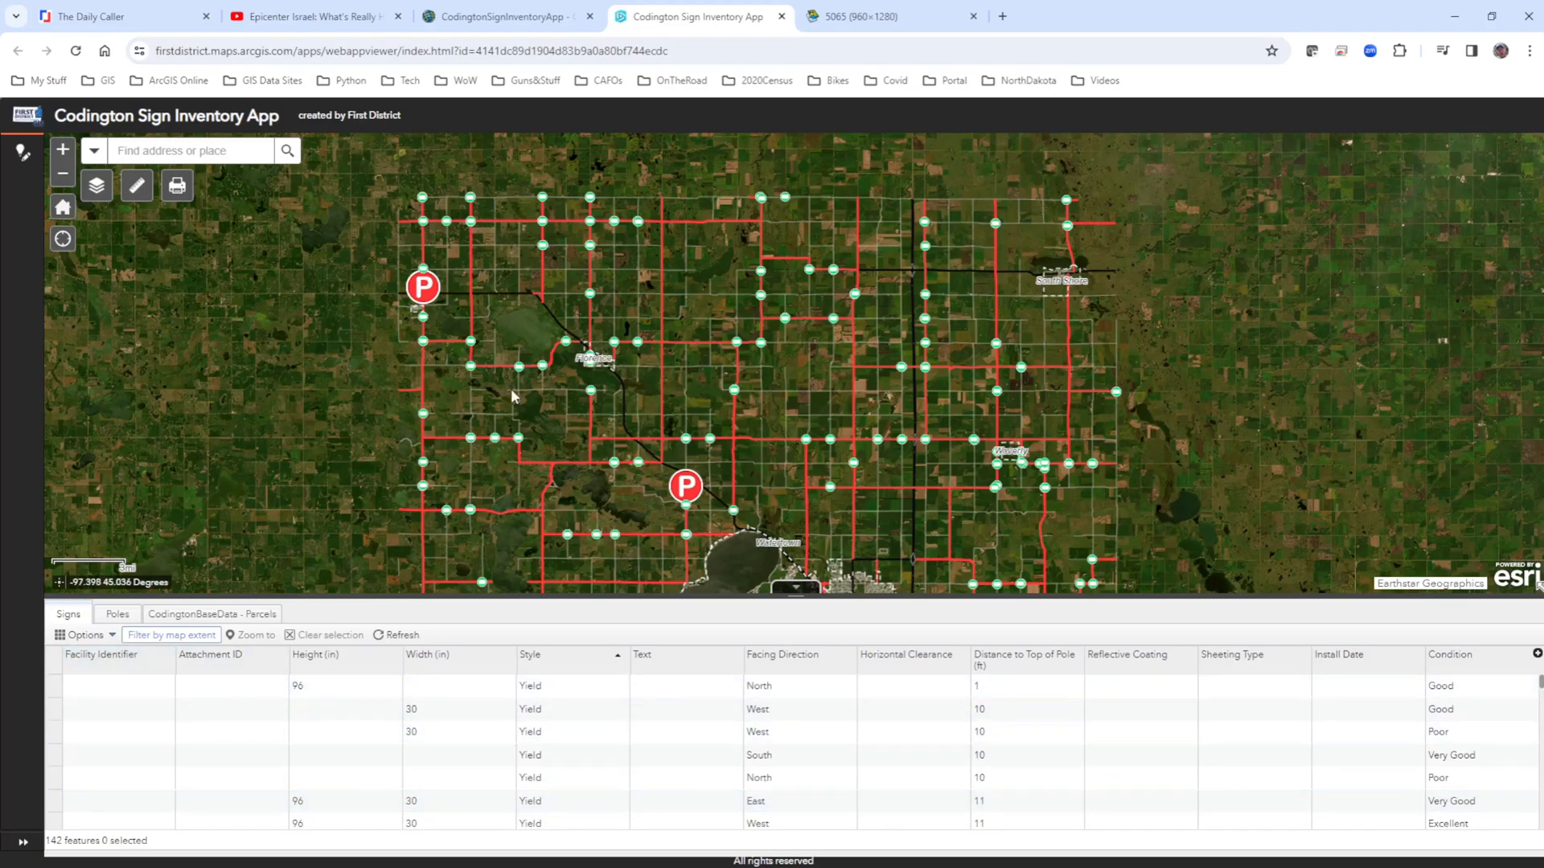
{"action": "left_click", "coordinate": [78, 635]}
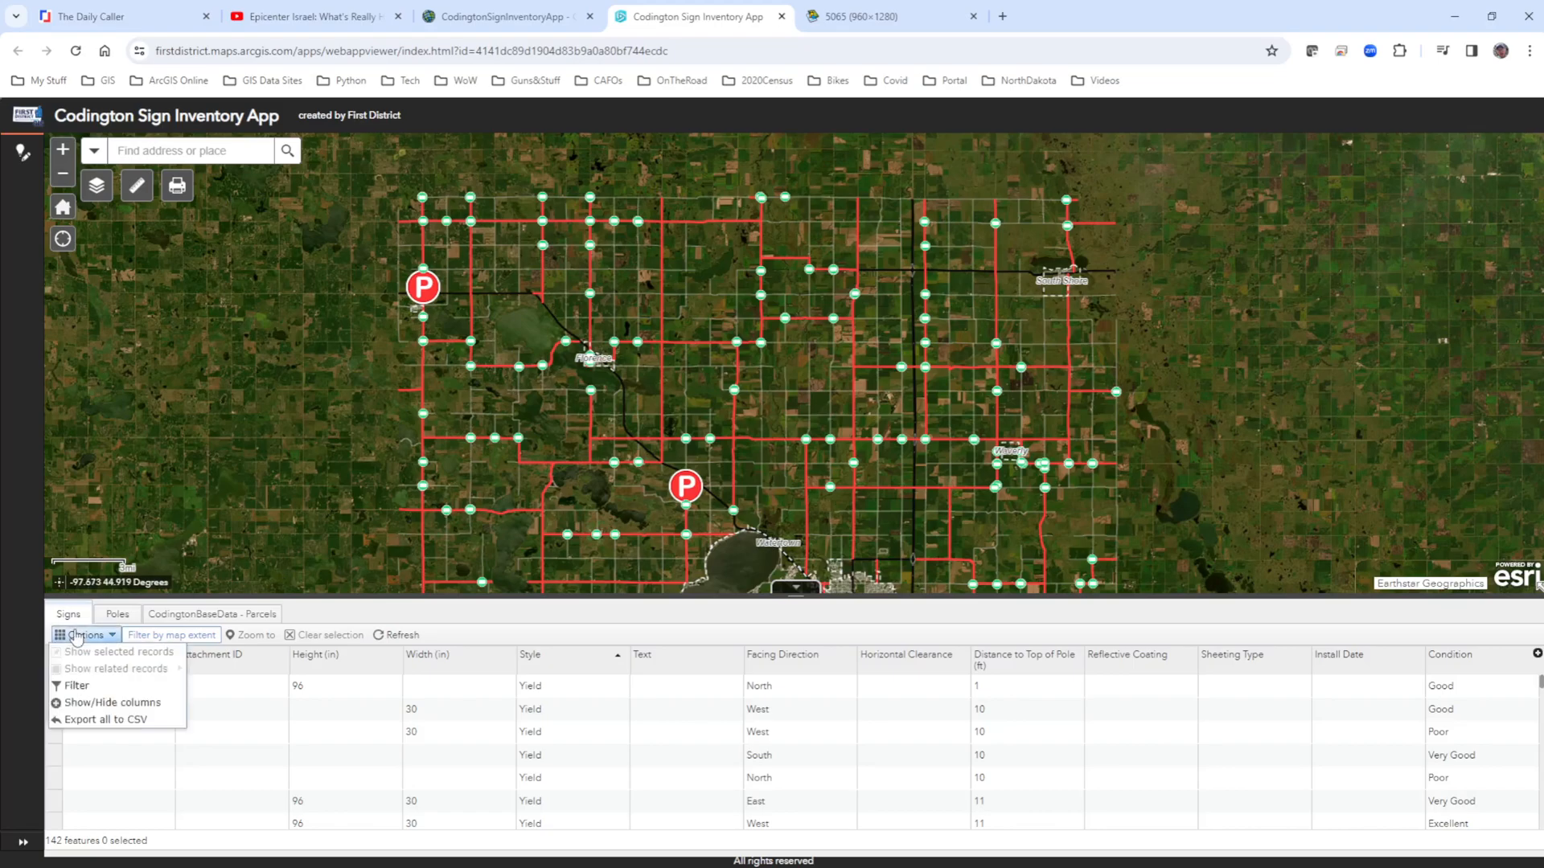
{"action": "left_click", "coordinate": [84, 721]}
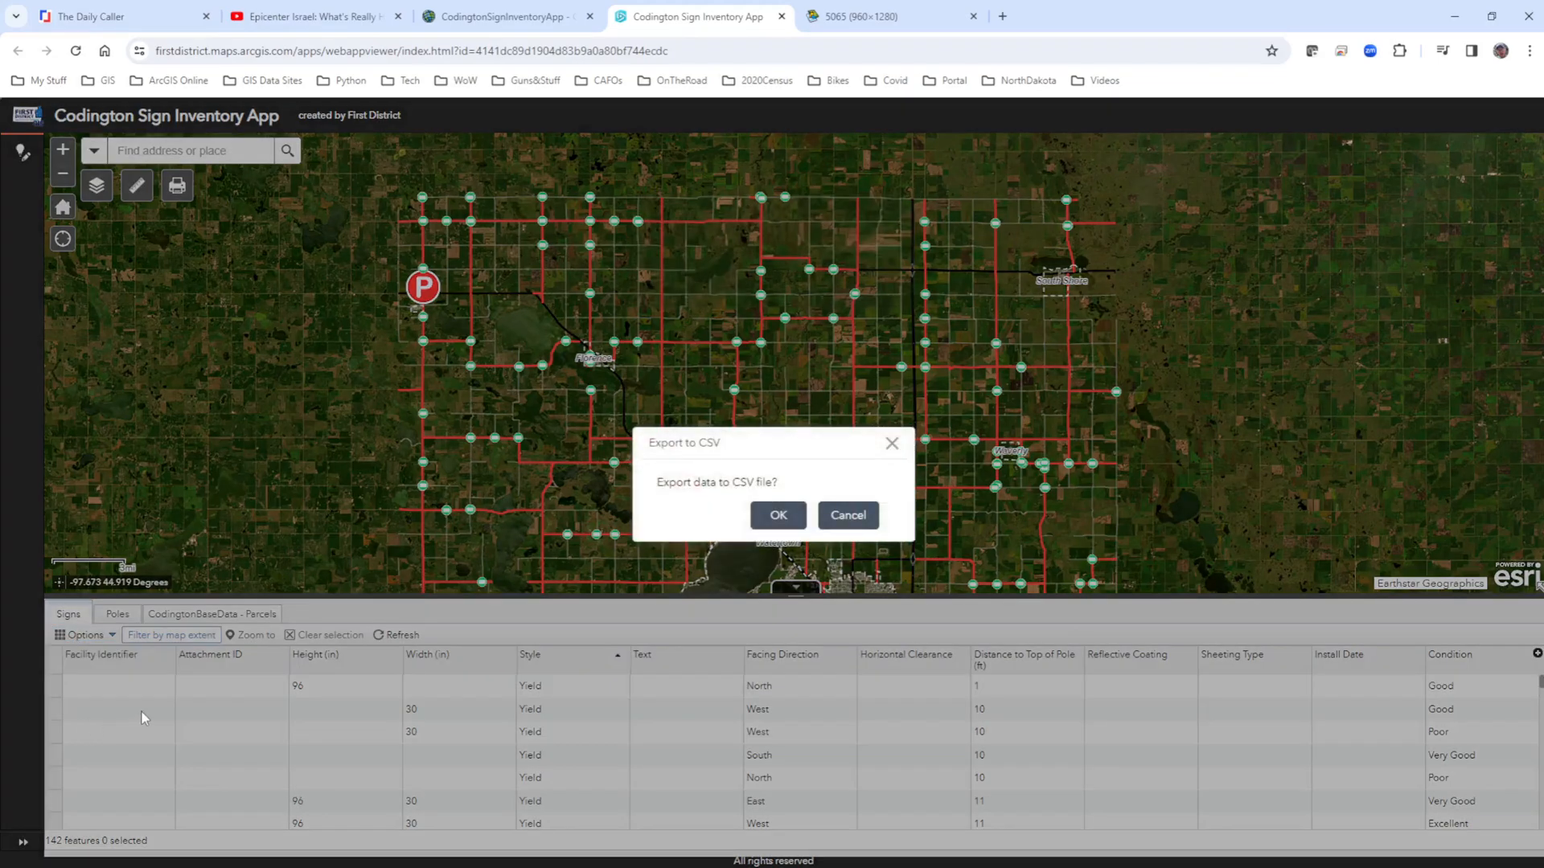
{"action": "left_click", "coordinate": [778, 517]}
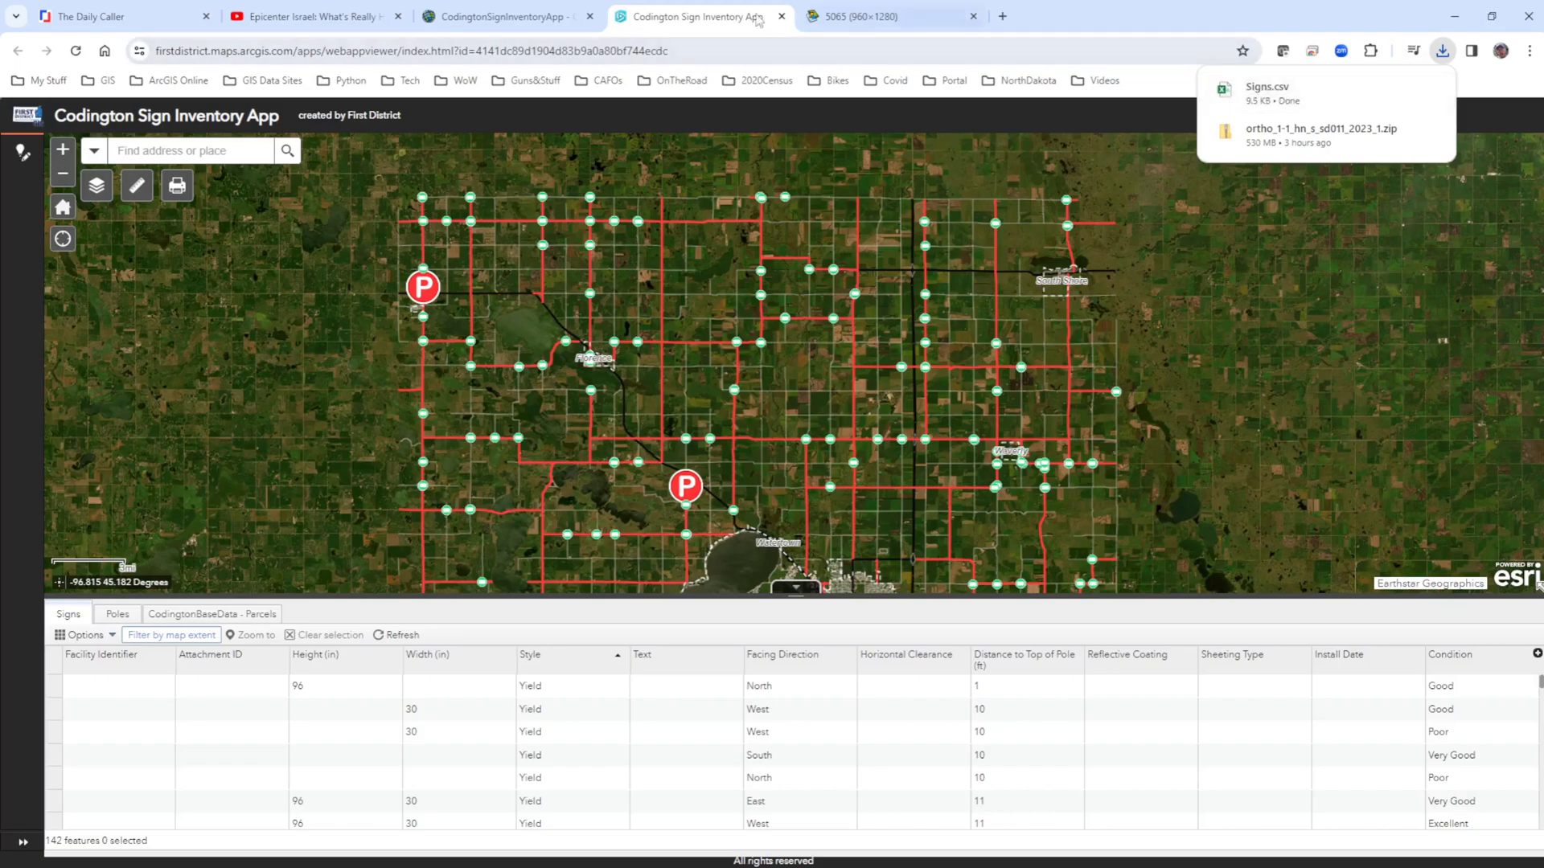
Open the exported Signs.csv in Excel, accept the default data conversions, and fit the x and y column widths to their contents.
{"action": "left_click", "coordinate": [1239, 95]}
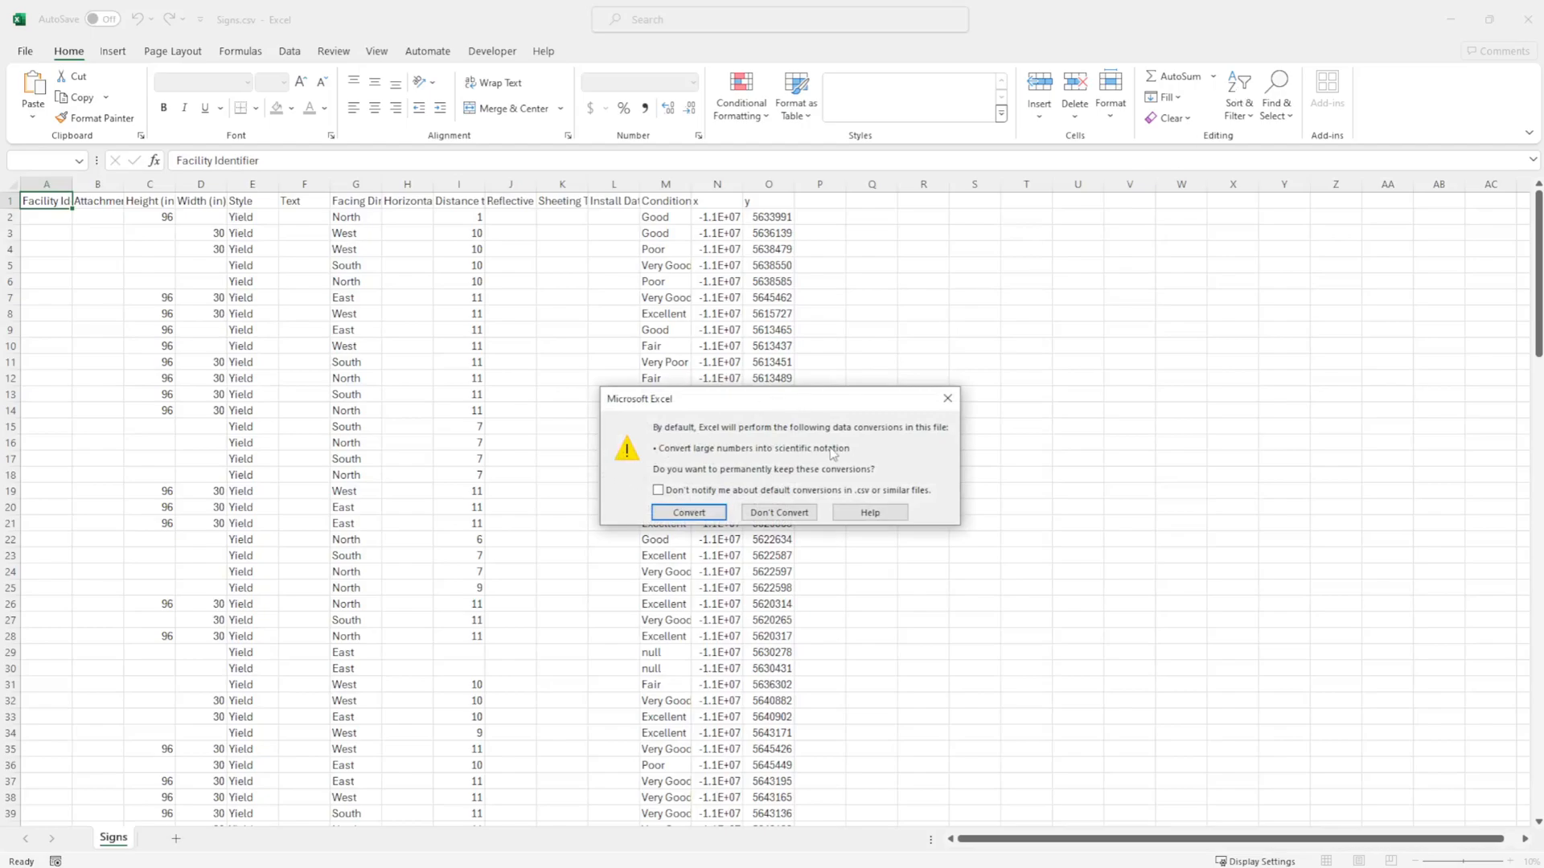
{"action": "left_click", "coordinate": [682, 513]}
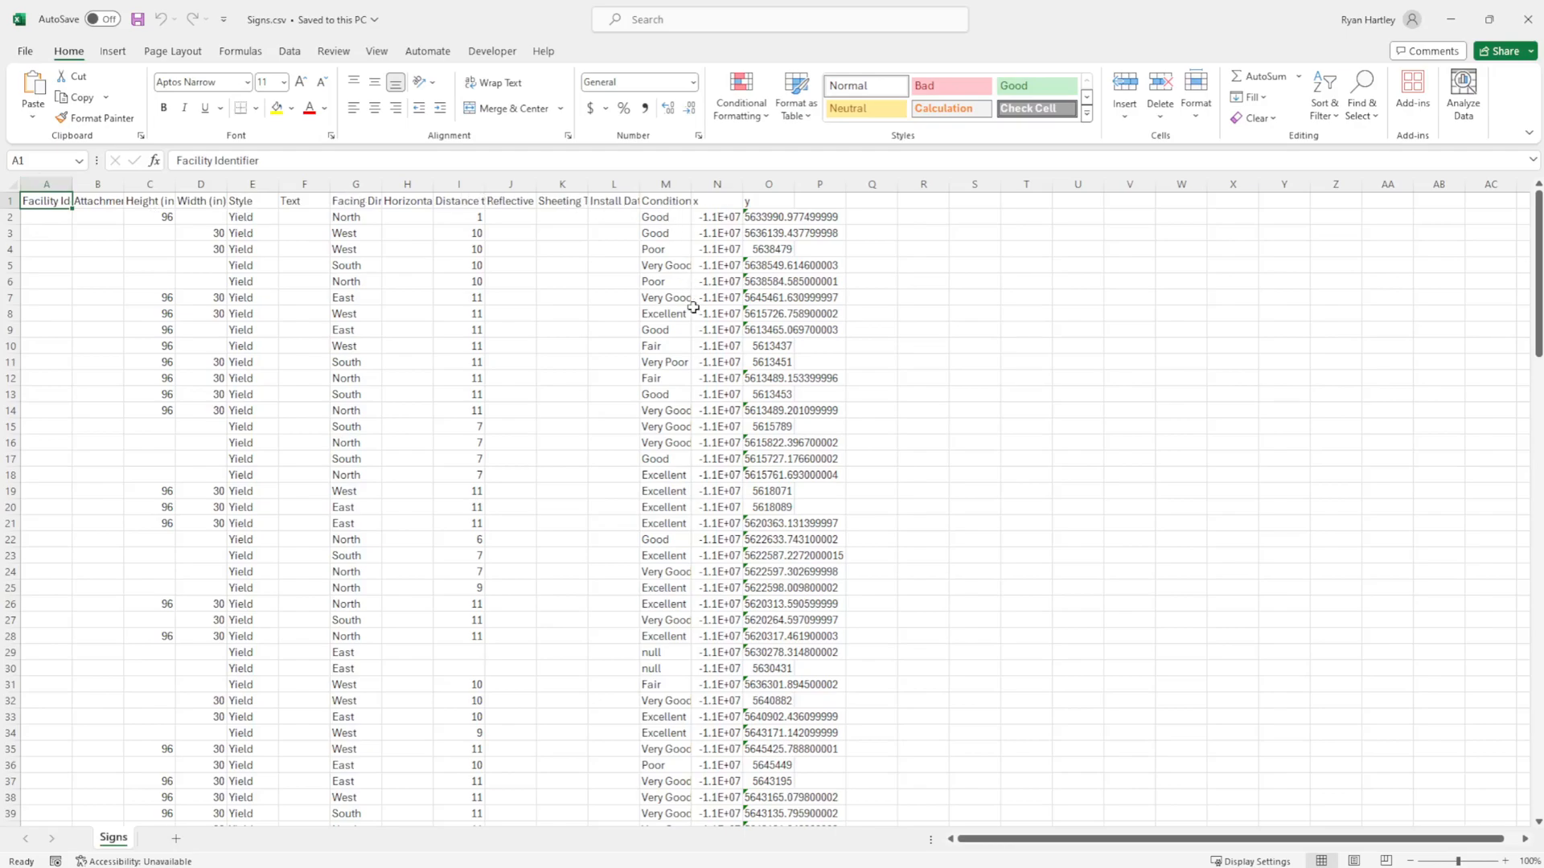
{"action": "double_click", "coordinate": [747, 184]}
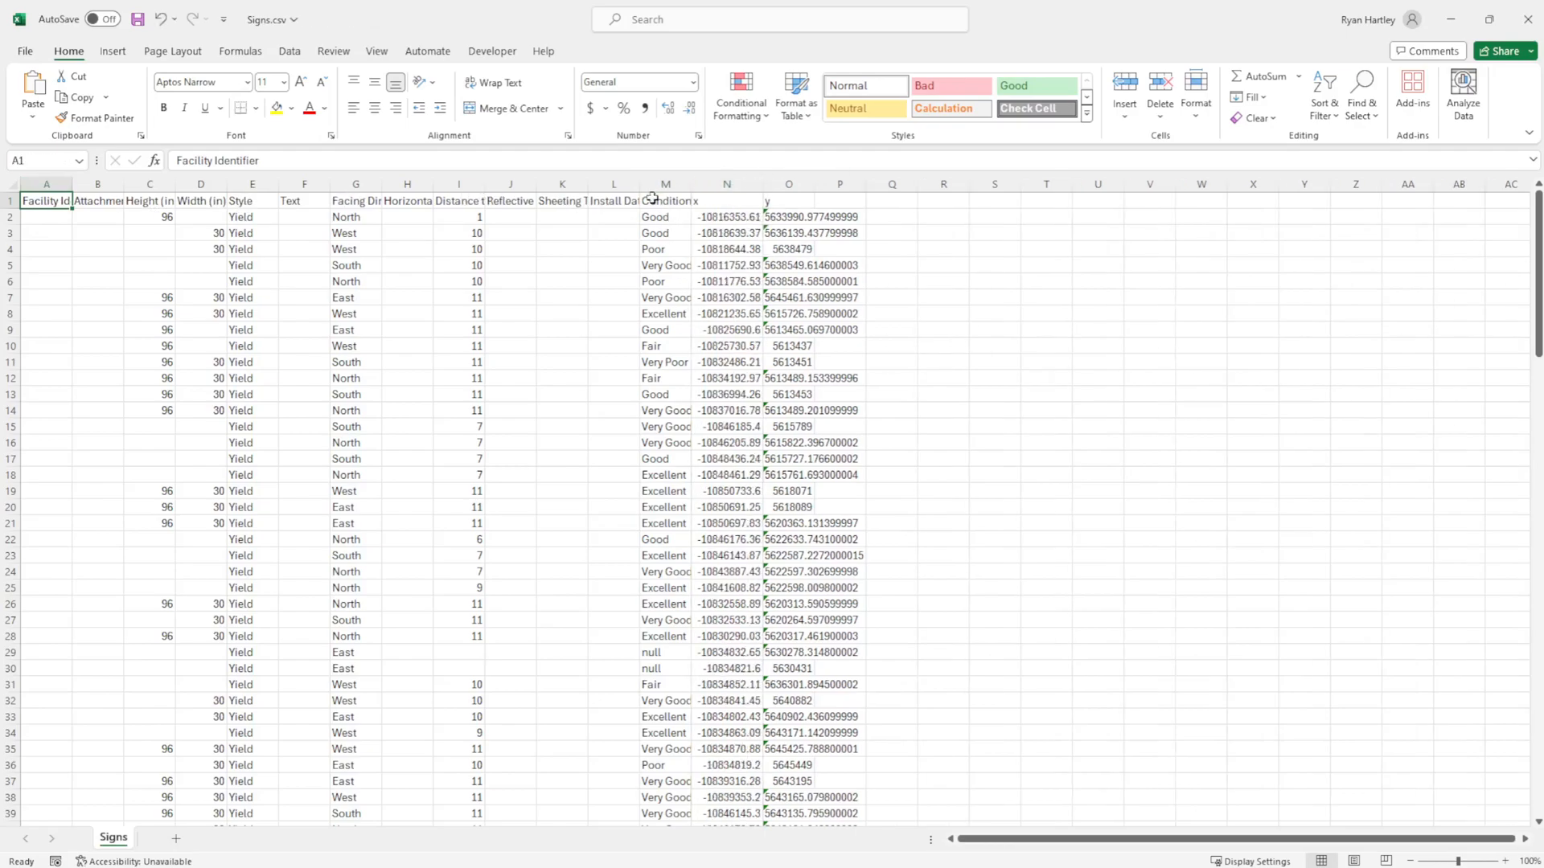
{"action": "double_click", "coordinate": [815, 184]}
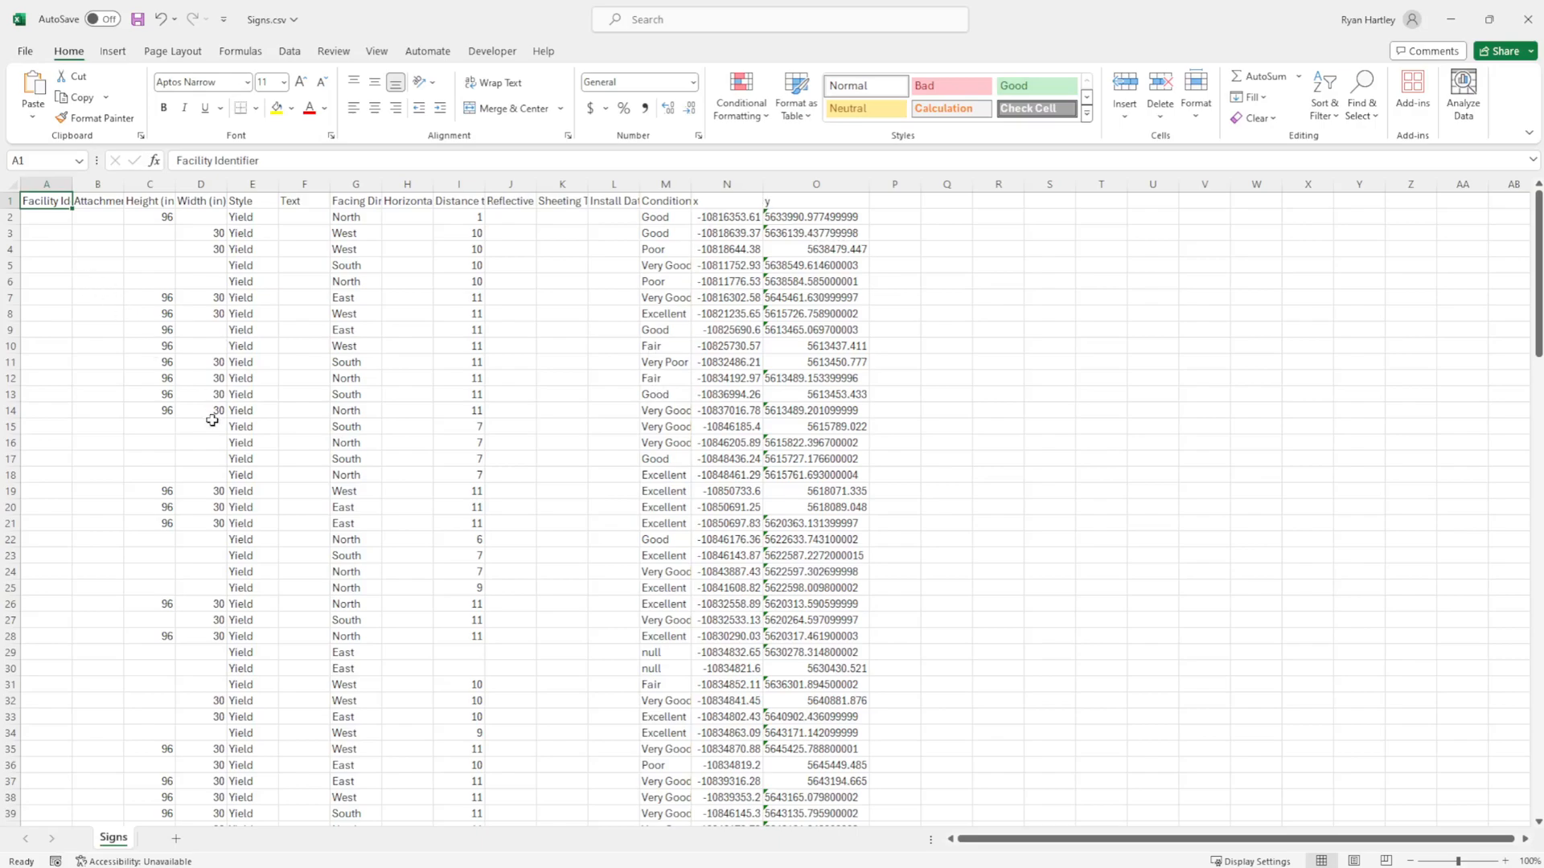
Look through the exported sign rows and close Signs.csv without saving the changes.
{"action": "scroll", "coordinate": [221, 438], "scroll_direction": "down", "scroll_amount": 8}
{"action": "scroll", "coordinate": [221, 465], "scroll_direction": "up", "scroll_amount": 8}
{"action": "left_click", "coordinate": [1489, 19]}
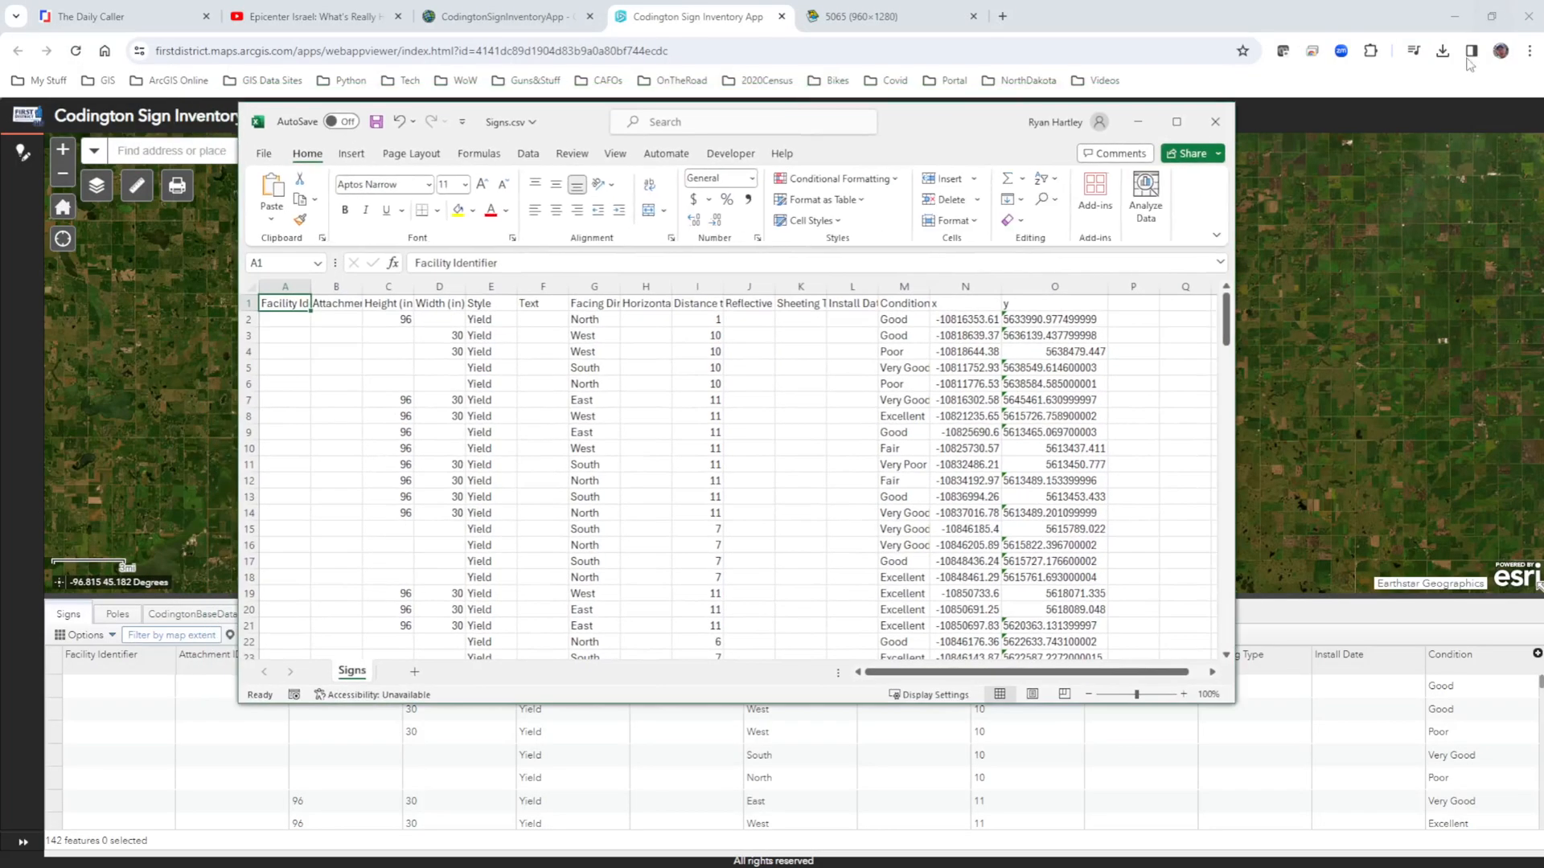
{"action": "left_click", "coordinate": [1215, 122]}
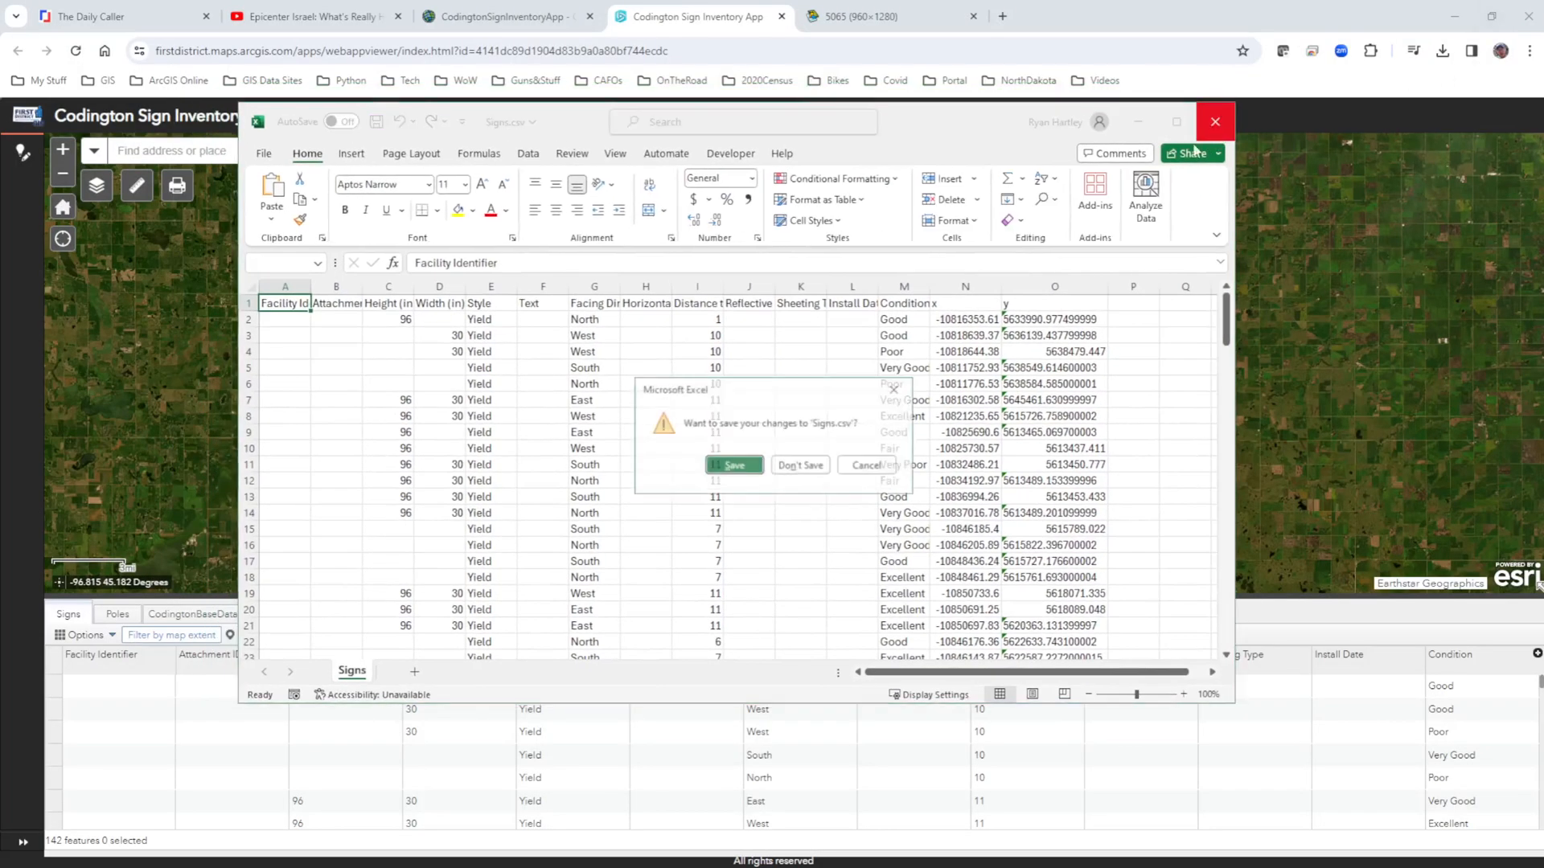
{"action": "left_click", "coordinate": [794, 463]}
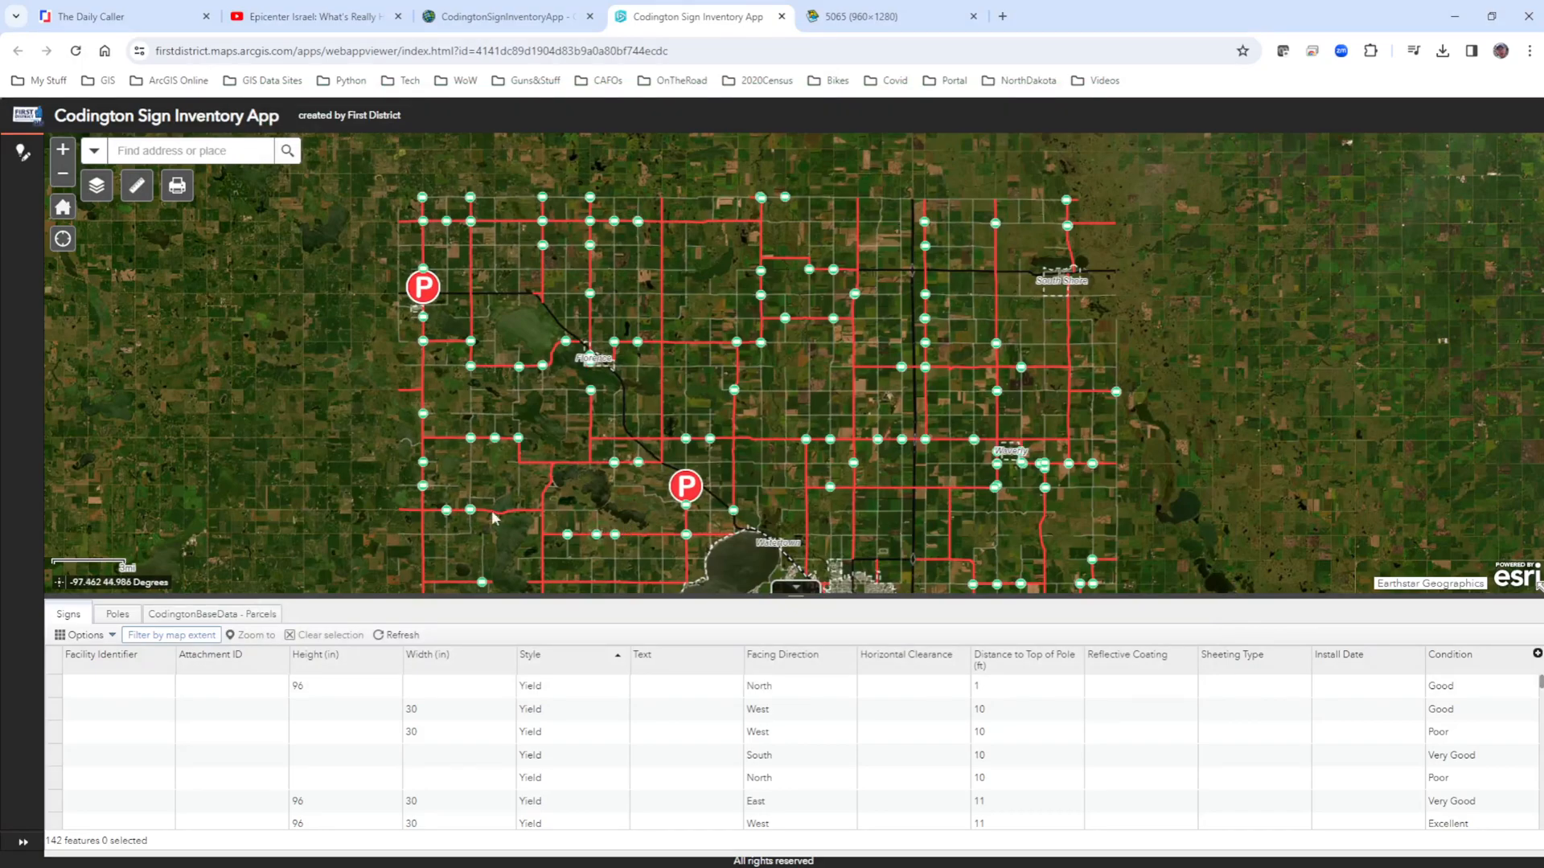
Collapse and reopen the attribute table, and clear the Signs filter by removing its Style is Yield expression.
{"action": "left_click", "coordinate": [804, 590]}
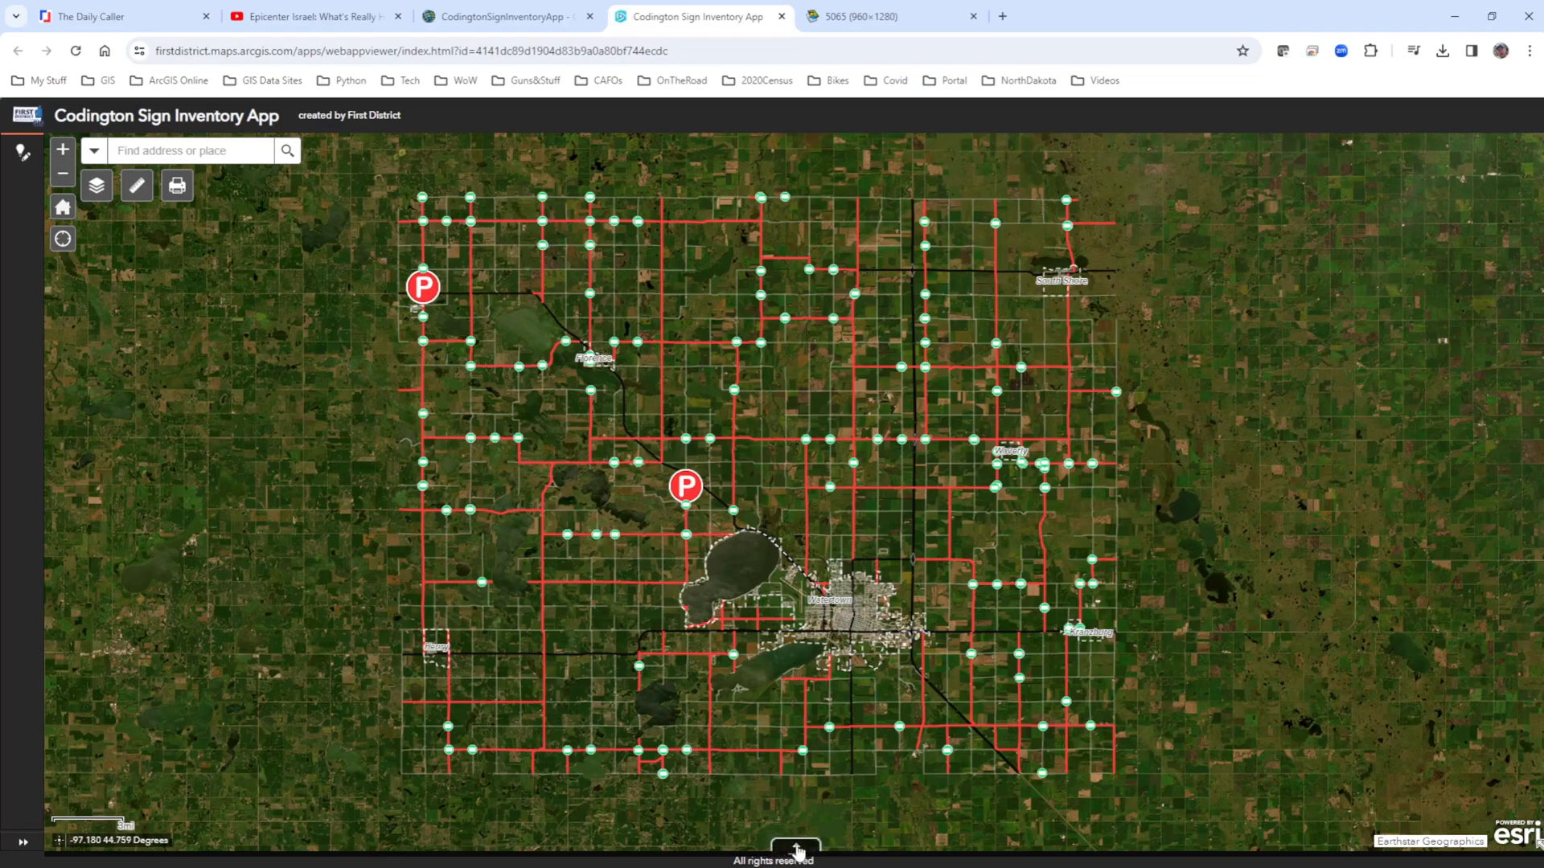
{"action": "left_click", "coordinate": [800, 850]}
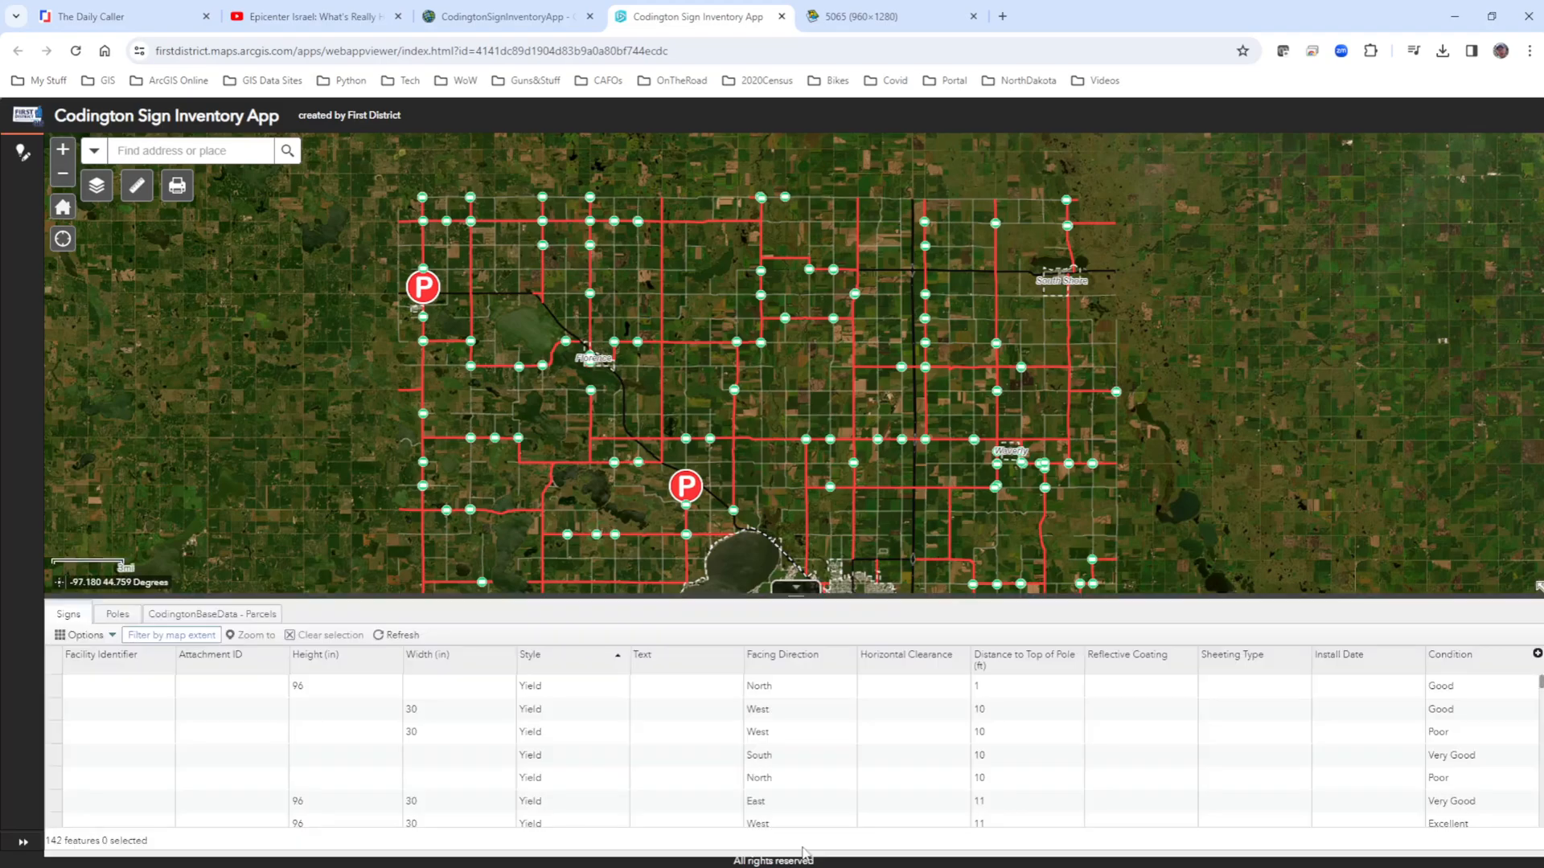
{"action": "left_click", "coordinate": [86, 635]}
{"action": "left_click", "coordinate": [82, 682]}
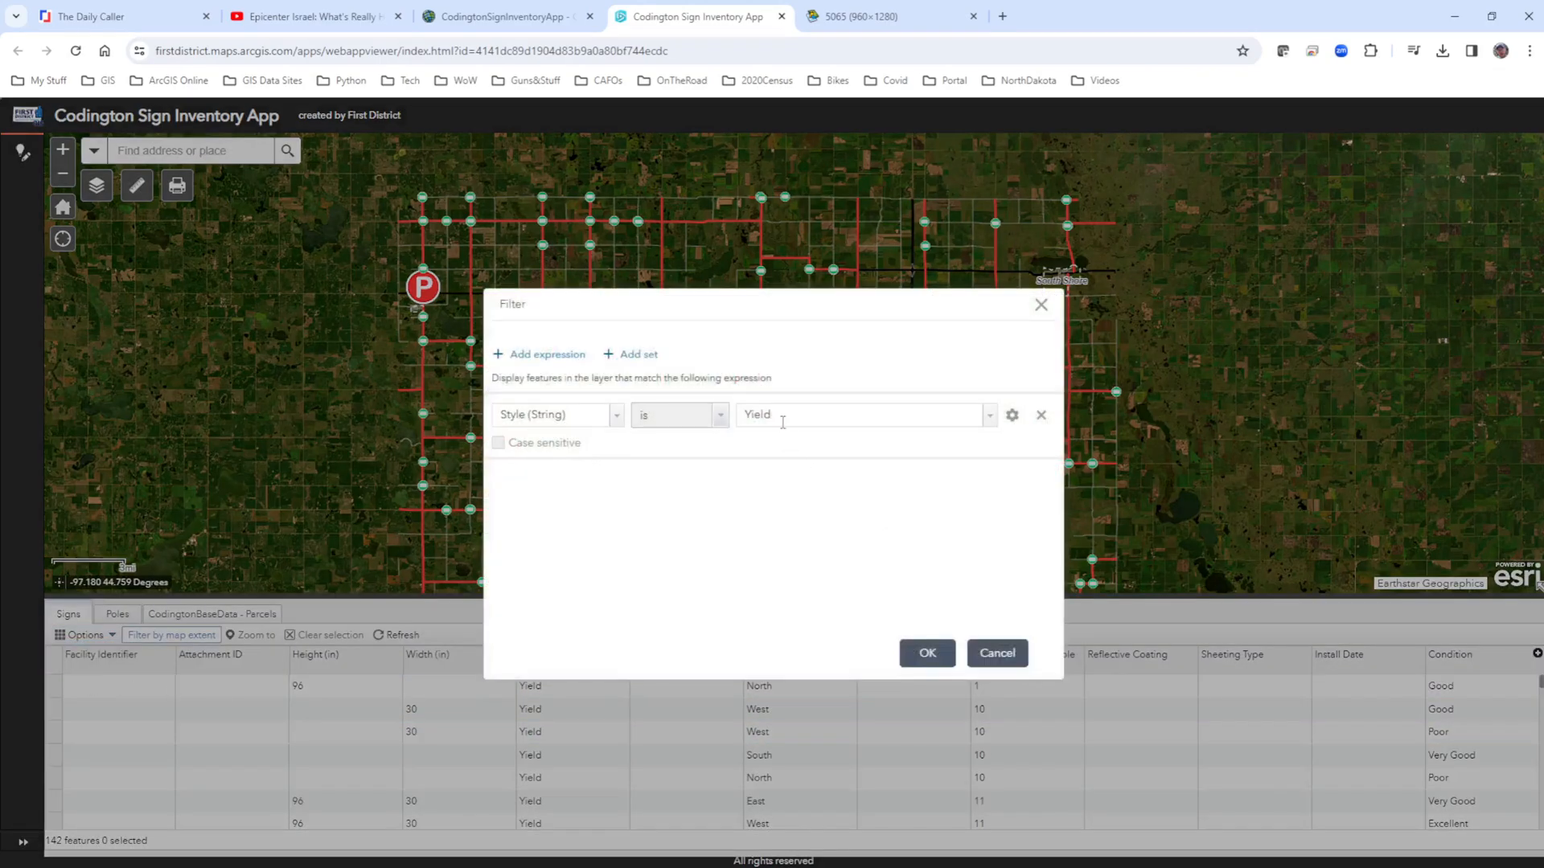
{"action": "left_click", "coordinate": [1040, 415]}
{"action": "left_click", "coordinate": [927, 652]}
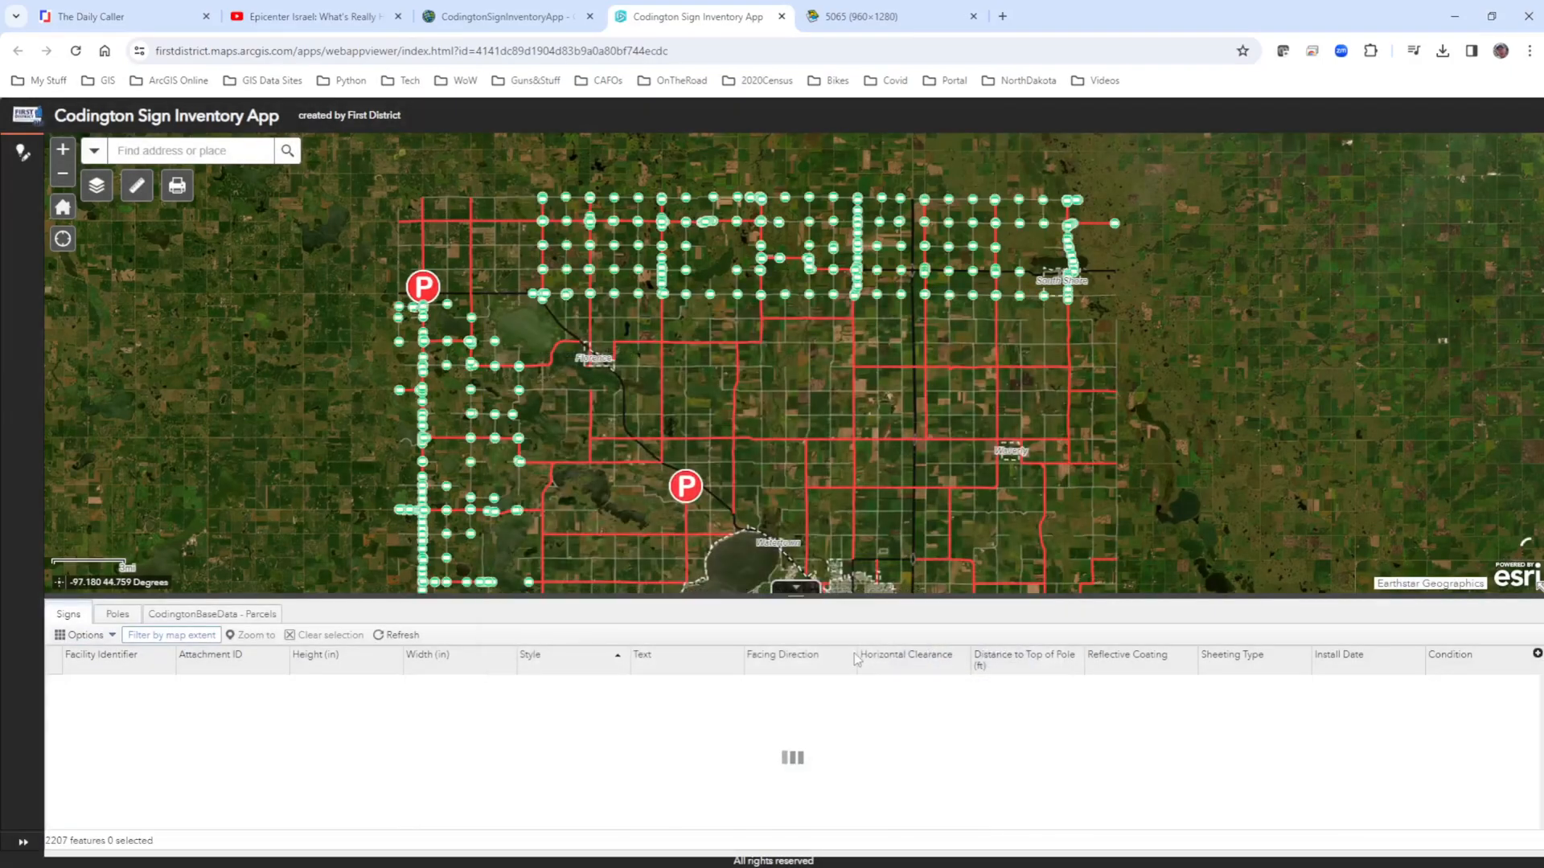
Add a Signs filter expression where Style is Stop Sign and apply the filter.
{"action": "left_click", "coordinate": [85, 636]}
{"action": "left_click", "coordinate": [82, 682]}
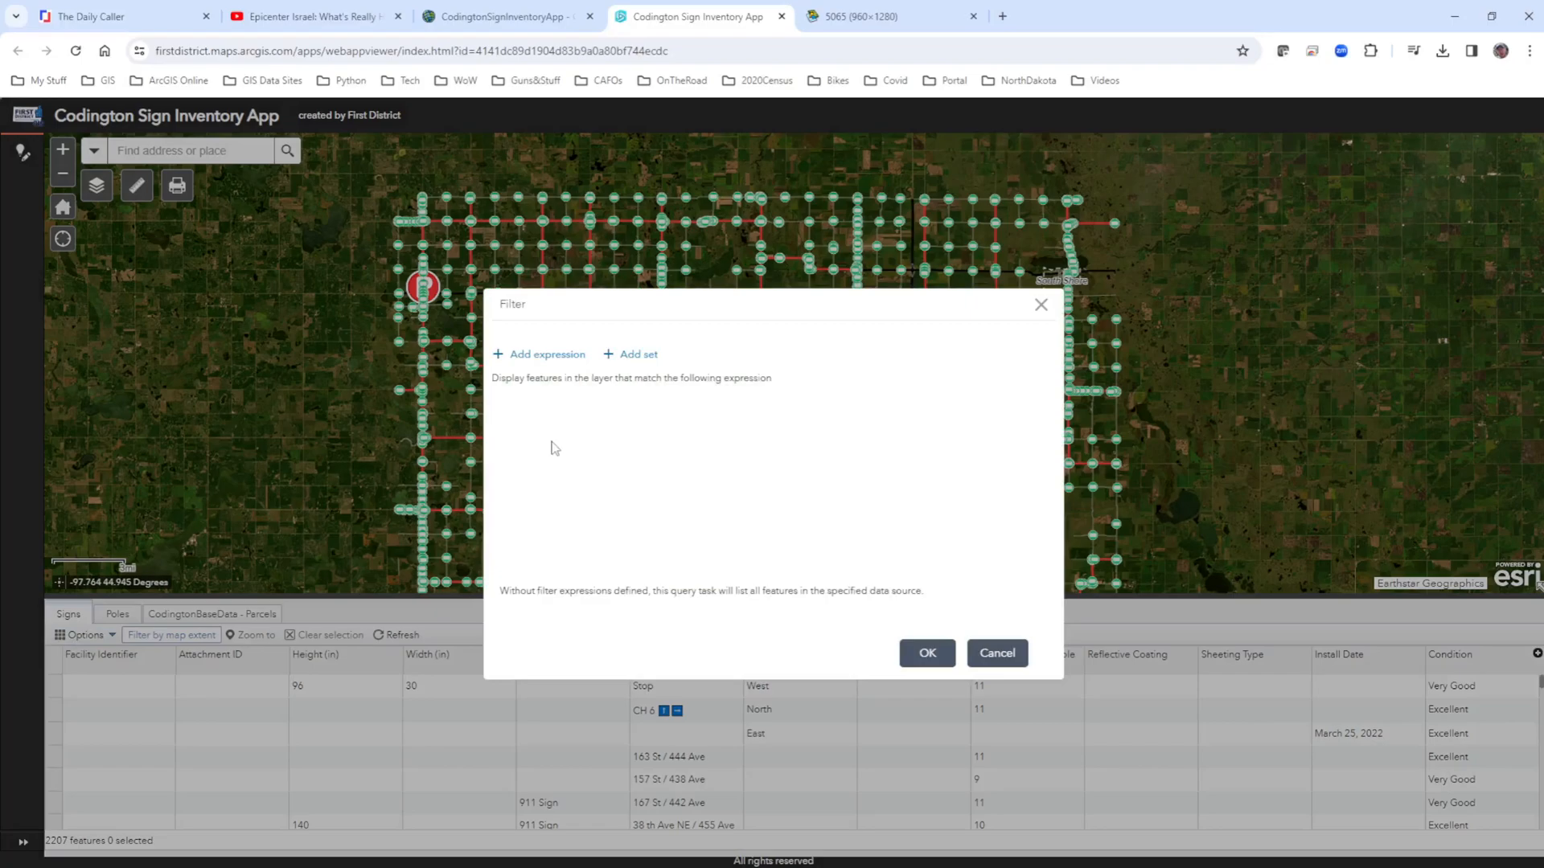
{"action": "left_click", "coordinate": [537, 355]}
{"action": "left_click", "coordinate": [613, 416]}
{"action": "left_click", "coordinate": [546, 518]}
{"action": "left_click", "coordinate": [852, 419]}
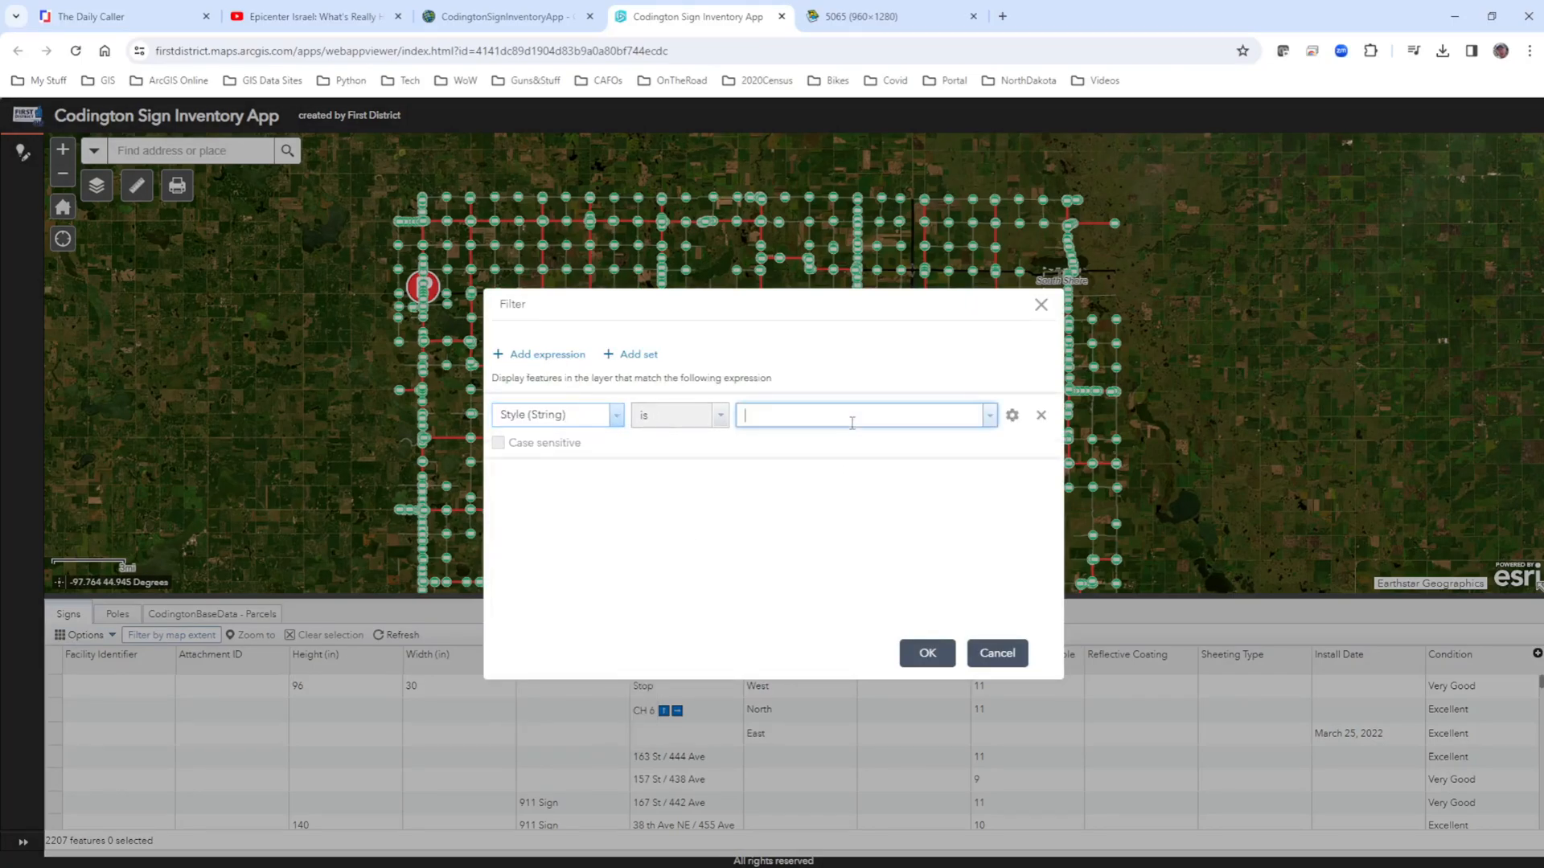
{"action": "type", "text": "S"}
{"action": "left_click", "coordinate": [780, 437]}
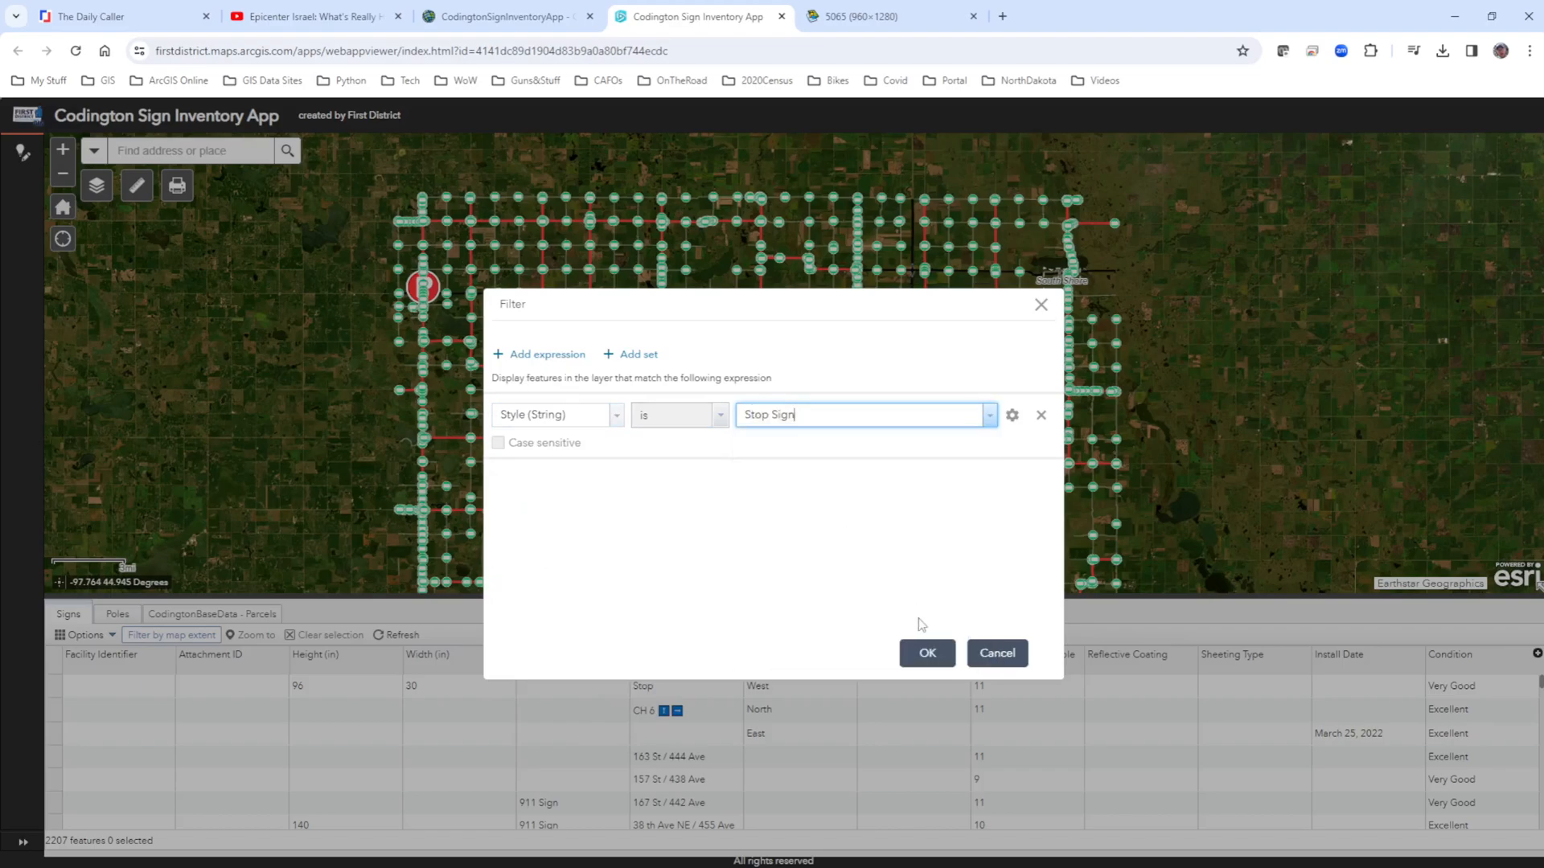
{"action": "left_click", "coordinate": [923, 652]}
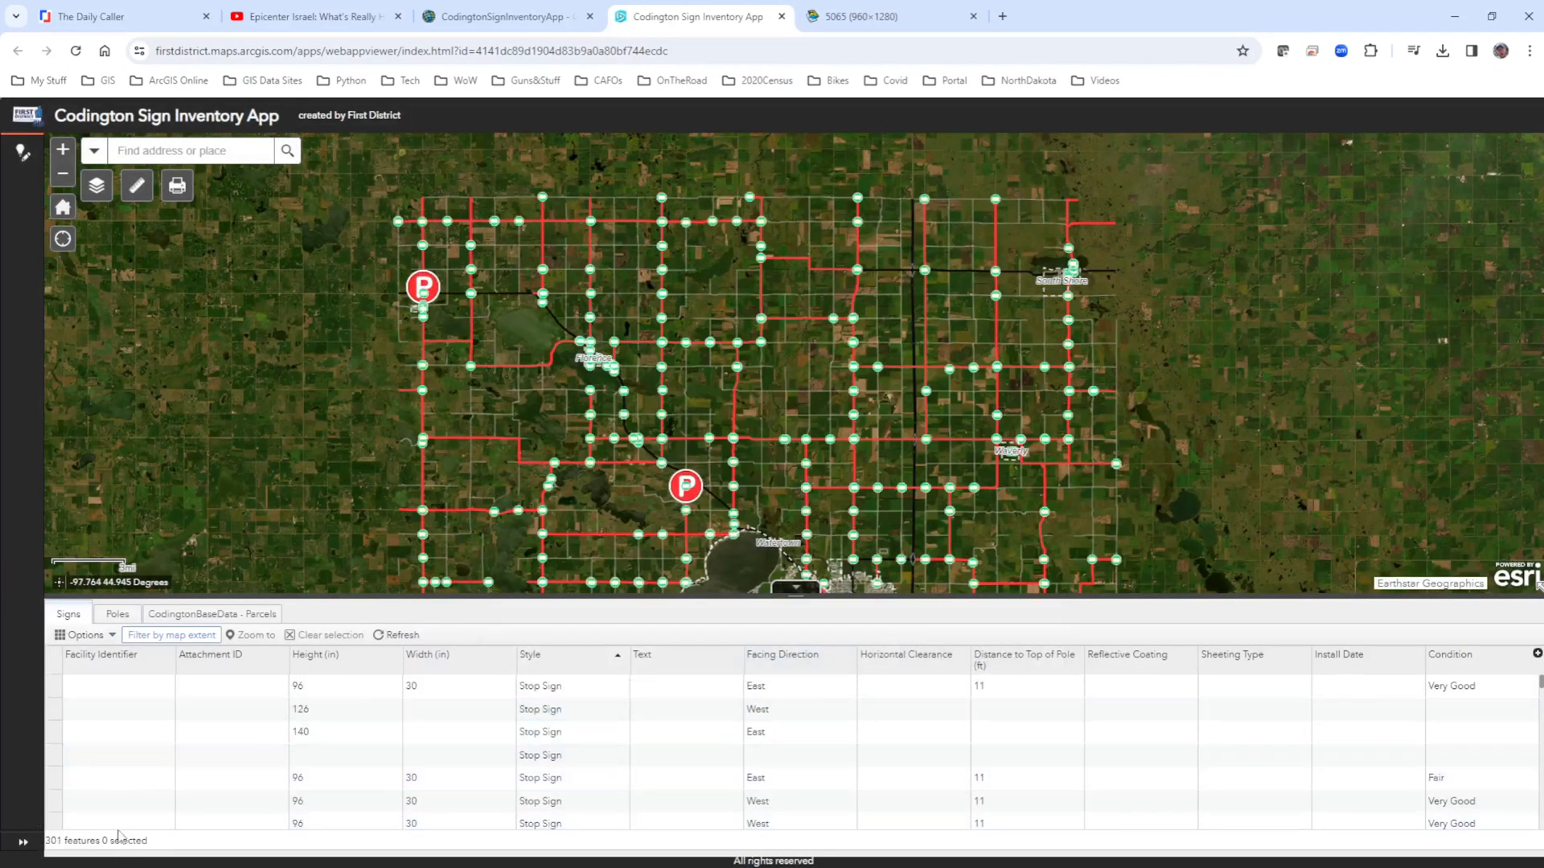